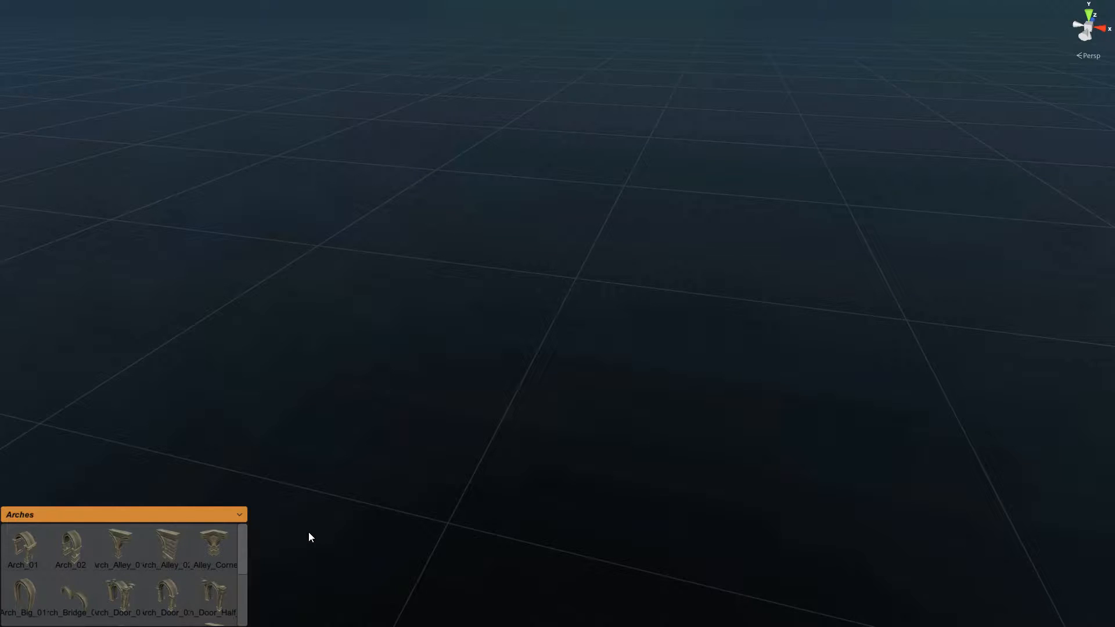
# Step: Drop a Base_01 stone block from the Base palette onto the grid and select it
pyautogui.click(243, 516)
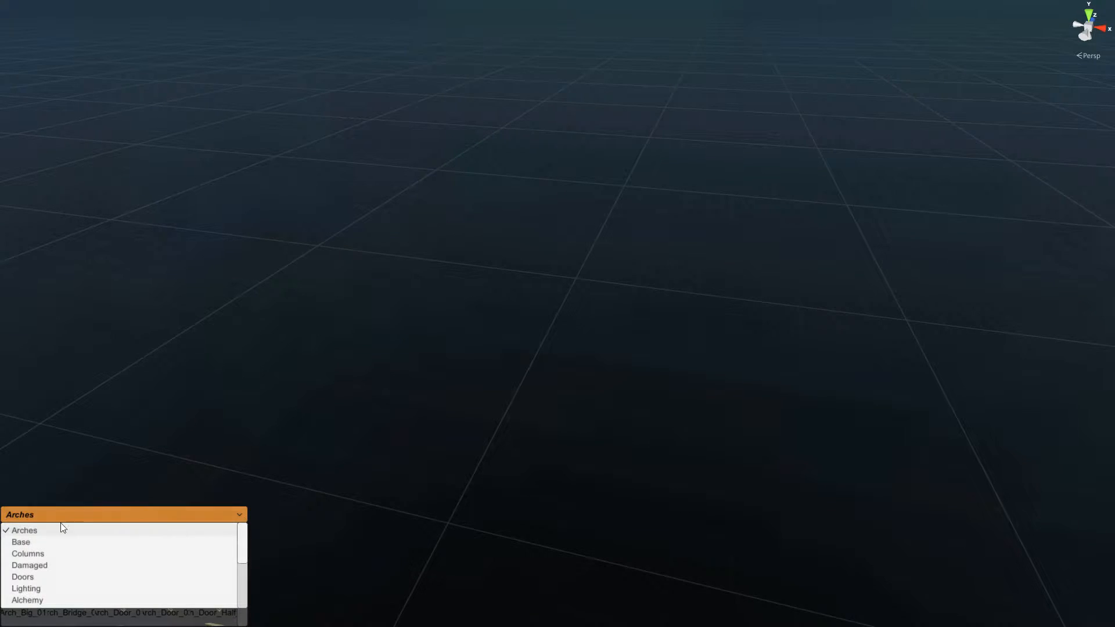
pyautogui.click(23, 544)
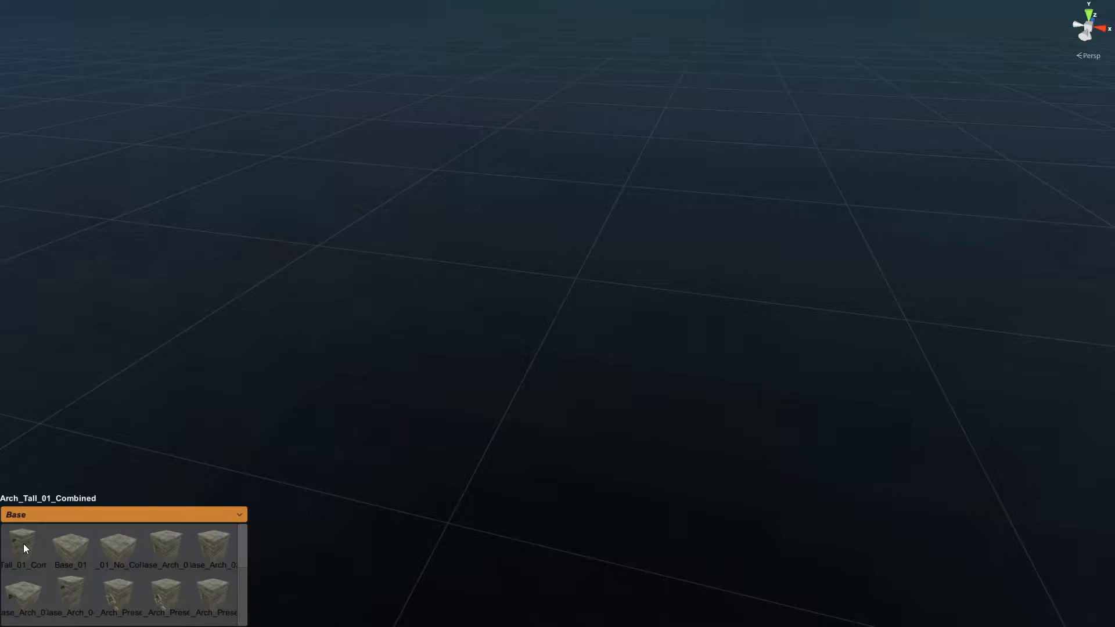
pyautogui.click(71, 549)
pyautogui.moveTo(550, 450); pyautogui.dragTo(555, 424, button='right')
pyautogui.press('w')
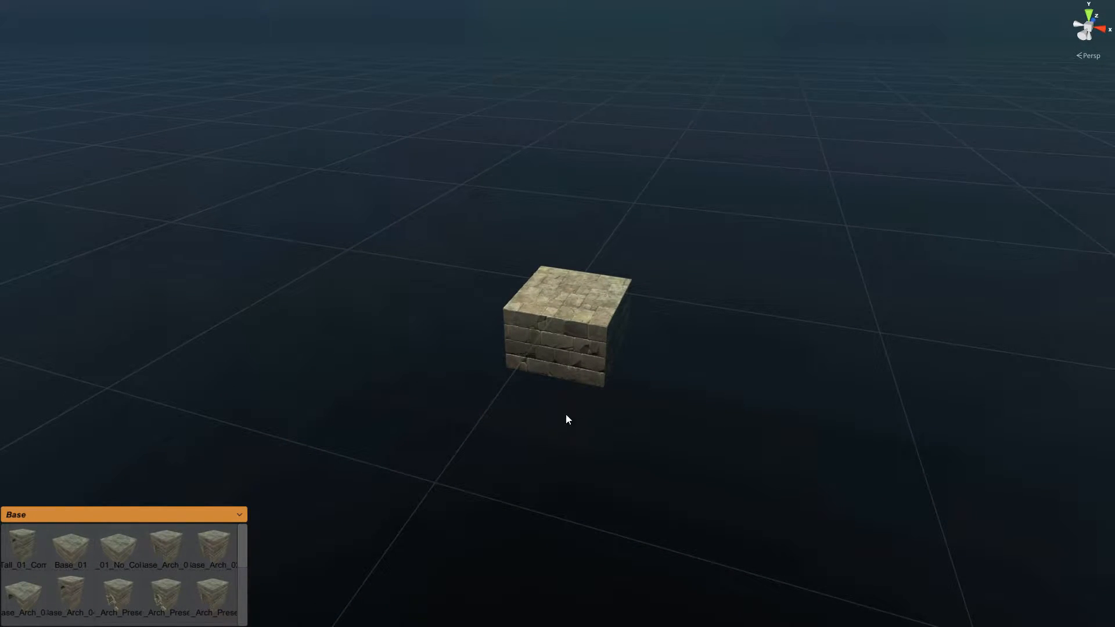
pyautogui.click(598, 366)
# Step: Vertex-snap the stone block by its corner onto the grid
pyautogui.press('v')
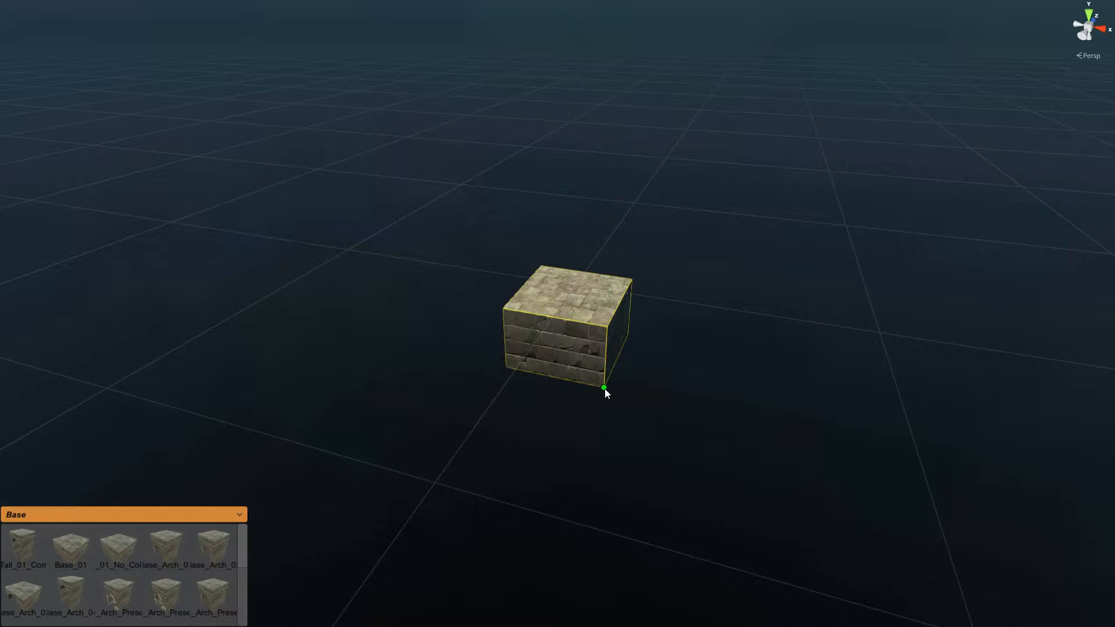
pyautogui.moveTo(605, 389); pyautogui.dragTo(434, 478)
pyautogui.scroll(-5, 621, 415)
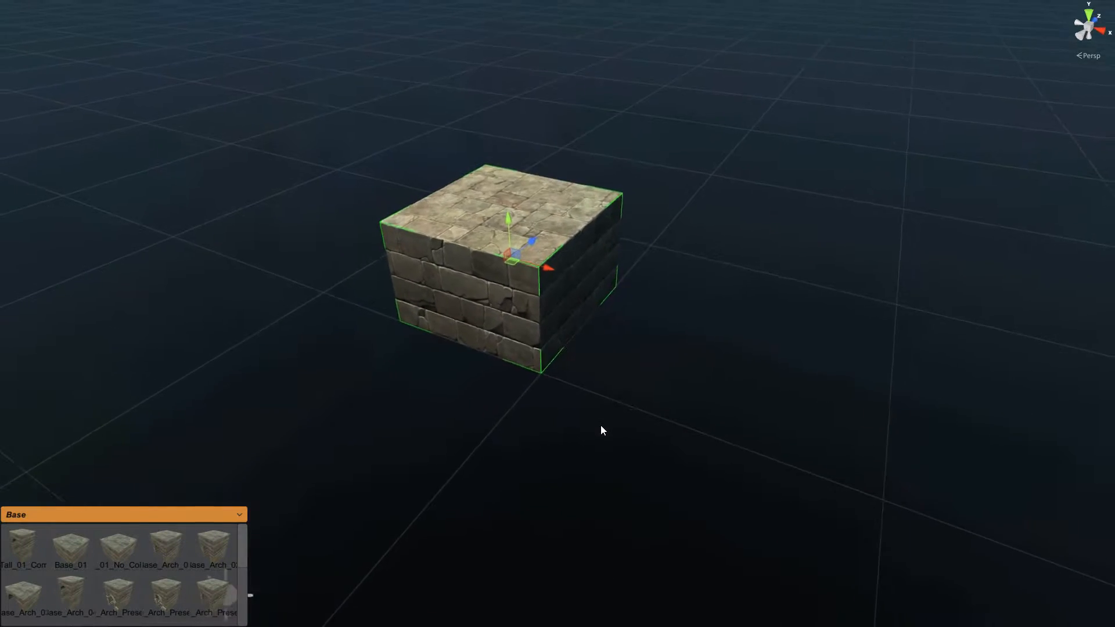
# Step: Stretch the block with the tiling handles into a long straight row of stone blocks
pyautogui.press('s')
pyautogui.moveTo(601, 425); pyautogui.dragTo(615, 424, button='right')
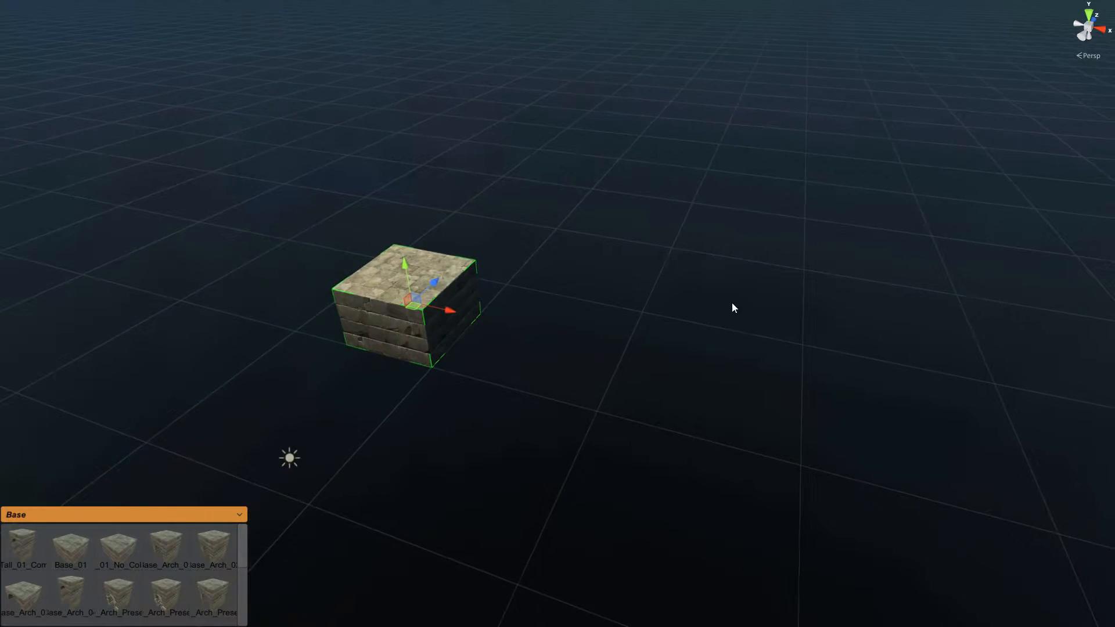
pyautogui.moveTo(742, 296); pyautogui.dragTo(616, 365, button='middle')
pyautogui.press('d')
pyautogui.press('s')
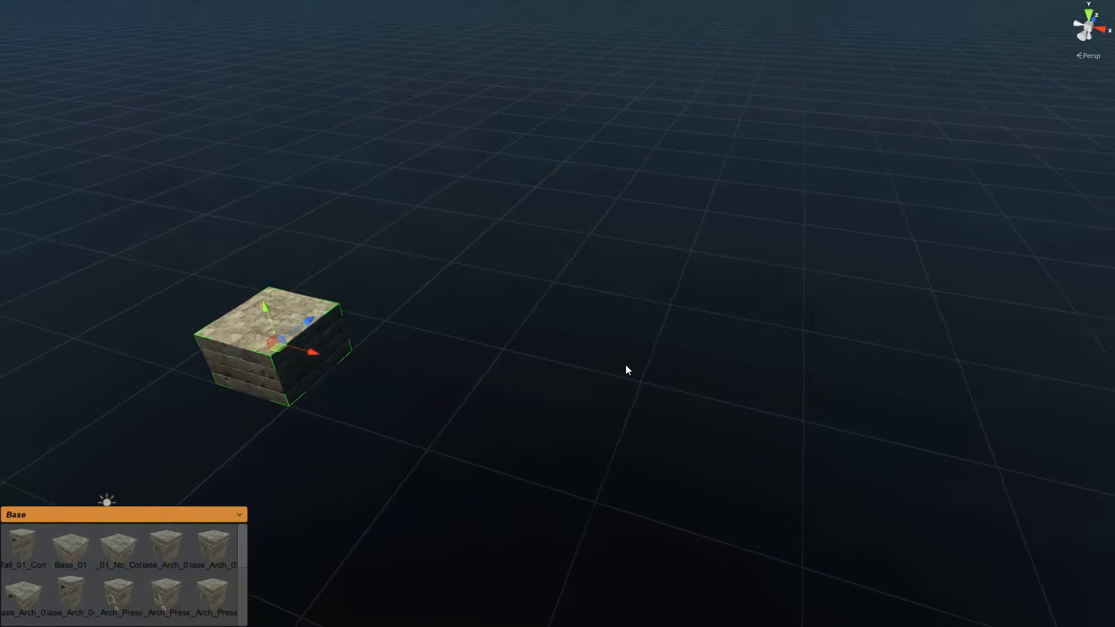
pyautogui.moveTo(516, 417); pyautogui.dragTo(494, 412, button='right')
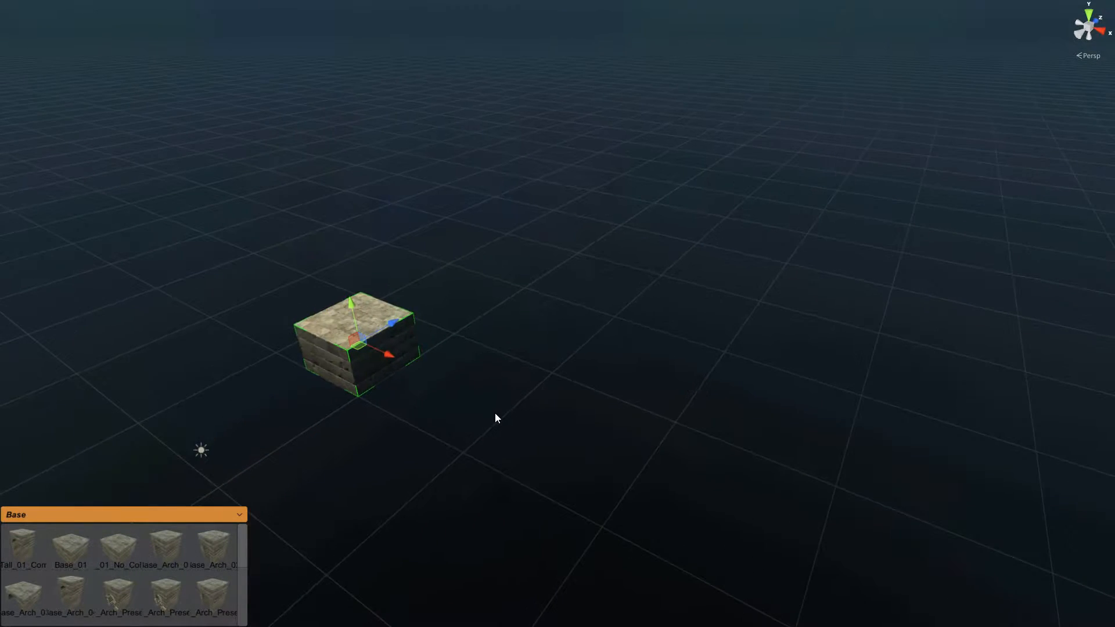
pyautogui.press('u')
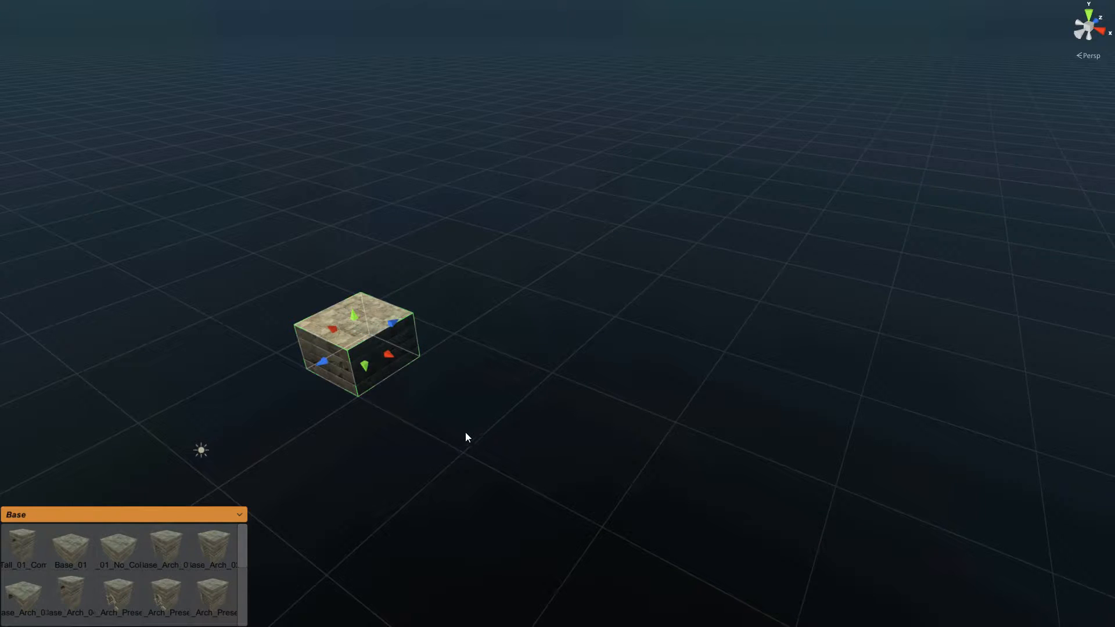
pyautogui.moveTo(450, 425); pyautogui.dragTo(454, 435, button='right')
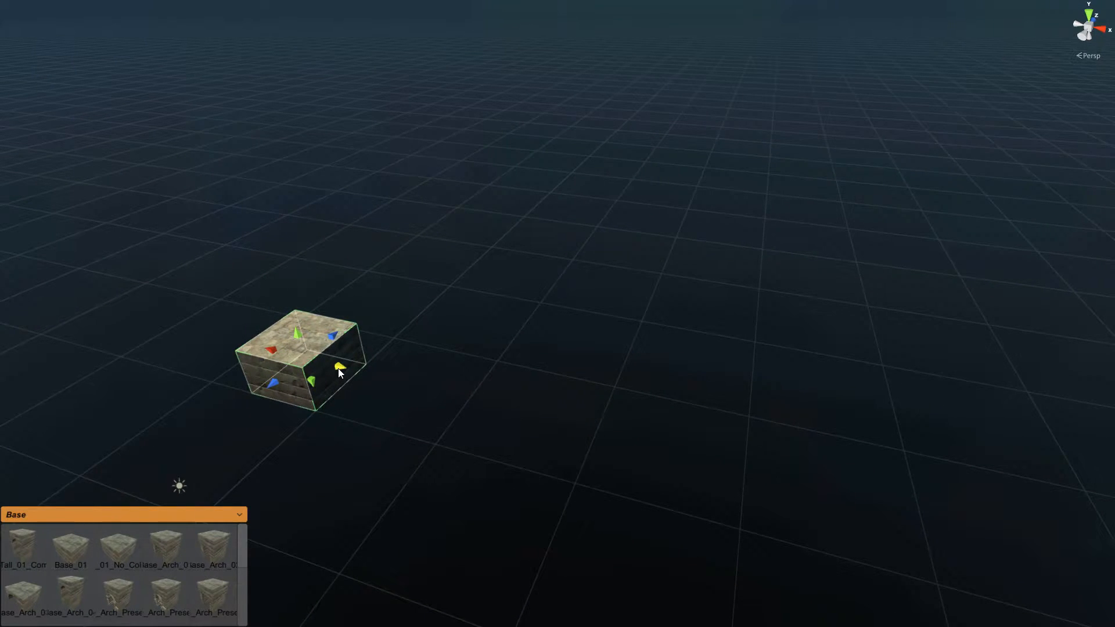
pyautogui.moveTo(338, 368); pyautogui.dragTo(863, 535)
# Step: Box-select the stone row and widen it sideways into a wide tiled floor slab
pyautogui.moveTo(808, 349); pyautogui.dragTo(637, 372, button='middle')
pyautogui.moveTo(638, 372); pyautogui.dragTo(601, 363, button='right')
pyautogui.scroll(-2, 601, 363)
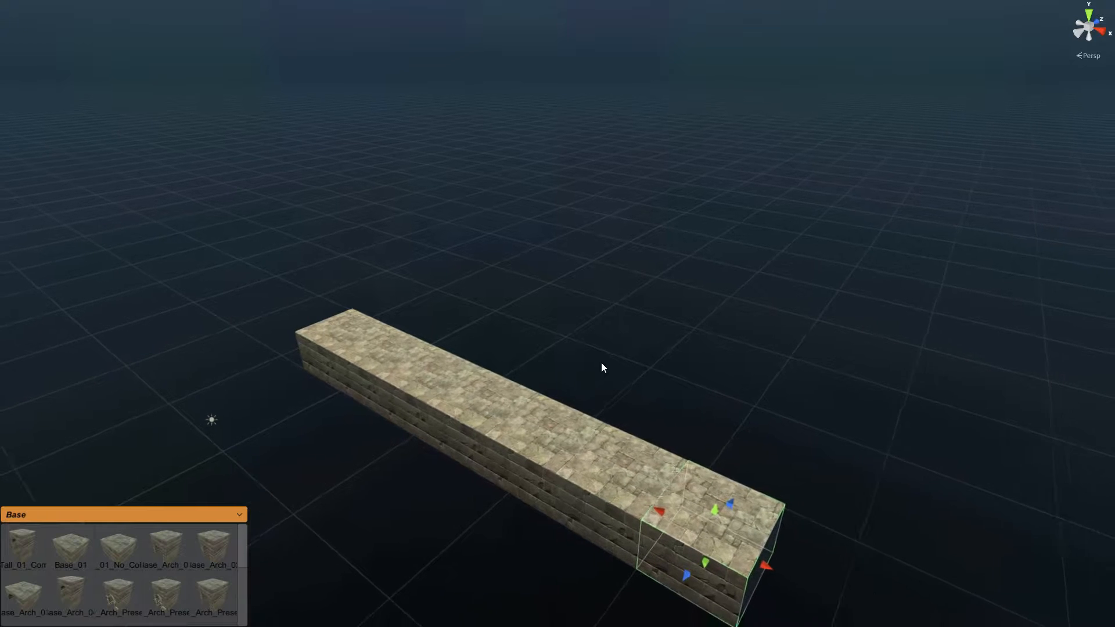
pyautogui.scroll(-2, 602, 366)
pyautogui.moveTo(303, 285); pyautogui.dragTo(635, 523)
pyautogui.moveTo(560, 365); pyautogui.dragTo(588, 366, button='right')
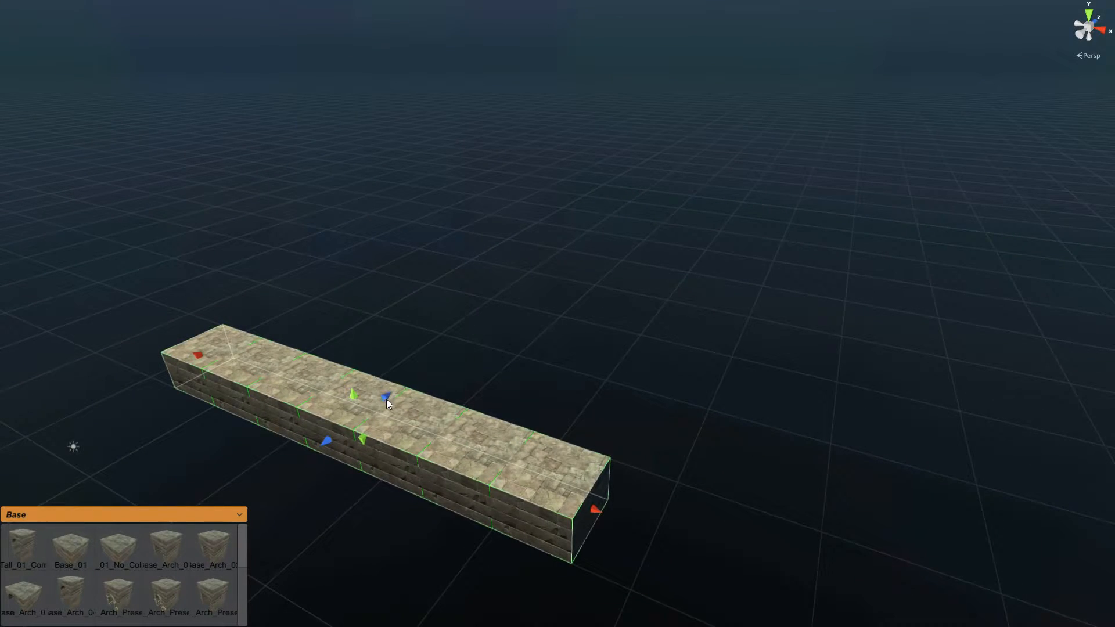
pyautogui.moveTo(386, 398); pyautogui.dragTo(623, 254)
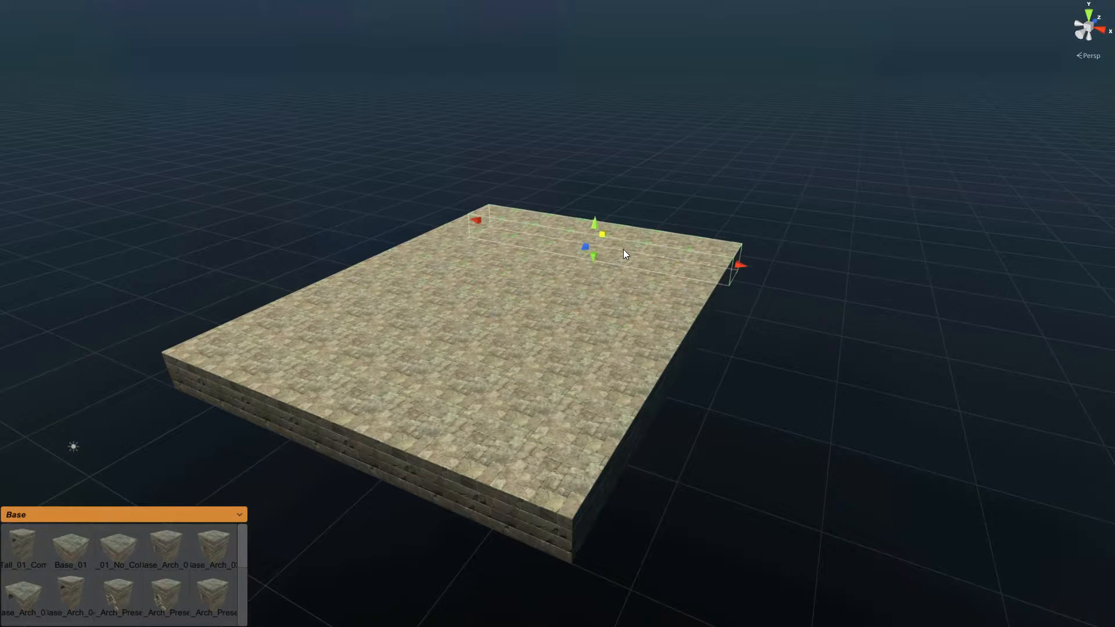
pyautogui.moveTo(600, 136); pyautogui.dragTo(608, 168, button='middle')
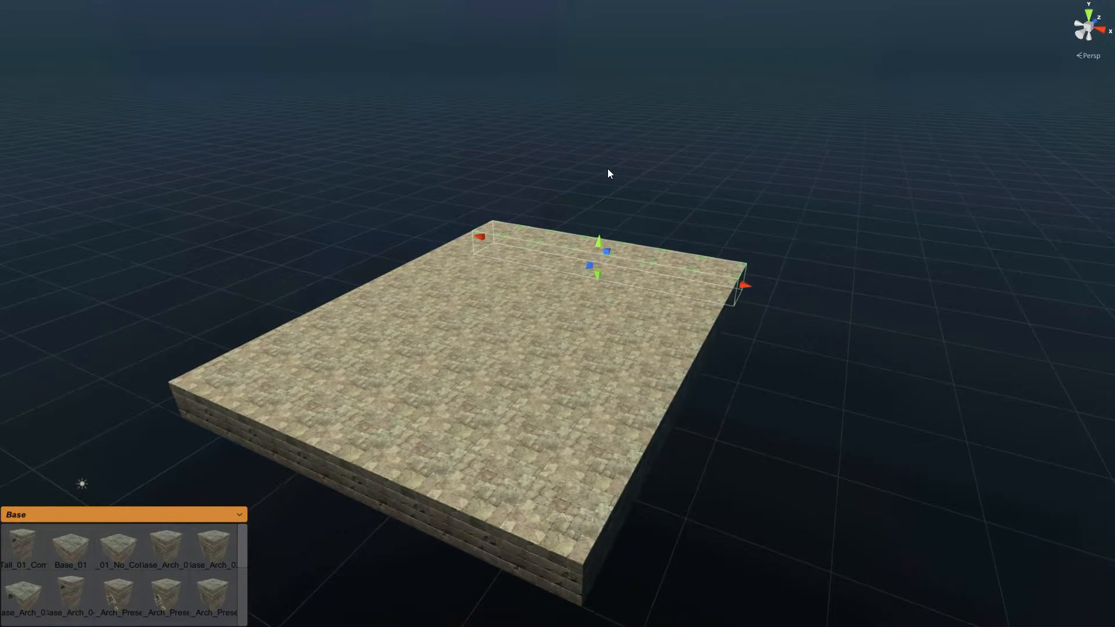
pyautogui.click(552, 187)
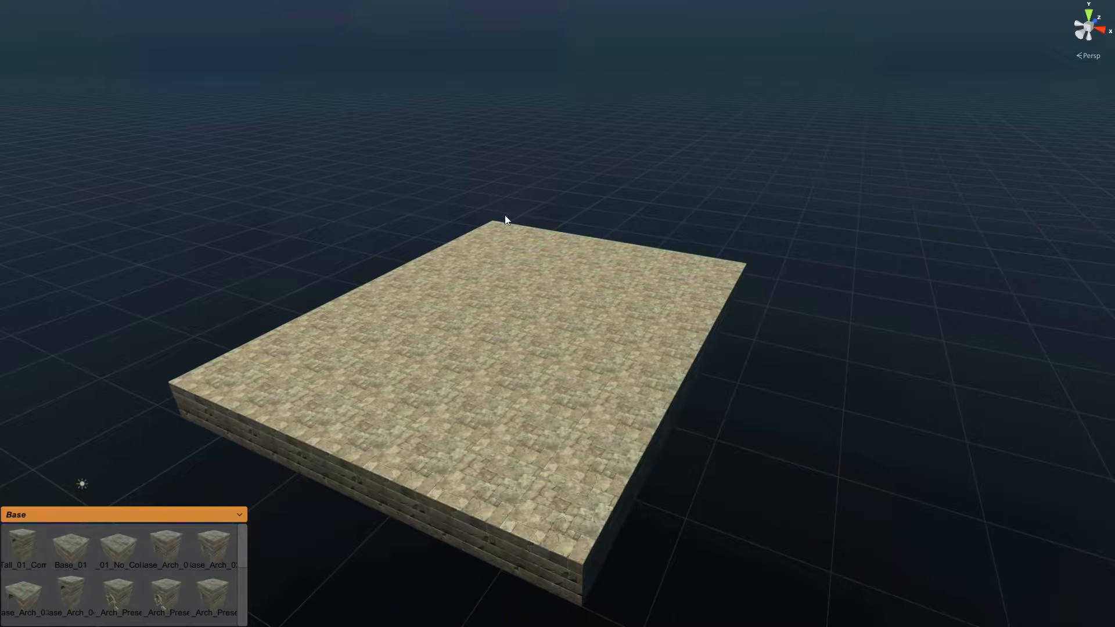
pyautogui.click(723, 262)
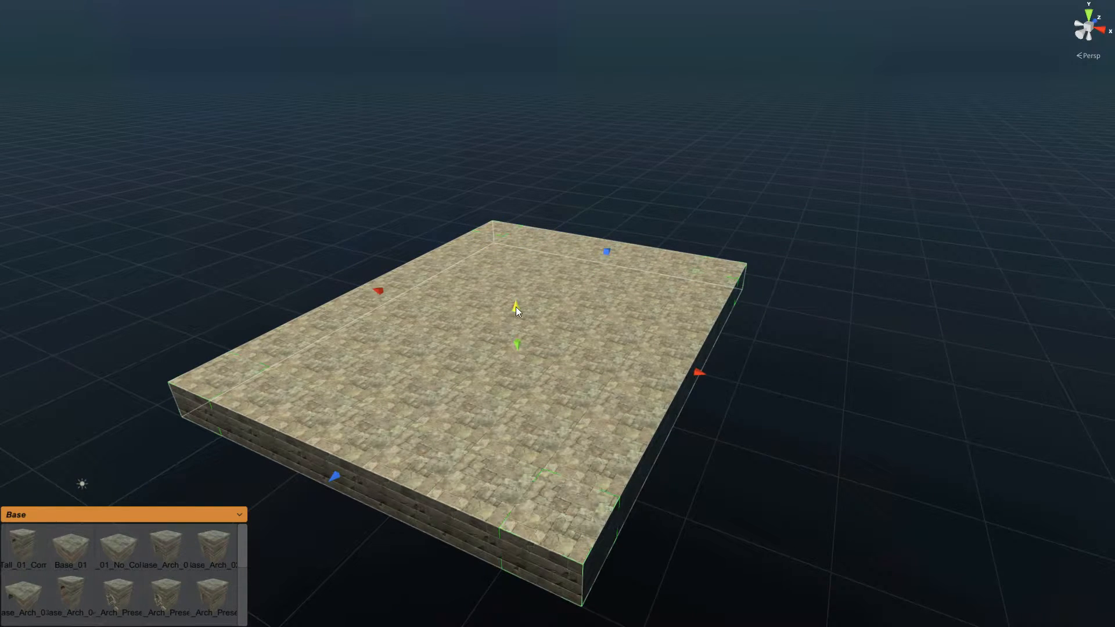
# Step: Raise the slab's top handle into perimeter walls with tall corner pillars
pyautogui.moveTo(516, 308); pyautogui.dragTo(511, 203)
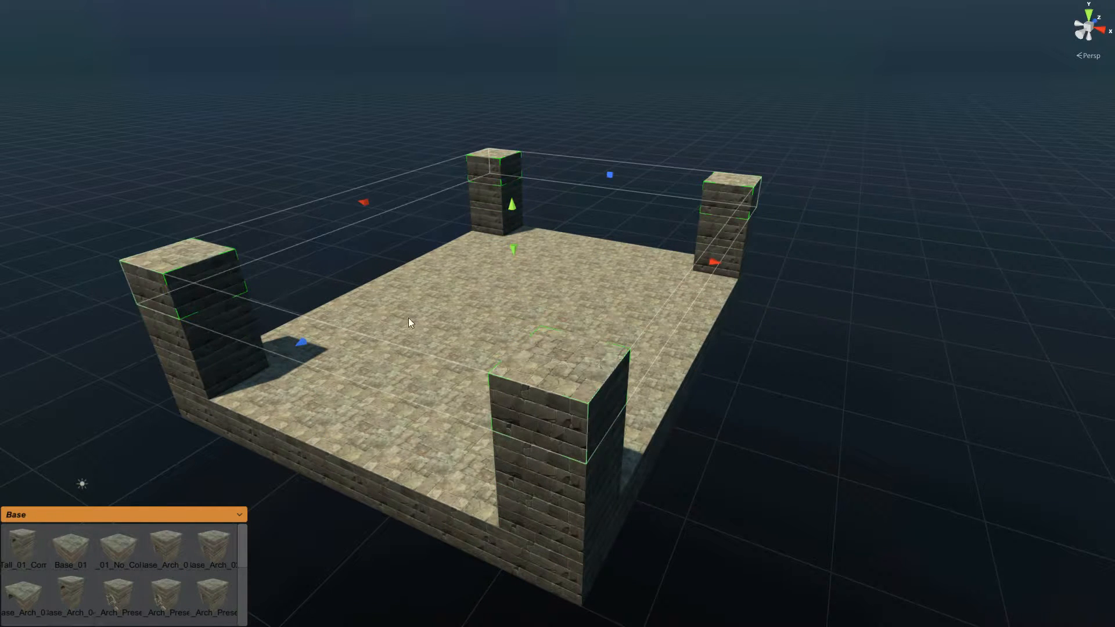
pyautogui.moveTo(391, 266); pyautogui.dragTo(425, 309, button='middle')
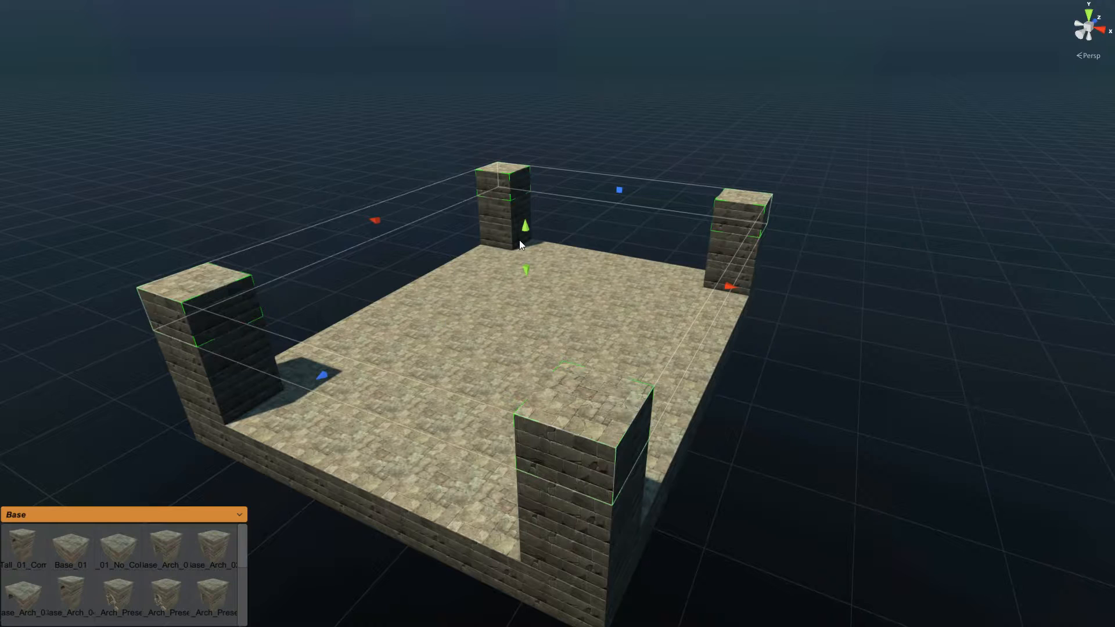
pyautogui.click(510, 184)
pyautogui.keyDown('shift'); pyautogui.click(737, 219); pyautogui.keyUp('shift')
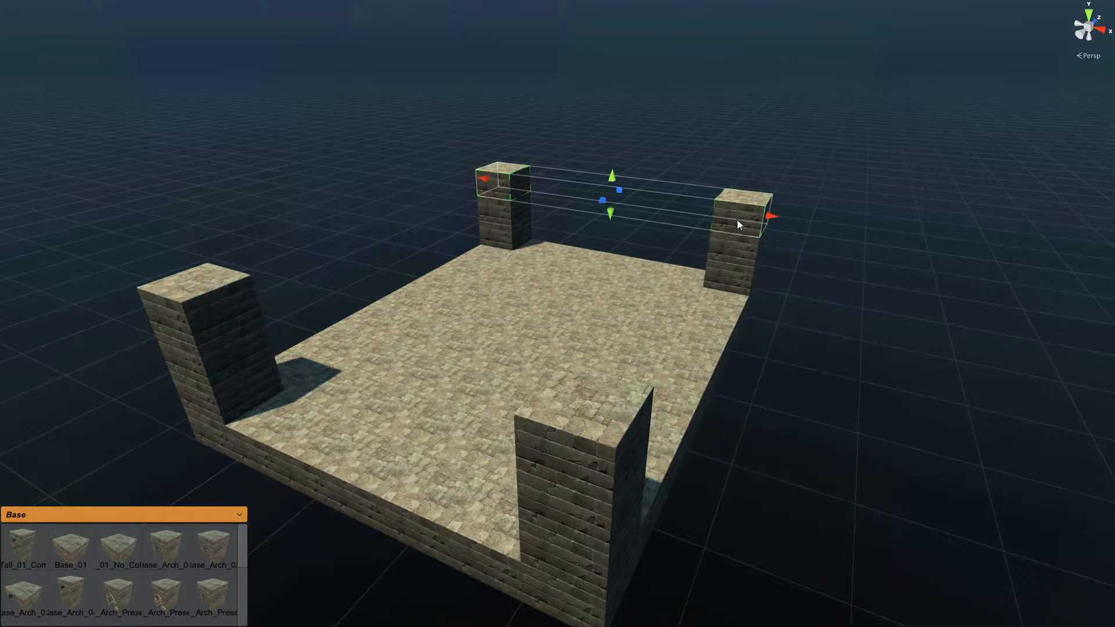
pyautogui.click(665, 162)
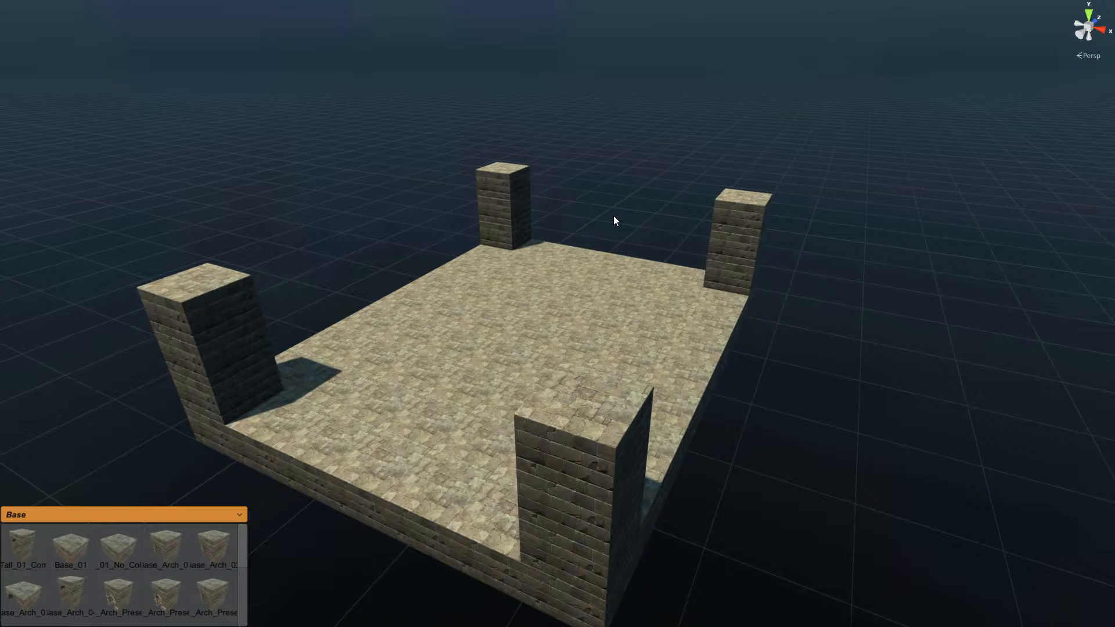
# Step: Select the top blocks of the back-left and right pillars
pyautogui.moveTo(616, 223); pyautogui.dragTo(619, 216, button='right')
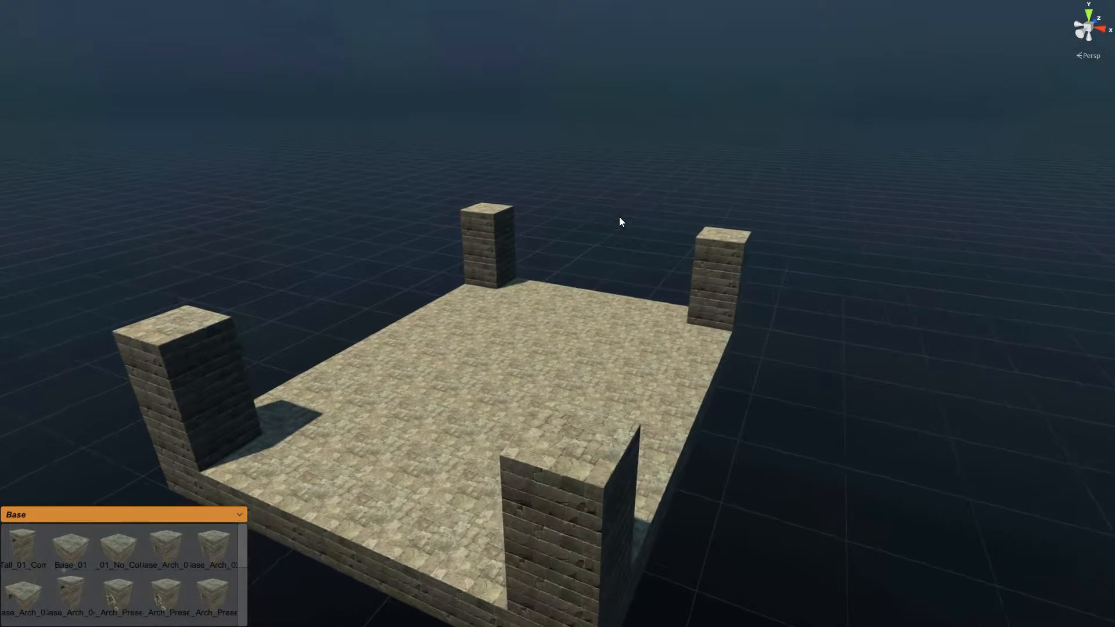
pyautogui.scroll(2, 620, 217)
pyautogui.click(499, 217)
pyautogui.keyDown('shift'); pyautogui.click(749, 247); pyautogui.keyUp('shift')
pyautogui.press('f')
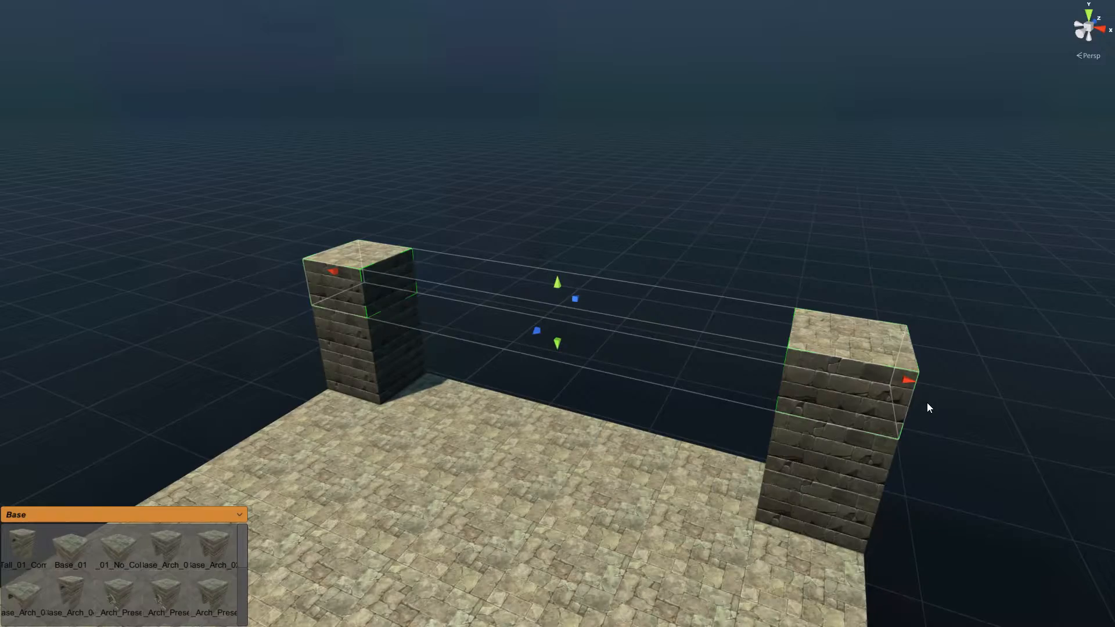
pyautogui.keyDown('alt'); pyautogui.moveTo(890, 403); pyautogui.dragTo(644, 403); pyautogui.keyUp('alt')
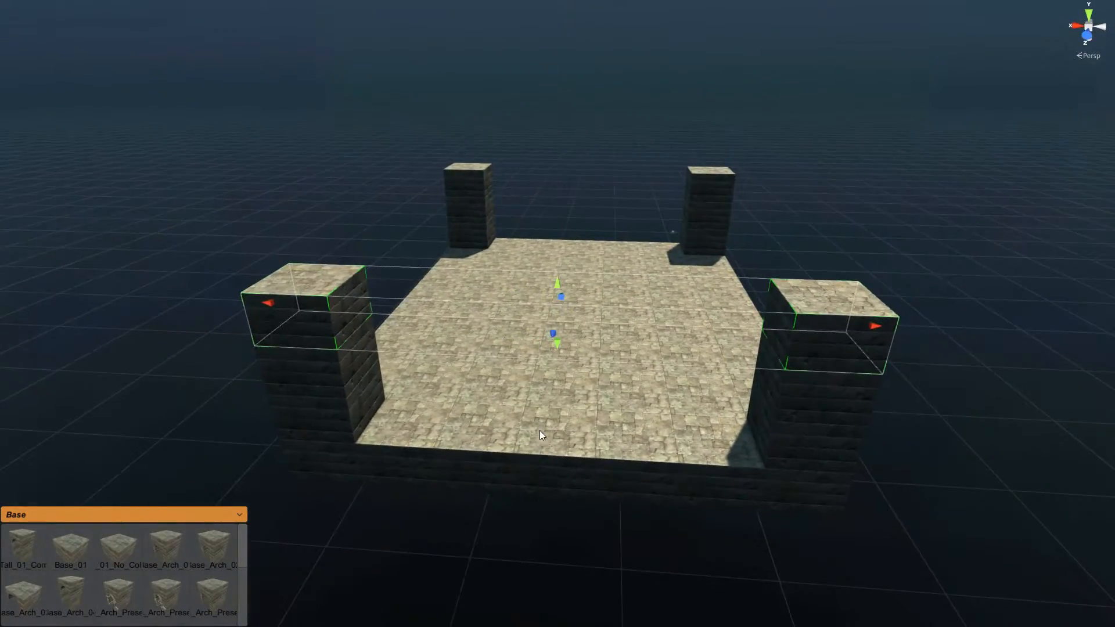
pyautogui.moveTo(539, 430); pyautogui.dragTo(719, 352, button='middle')
pyautogui.moveTo(719, 353); pyautogui.dragTo(680, 384, button='right')
pyautogui.scroll(8, 681, 383)
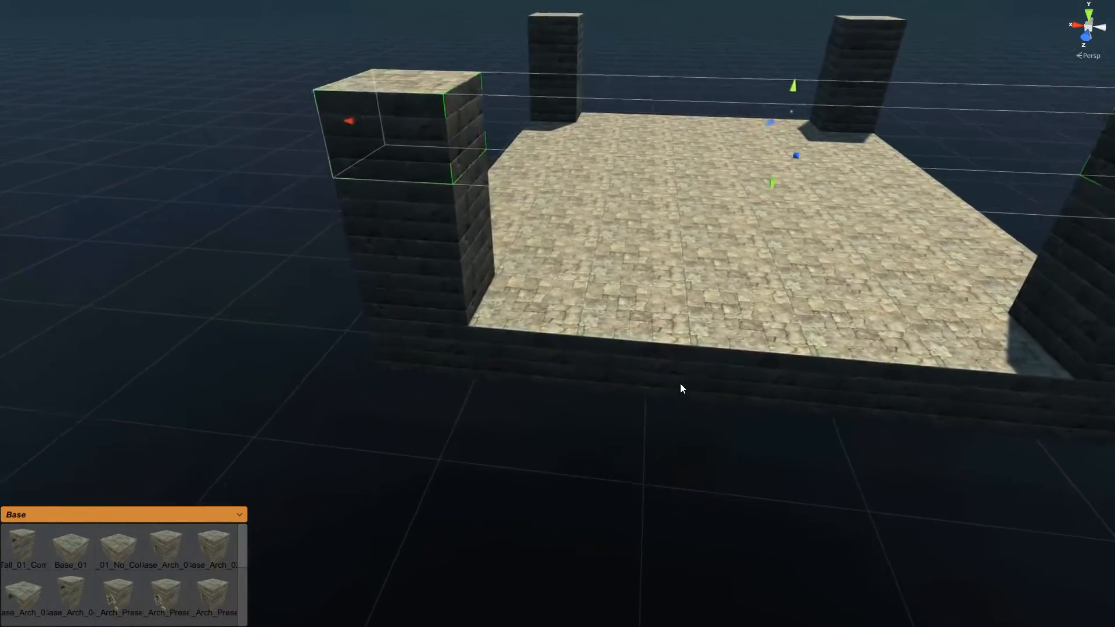
pyautogui.scroll(-5, 586, 410)
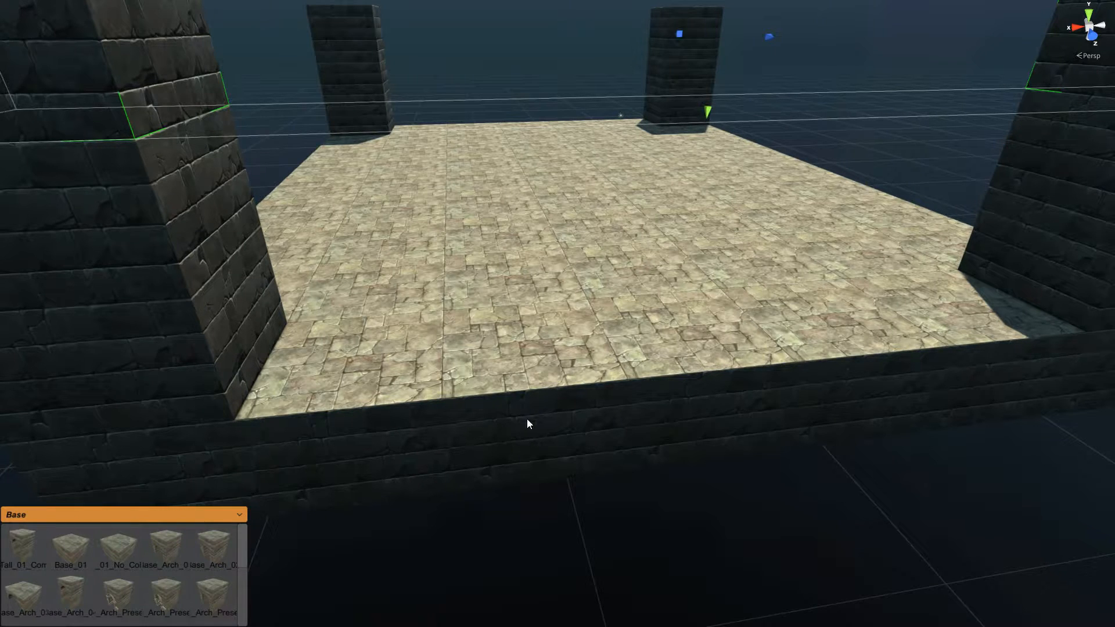
# Step: Place a Railing_01 piece from the Railing palette and select it for corner snapping
pyautogui.click(233, 516)
pyautogui.scroll(-4, 233, 590)
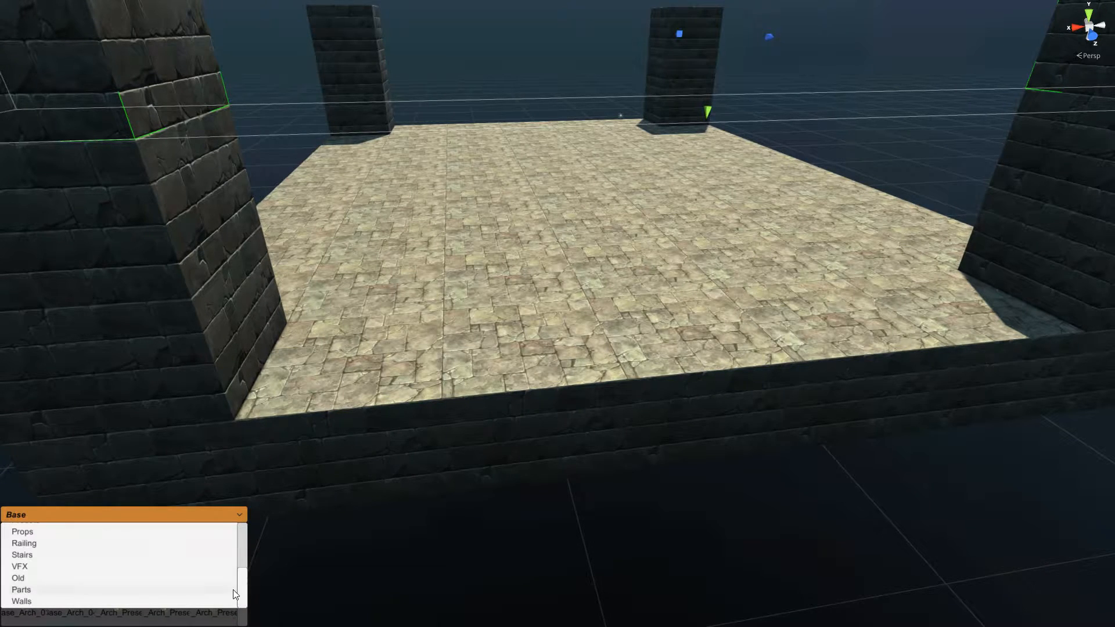
pyautogui.click(39, 543)
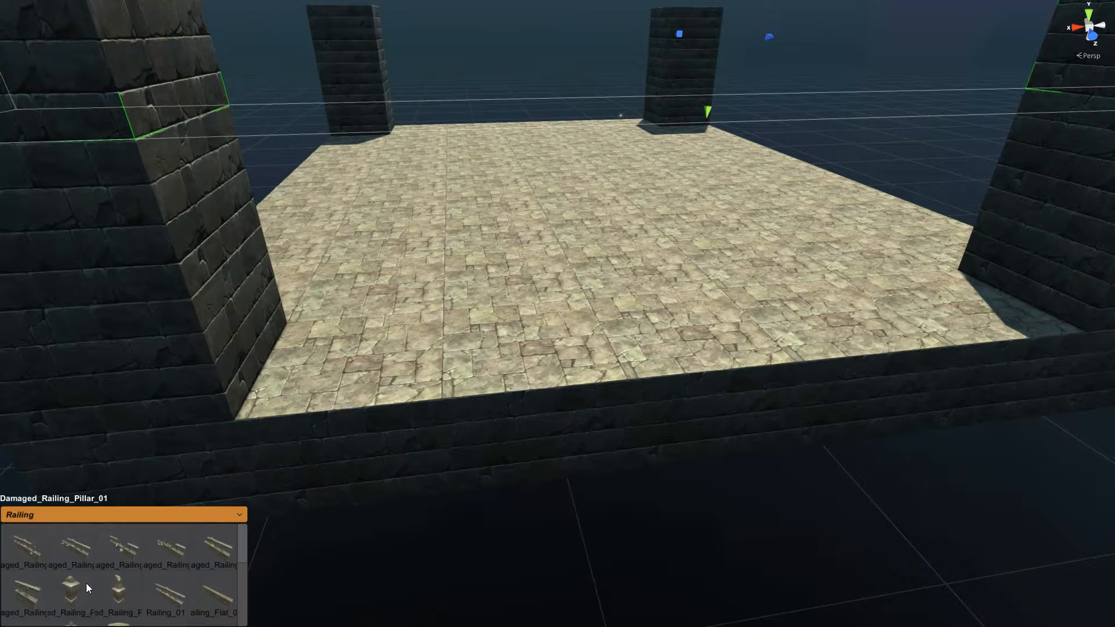
pyautogui.click(168, 598)
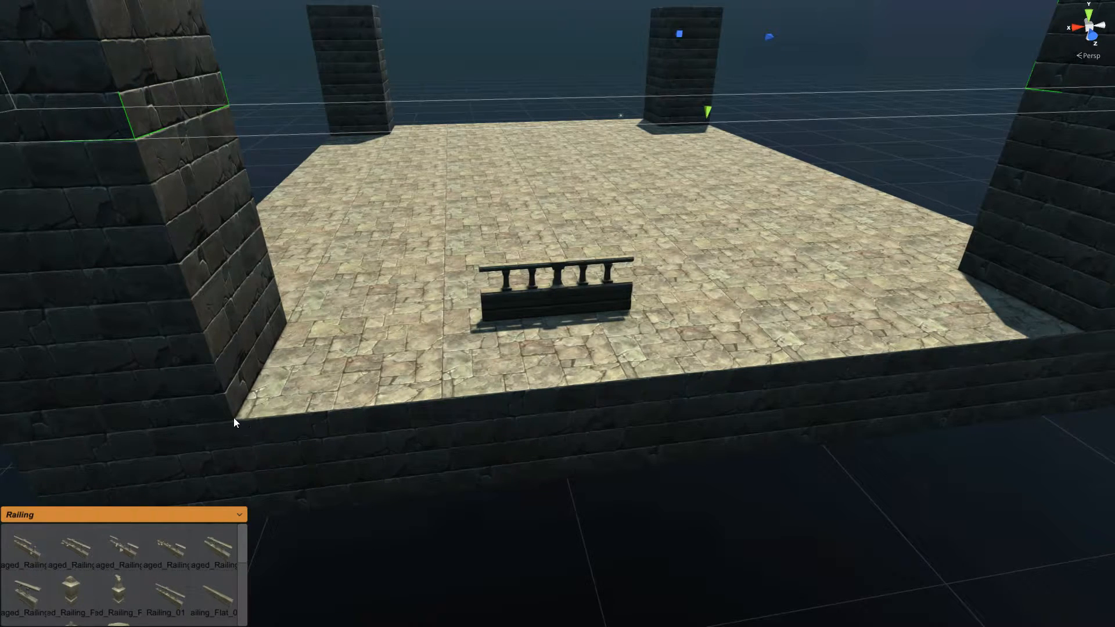
pyautogui.click(554, 302)
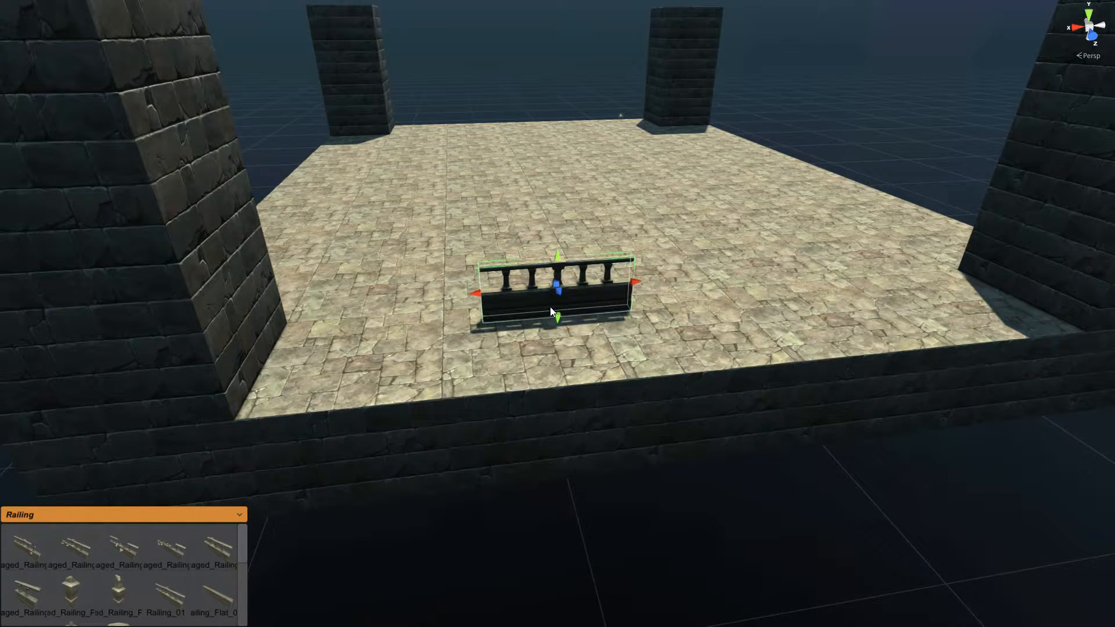
pyautogui.press('c')
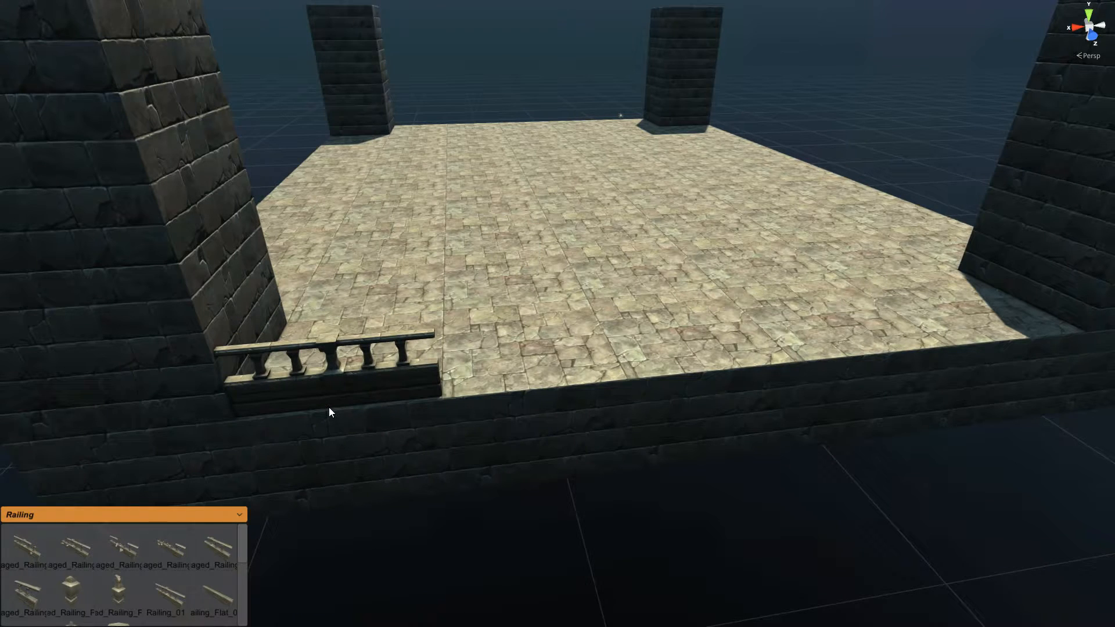
# Step: Position the railing on top of the front wall beside the left pillar
pyautogui.moveTo(329, 406); pyautogui.dragTo(313, 407, button='right')
pyautogui.moveTo(432, 388); pyautogui.dragTo(428, 388, button='right')
pyautogui.press('w')
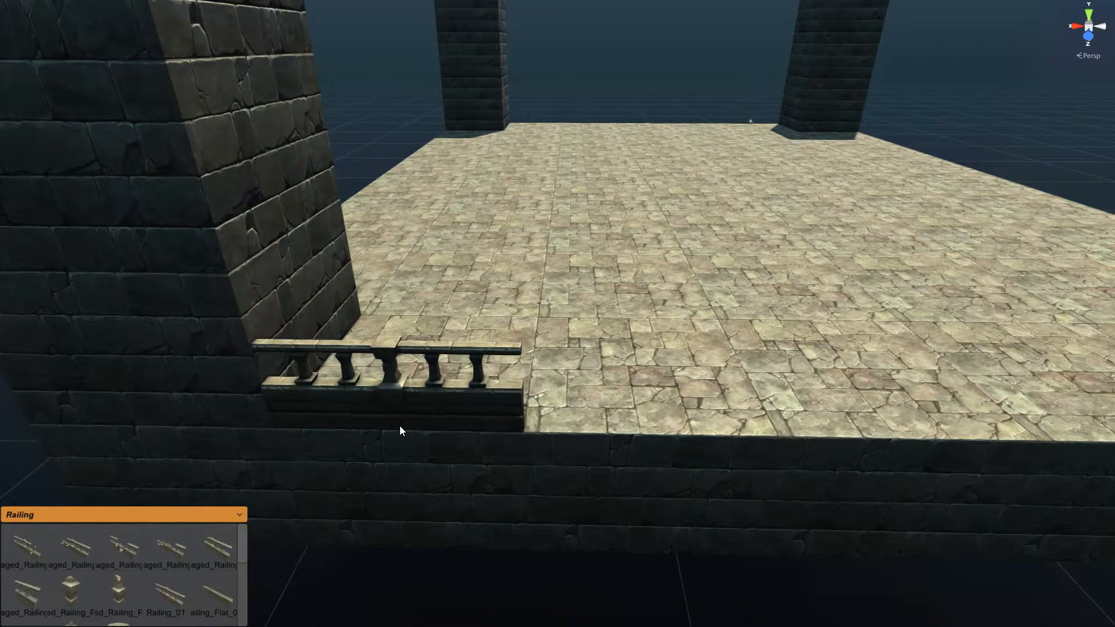
pyautogui.click(401, 426)
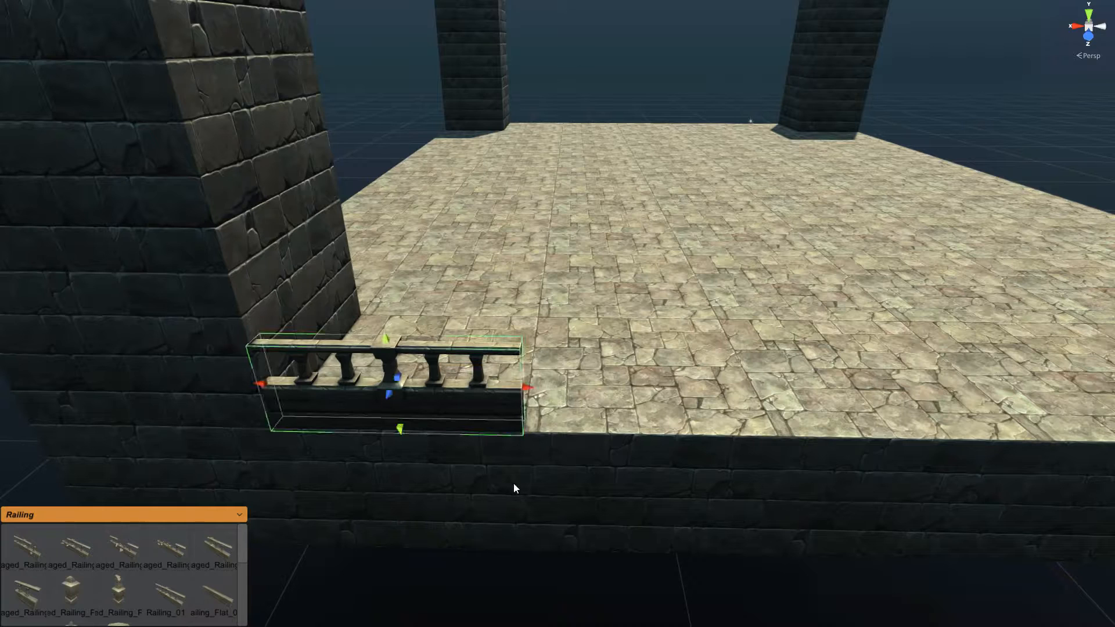
pyautogui.scroll(1, 512, 481)
pyautogui.press('w')
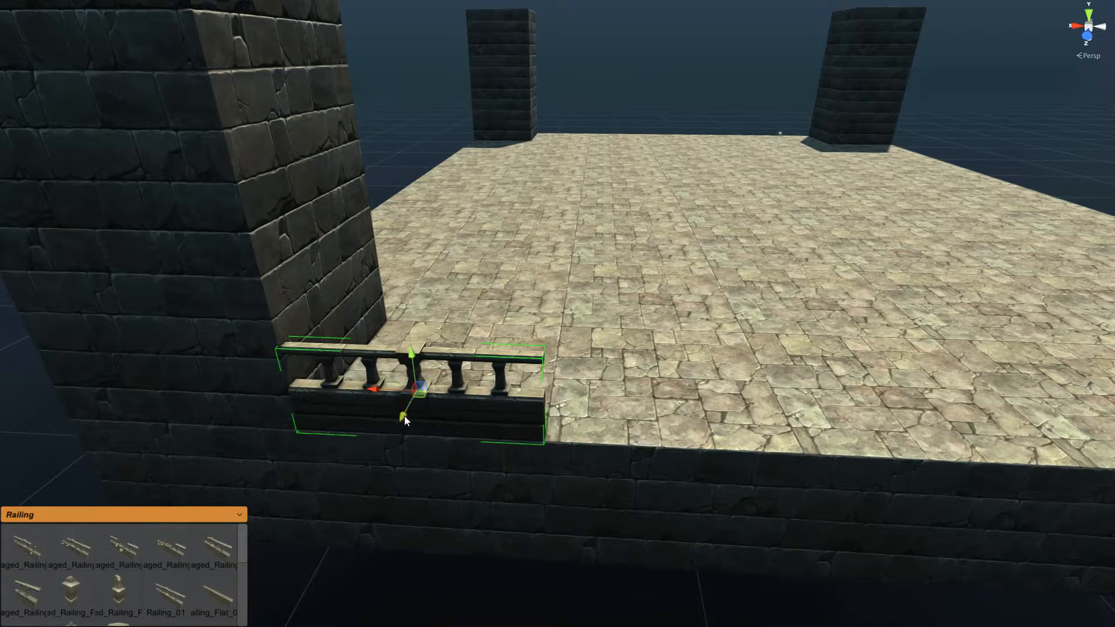
pyautogui.moveTo(405, 414); pyautogui.dragTo(399, 421)
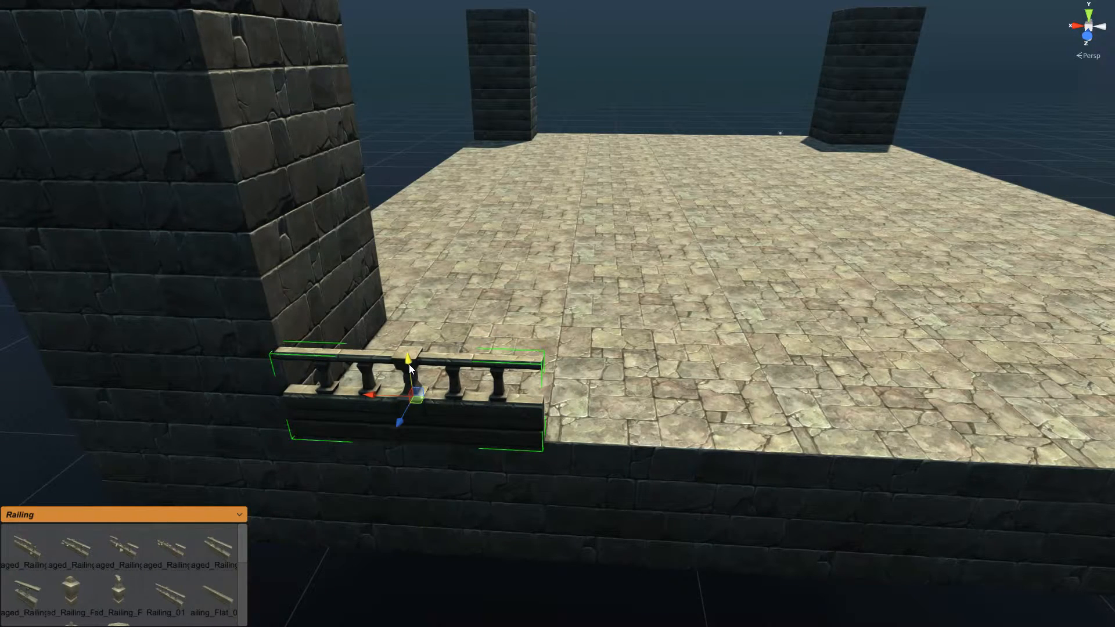
pyautogui.moveTo(408, 365); pyautogui.dragTo(408, 384)
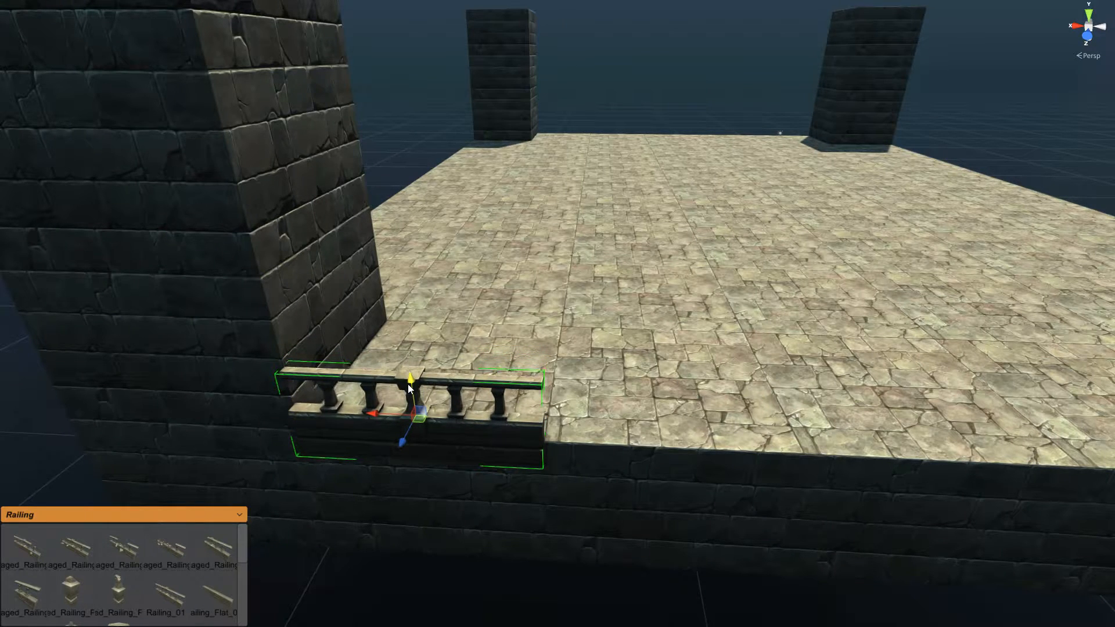
pyautogui.moveTo(389, 503); pyautogui.dragTo(414, 505, button='right')
pyautogui.press('s')
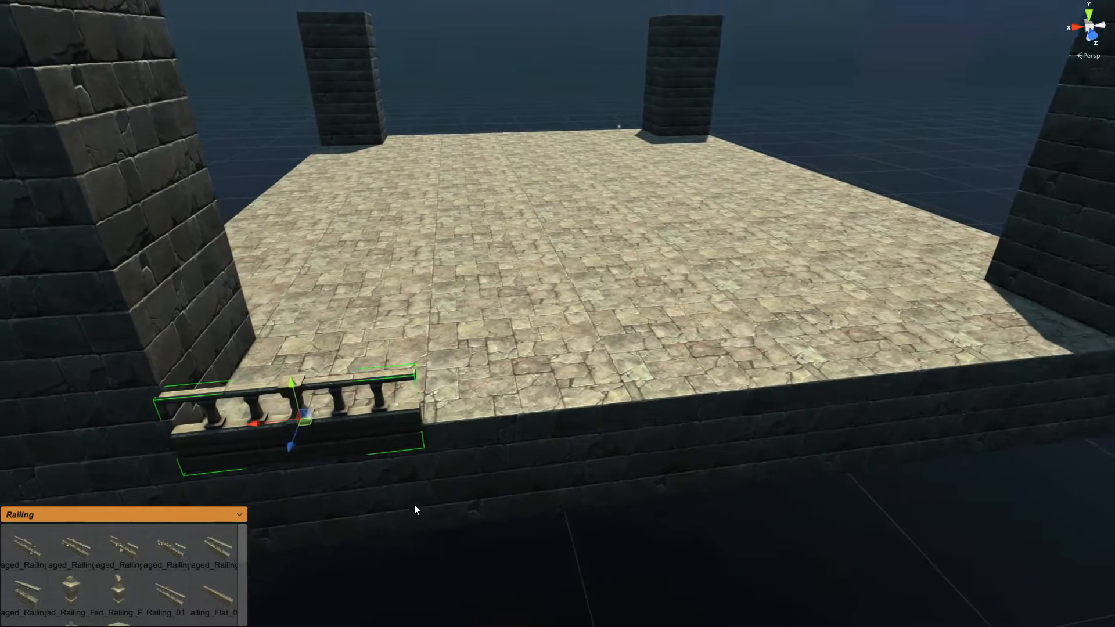
pyautogui.press('d')
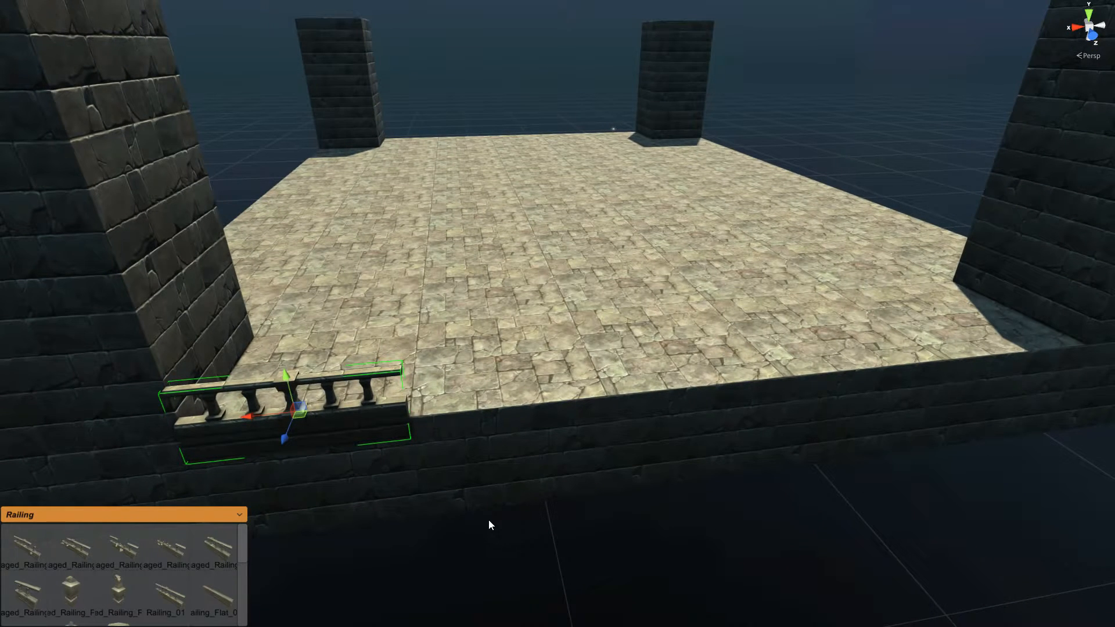
# Step: Stretch the railing along the front wall all the way to the right tower
pyautogui.press('u')
pyautogui.moveTo(408, 509); pyautogui.dragTo(435, 509, button='right')
pyautogui.press('s')
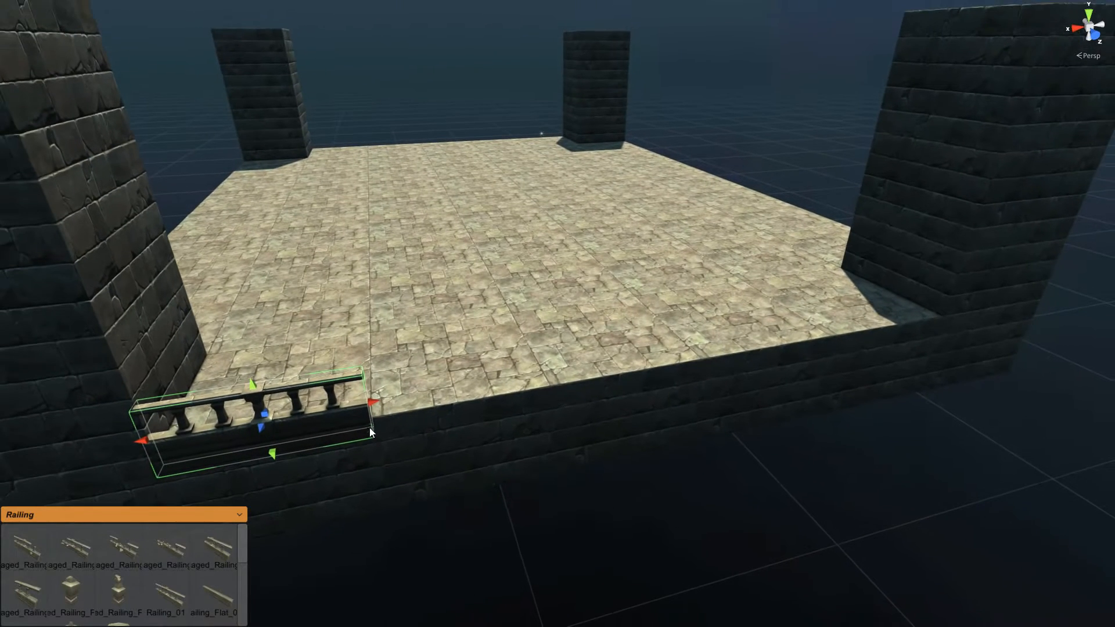
pyautogui.moveTo(373, 403); pyautogui.dragTo(1011, 302)
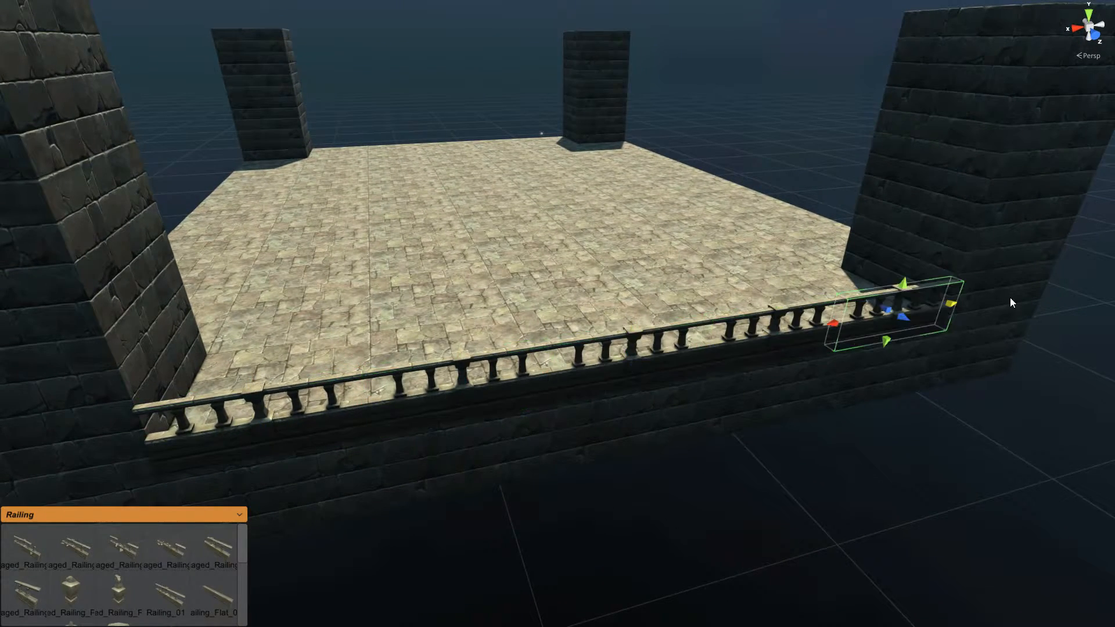
pyautogui.press('w')
pyautogui.moveTo(727, 513); pyautogui.dragTo(688, 521, button='right')
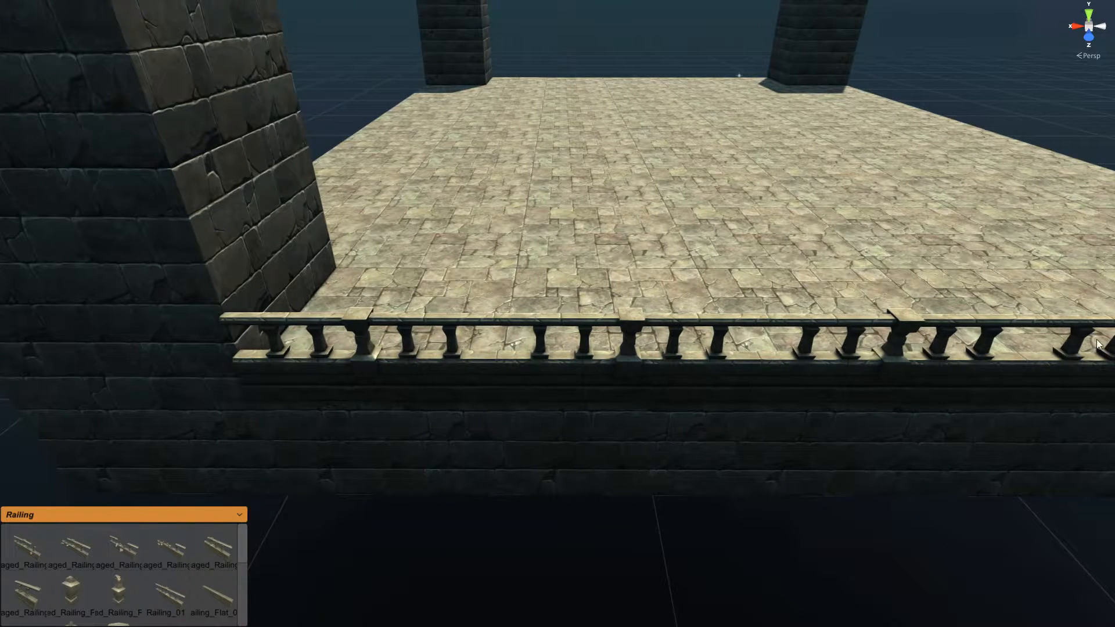
# Step: Place a Damaged_Railing_Pillar_01 and set it onto the balustrade
pyautogui.click(69, 591)
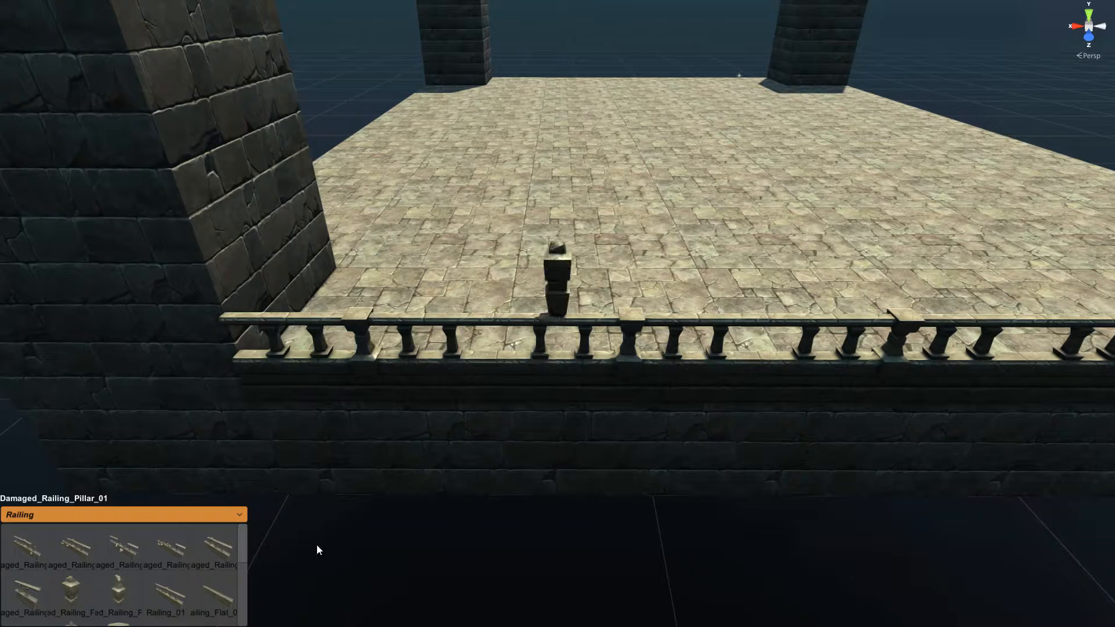
pyautogui.click(560, 302)
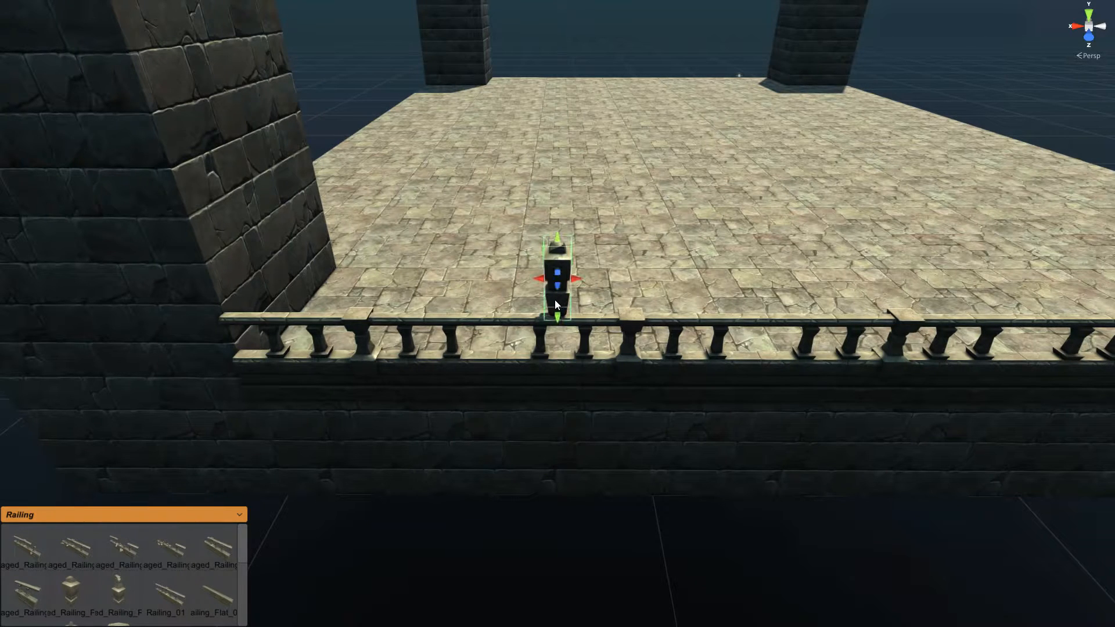
pyautogui.moveTo(555, 300); pyautogui.dragTo(499, 355)
pyautogui.press('s')
pyautogui.press('d')
pyautogui.moveTo(576, 437); pyautogui.dragTo(572, 446, button='right')
pyautogui.press('w')
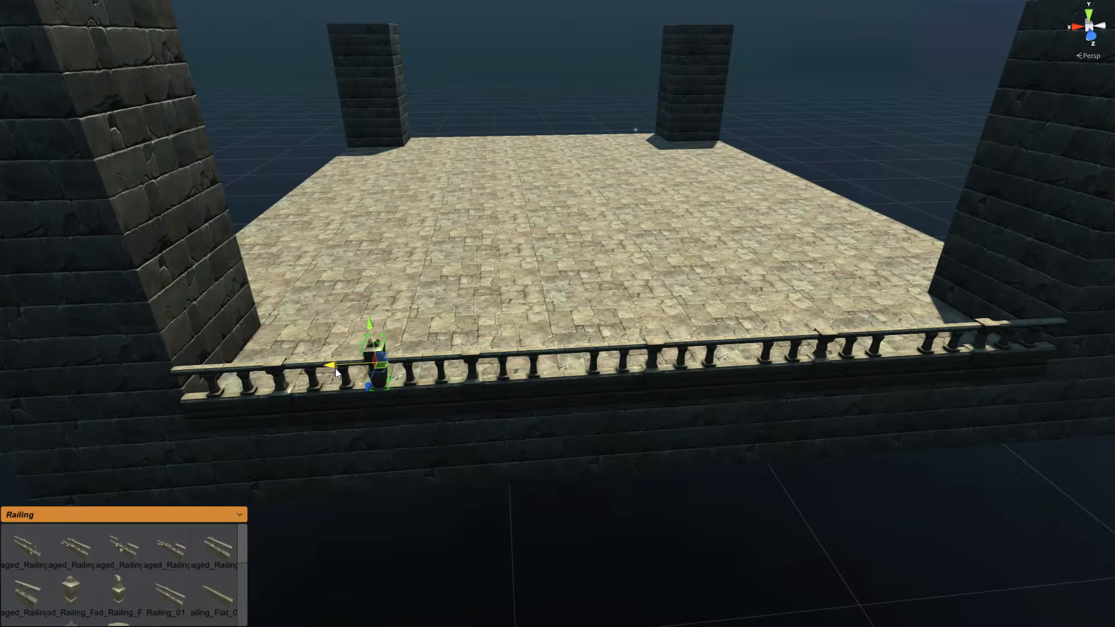
pyautogui.moveTo(341, 369); pyautogui.dragTo(419, 372)
pyautogui.hotkey('ctrl', 'z')
# Step: Duplicate the damaged pillar twice, spacing the copies rightward along the railing
pyautogui.hotkey('ctrl', 'd')
pyautogui.moveTo(336, 367); pyautogui.dragTo(882, 344)
pyautogui.hotkey('ctrl', 'd')
pyautogui.keyDown('alt'); pyautogui.moveTo(482, 442); pyautogui.dragTo(262, 289); pyautogui.keyUp('alt')
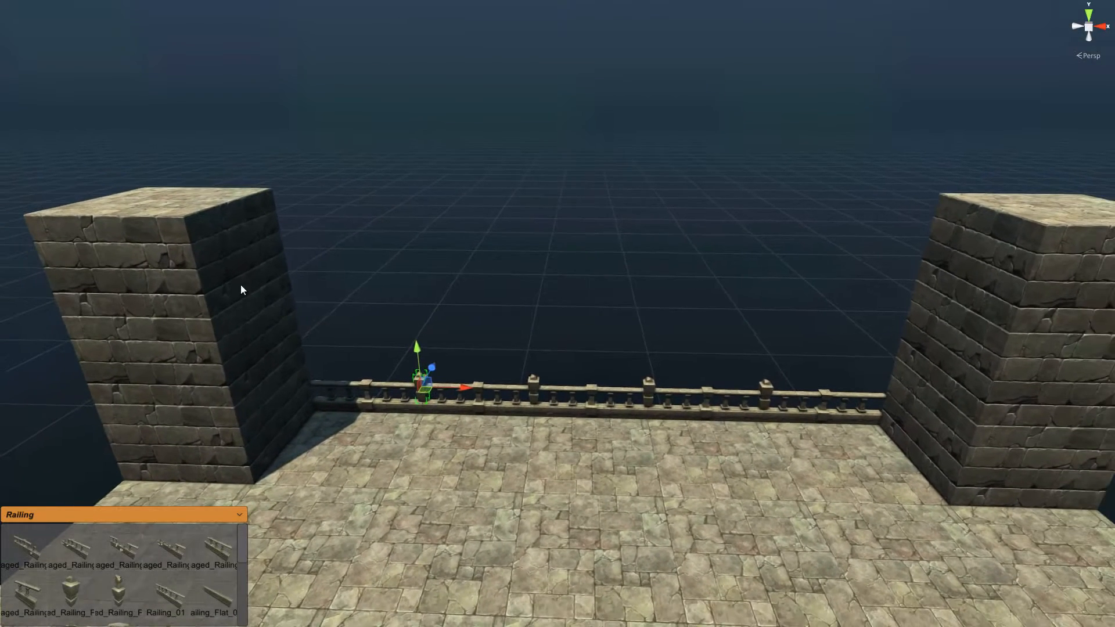
# Step: Extrude the left tower's top across into a wall reaching the right tower
pyautogui.click(237, 251)
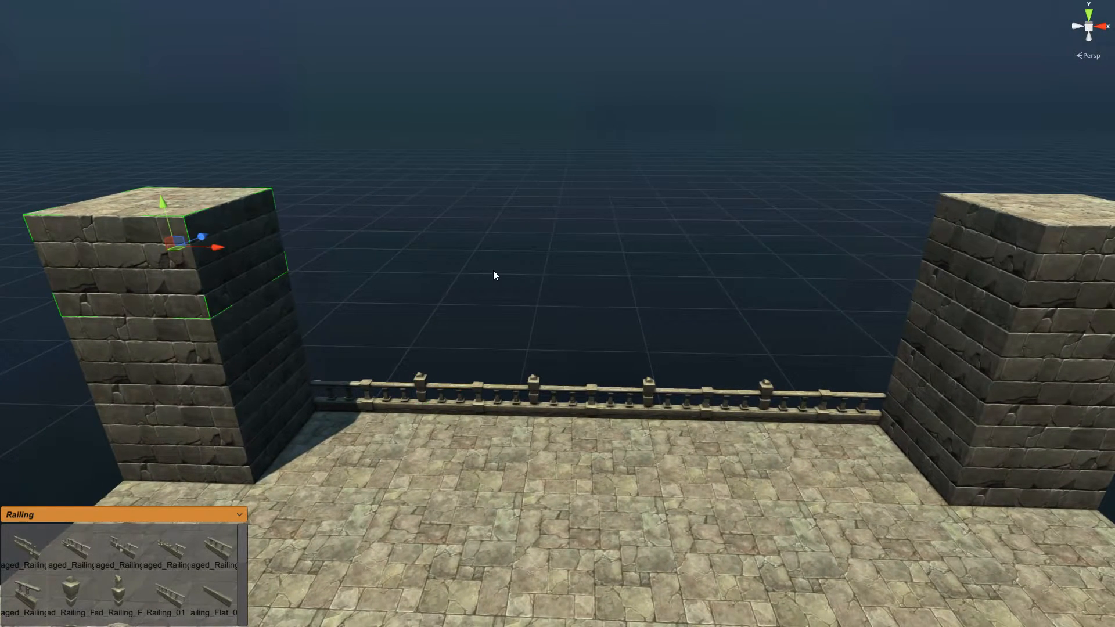
pyautogui.scroll(-2, 492, 271)
pyautogui.press('u')
pyautogui.moveTo(455, 320); pyautogui.dragTo(452, 322, button='right')
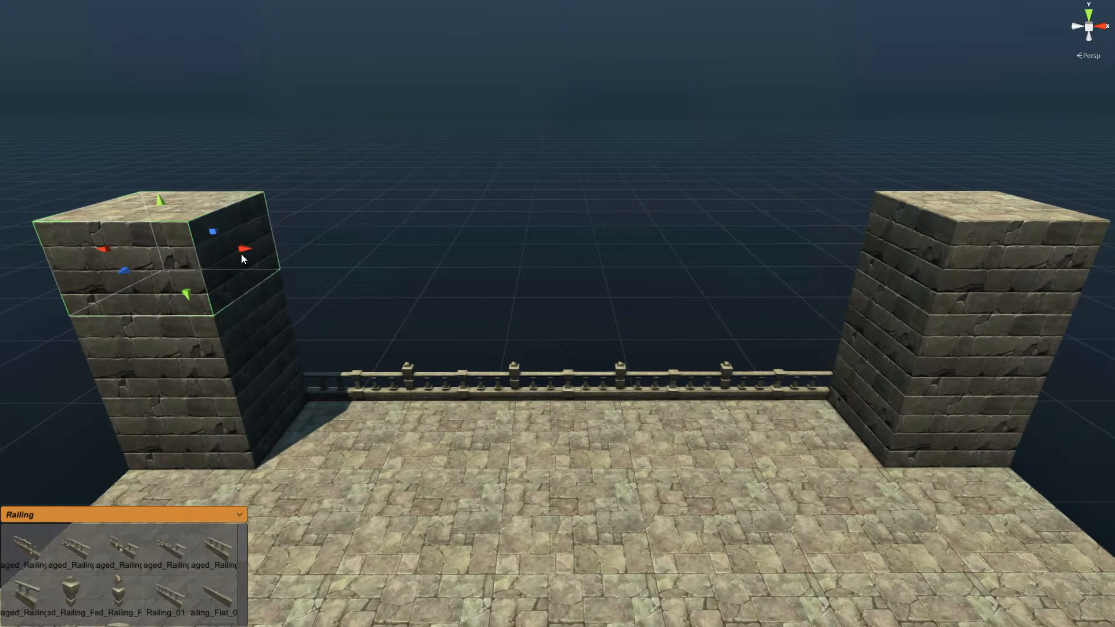
pyautogui.moveTo(242, 252); pyautogui.dragTo(949, 251)
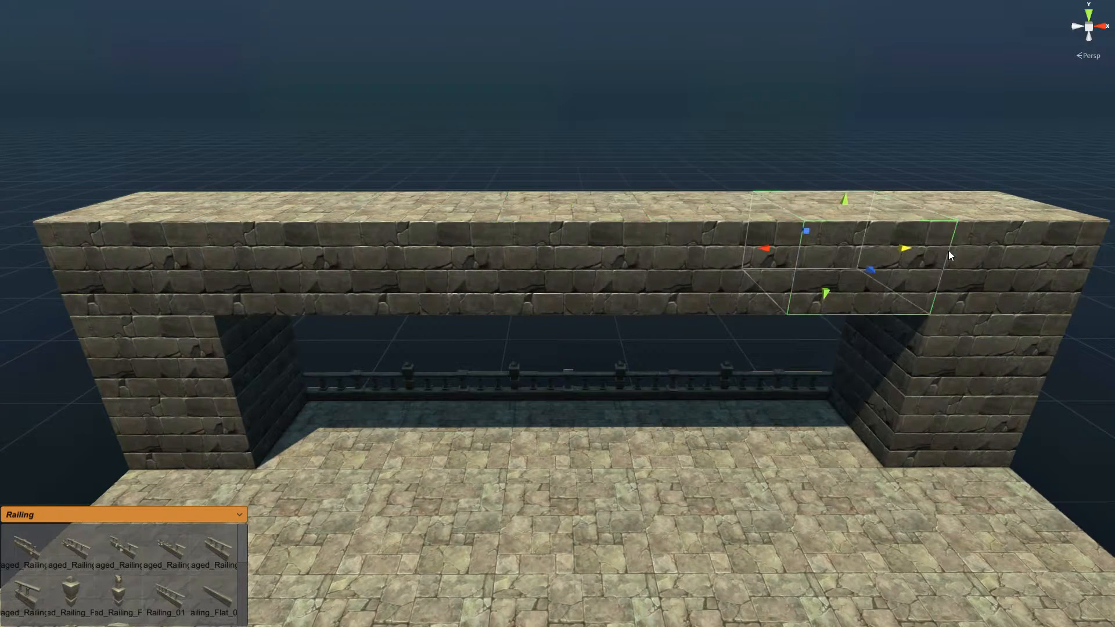
# Step: Extrude two sections of the spanning wall down to the floor as pillars
pyautogui.click(439, 271)
pyautogui.keyDown('shift'); pyautogui.click(687, 278); pyautogui.keyUp('shift')
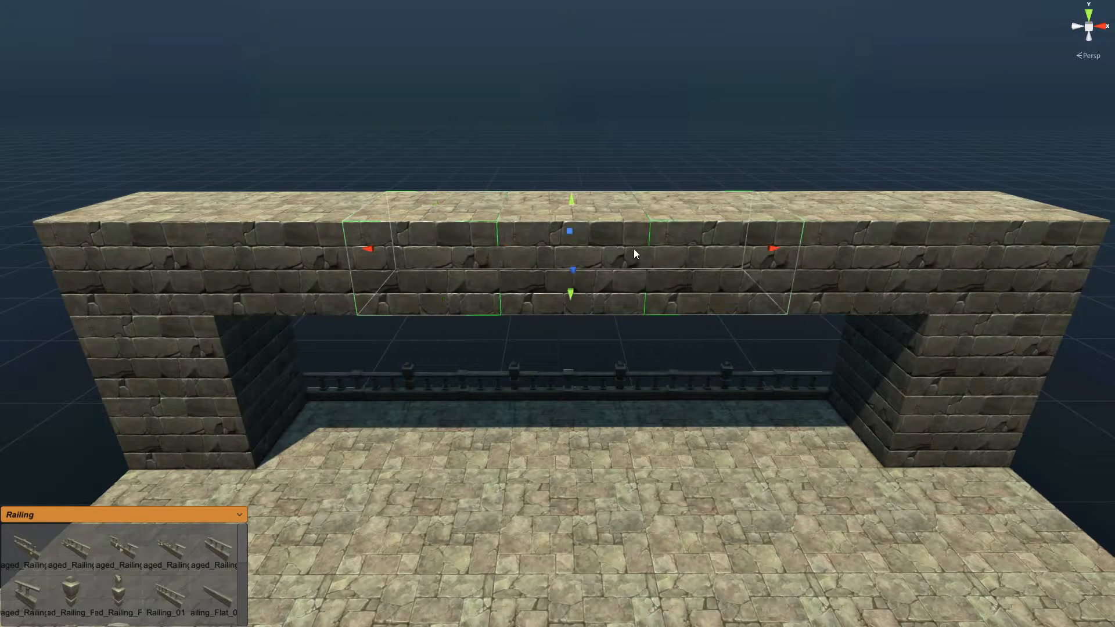
pyautogui.moveTo(572, 200); pyautogui.dragTo(562, 425)
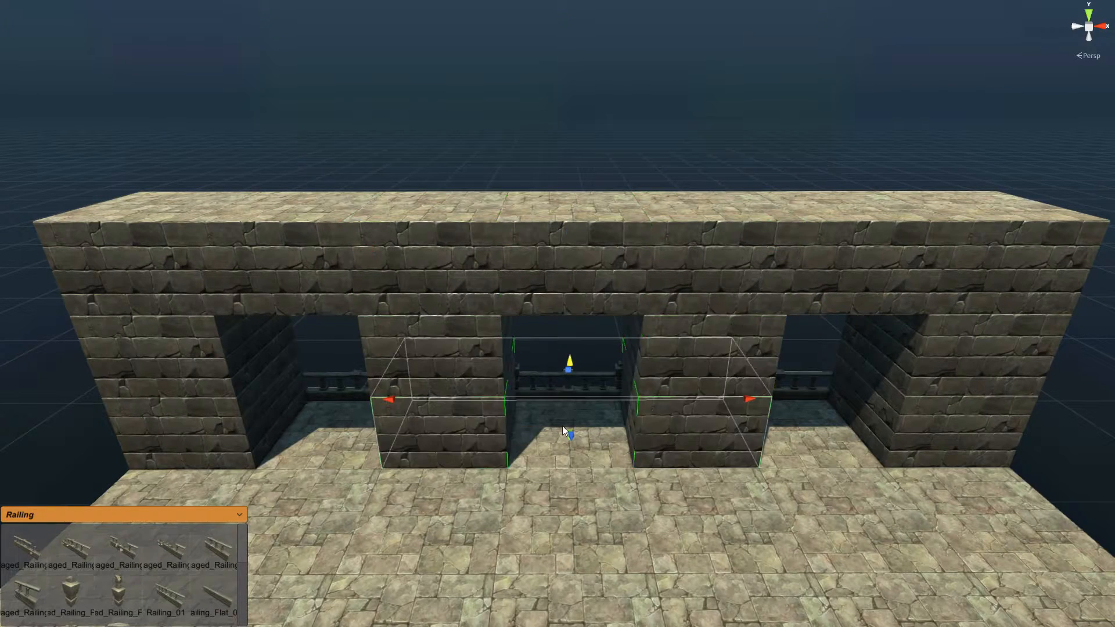
pyautogui.scroll(5, 604, 517)
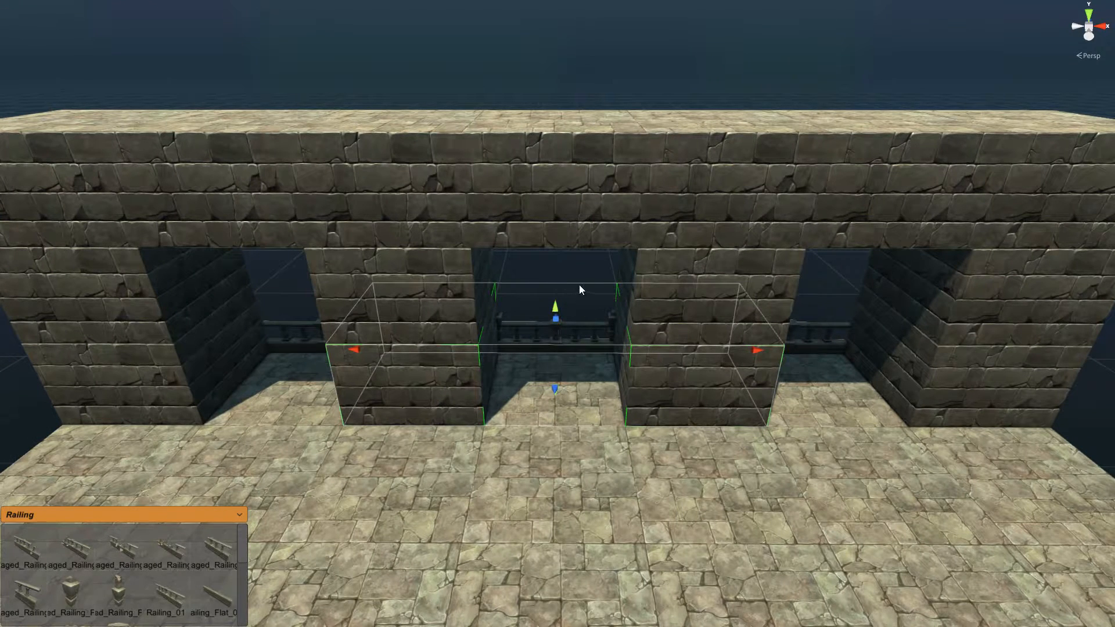
# Step: Delete the railing inside the middle opening
pyautogui.click(554, 289)
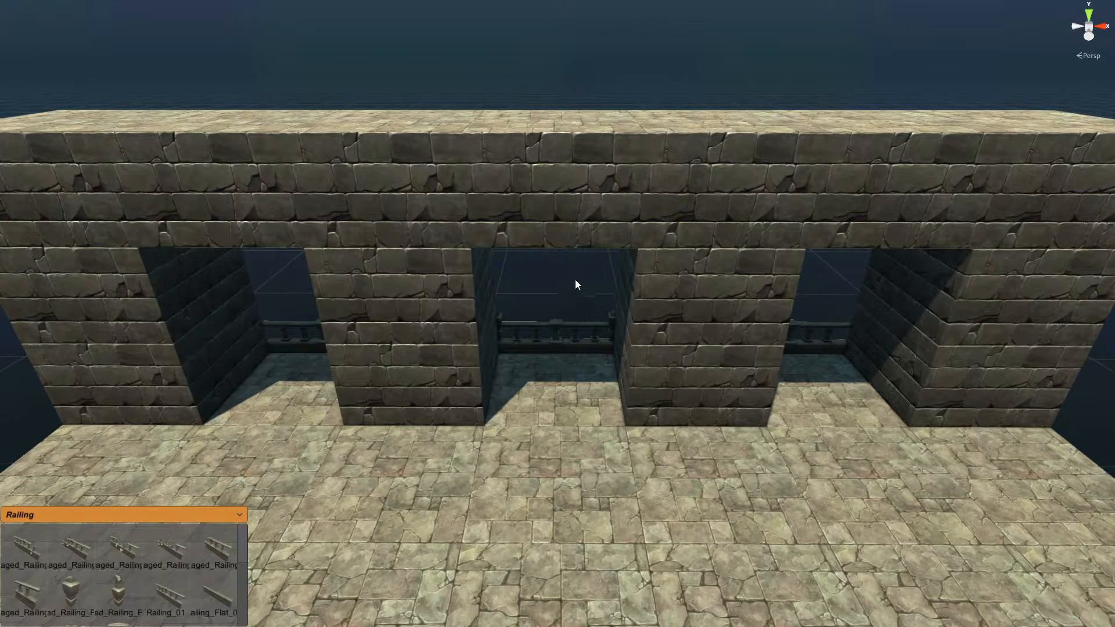
pyautogui.click(578, 352)
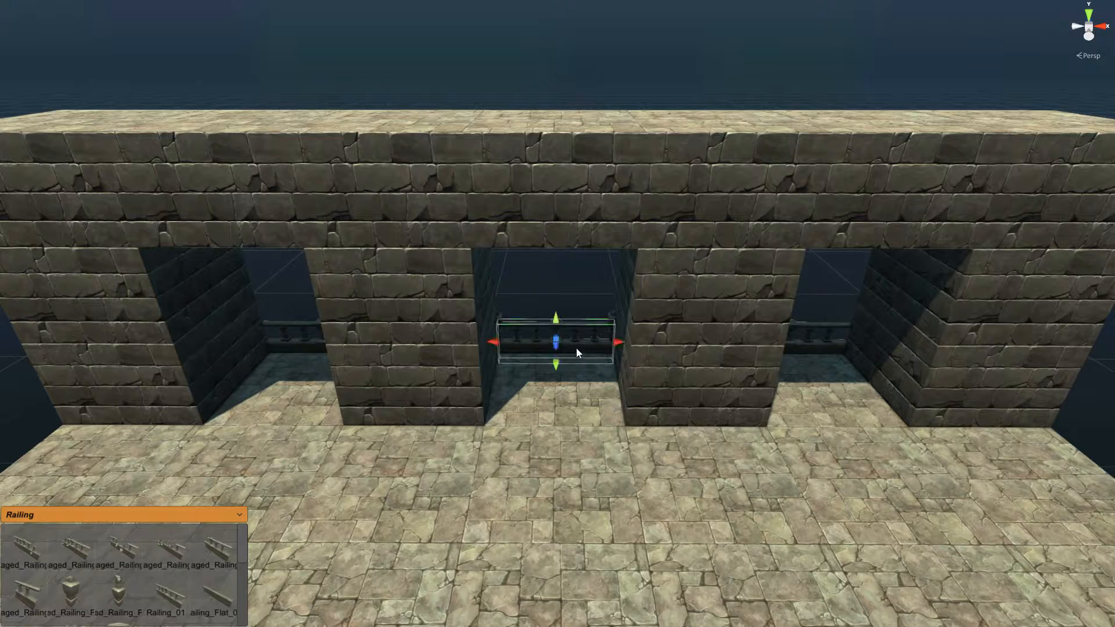
pyautogui.press('Delete')
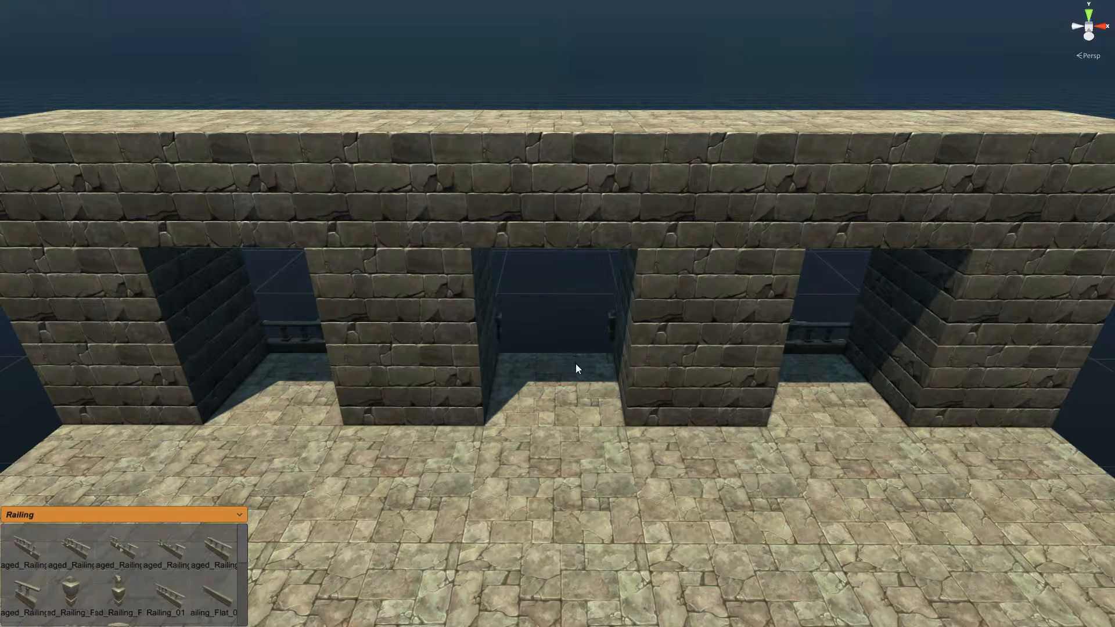
pyautogui.click(238, 515)
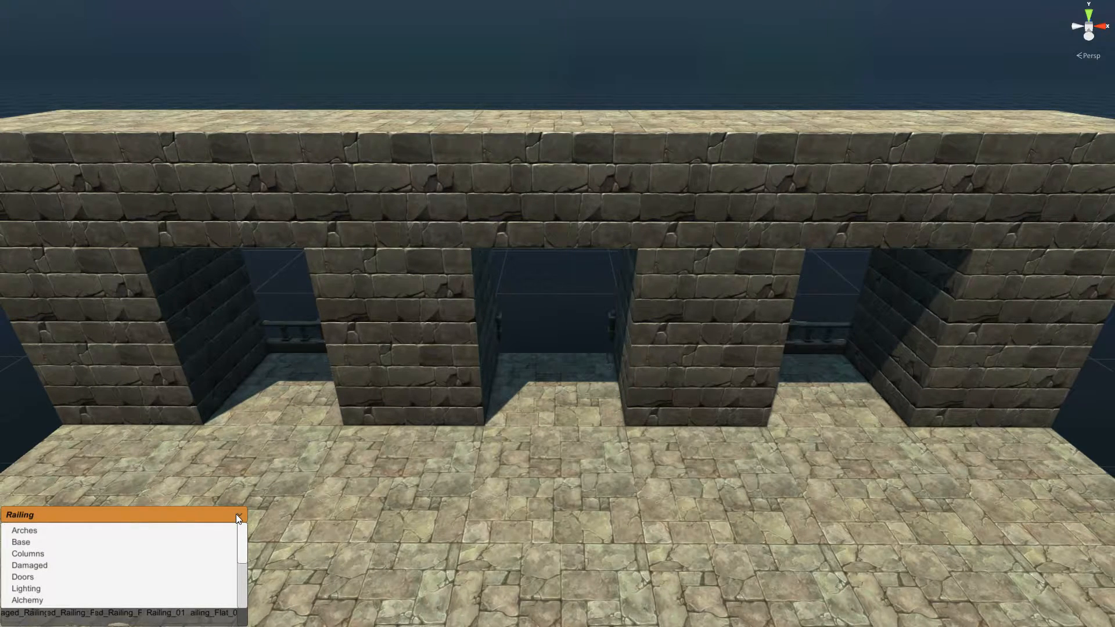
# Step: Place the Base arch preset in the wall's middle opening and move it forward
pyautogui.click(27, 543)
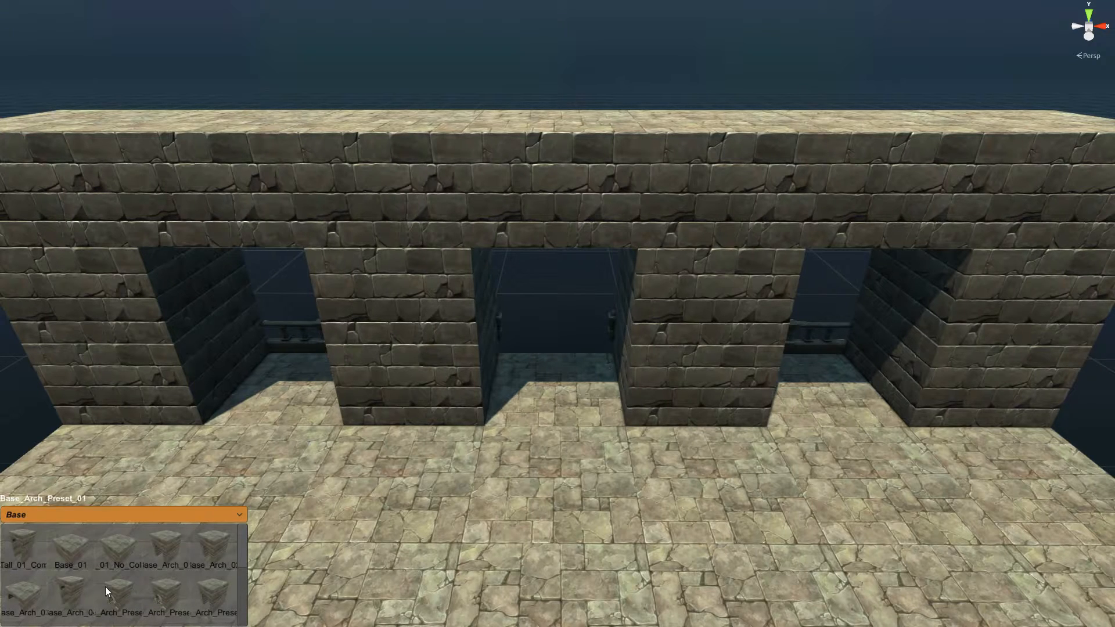
pyautogui.click(116, 601)
pyautogui.click(546, 315)
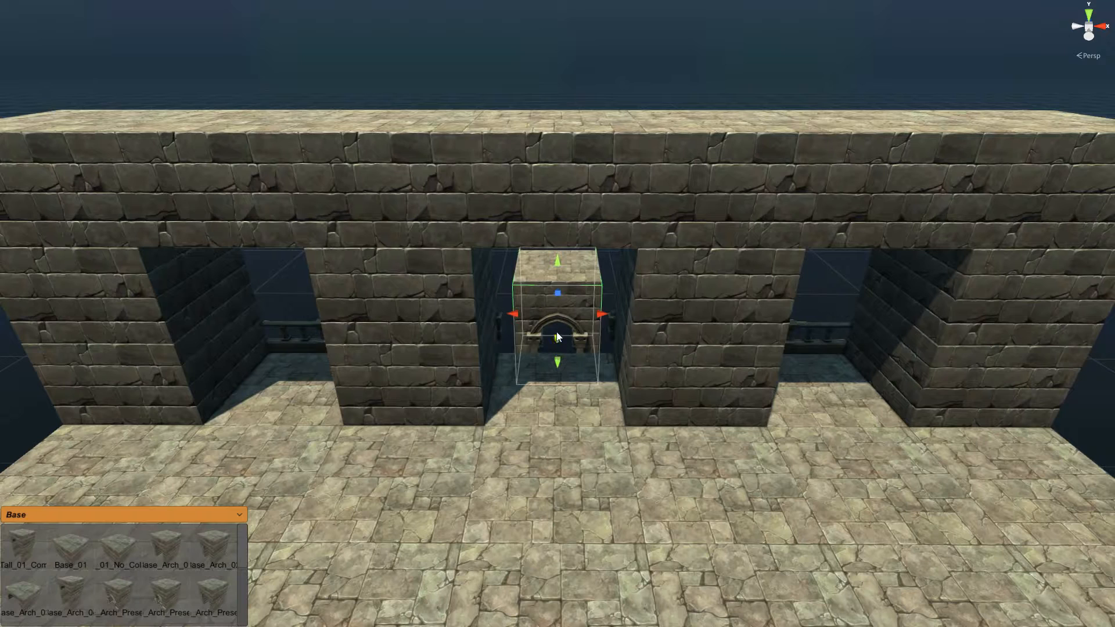
pyautogui.moveTo(557, 333); pyautogui.dragTo(549, 385)
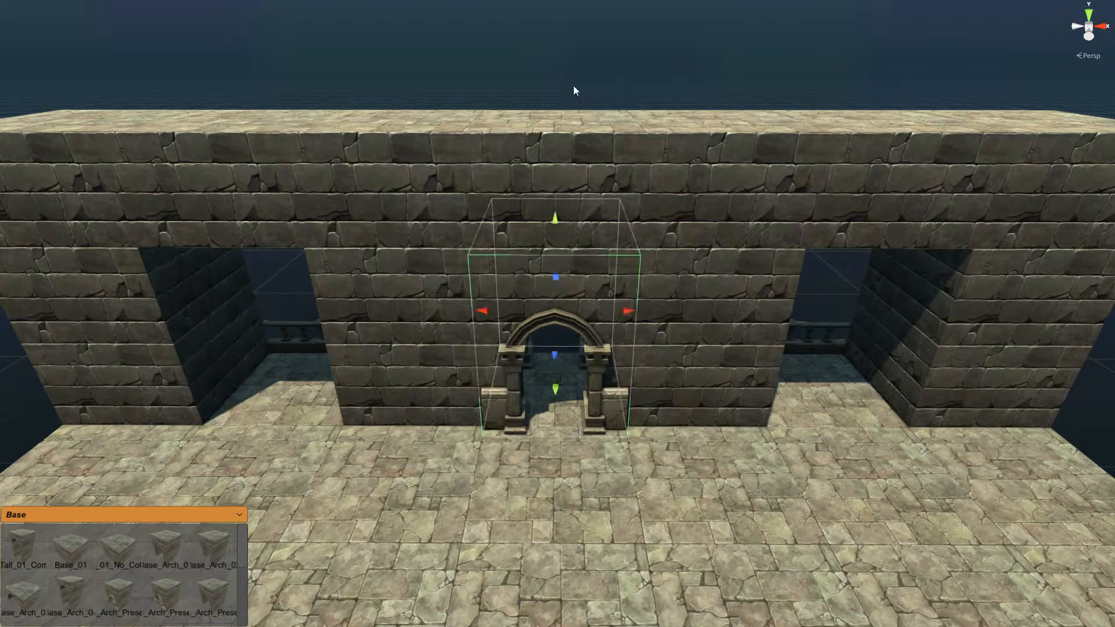
pyautogui.moveTo(427, 347); pyautogui.dragTo(445, 293, button='middle')
pyautogui.scroll(-3, 445, 294)
pyautogui.scroll(-1, 445, 293)
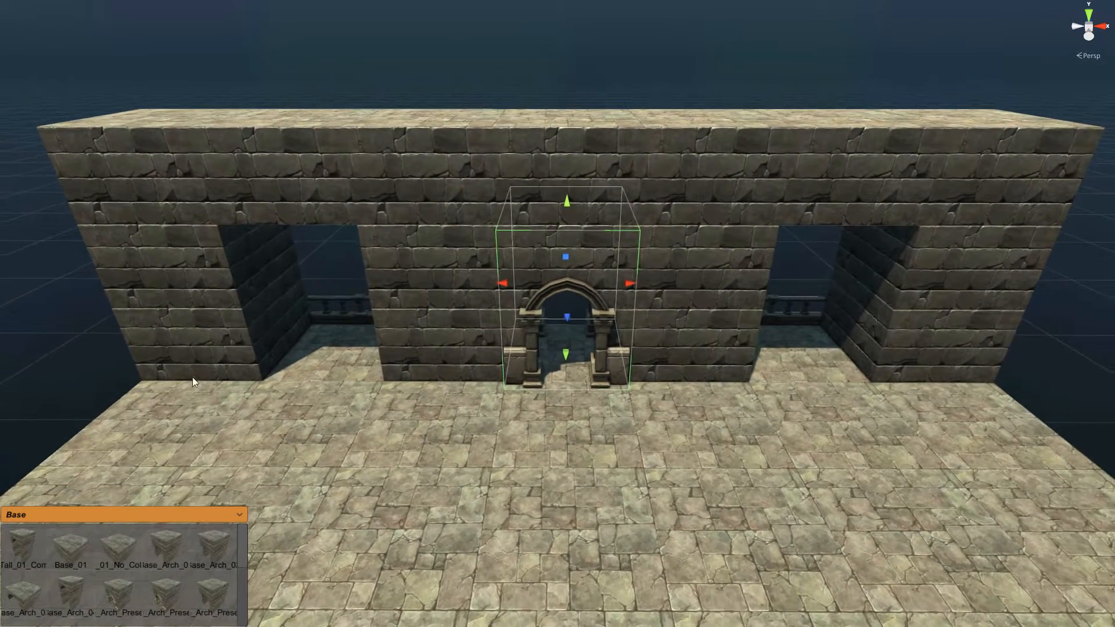
# Step: Switch the prefab palette to the Parts set
pyautogui.click(238, 515)
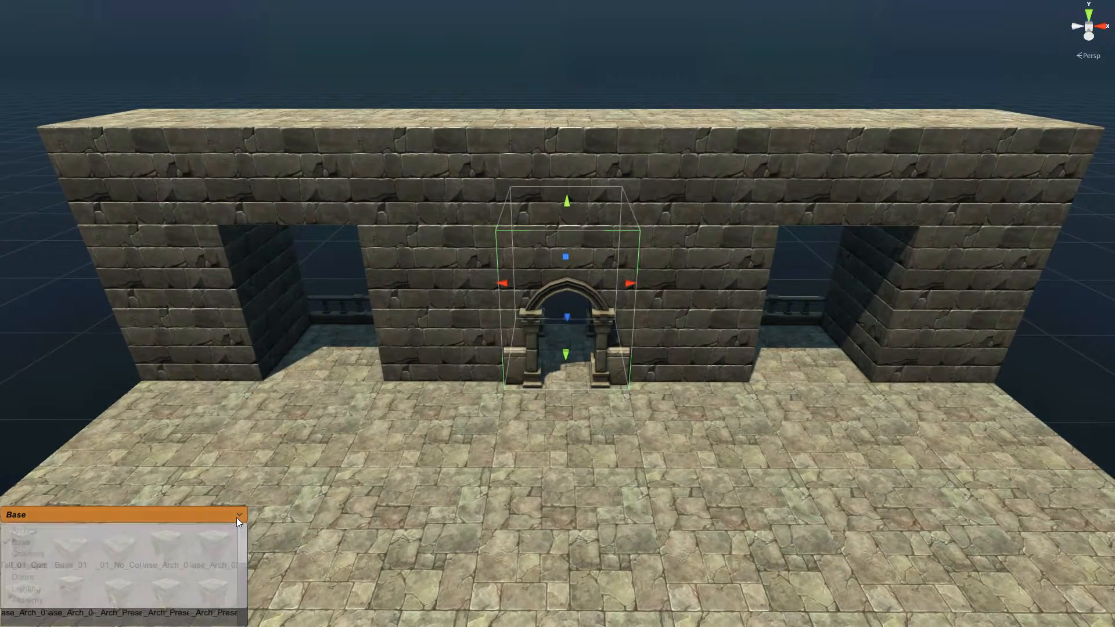
pyautogui.moveTo(242, 545); pyautogui.dragTo(244, 586)
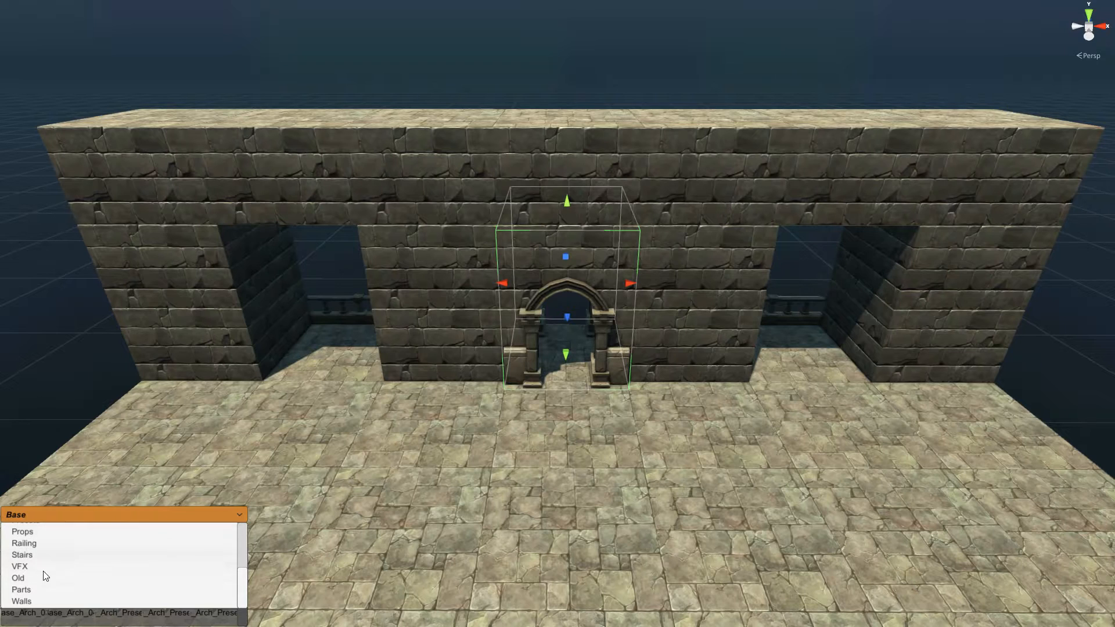
pyautogui.click(36, 589)
pyautogui.moveTo(246, 553); pyautogui.dragTo(244, 585)
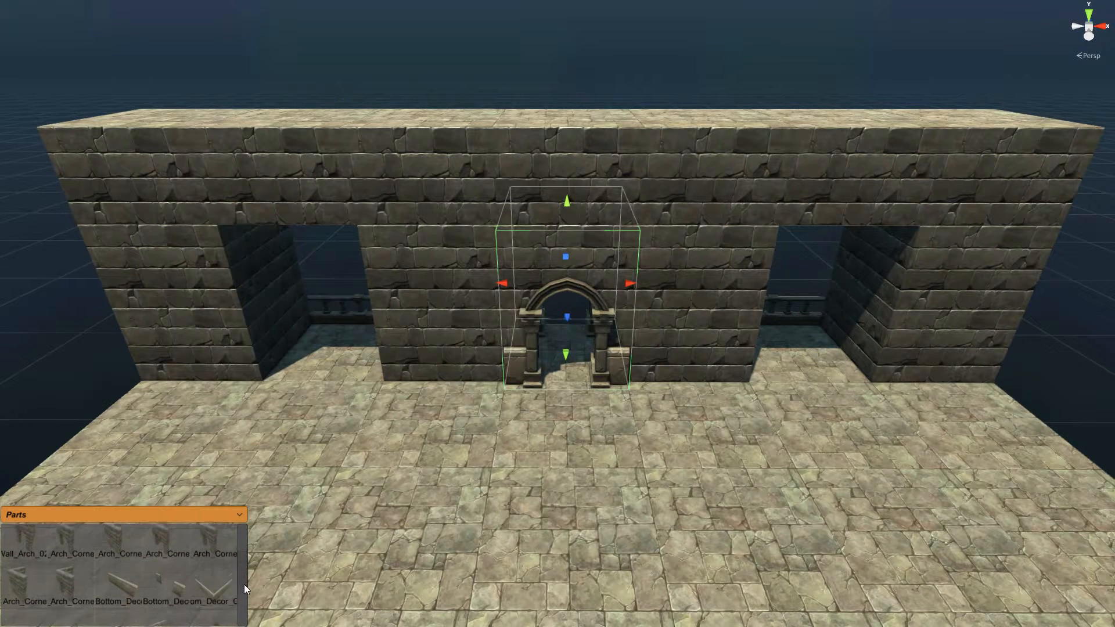
# Step: Set a wall-bottom slab beside the arch pillar and lay capping slabs along the wall top
pyautogui.click(126, 579)
pyautogui.click(531, 322)
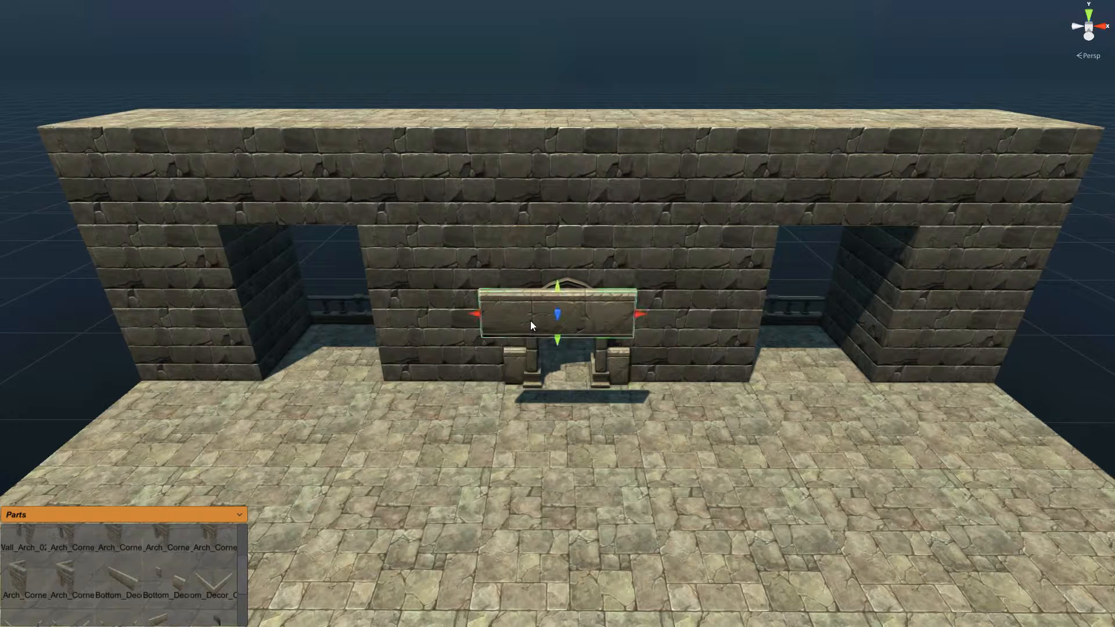
pyautogui.moveTo(531, 321); pyautogui.dragTo(119, 145)
pyautogui.moveTo(191, 154)
pyautogui.keyDown('shift'); pyautogui.mouseDown()
pyautogui.moveTo(875, 158)
pyautogui.moveTo(965, 172)
pyautogui.mouseUp(); pyautogui.keyUp('shift')
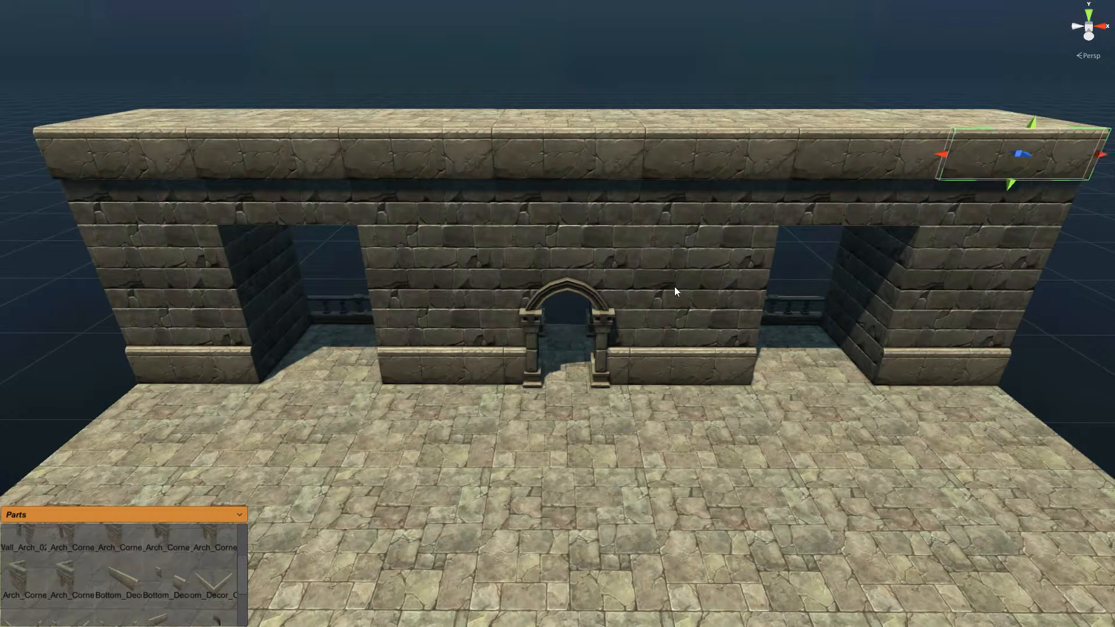
# Step: Fly the camera around to inspect the arched doorway and the finished wall
pyautogui.press('d')
pyautogui.moveTo(656, 291); pyautogui.dragTo(620, 293, button='right')
pyautogui.press('w')
pyautogui.press('d')
pyautogui.press('s')
pyautogui.press('w')
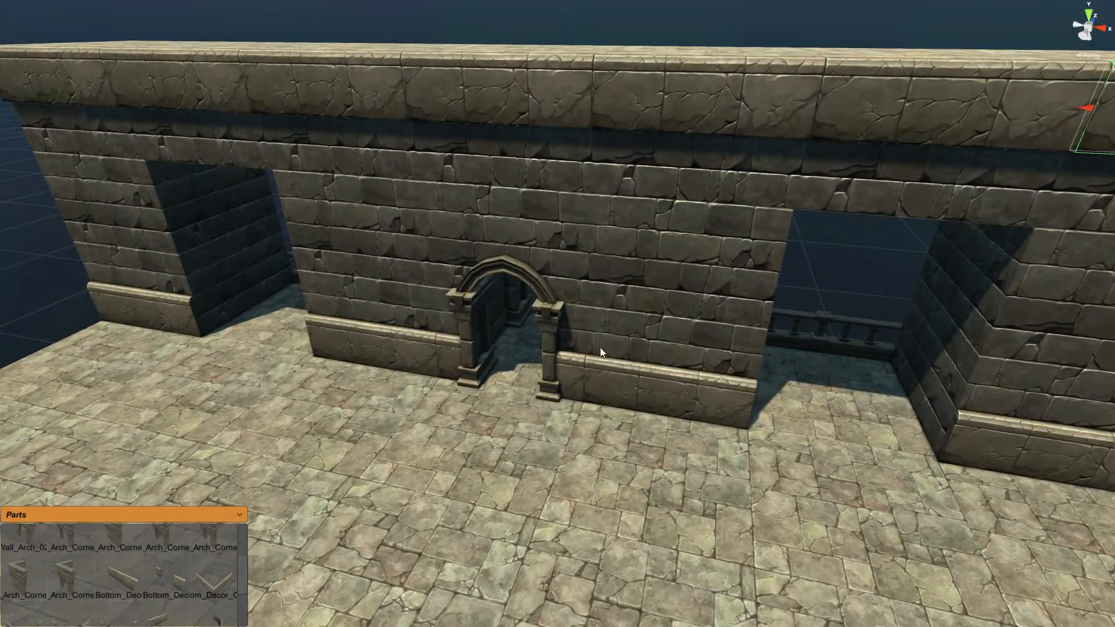
pyautogui.scroll(-4, 578, 407)
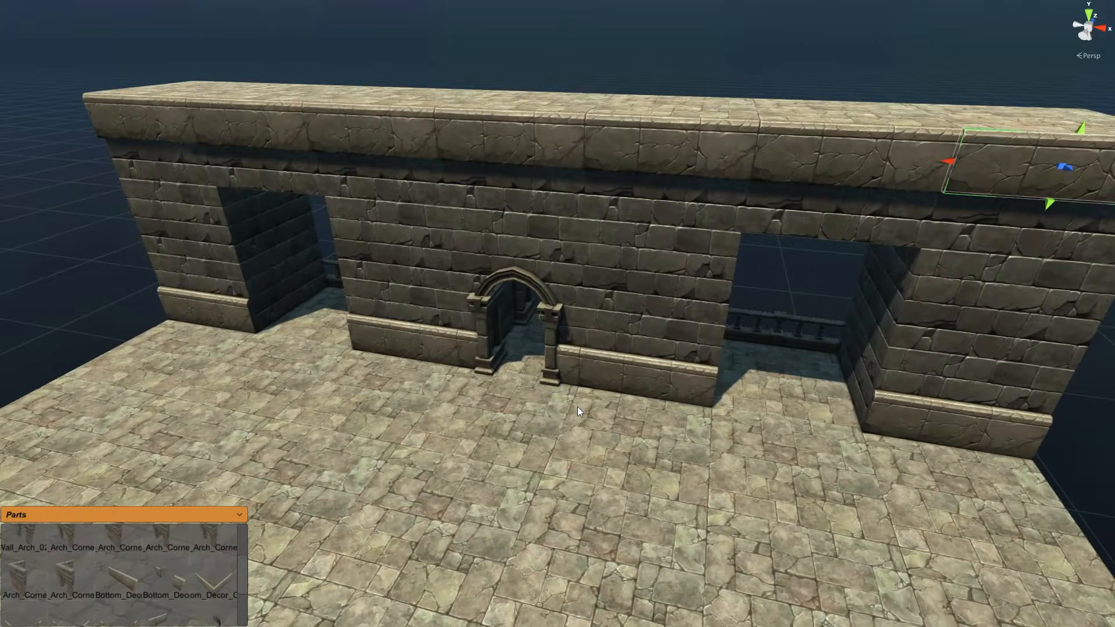
pyautogui.press('s')
pyautogui.moveTo(578, 407); pyautogui.dragTo(571, 407, button='right')
pyautogui.press('w')
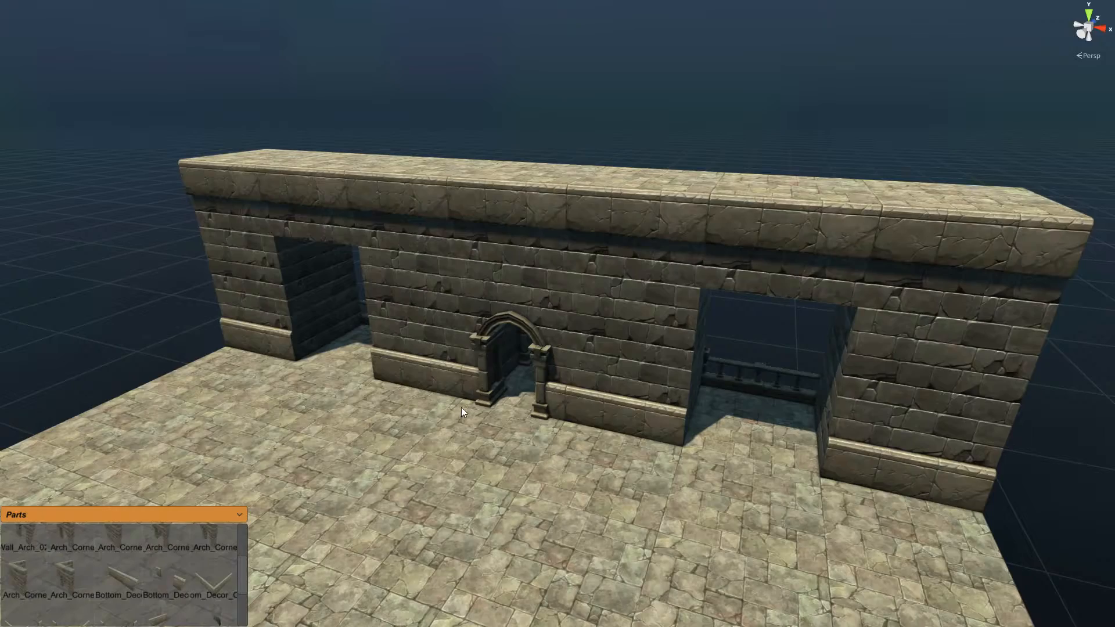
# Step: Place the Exit_Up_Wind_FX_01 effect from the VFX palette inside the archway
pyautogui.scroll(8, 460, 407)
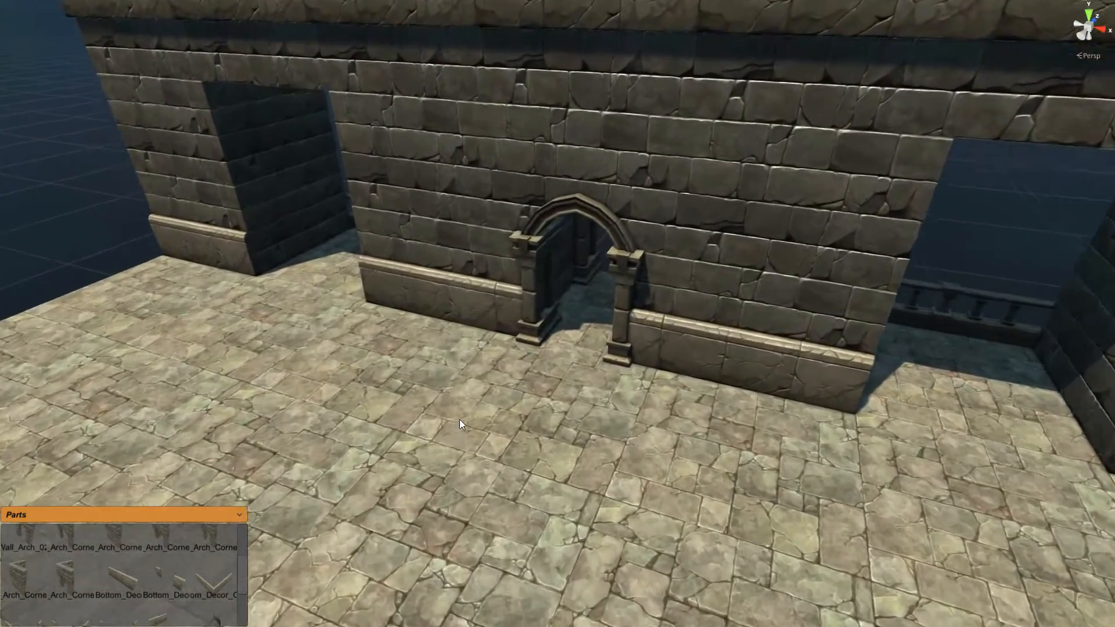
pyautogui.scroll(3, 459, 419)
pyautogui.click(226, 515)
pyautogui.moveTo(244, 546); pyautogui.dragTo(244, 600)
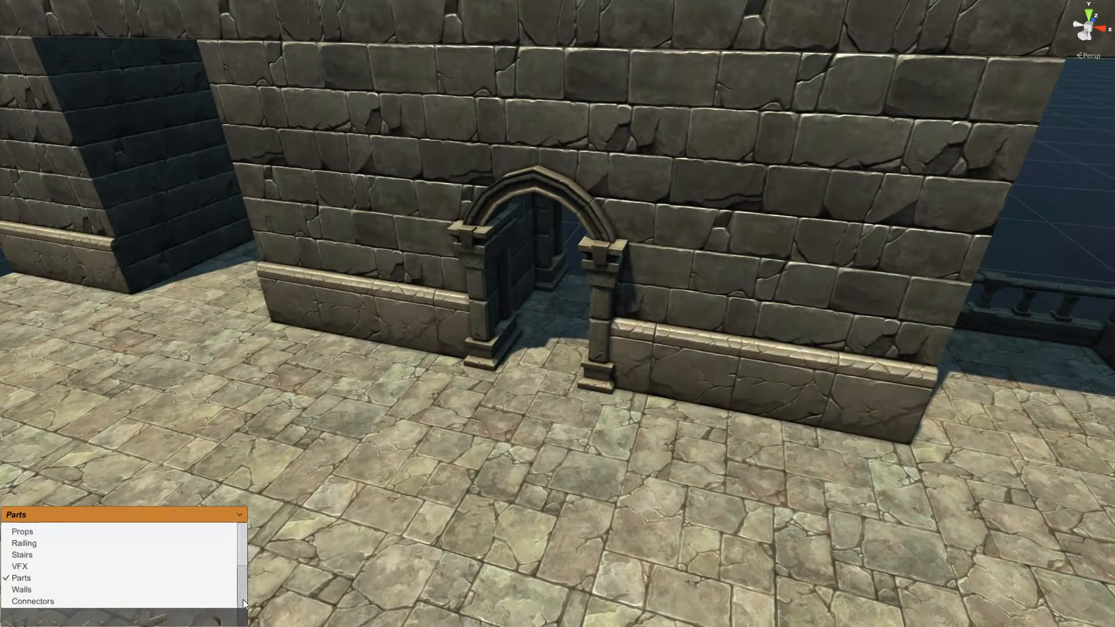
pyautogui.click(21, 566)
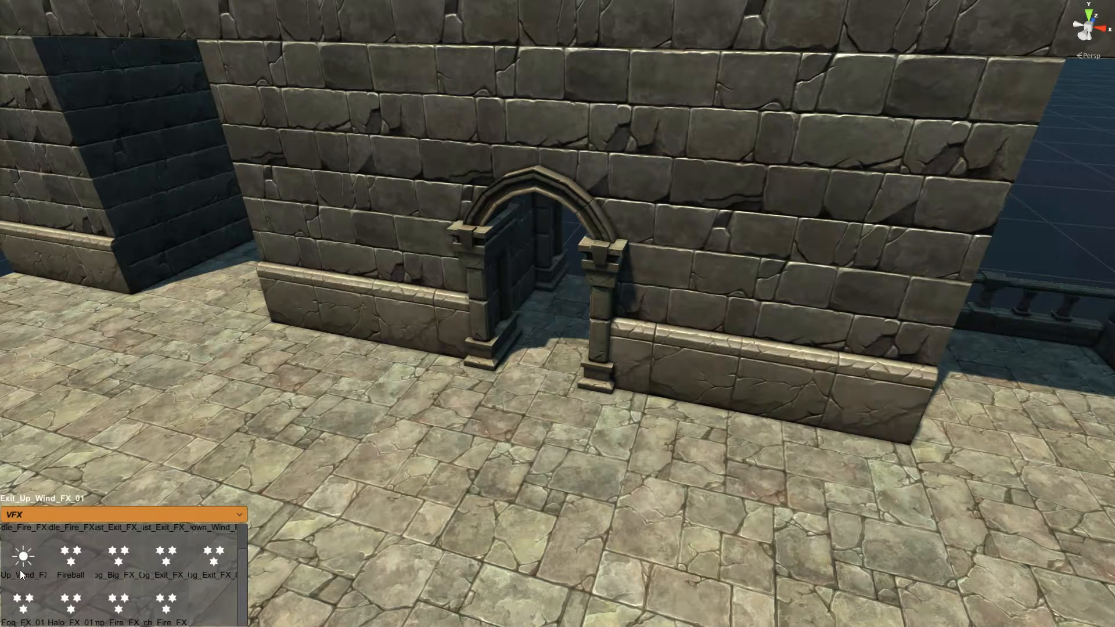
pyautogui.moveTo(24, 564); pyautogui.dragTo(590, 247)
pyautogui.scroll(-4, 607, 253)
pyautogui.scroll(-3, 597, 251)
pyautogui.scroll(2, 584, 244)
pyautogui.scroll(1, 590, 247)
pyautogui.scroll(-1, 590, 247)
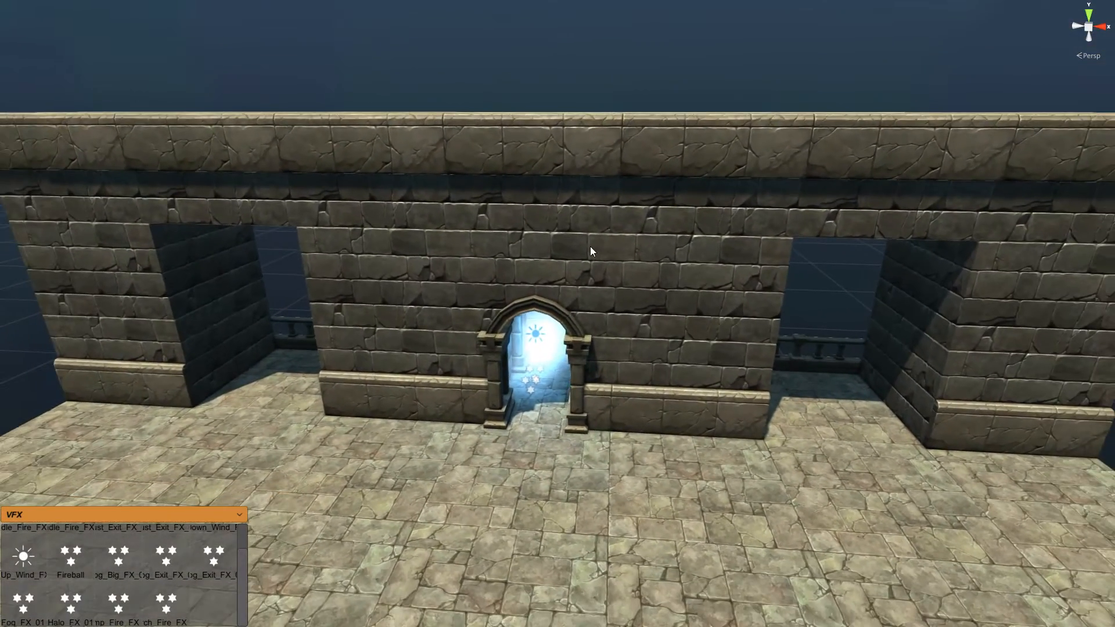
# Step: Face the archway and lower the wind portal effect within the arch
pyautogui.moveTo(537, 331); pyautogui.dragTo(554, 333, button='right')
pyautogui.click(893, 155)
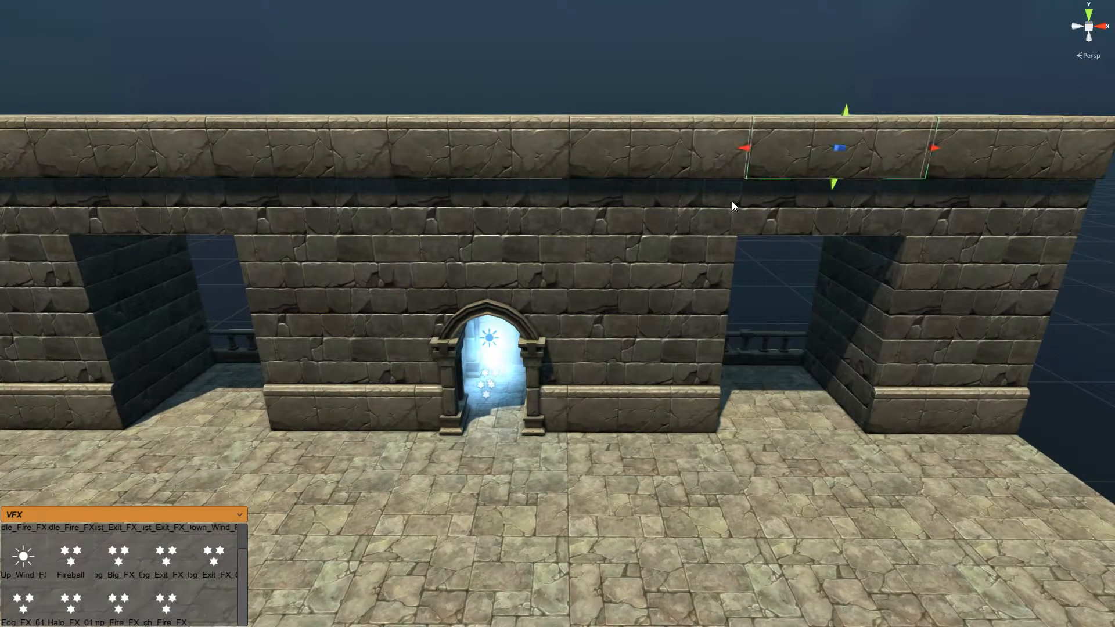
pyautogui.moveTo(732, 201); pyautogui.dragTo(738, 204, button='right')
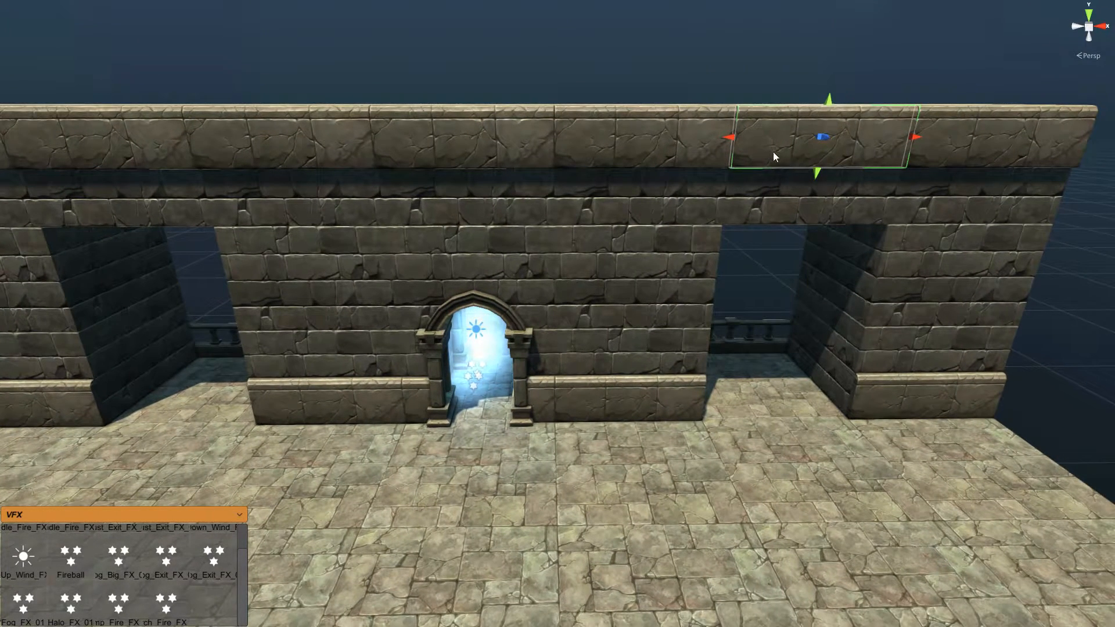
pyautogui.moveTo(747, 156); pyautogui.dragTo(756, 158, button='right')
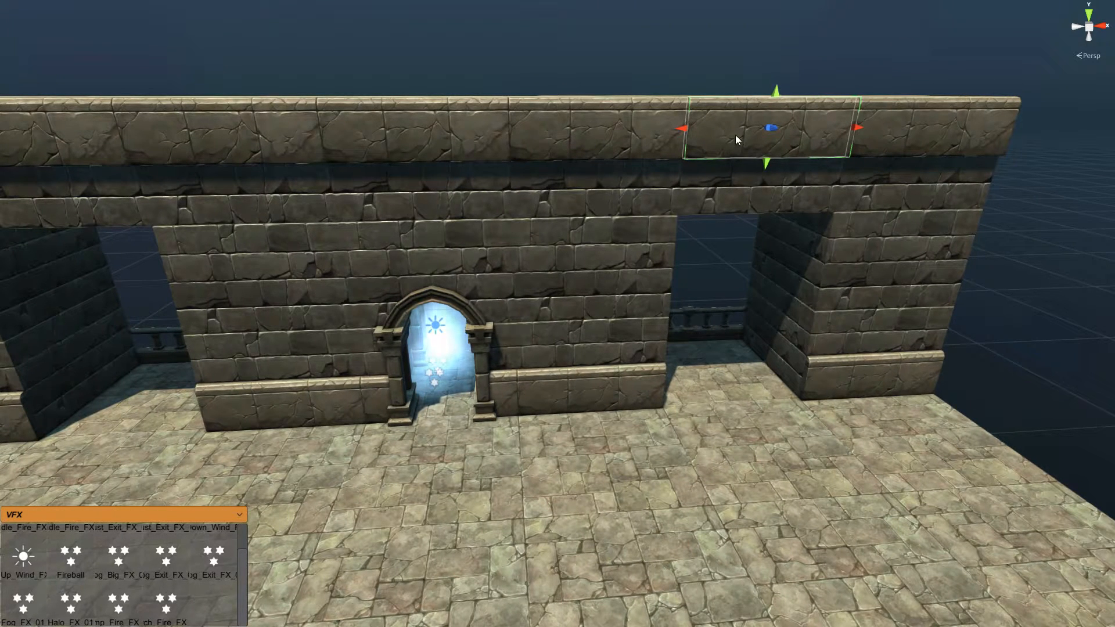
pyautogui.click(434, 328)
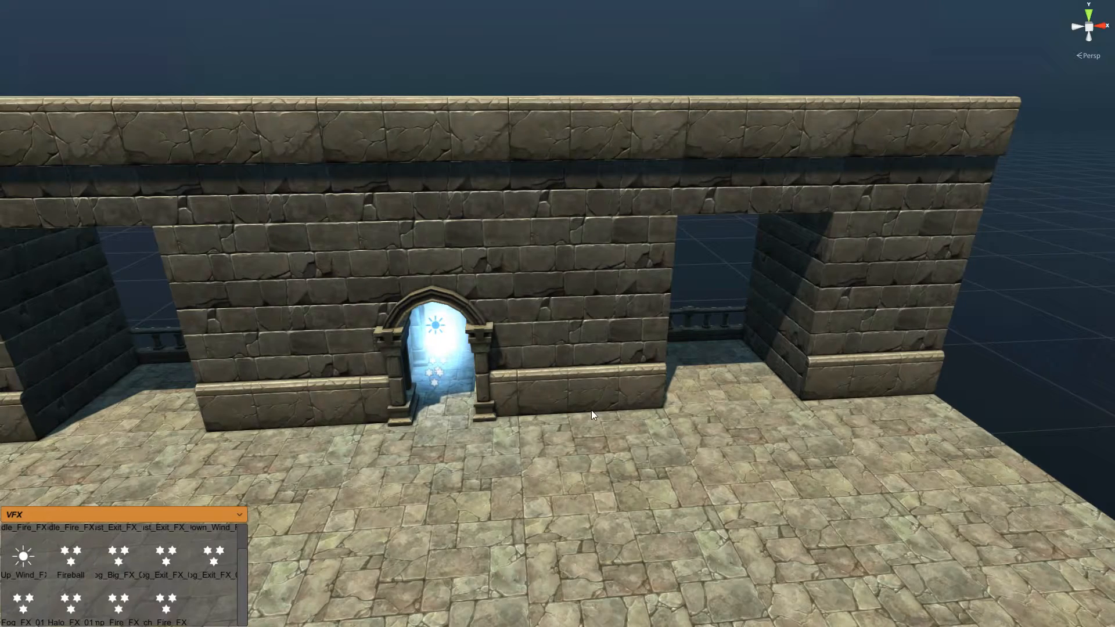
pyautogui.press('w')
pyautogui.moveTo(593, 408); pyautogui.dragTo(554, 406, button='right')
pyautogui.press('w')
pyautogui.press('d')
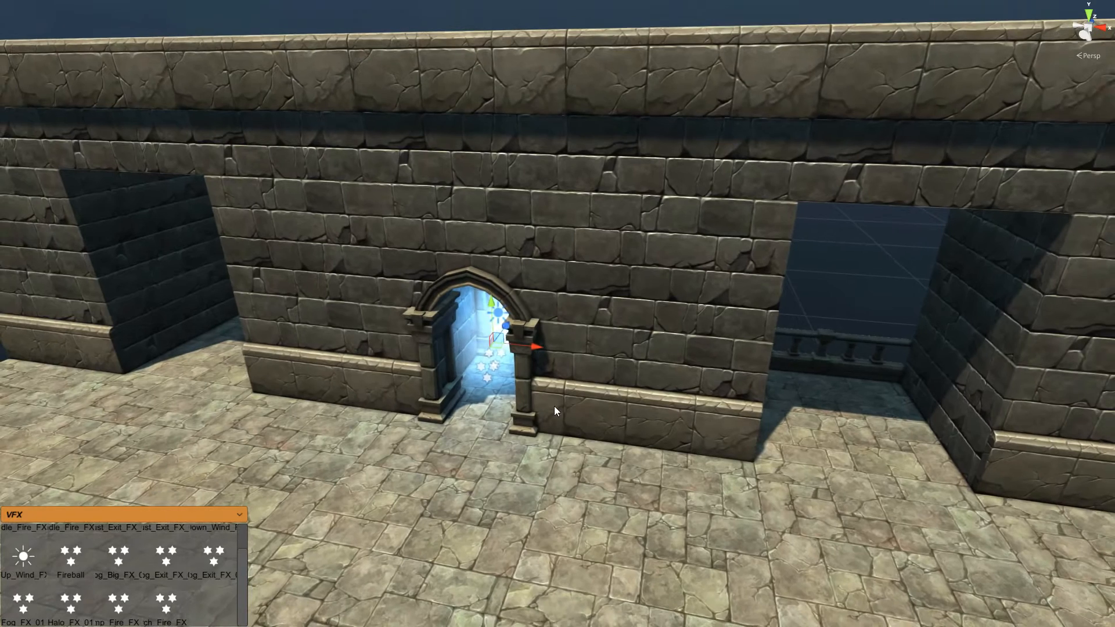
pyautogui.moveTo(500, 347); pyautogui.dragTo(491, 324)
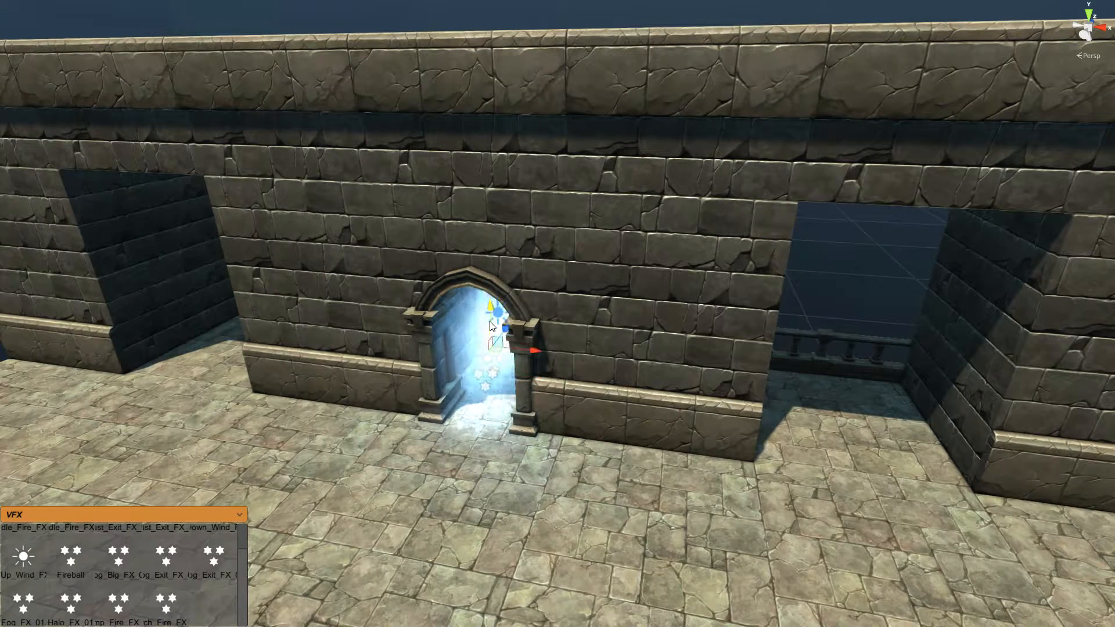
# Step: Nudge the portal effect slightly left so it sits centred inside the arch
pyautogui.press('s')
pyautogui.press('a')
pyautogui.moveTo(724, 386)
pyautogui.mouseDown(button='right')
pyautogui.moveTo(765, 393)
pyautogui.moveTo(714, 391)
pyautogui.mouseUp(button='right')
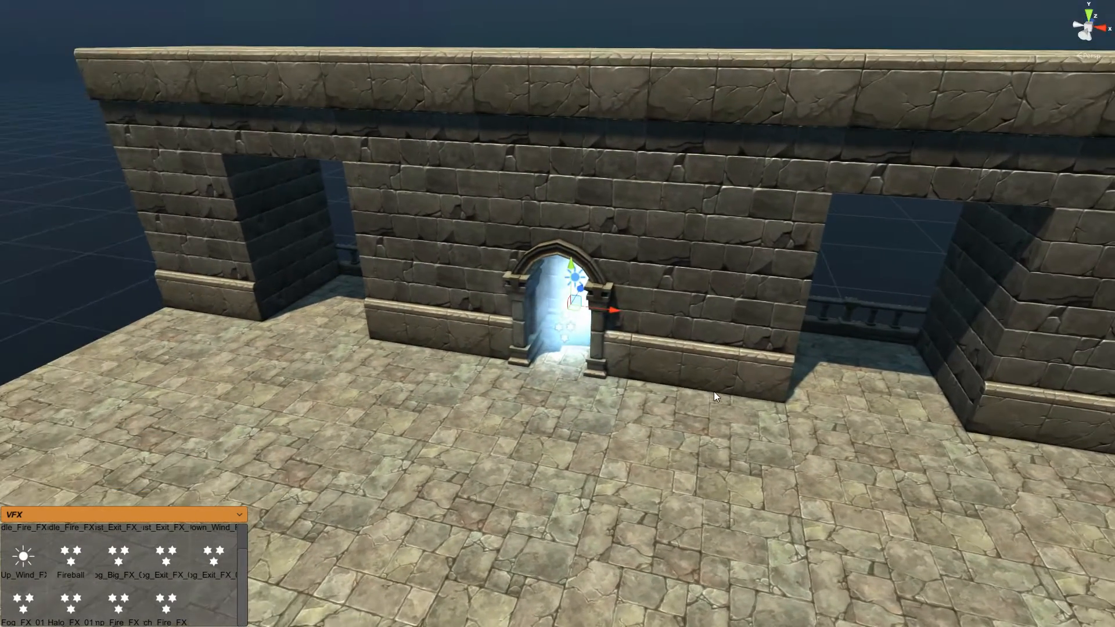
pyautogui.moveTo(604, 308); pyautogui.dragTo(604, 313)
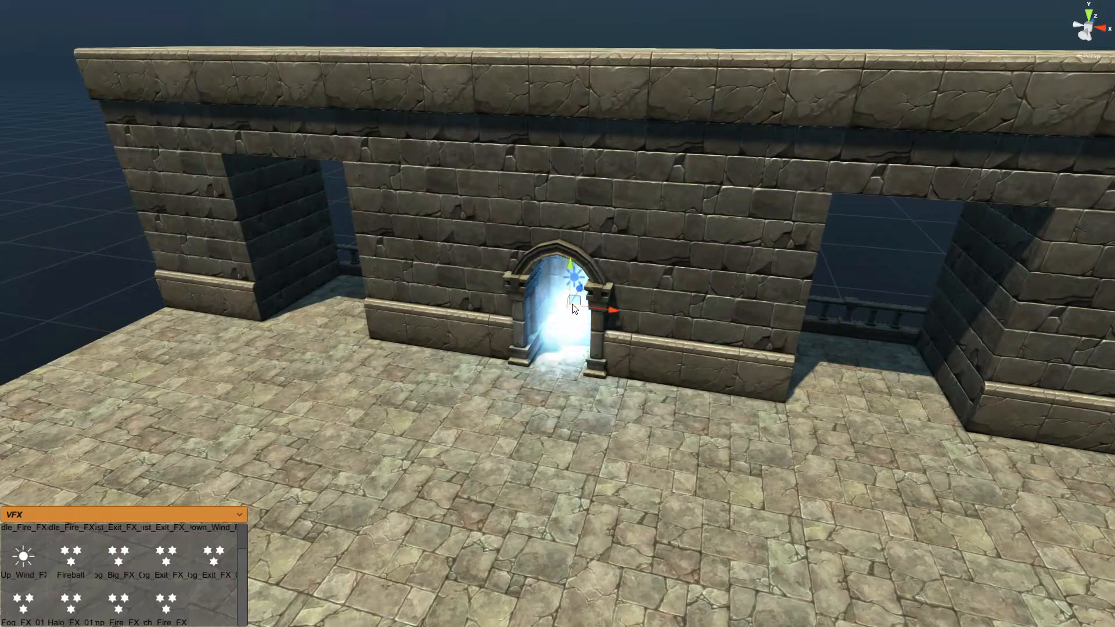
pyautogui.moveTo(572, 308); pyautogui.dragTo(544, 325, button='right')
pyautogui.scroll(5, 543, 302)
pyautogui.scroll(-1, 545, 325)
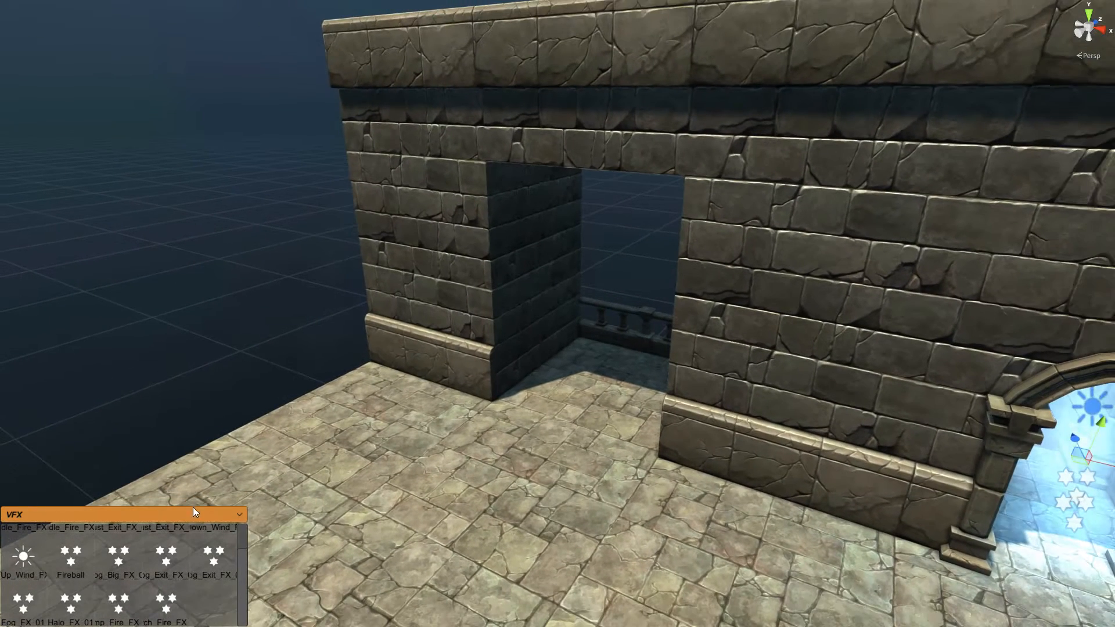
# Step: Place a Column_03 at the left doorway's left edge and copy it to the right side
pyautogui.click(194, 513)
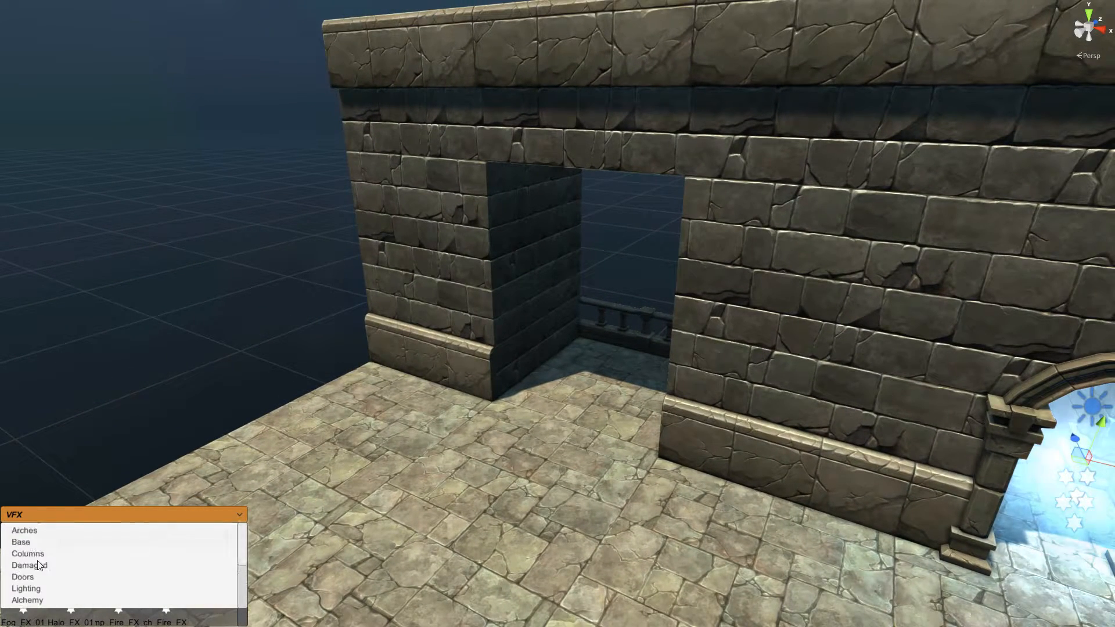
pyautogui.click(59, 553)
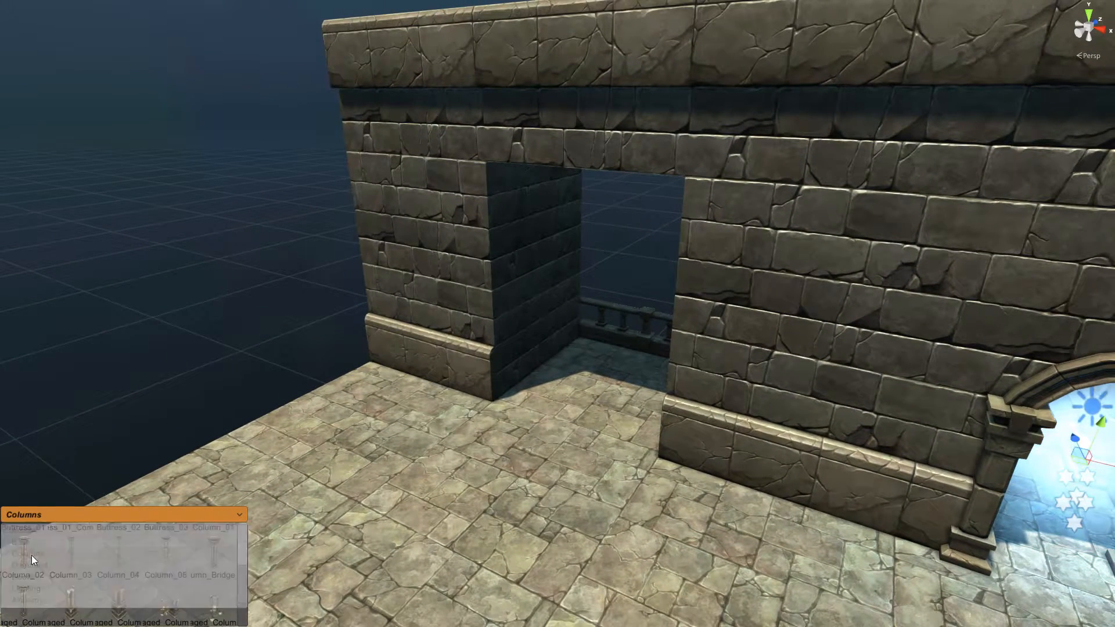
pyautogui.click(80, 560)
pyautogui.moveTo(546, 373)
pyautogui.keyDown('alt'); pyautogui.mouseDown()
pyautogui.moveTo(564, 376)
pyautogui.moveTo(527, 407)
pyautogui.moveTo(463, 394)
pyautogui.moveTo(539, 432)
pyautogui.moveTo(459, 411)
pyautogui.mouseUp(); pyautogui.keyUp('alt')
pyautogui.click(524, 353)
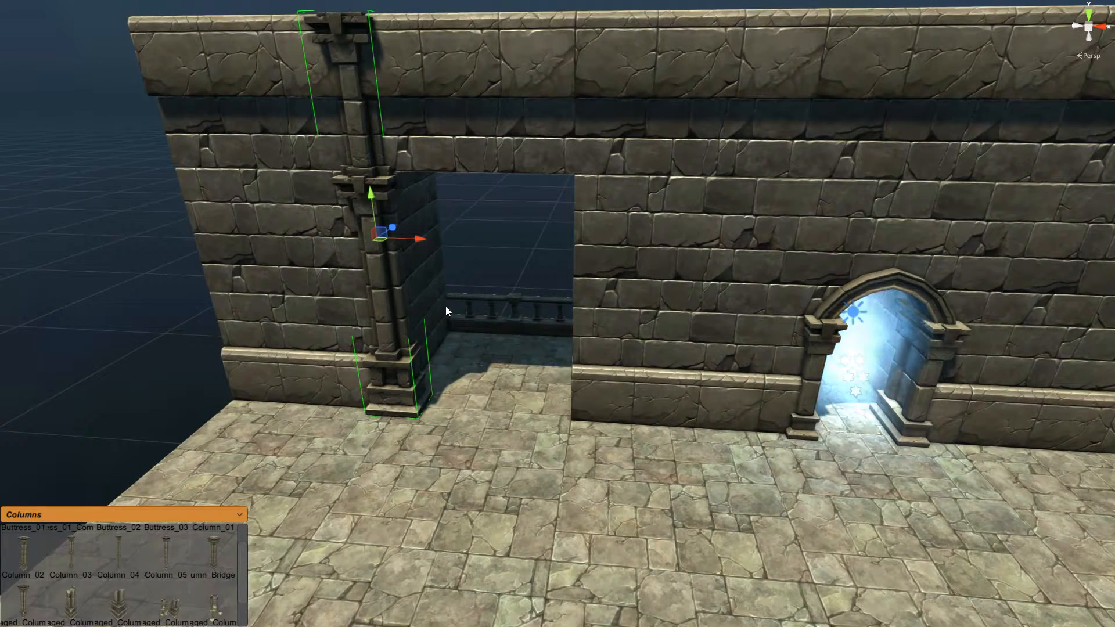
pyautogui.hotkey('ctrl', 'd')
pyautogui.moveTo(419, 243); pyautogui.dragTo(627, 278)
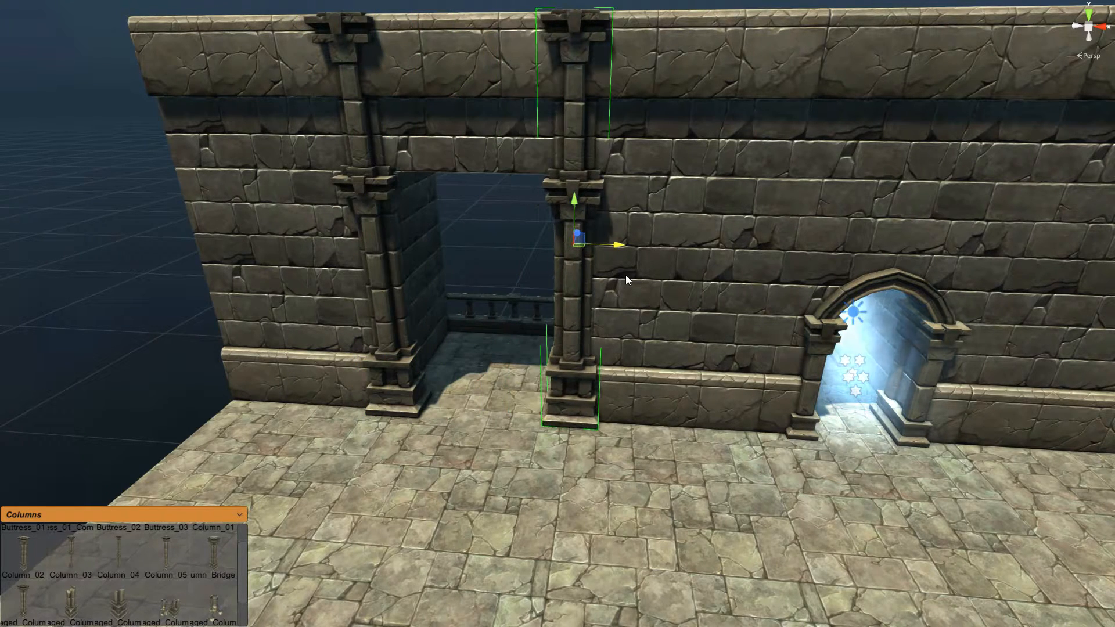
# Step: Duplicate the column pair over to frame the right doorway
pyautogui.keyDown('shift'); pyautogui.click(415, 405); pyautogui.keyUp('shift')
pyautogui.moveTo(635, 418); pyautogui.dragTo(634, 425, button='right')
pyautogui.press('s')
pyautogui.press('d')
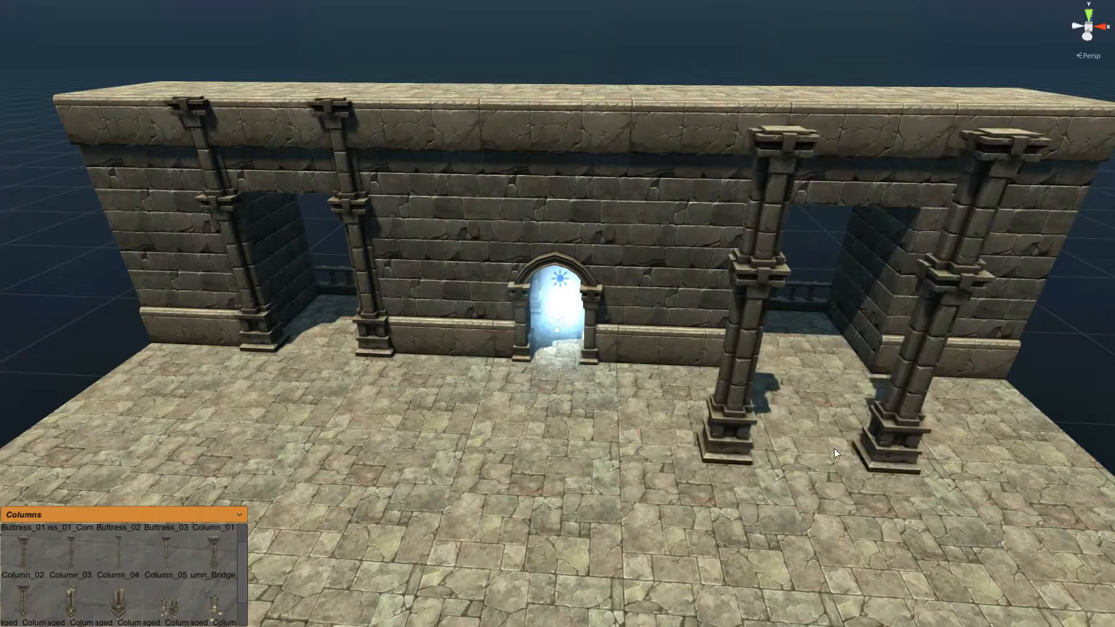
pyautogui.press('w')
pyautogui.press('d')
pyautogui.moveTo(726, 448); pyautogui.dragTo(641, 449, button='right')
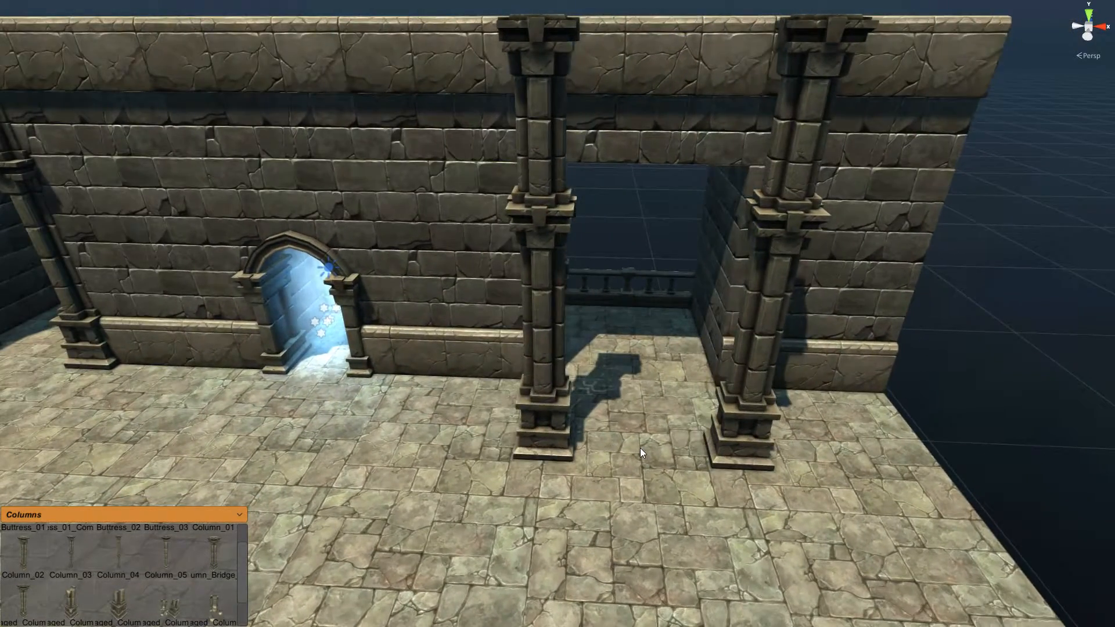
pyautogui.click(637, 379)
pyautogui.moveTo(625, 411); pyautogui.dragTo(548, 394, button='right')
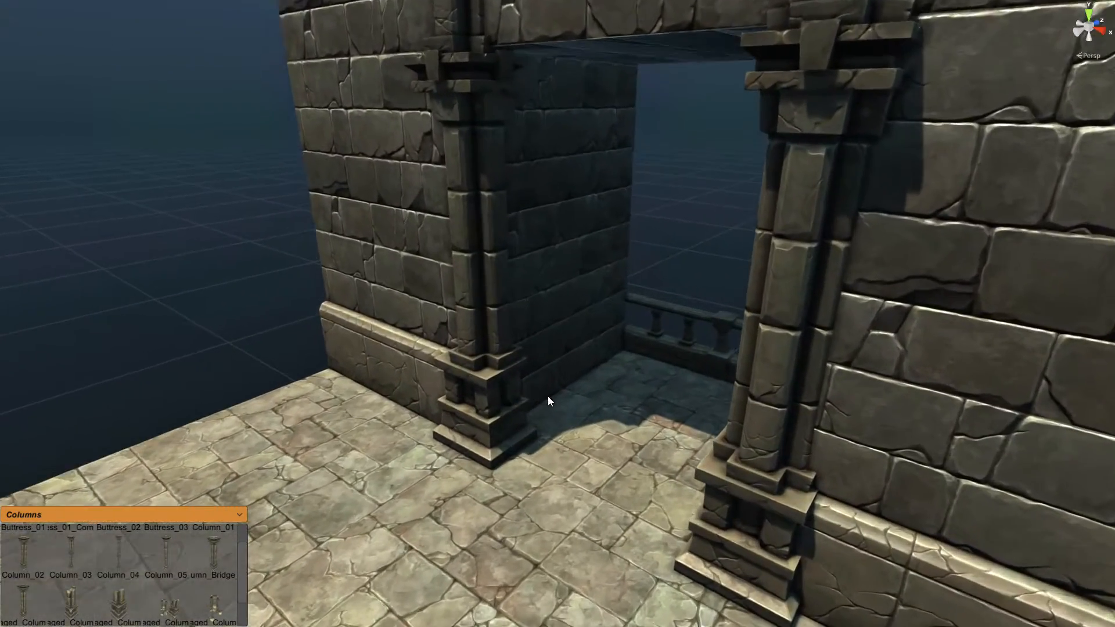
# Step: Place a Barrels_Preset_04 stack from the Props palette beside the left column
pyautogui.click(219, 516)
pyautogui.scroll(-6, 246, 575)
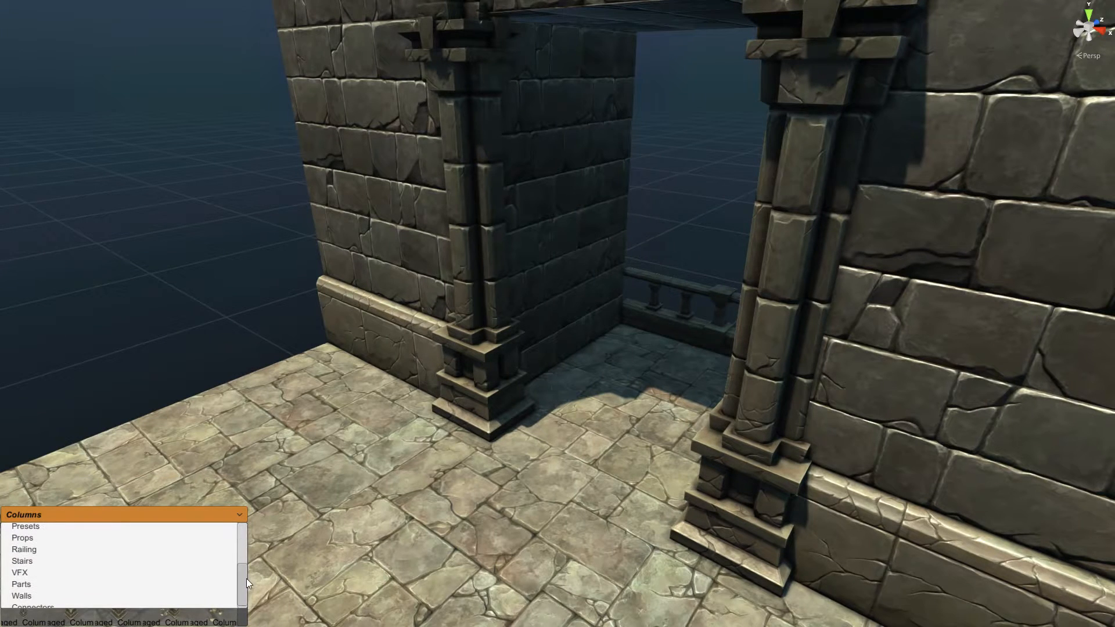
pyautogui.click(25, 538)
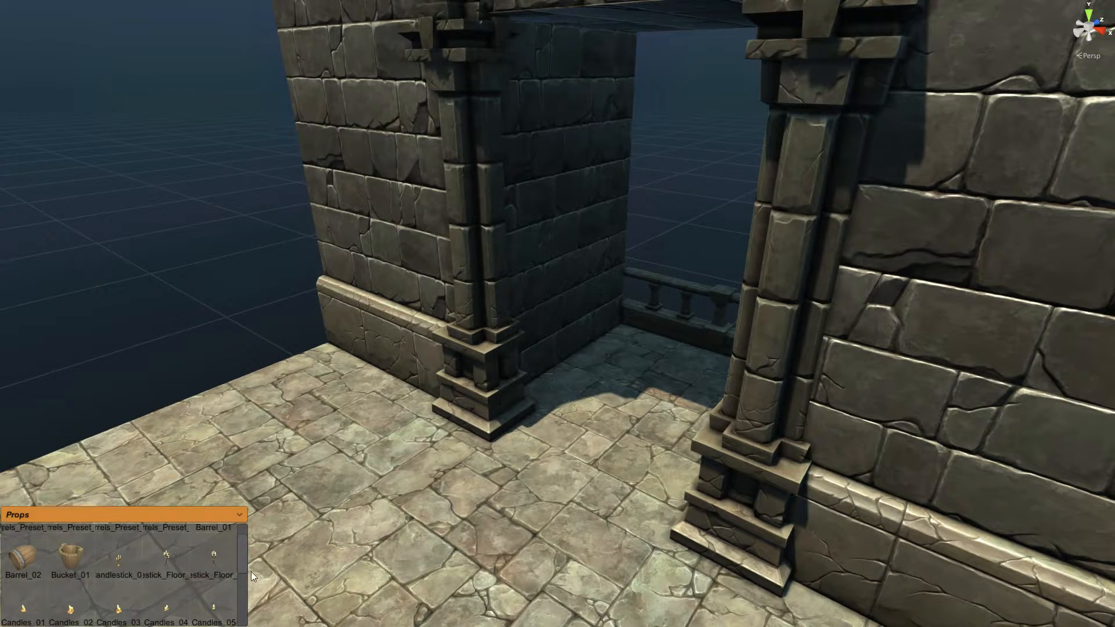
pyautogui.scroll(2, 243, 547)
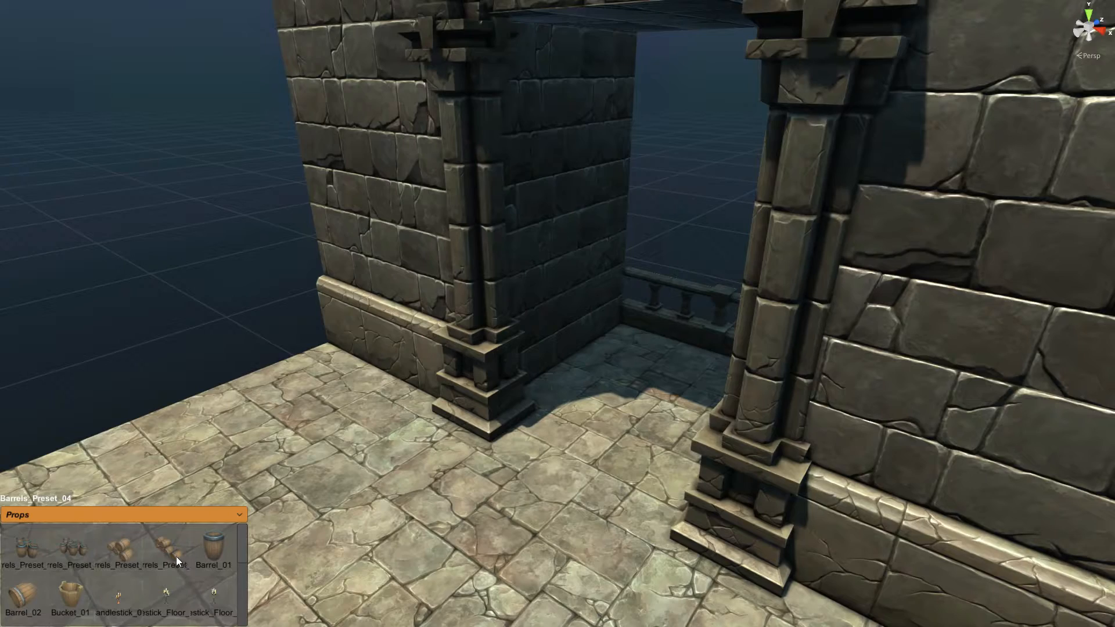
pyautogui.moveTo(170, 556); pyautogui.dragTo(573, 381)
pyautogui.moveTo(595, 389); pyautogui.dragTo(595, 390, button='right')
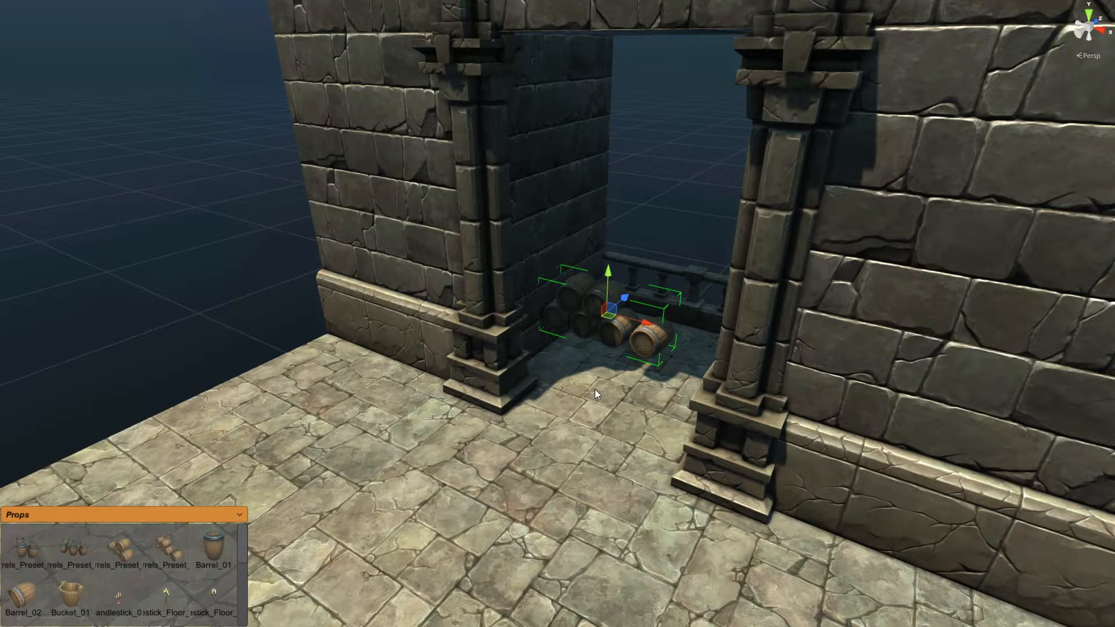
pyautogui.press('c')
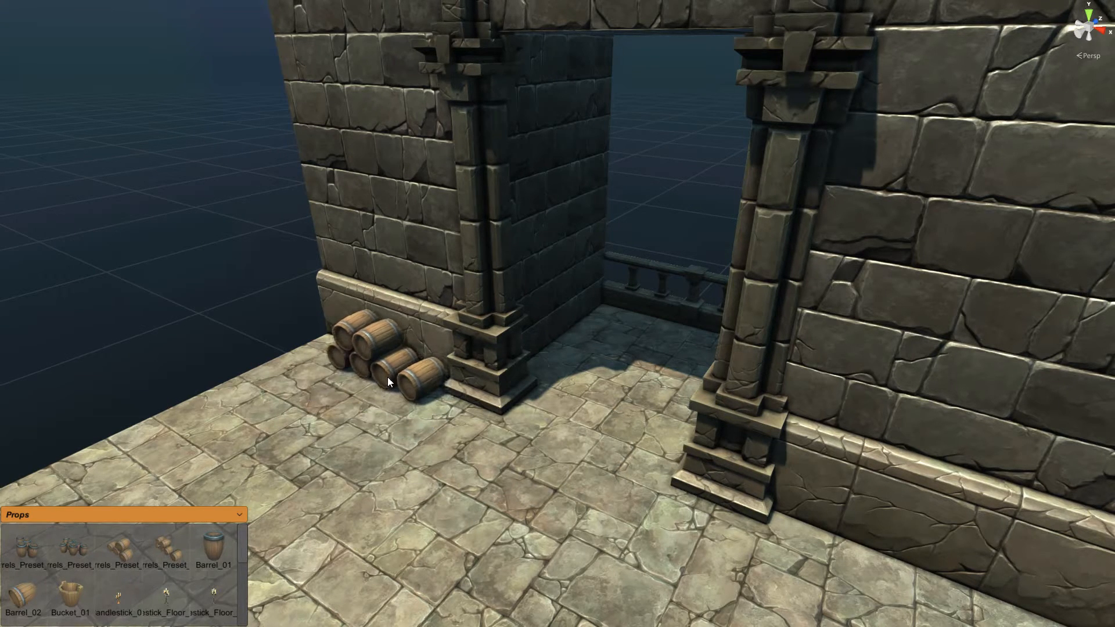
pyautogui.click(388, 377)
# Step: Reposition the barrel stack so it rests against the wall
pyautogui.press('s')
pyautogui.press('a')
pyautogui.moveTo(401, 413); pyautogui.dragTo(388, 413, button='right')
pyautogui.press('s')
pyautogui.press('d')
pyautogui.press('w')
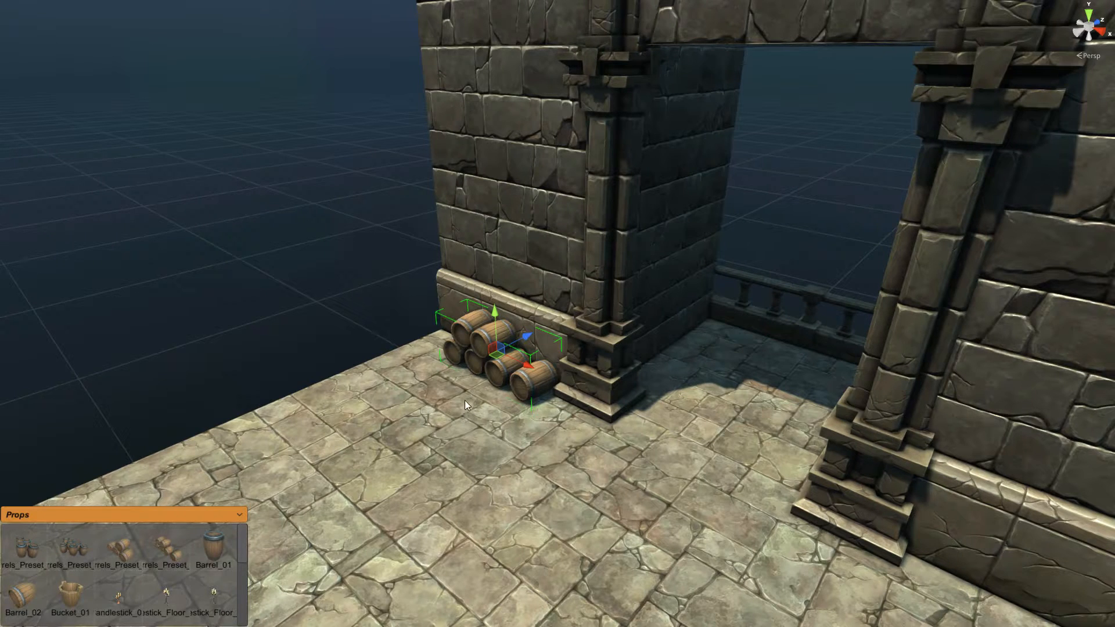
pyautogui.press('c')
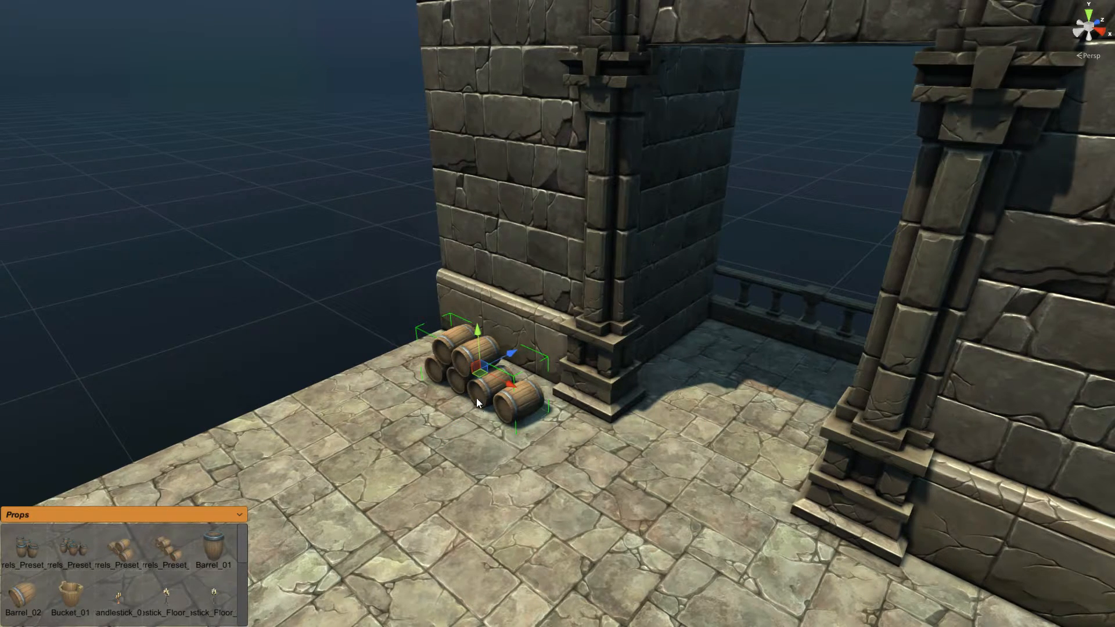
pyautogui.press('c')
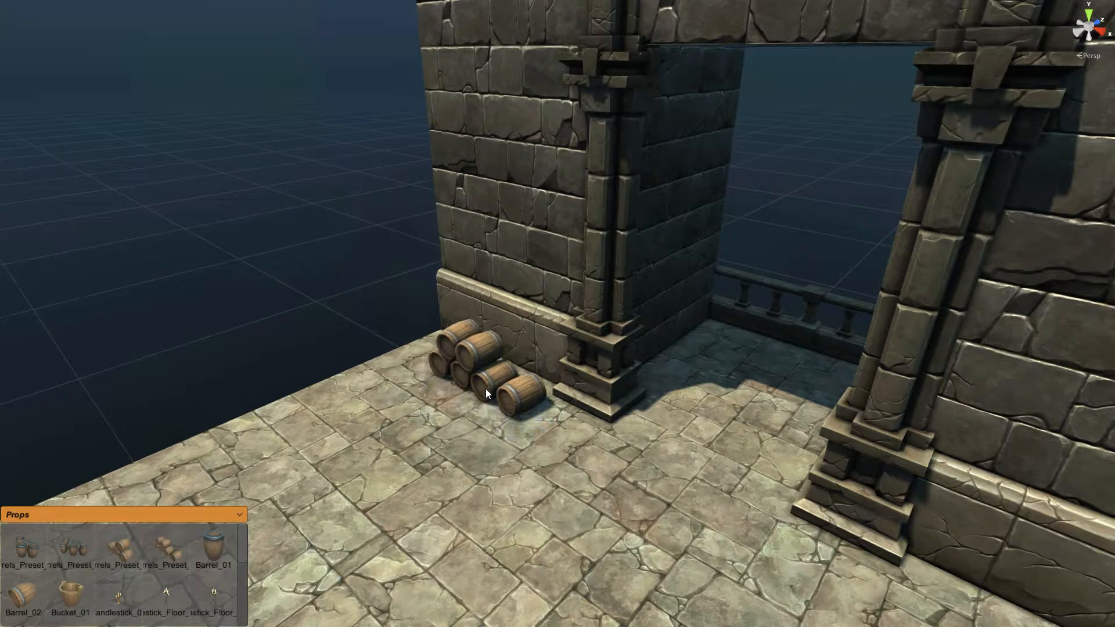
pyautogui.click(499, 375)
# Step: Add a second barrel group by the balustrade corner
pyautogui.moveTo(575, 417); pyautogui.dragTo(569, 417, button='right')
pyautogui.press('w')
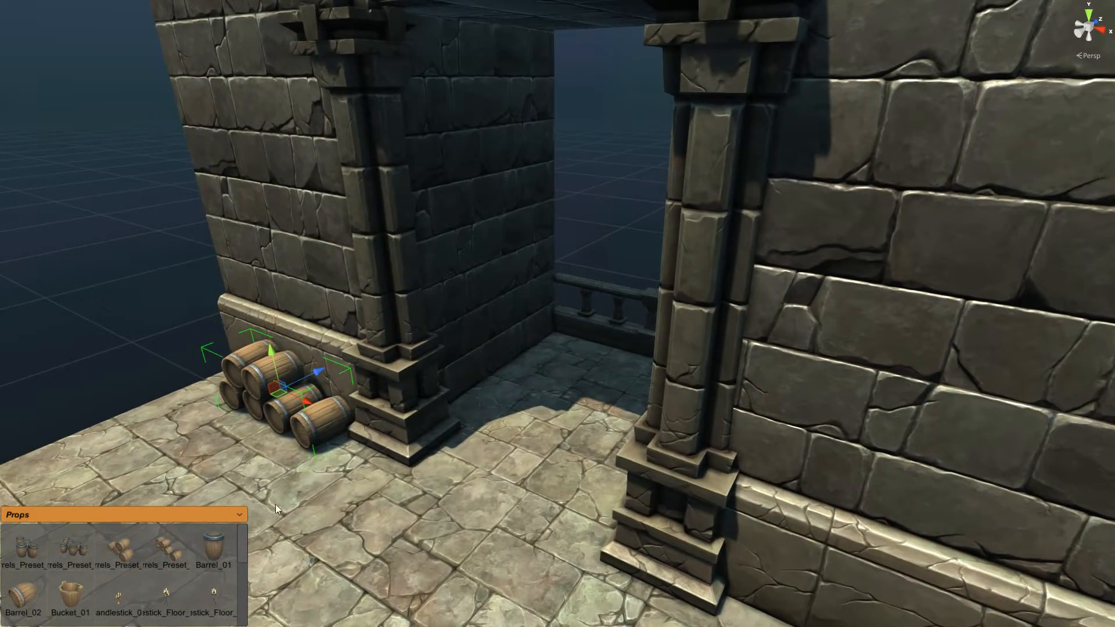
pyautogui.click(89, 552)
pyautogui.click(554, 340)
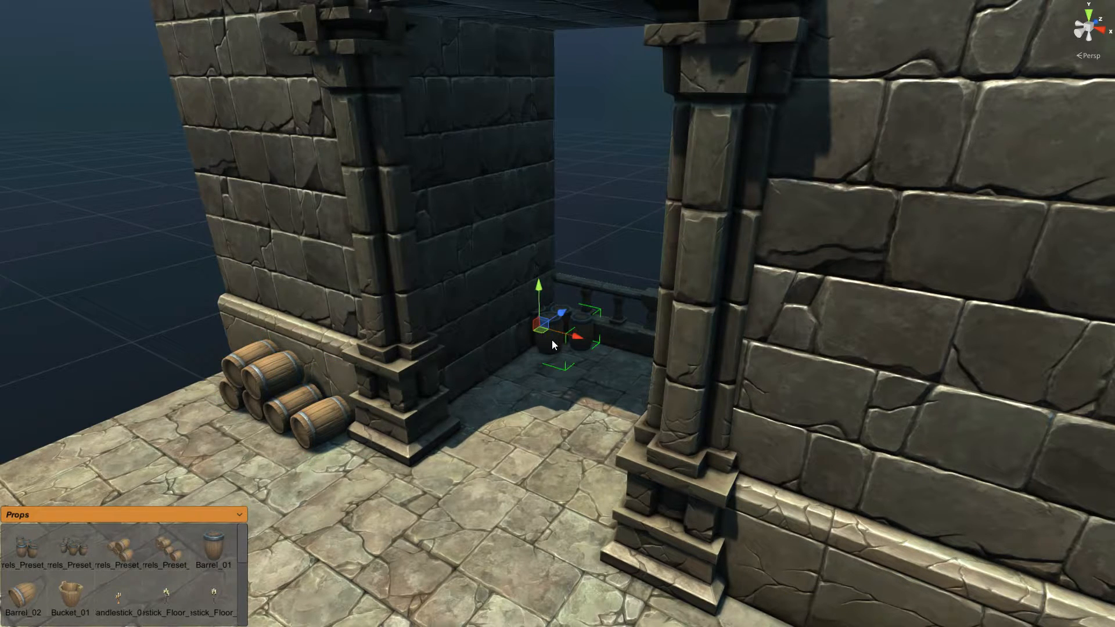
pyautogui.press('c')
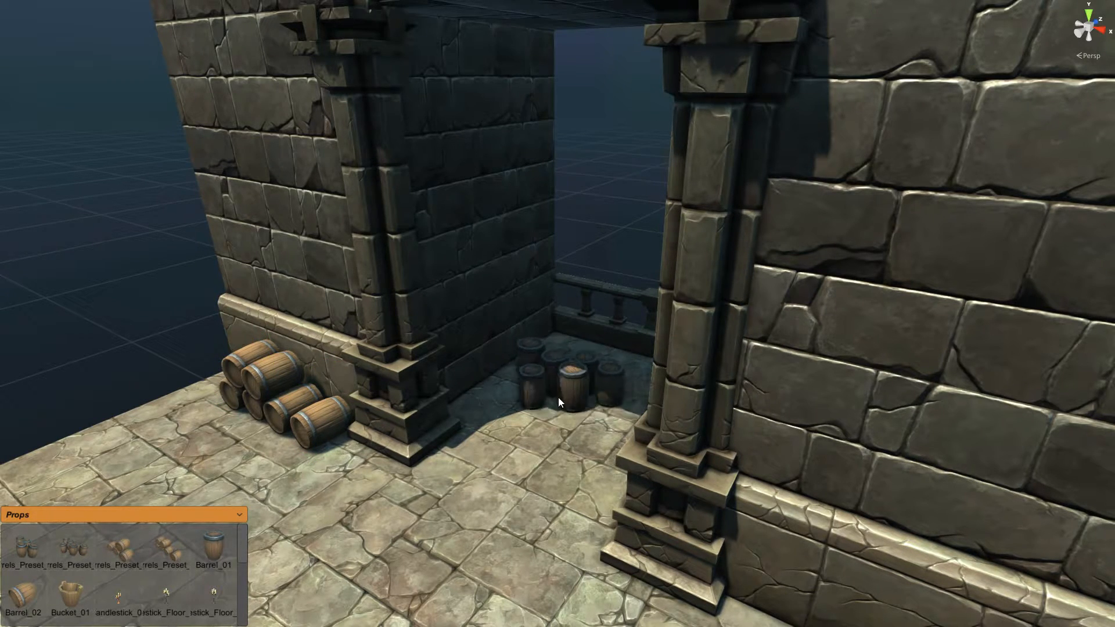
pyautogui.click(548, 413)
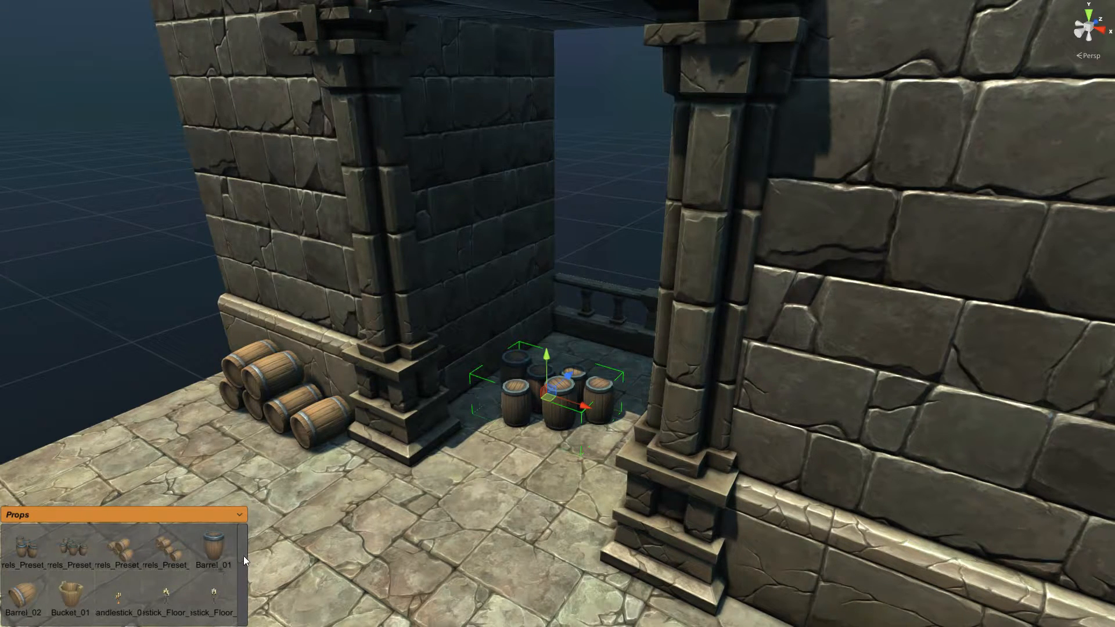
# Step: Add a Jugs_Preset_03 cluster among the barrels
pyautogui.moveTo(241, 552); pyautogui.dragTo(231, 596)
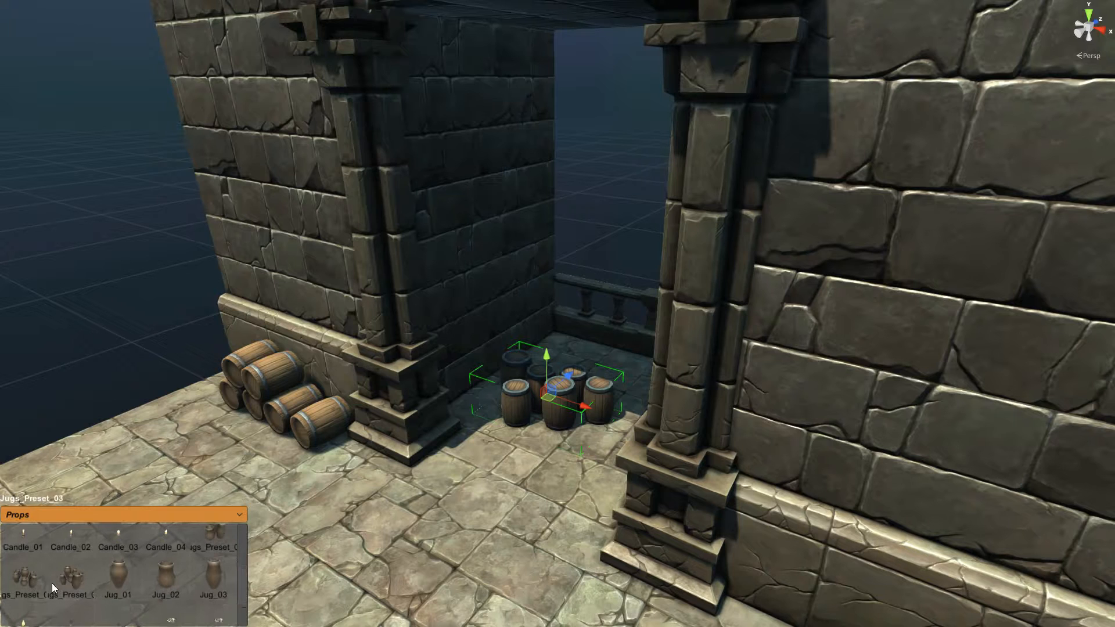
pyautogui.click(551, 330)
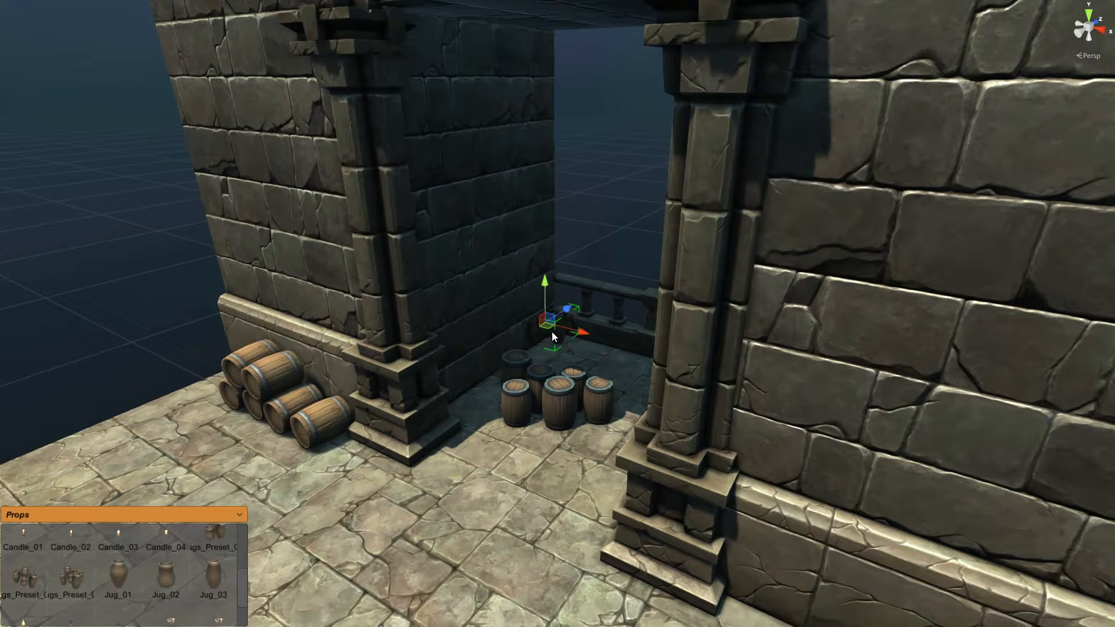
pyautogui.press('c')
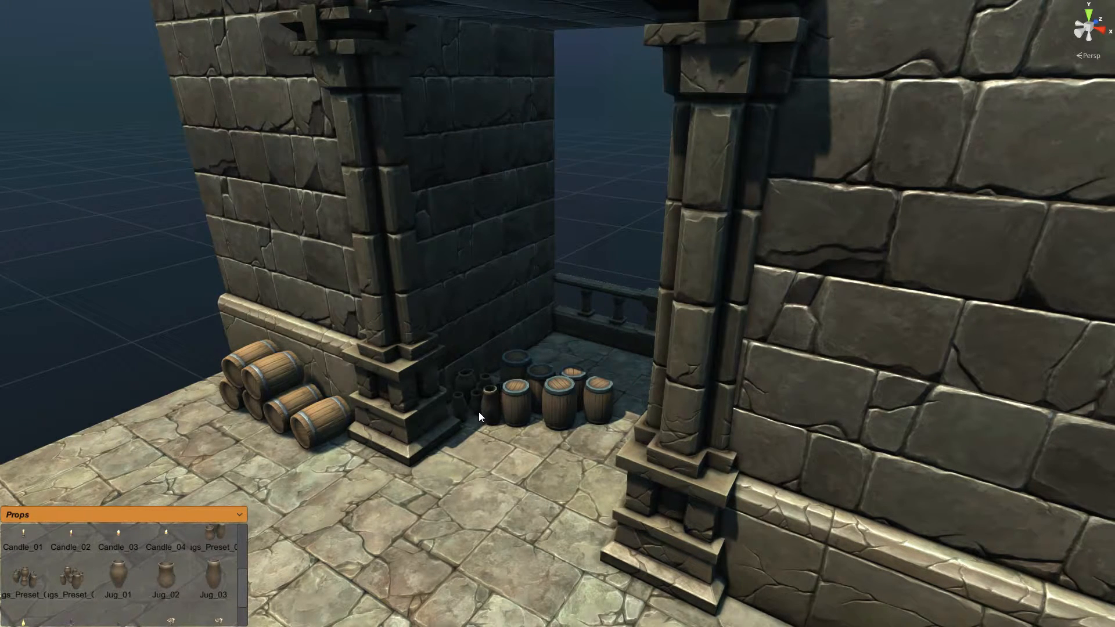
pyautogui.click(479, 412)
# Step: Place a Candlestick_Floor_01_Lit on the corner floor by the wall
pyautogui.moveTo(242, 582); pyautogui.dragTo(251, 550)
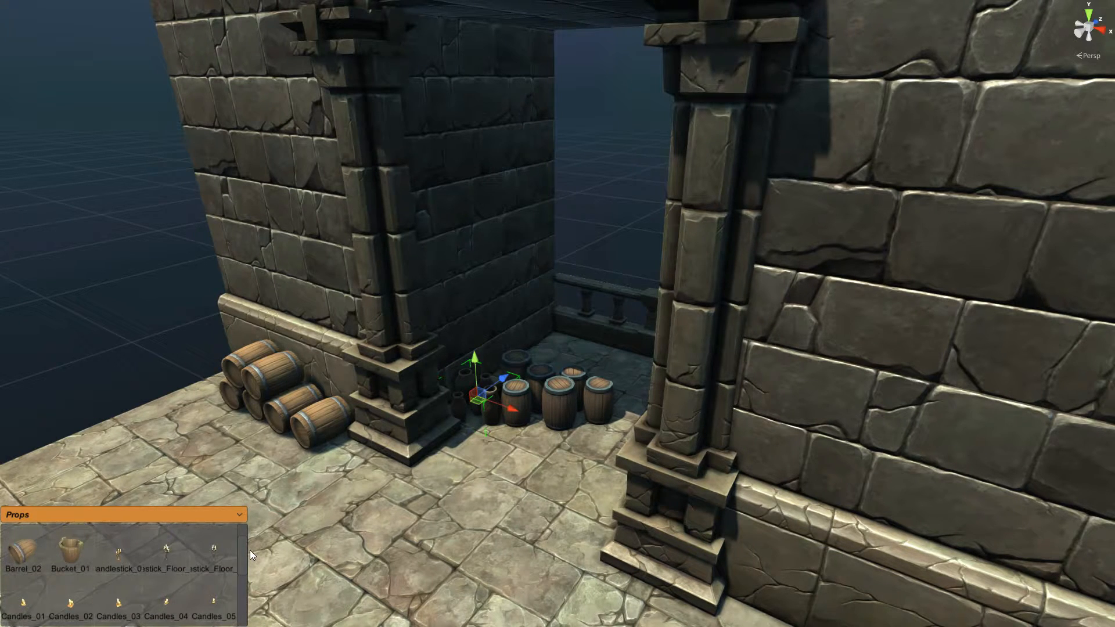
pyautogui.click(165, 556)
pyautogui.click(550, 317)
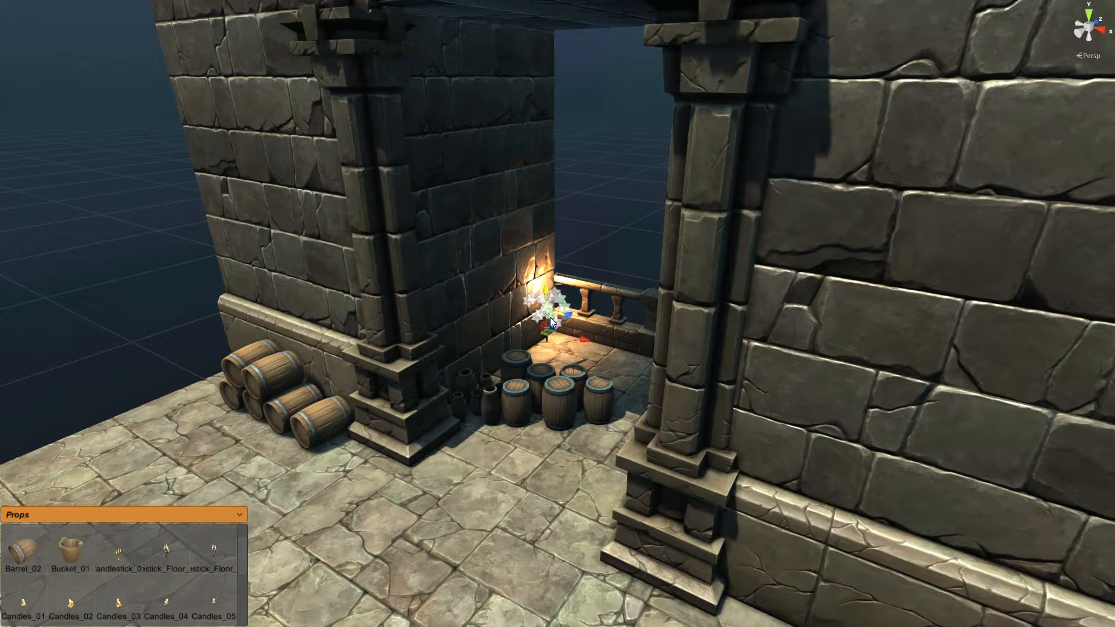
pyautogui.moveTo(549, 332)
pyautogui.mouseDown()
pyautogui.moveTo(553, 347)
pyautogui.moveTo(586, 357)
pyautogui.moveTo(561, 343)
pyautogui.mouseUp()
# Step: Add a Wall_01_Decorated piece from the Walls palette onto the floor beside the building
pyautogui.click(624, 190)
pyautogui.moveTo(391, 213); pyautogui.dragTo(473, 264, button='right')
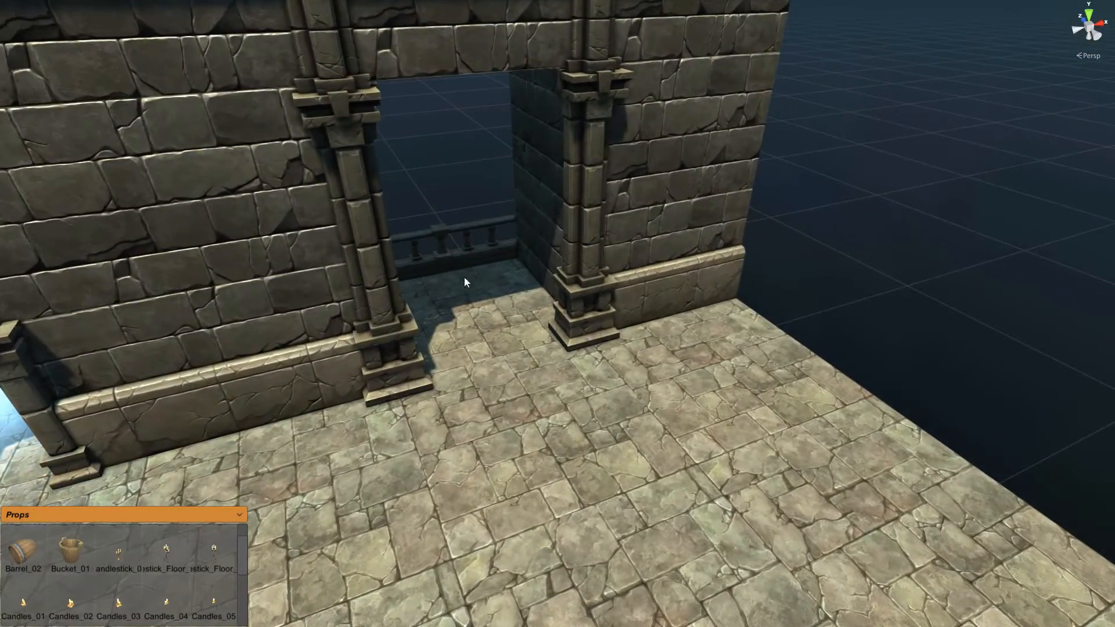
pyautogui.moveTo(616, 408); pyautogui.dragTo(347, 371, button='right')
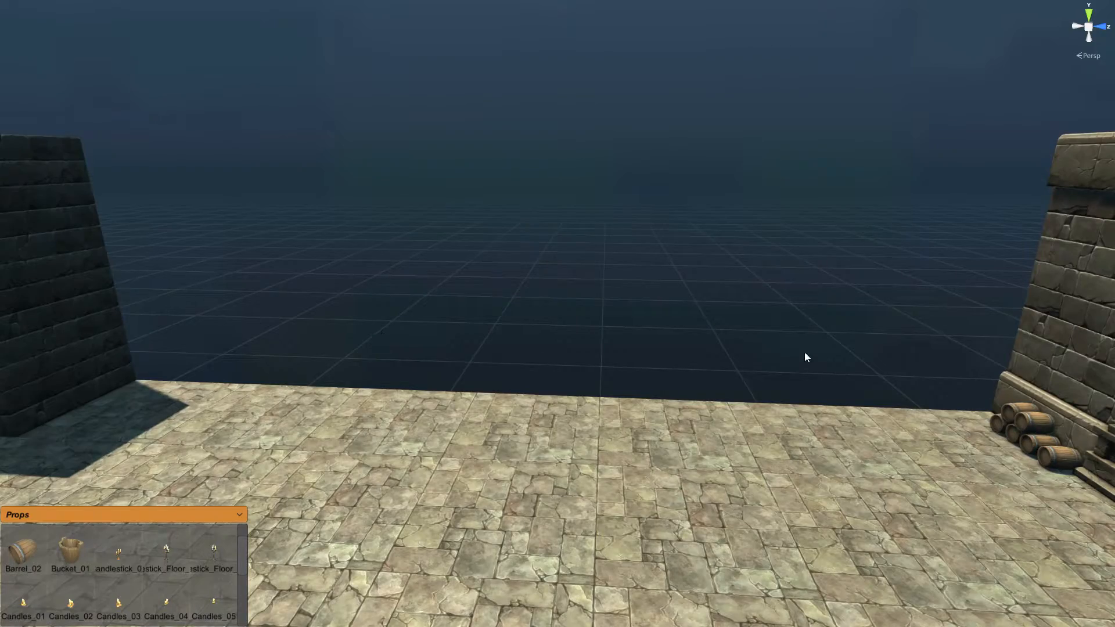
pyautogui.moveTo(805, 352); pyautogui.dragTo(630, 349, button='right')
pyautogui.moveTo(527, 338); pyautogui.dragTo(805, 332, button='right')
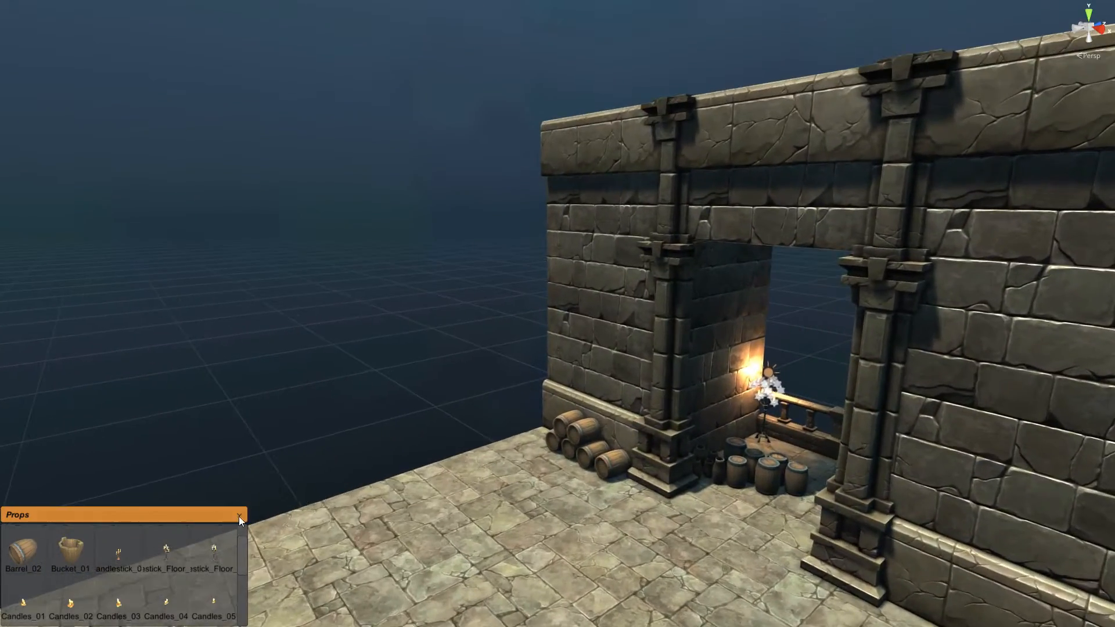
pyautogui.click(239, 517)
pyautogui.moveTo(240, 540)
pyautogui.mouseDown()
pyautogui.moveTo(236, 597)
pyautogui.moveTo(245, 543)
pyautogui.mouseUp()
pyautogui.click(32, 590)
pyautogui.moveTo(17, 549); pyautogui.dragTo(504, 512)
pyautogui.moveTo(410, 490); pyautogui.dragTo(428, 492, button='right')
# Step: Rotate the wall piece upright and begin snapping it against the building corner
pyautogui.scroll(-4, 428, 493)
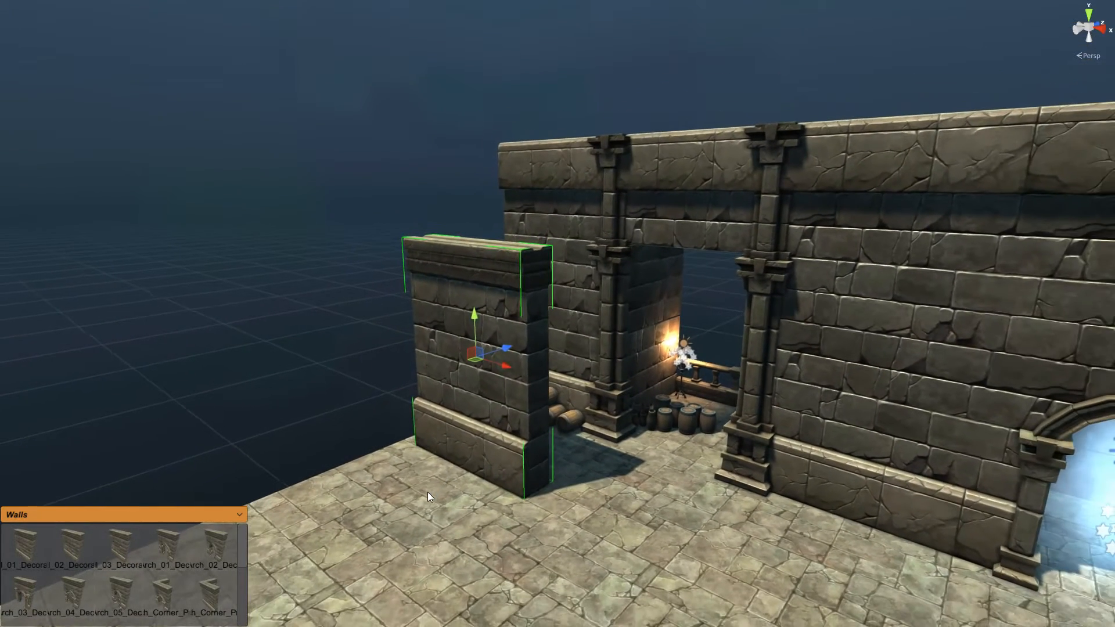
pyautogui.moveTo(432, 419); pyautogui.dragTo(433, 423, button='right')
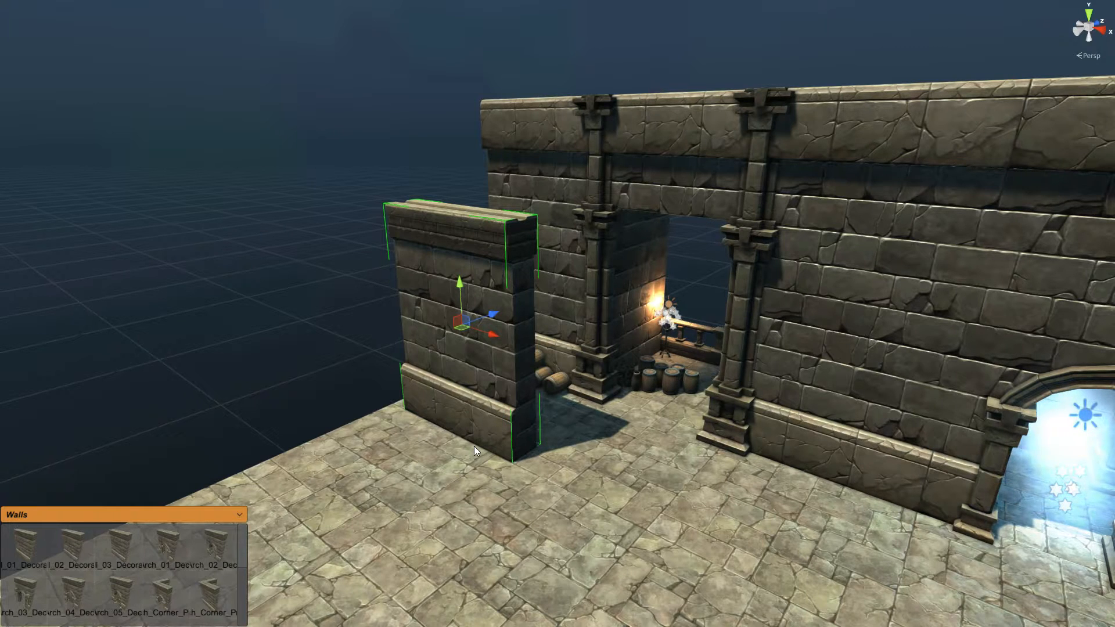
pyautogui.press('space')
pyautogui.press('space')
pyautogui.press('space')
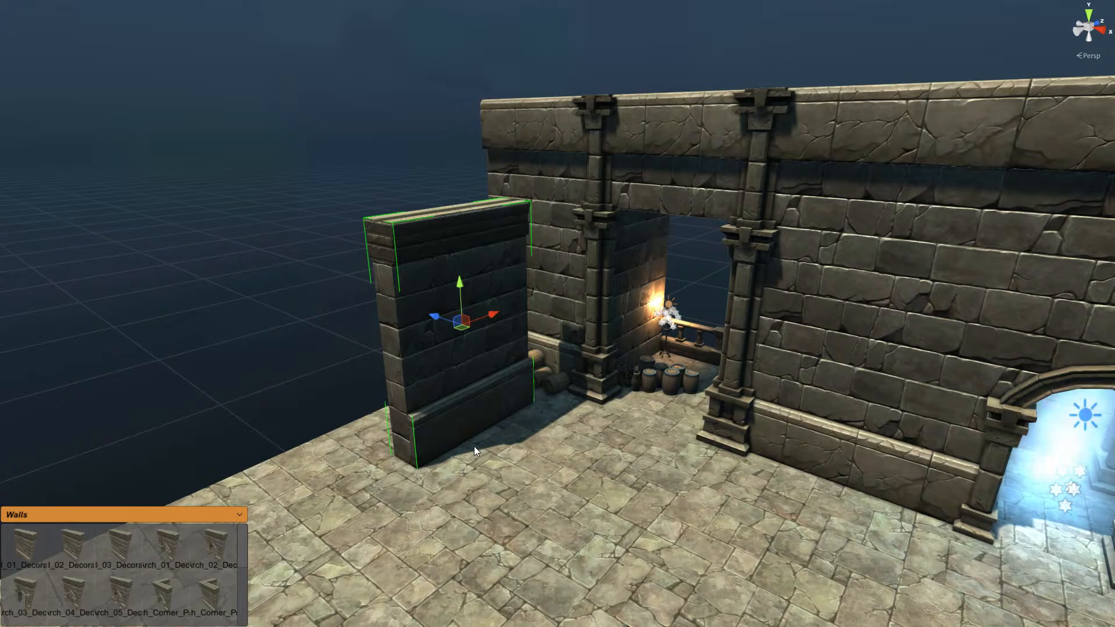
pyautogui.press('x')
pyautogui.press('z')
pyautogui.press('z')
pyautogui.press('z')
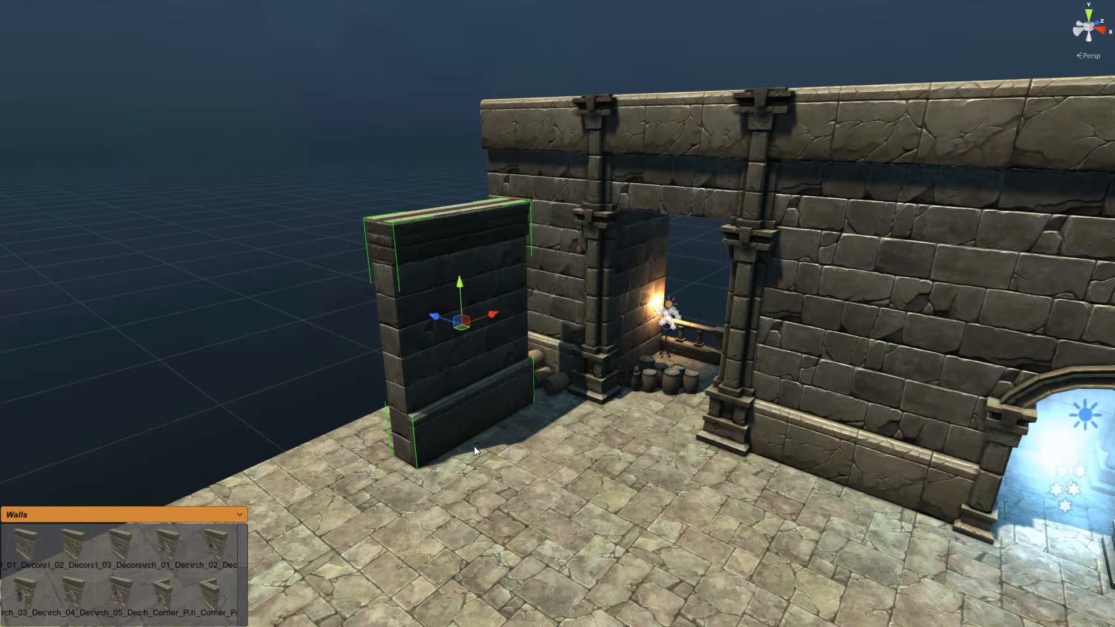
pyautogui.press('x')
pyautogui.press('z')
pyautogui.press('z')
pyautogui.press('z')
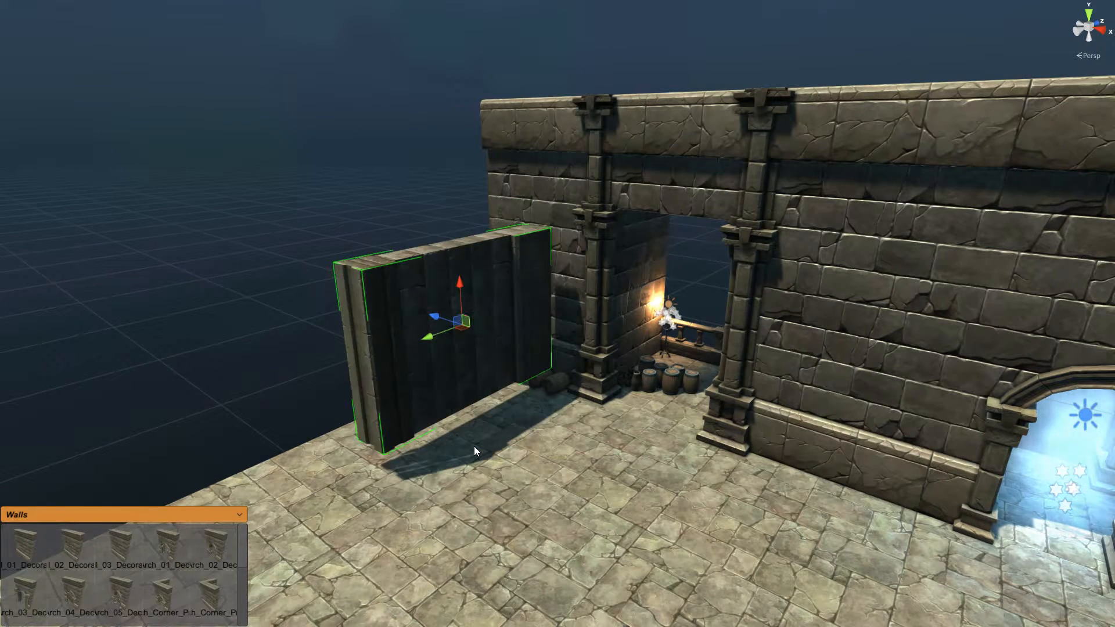
pyautogui.press('w')
pyautogui.moveTo(495, 381); pyautogui.dragTo(485, 409, button='right')
pyautogui.press('s')
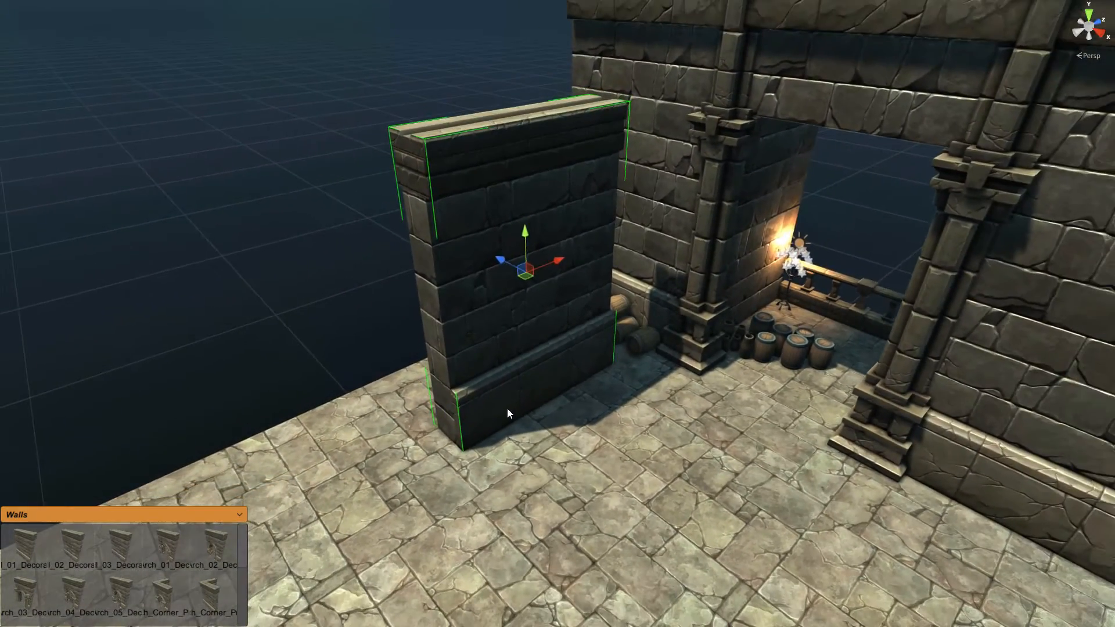
pyautogui.press('c')
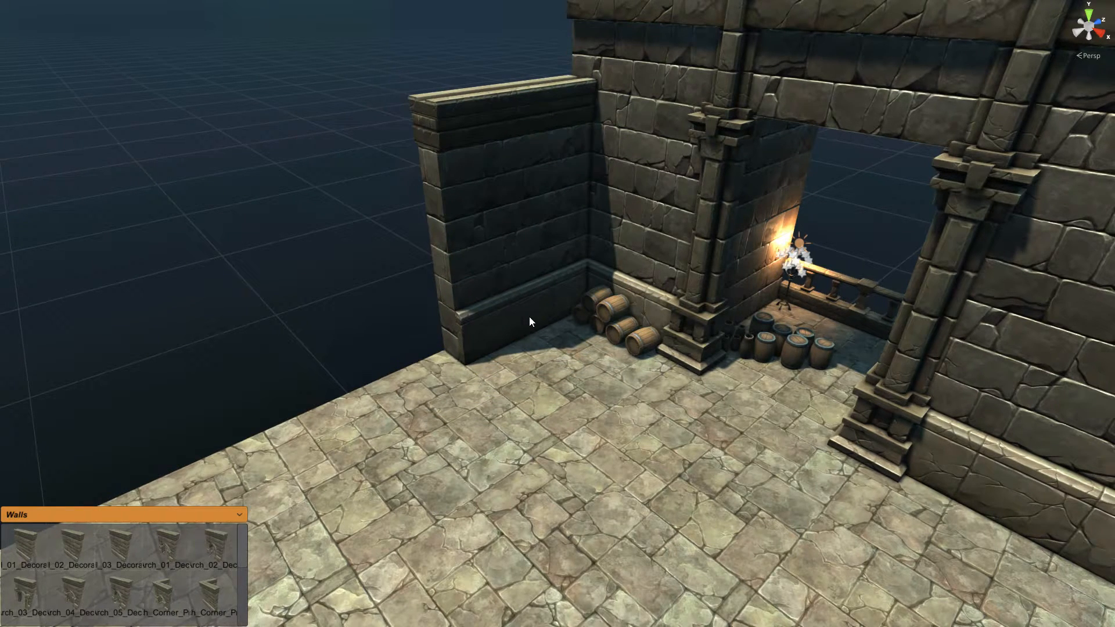
# Step: Snap the wall against the building and stretch it toward the left pillar
pyautogui.click(530, 318)
pyautogui.click(437, 297)
pyautogui.moveTo(616, 372); pyautogui.dragTo(478, 335, button='right')
pyautogui.scroll(-3, 521, 341)
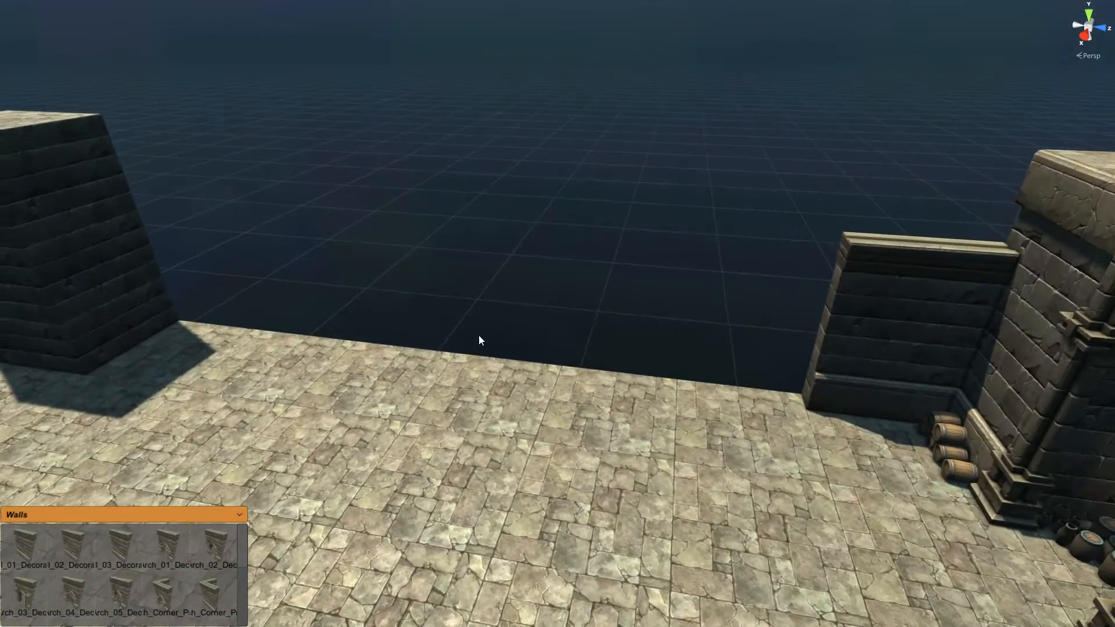
pyautogui.click(848, 341)
pyautogui.press('u')
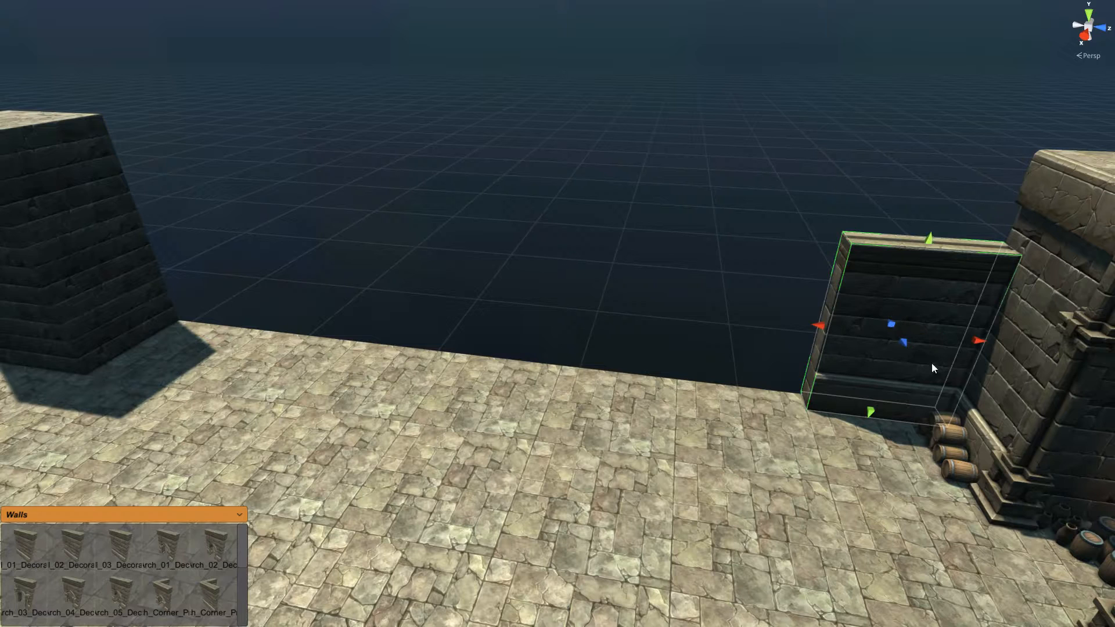
pyautogui.moveTo(778, 401); pyautogui.dragTo(803, 399, button='right')
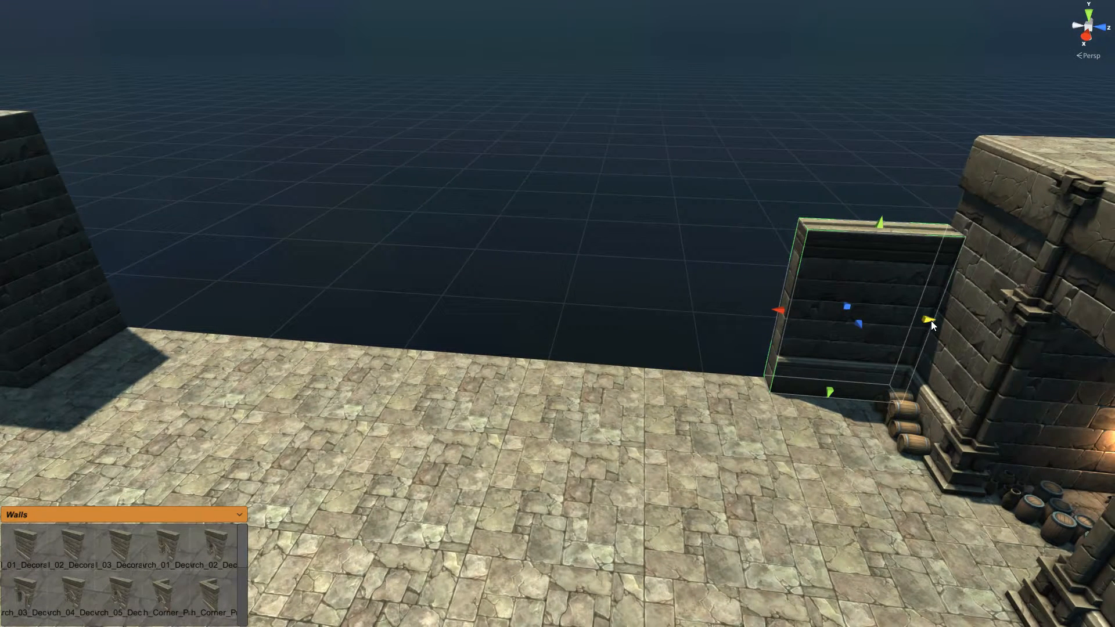
pyautogui.moveTo(932, 320); pyautogui.dragTo(137, 301)
# Step: Select all five segments of the long wall
pyautogui.moveTo(513, 247); pyautogui.dragTo(385, 254, button='right')
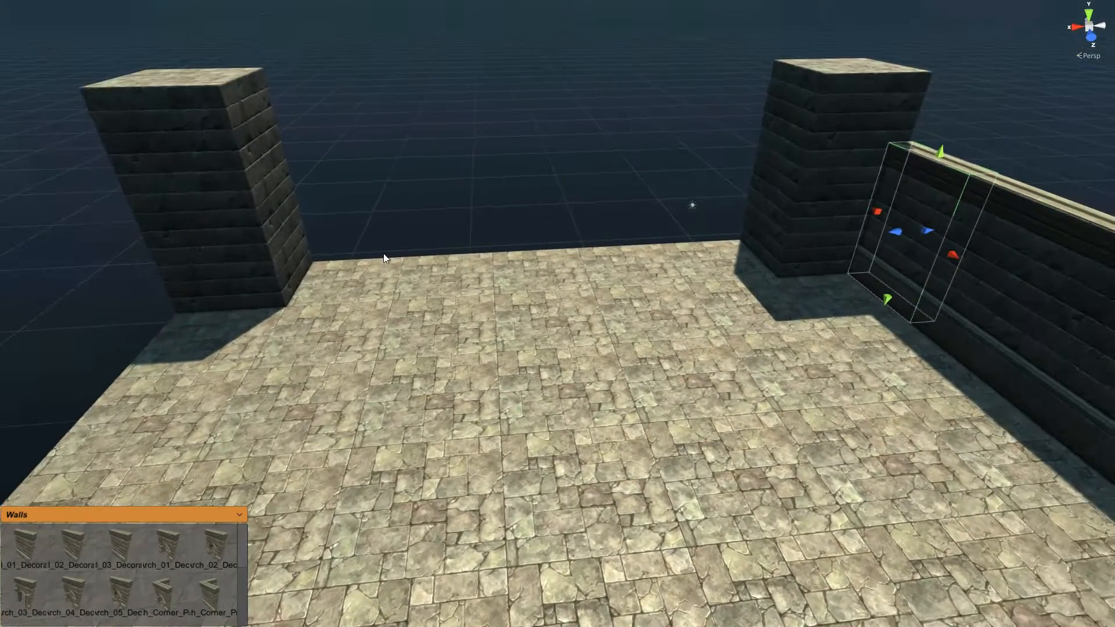
pyautogui.click(383, 266)
pyautogui.click(451, 268)
pyautogui.click(525, 269)
pyautogui.click(616, 271)
pyautogui.moveTo(172, 255); pyautogui.dragTo(362, 259, button='right')
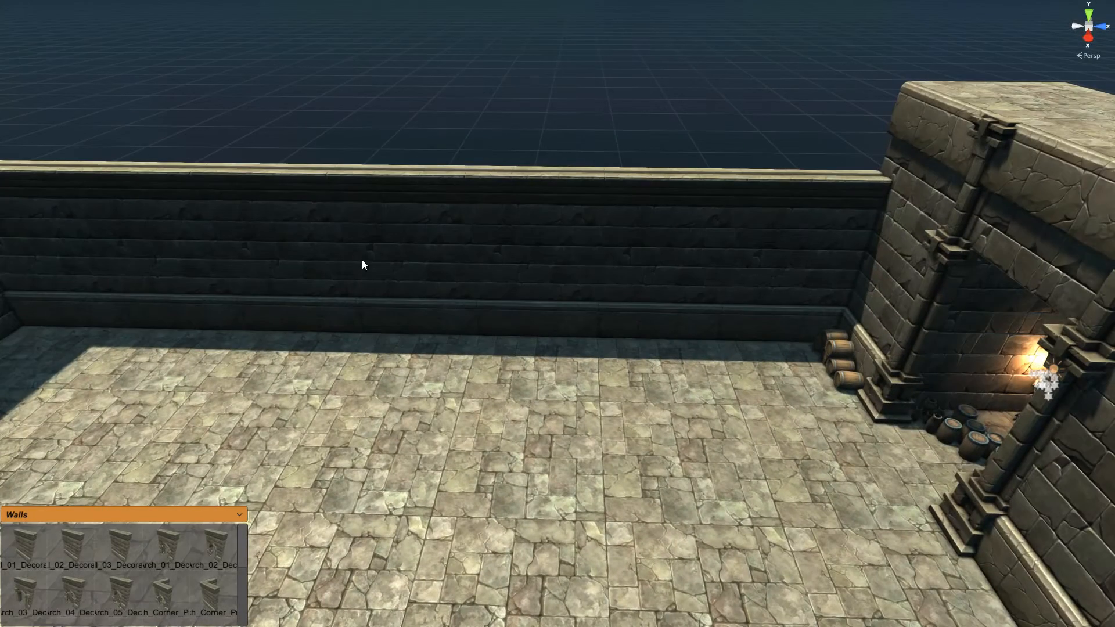
pyautogui.scroll(-3, 419, 317)
pyautogui.click(629, 271)
pyautogui.keyDown('ctrl'); pyautogui.click(542, 280); pyautogui.keyUp('ctrl')
pyautogui.keyDown('ctrl'); pyautogui.click(416, 270); pyautogui.keyUp('ctrl')
pyautogui.keyDown('ctrl'); pyautogui.click(303, 268); pyautogui.keyUp('ctrl')
pyautogui.keyDown('ctrl'); pyautogui.click(219, 263); pyautogui.keyUp('ctrl')
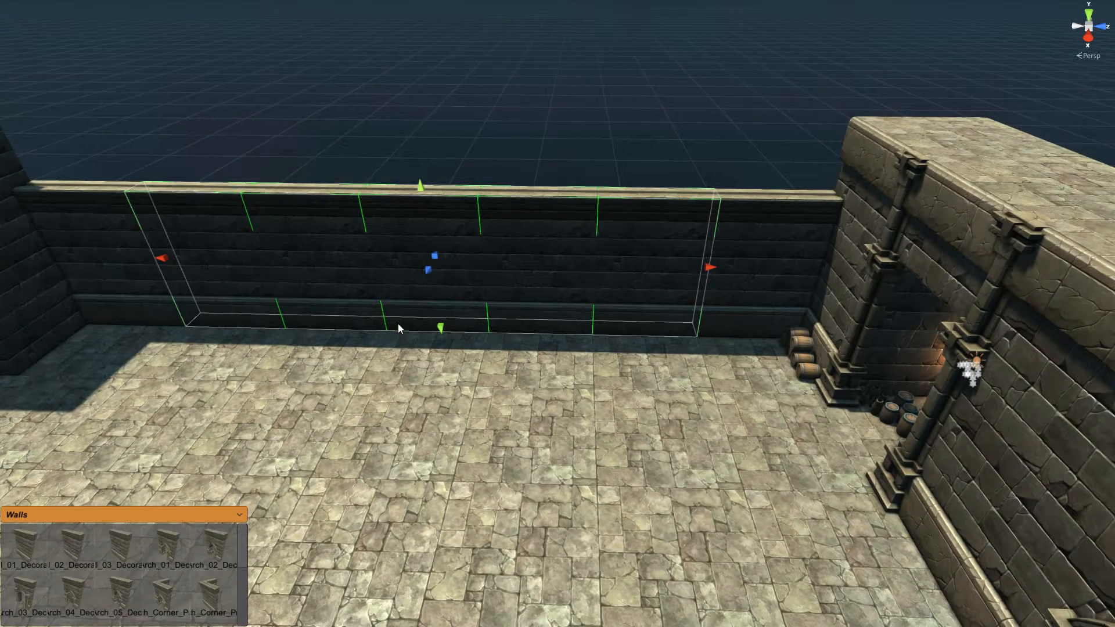
pyautogui.moveTo(400, 289); pyautogui.dragTo(401, 287, button='right')
# Step: Duplicate the wall row, rotate it 90°, and place it between the pillars
pyautogui.hotkey('ctrl', 'd')
pyautogui.press('d')
pyautogui.moveTo(447, 432); pyautogui.dragTo(411, 429, button='right')
pyautogui.press('y')
pyautogui.press('y')
pyautogui.press('y')
pyautogui.click(407, 346)
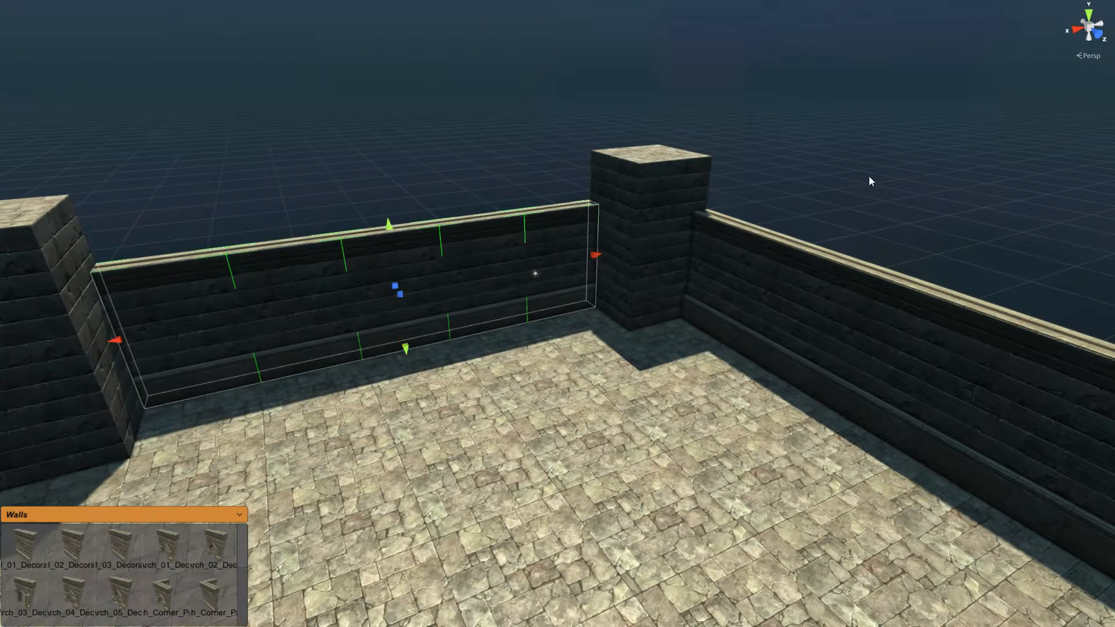
pyautogui.moveTo(651, 247); pyautogui.dragTo(607, 253, button='right')
pyautogui.moveTo(329, 266); pyautogui.dragTo(533, 276, button='right')
pyautogui.press('s')
pyautogui.moveTo(507, 389); pyautogui.dragTo(577, 329, button='middle')
pyautogui.scroll(3, 578, 328)
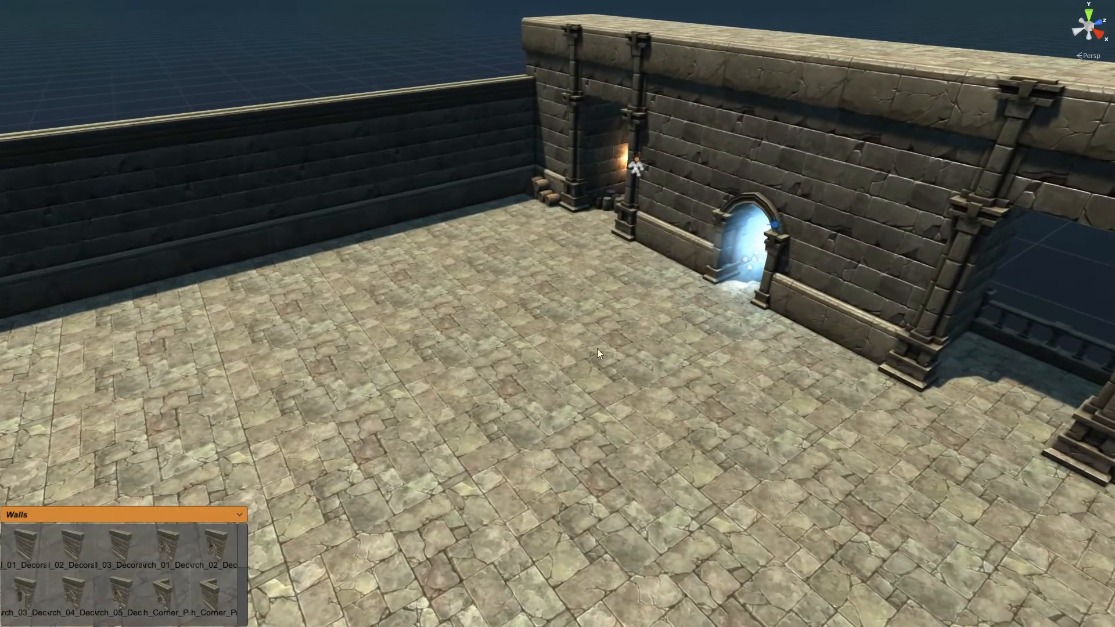
# Step: Delete a courtyard floor tile and add the Pit_01 well piece from the base palette
pyautogui.click(498, 395)
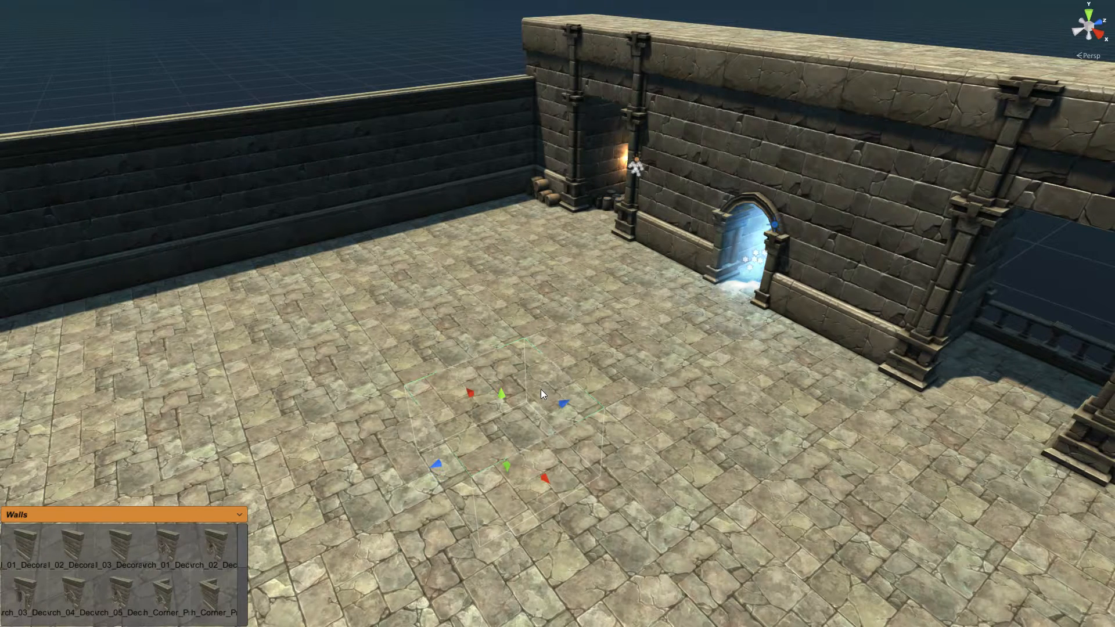
pyautogui.press('Delete')
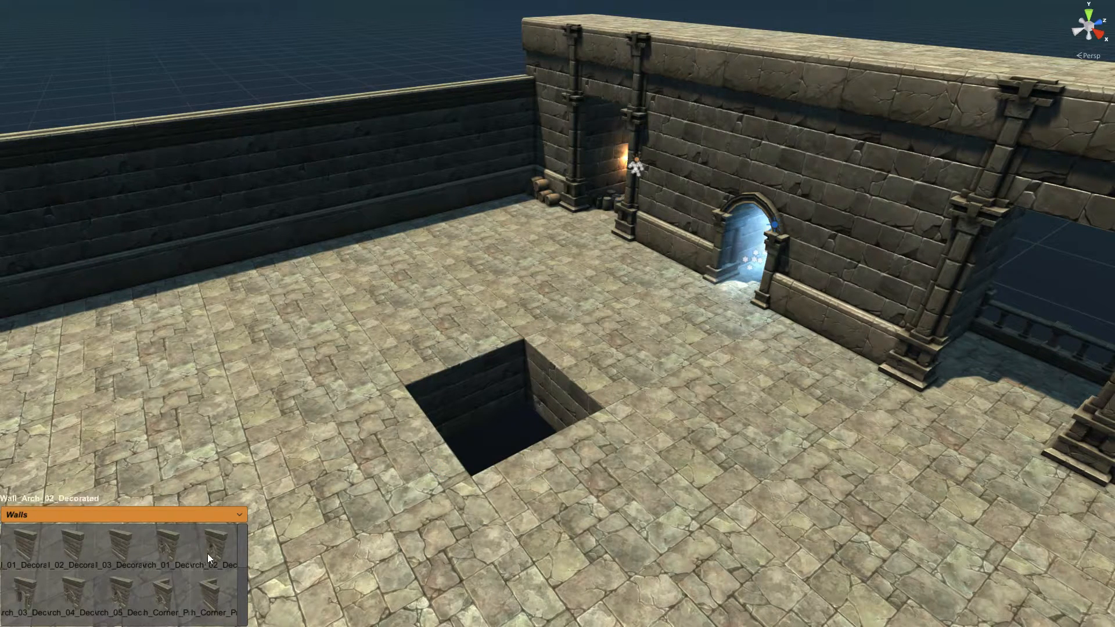
pyautogui.click(229, 517)
pyautogui.click(30, 542)
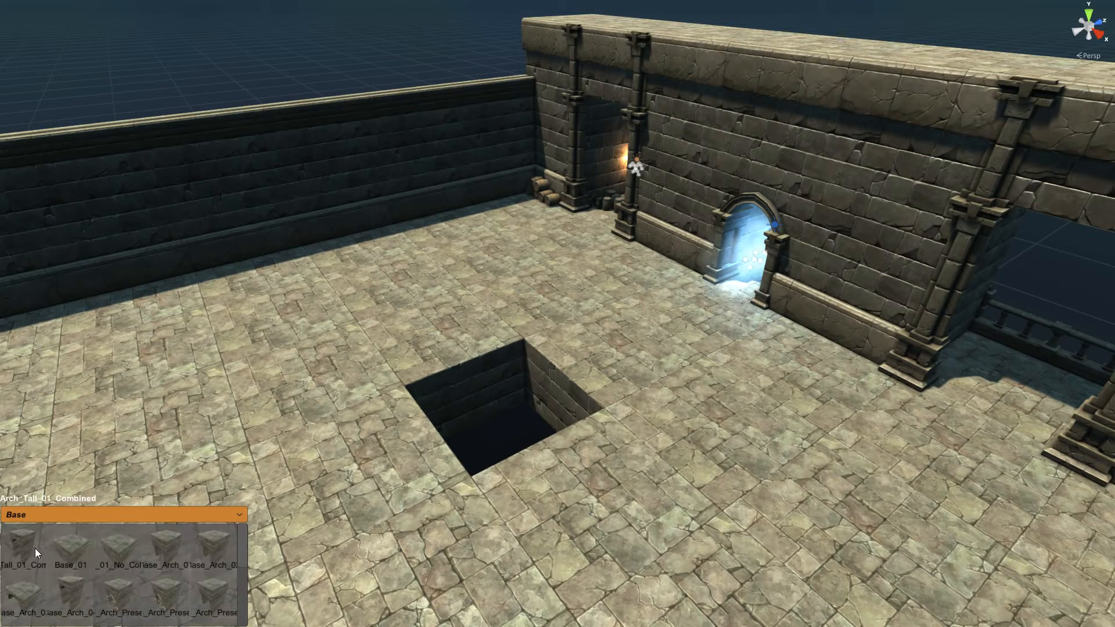
pyautogui.moveTo(241, 546); pyautogui.dragTo(240, 618)
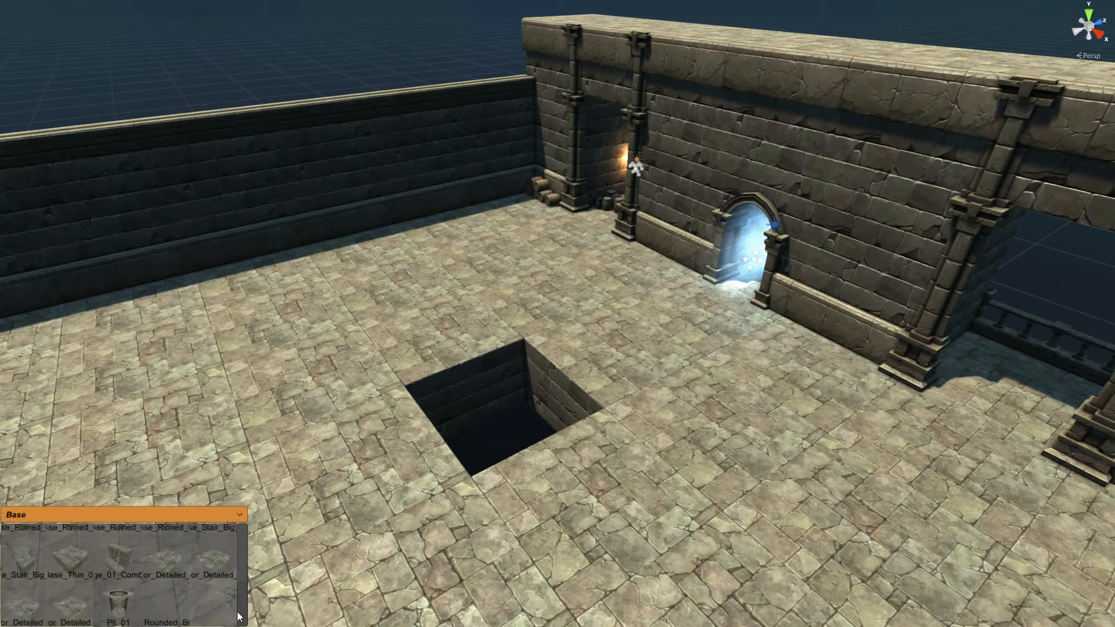
pyautogui.click(120, 612)
# Step: Vertex-snap Pit_01 by its corner down into the floor opening so it sits flush
pyautogui.moveTo(491, 383); pyautogui.dragTo(491, 381, button='right')
pyautogui.click(556, 198)
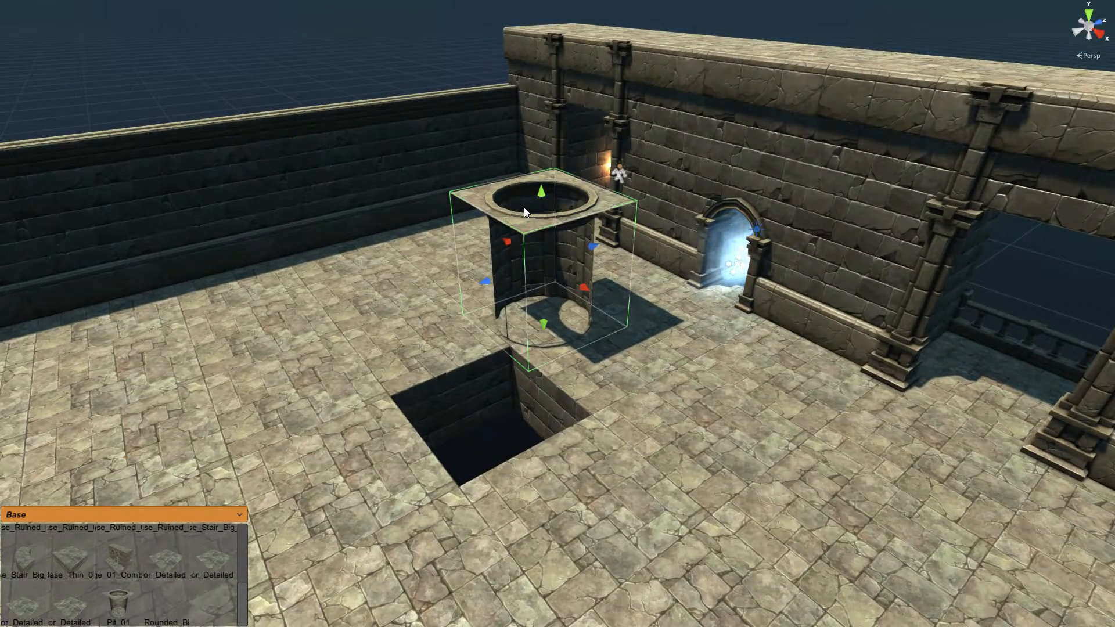
pyautogui.press('w')
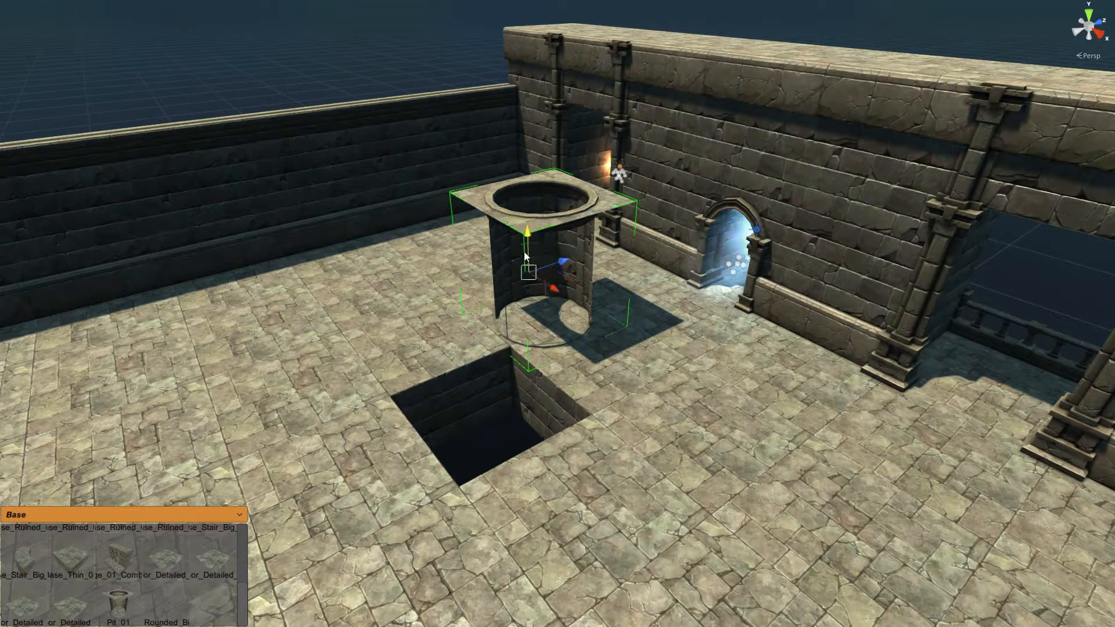
pyautogui.press('v')
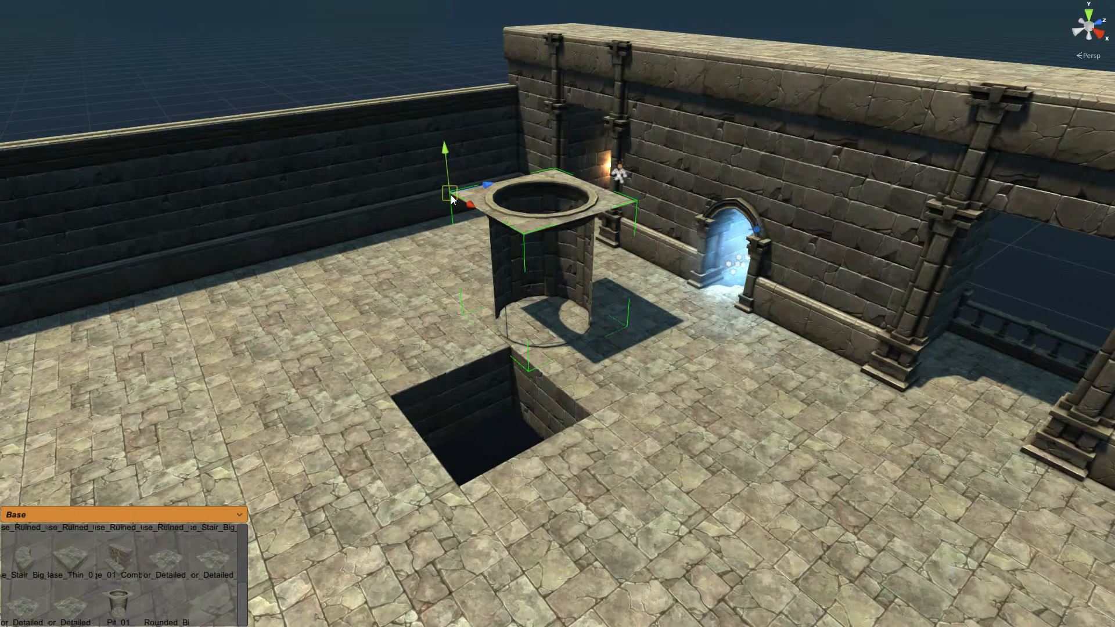
pyautogui.moveTo(451, 195); pyautogui.dragTo(394, 388)
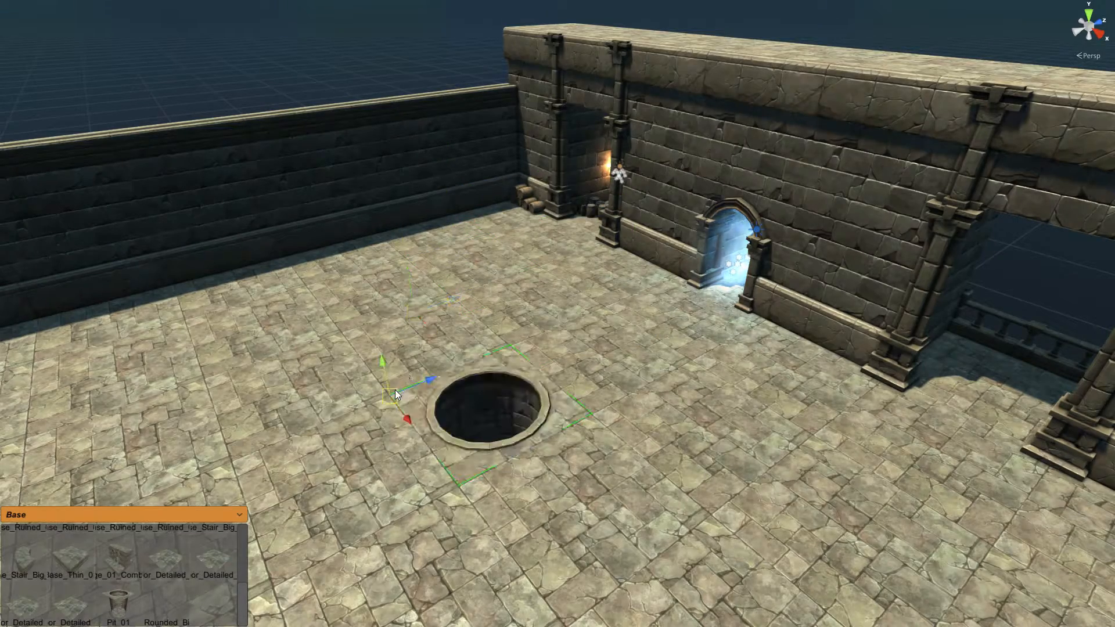
pyautogui.moveTo(530, 260); pyautogui.dragTo(482, 280, button='right')
pyautogui.scroll(-6, 468, 270)
pyautogui.scroll(2, 472, 273)
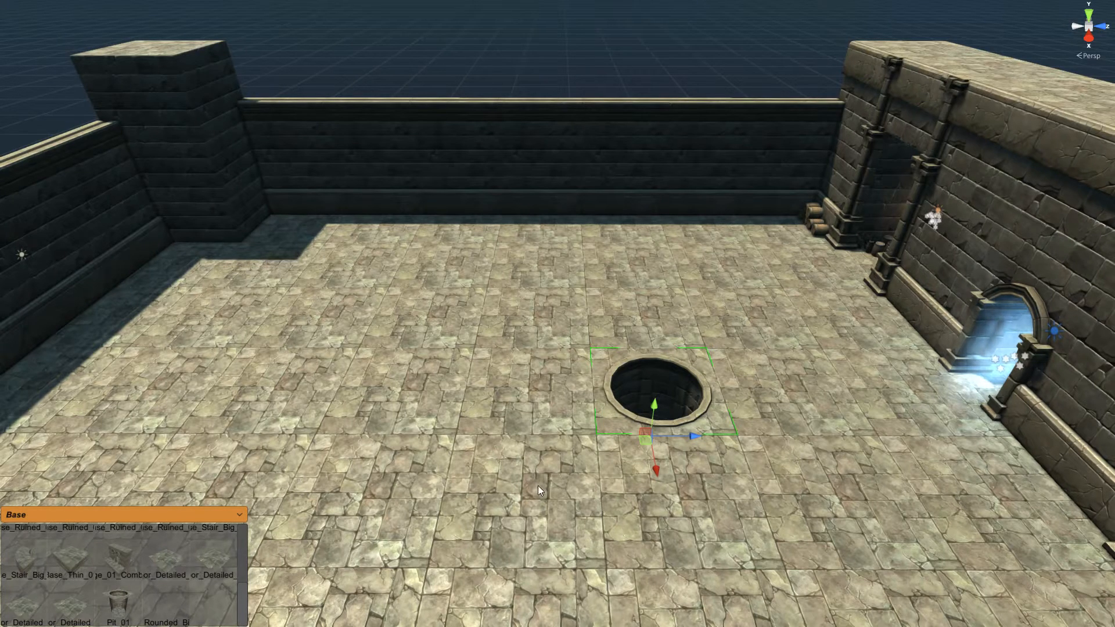
# Step: Place an Arch_Alley_01 piece from the Arches palette upright behind the well
pyautogui.moveTo(239, 595); pyautogui.dragTo(239, 519)
pyautogui.click(238, 517)
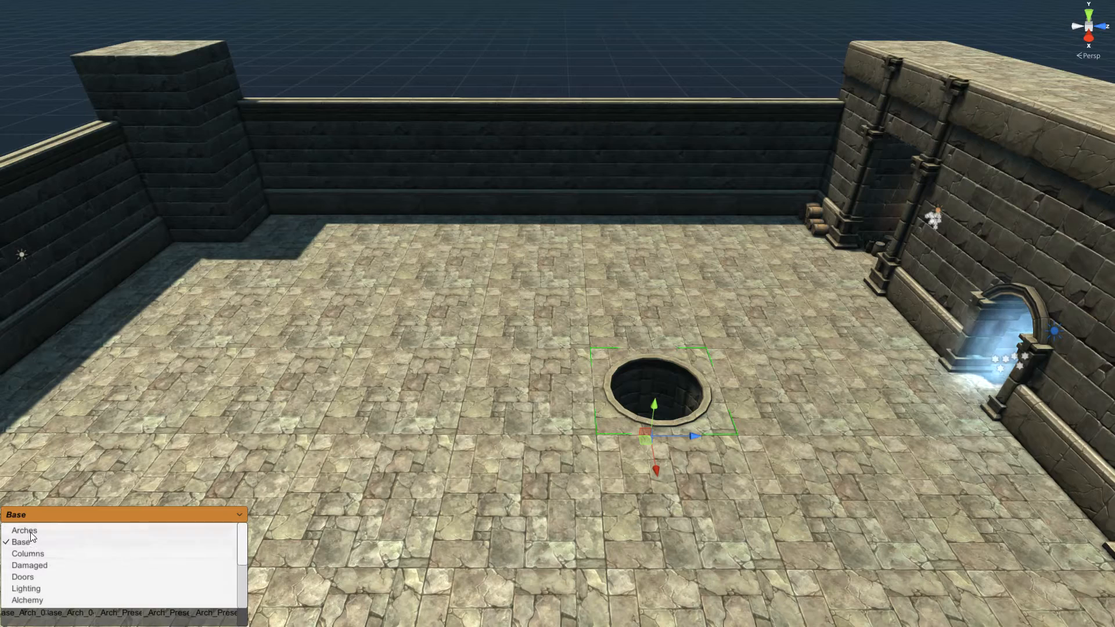
pyautogui.click(30, 529)
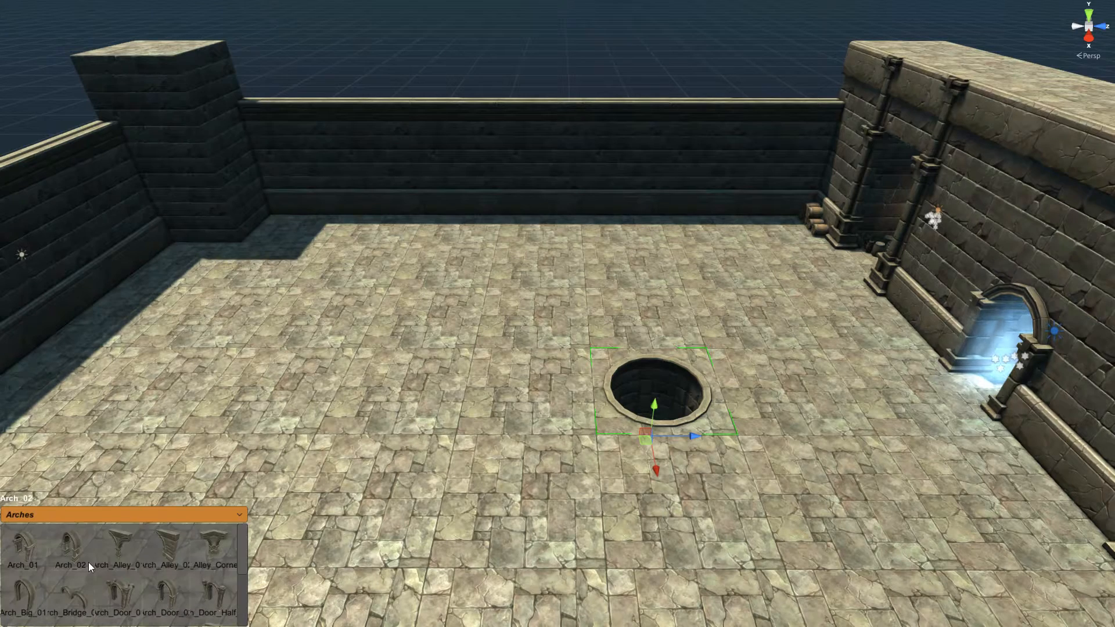
pyautogui.click(218, 548)
pyautogui.click(578, 302)
pyautogui.moveTo(510, 309); pyautogui.dragTo(558, 332, button='right')
pyautogui.moveTo(445, 269); pyautogui.dragTo(617, 256)
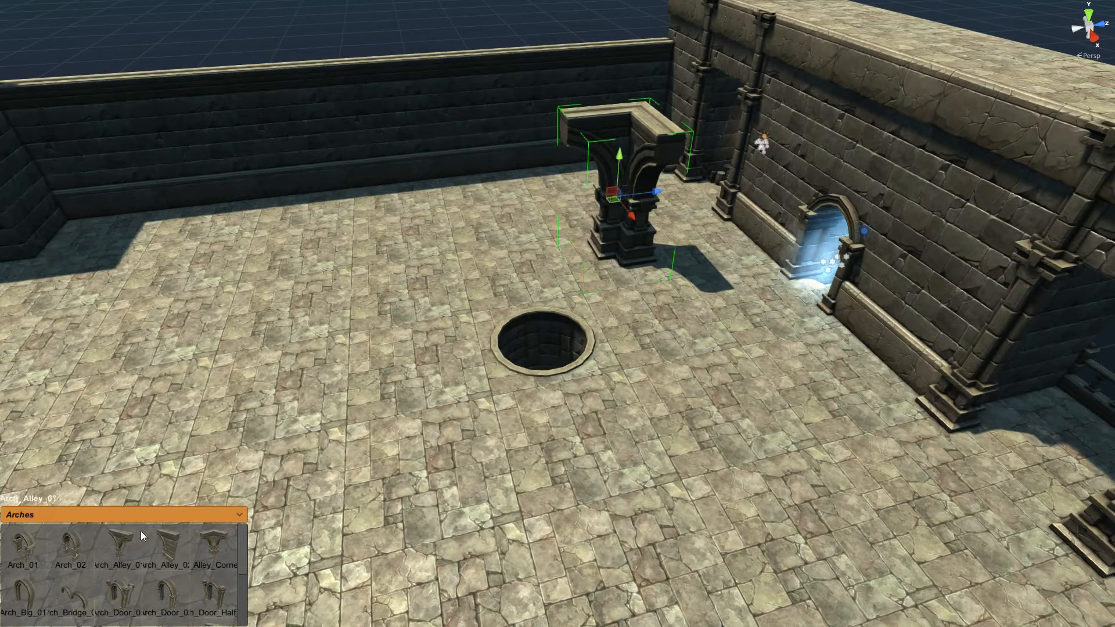
pyautogui.click(126, 551)
pyautogui.click(529, 355)
pyautogui.moveTo(527, 355); pyautogui.dragTo(507, 265)
# Step: Extend the arch into a row and add a rotated corner arch at its left end
pyautogui.moveTo(655, 323); pyautogui.dragTo(651, 299, button='right')
pyautogui.press('u')
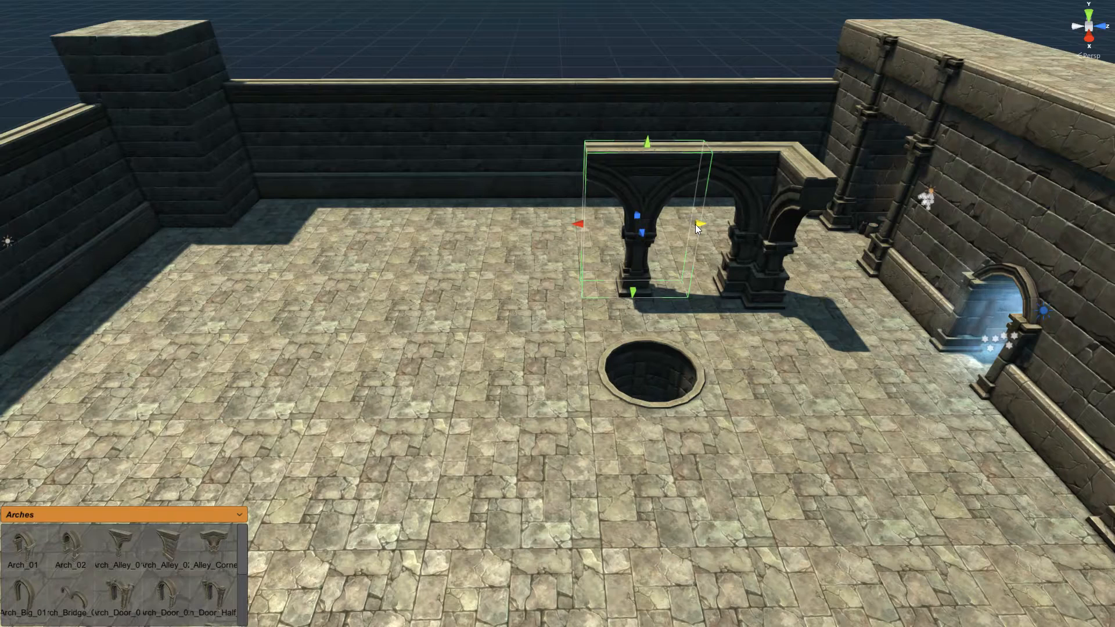
pyautogui.moveTo(696, 224); pyautogui.dragTo(343, 236)
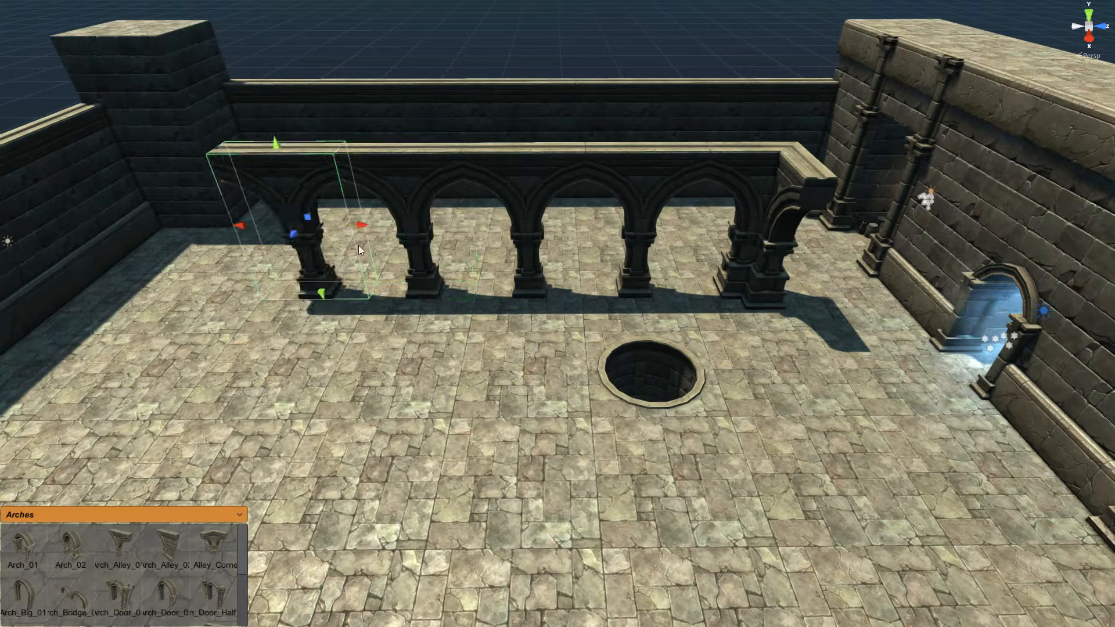
pyautogui.click(757, 284)
pyautogui.hotkey('ctrl', 'd')
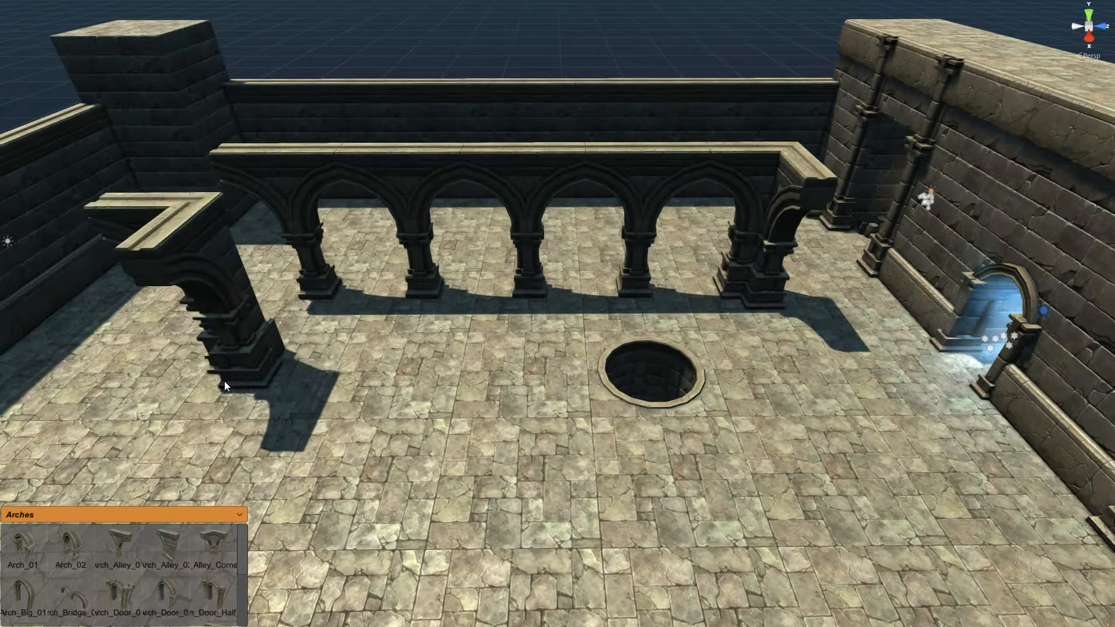
pyautogui.press('r')
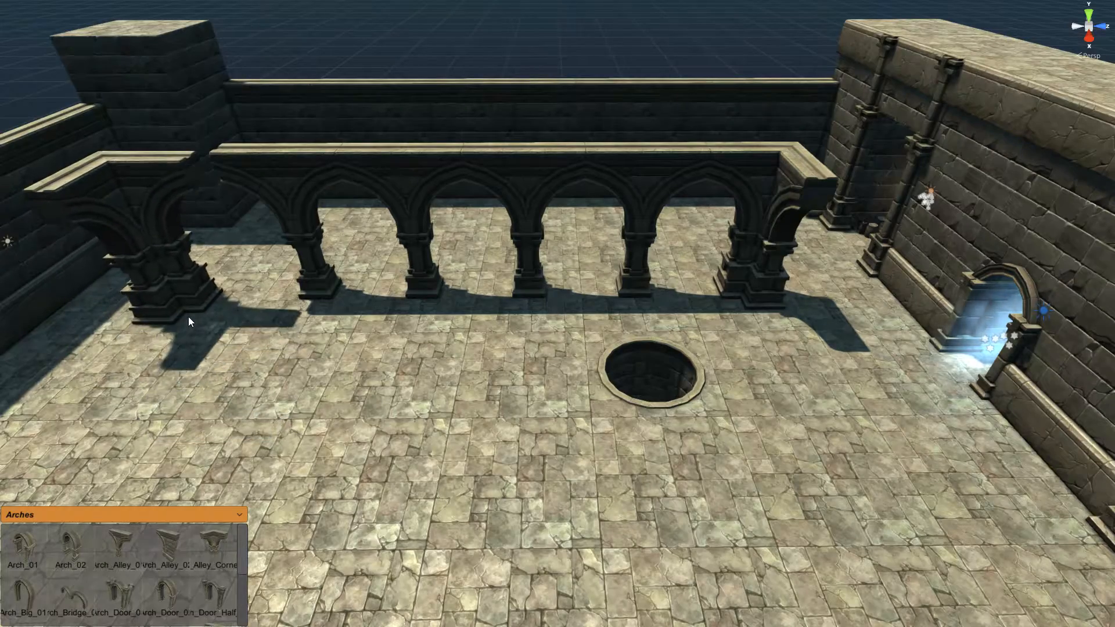
pyautogui.click(201, 310)
# Step: Add two rotated arch segments running down the left side of the courtyard
pyautogui.moveTo(300, 327)
pyautogui.keyDown('alt'); pyautogui.mouseDown()
pyautogui.moveTo(287, 332)
pyautogui.moveTo(313, 326)
pyautogui.mouseUp(); pyautogui.keyUp('alt')
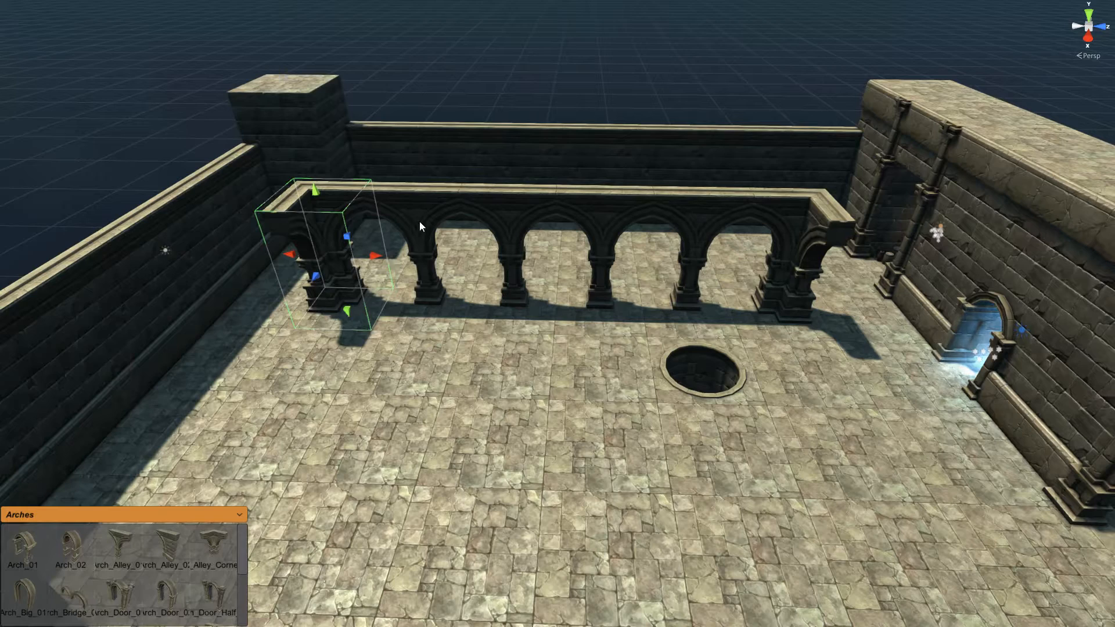
pyautogui.click(419, 222)
pyautogui.keyDown('shift'); pyautogui.click(593, 216); pyautogui.keyUp('shift')
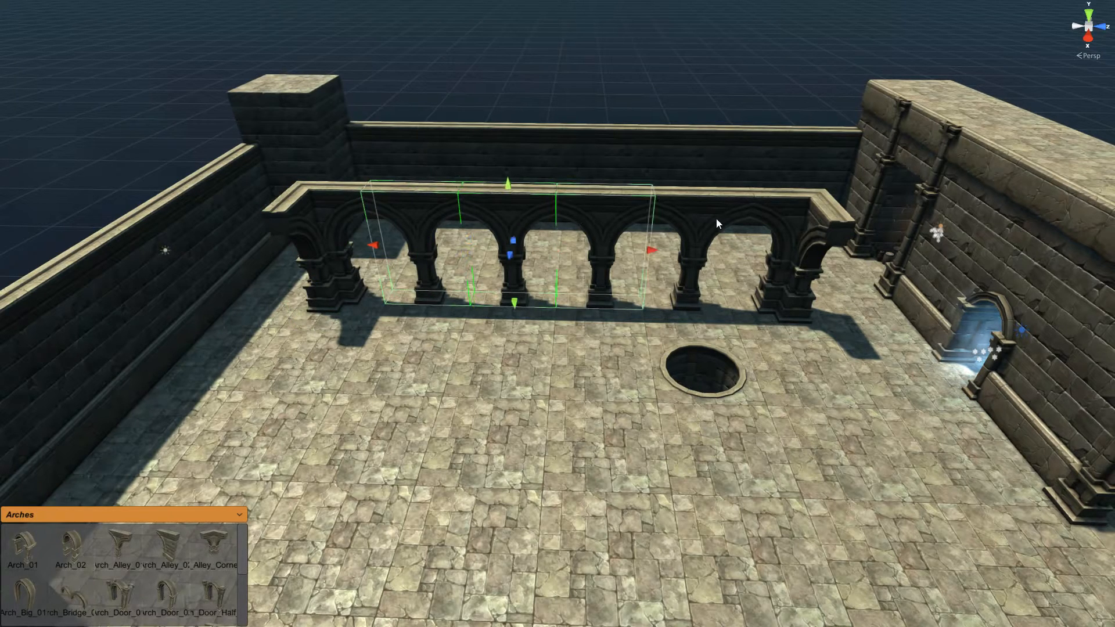
pyautogui.click(419, 218)
pyautogui.hotkey('ctrl', 'd')
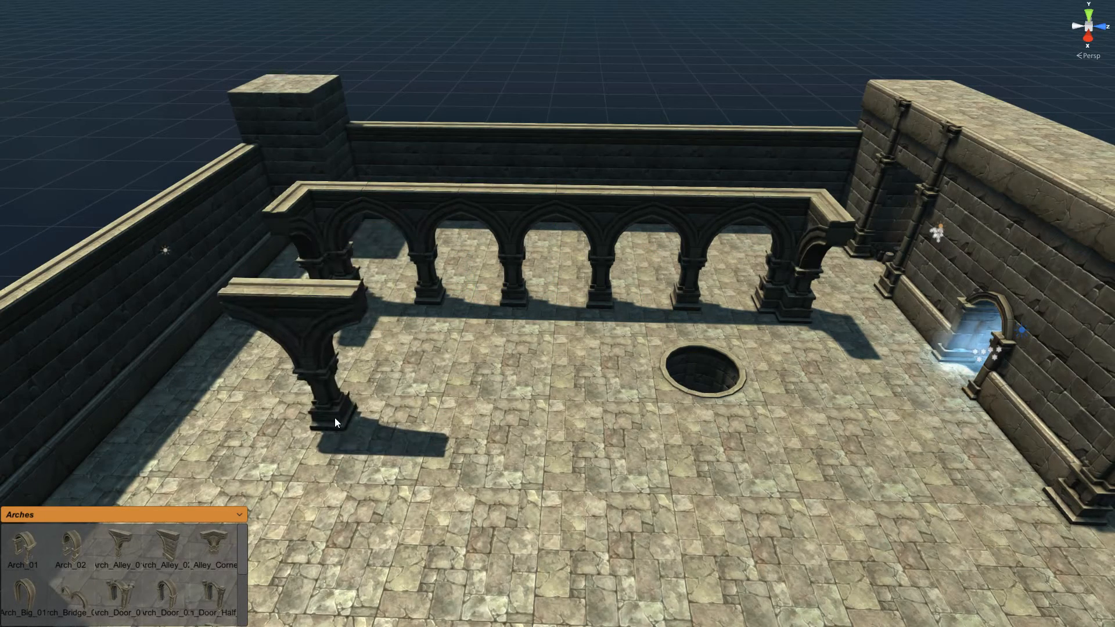
pyautogui.press('space')
pyautogui.click(290, 359)
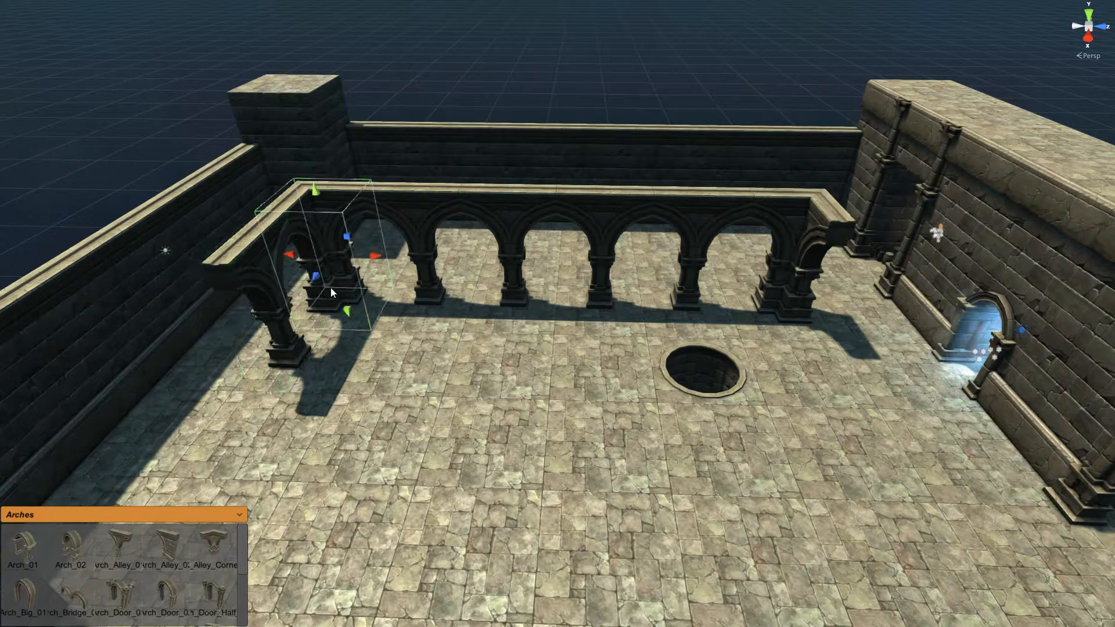
pyautogui.hotkey('ctrl', 'd')
pyautogui.click(261, 426)
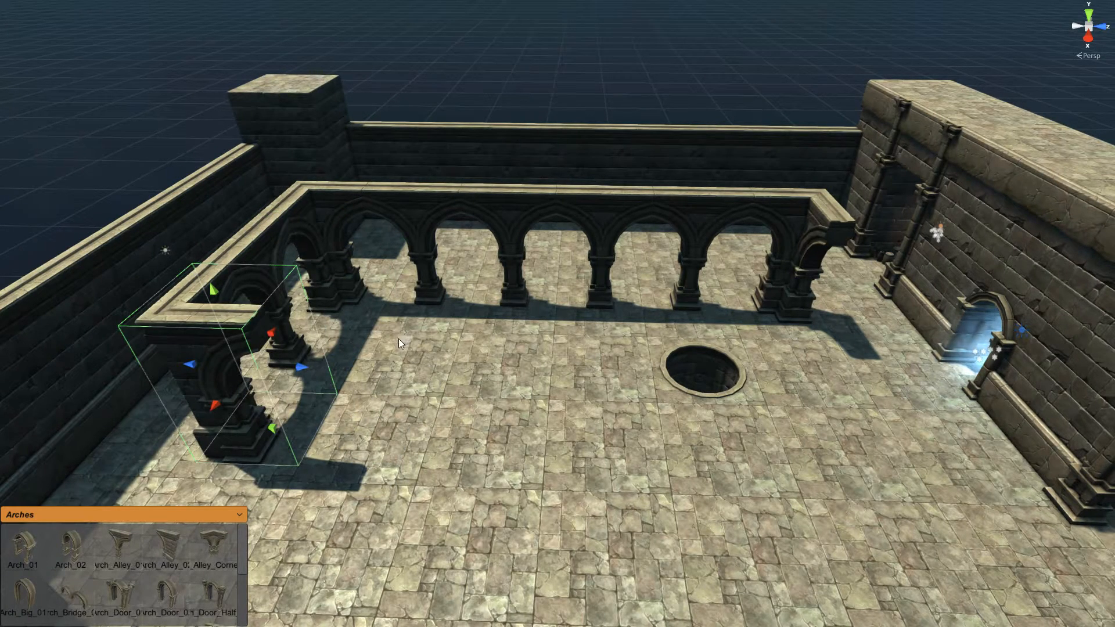
# Step: Duplicate the four back colonnade arches and slide the copy toward the front
pyautogui.click(421, 221)
pyautogui.keyDown('ctrl'); pyautogui.click(512, 219); pyautogui.keyUp('ctrl')
pyautogui.keyDown('ctrl'); pyautogui.click(600, 215); pyautogui.keyUp('ctrl')
pyautogui.keyDown('ctrl'); pyautogui.click(686, 218); pyautogui.keyUp('ctrl')
pyautogui.hotkey('ctrl', 'd')
pyautogui.press('d')
pyautogui.moveTo(446, 349); pyautogui.dragTo(544, 446)
pyautogui.click(542, 453)
# Step: Add two rotated arch copies beside the corner arch and right of the centre arch
pyautogui.moveTo(373, 268); pyautogui.dragTo(563, 270, button='right')
pyautogui.click(348, 351)
pyautogui.hotkey('ctrl', 'd')
pyautogui.press('r')
pyautogui.click(530, 325)
pyautogui.hotkey('ctrl', 'd')
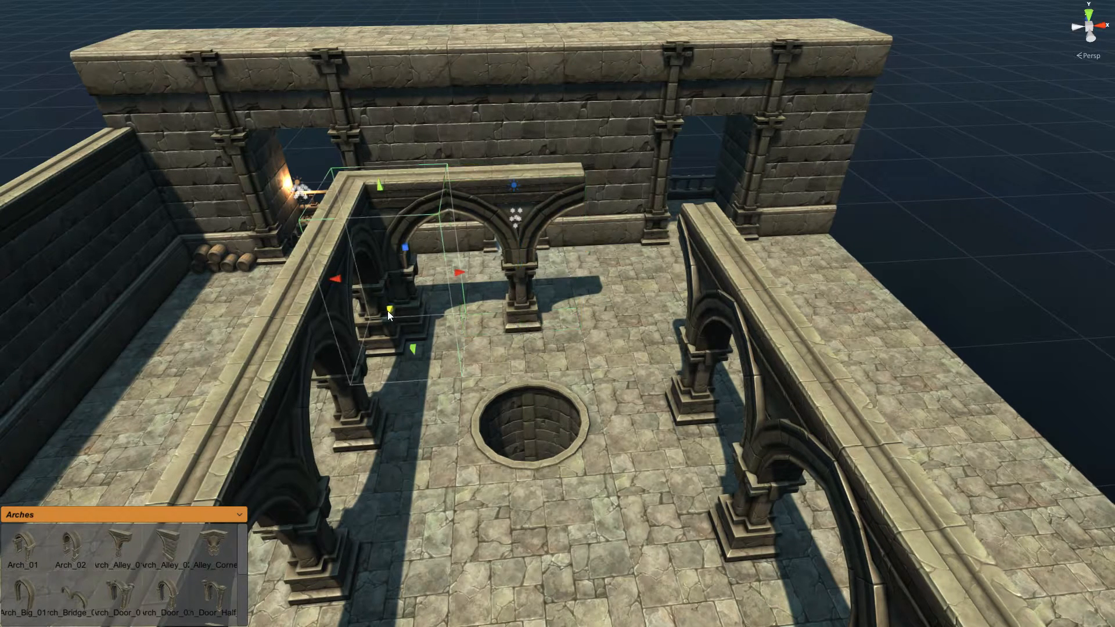
pyautogui.click(628, 328)
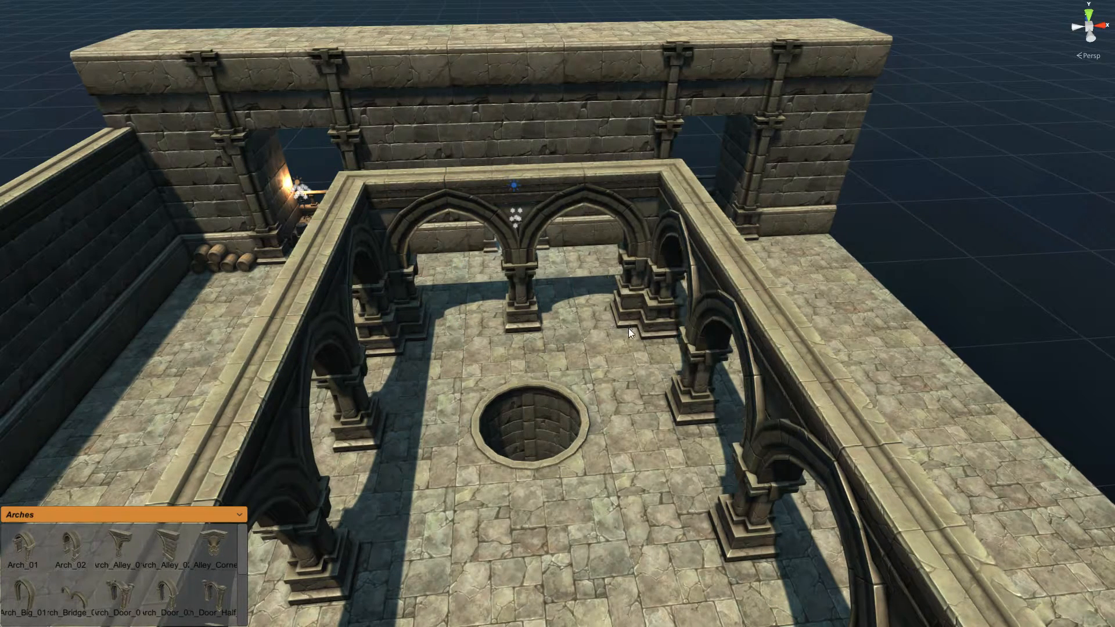
pyautogui.moveTo(841, 307); pyautogui.dragTo(641, 323, button='right')
# Step: Place the Platform_07 curved stair from Stairs and a second copy completing the circle
pyautogui.press('s')
pyautogui.press('w')
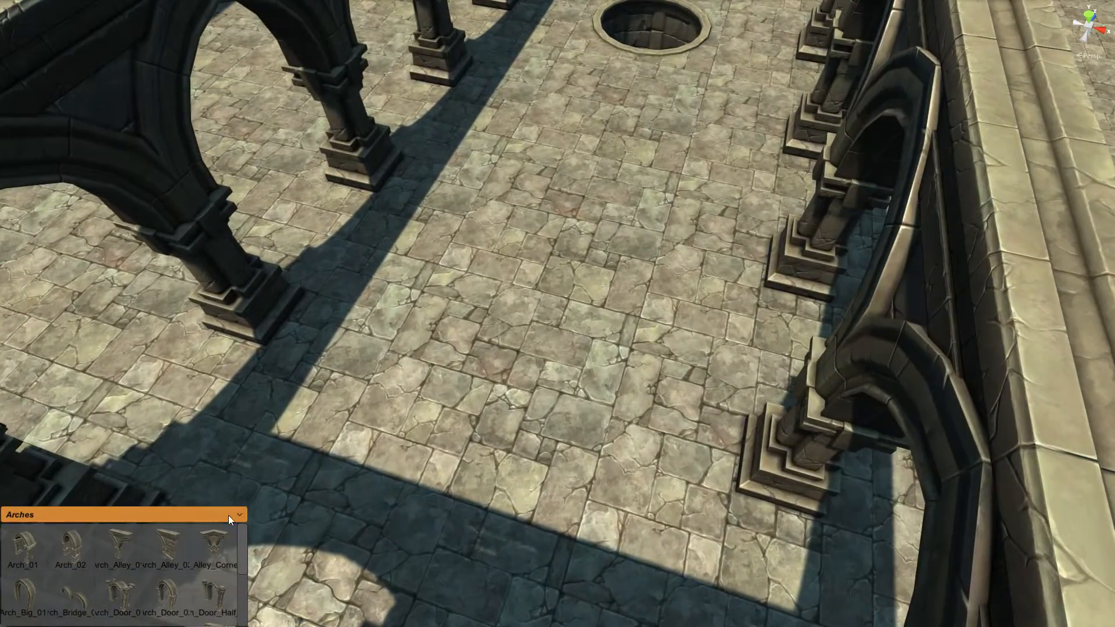
pyautogui.click(230, 517)
pyautogui.scroll(-5, 243, 581)
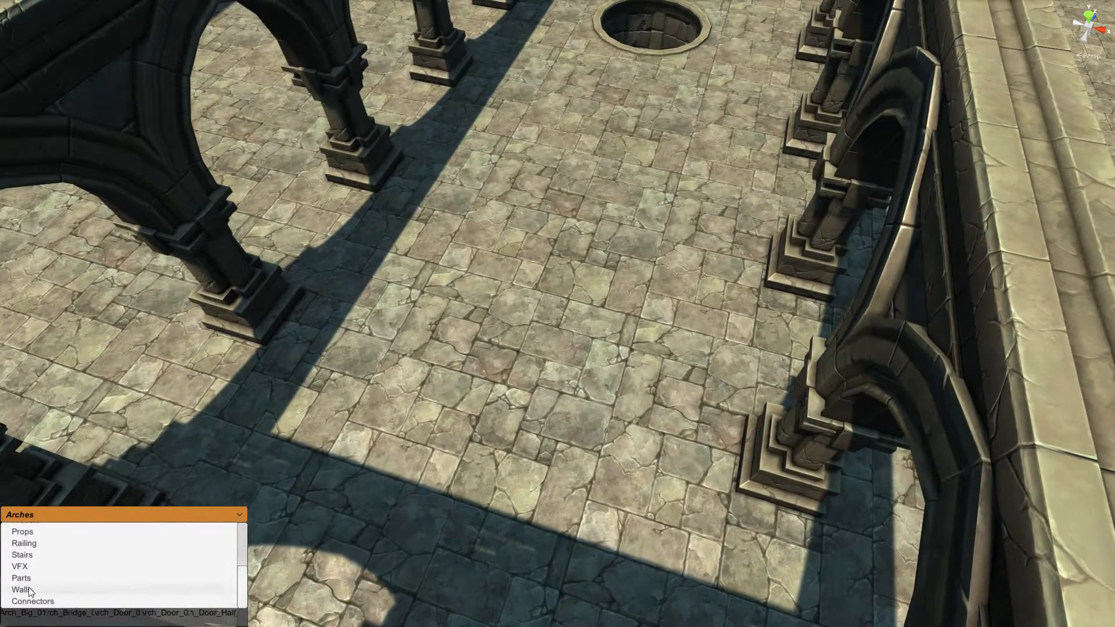
pyautogui.click(34, 556)
pyautogui.moveTo(74, 596); pyautogui.dragTo(503, 422)
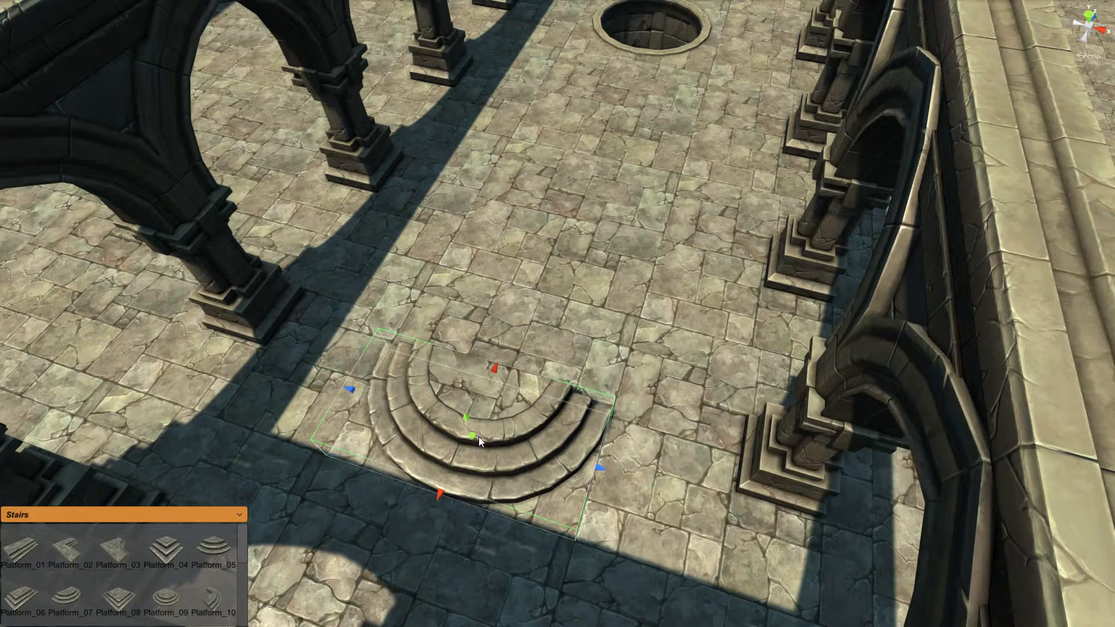
pyautogui.keyDown('shift'); pyautogui.moveTo(488, 414); pyautogui.dragTo(524, 332); pyautogui.keyUp('shift')
pyautogui.click(160, 515)
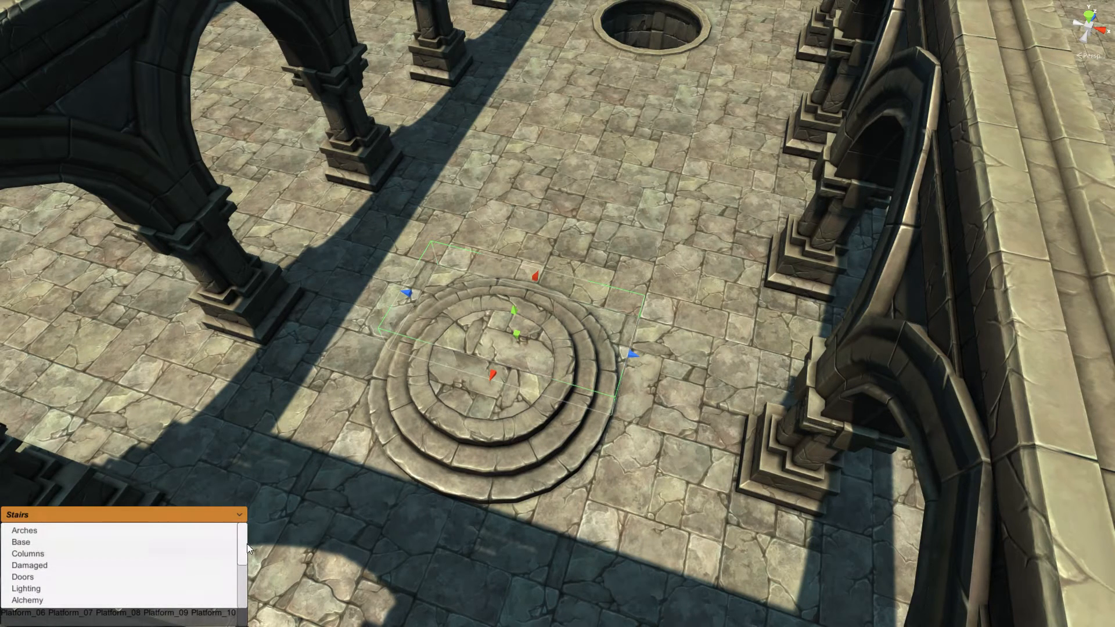
# Step: Place the Pedestal_03 column piece from the Columns palette on top of the round steps
pyautogui.moveTo(244, 549)
pyautogui.mouseDown()
pyautogui.moveTo(243, 593)
pyautogui.moveTo(241, 553)
pyautogui.mouseUp()
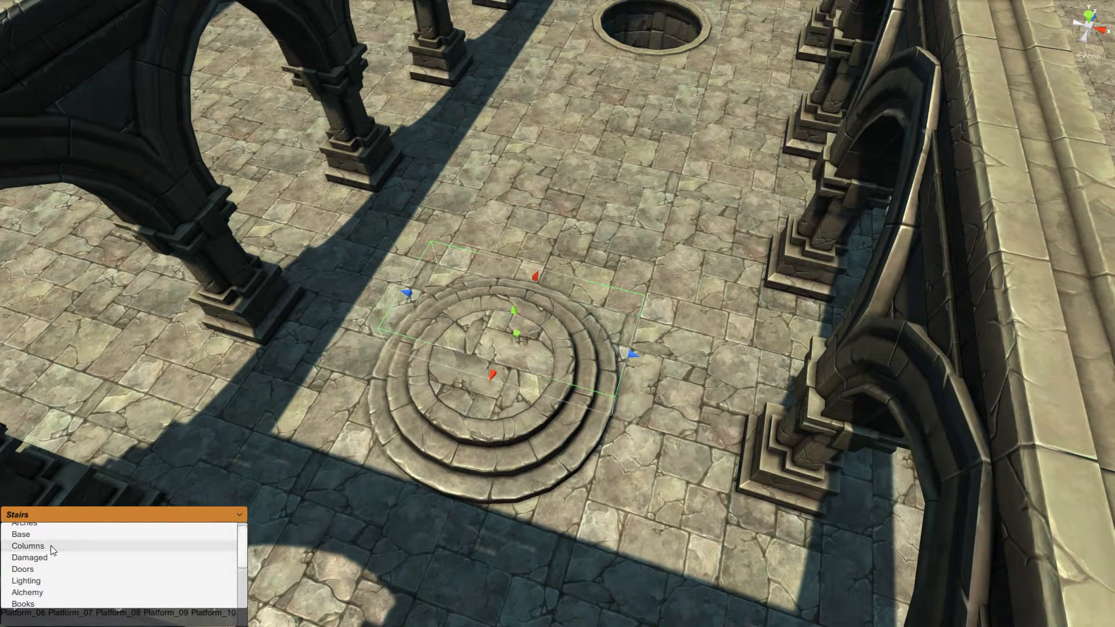
pyautogui.click(28, 546)
pyautogui.scroll(-3, 246, 563)
pyautogui.moveTo(167, 608); pyautogui.dragTo(493, 360)
pyautogui.scroll(-6, 564, 416)
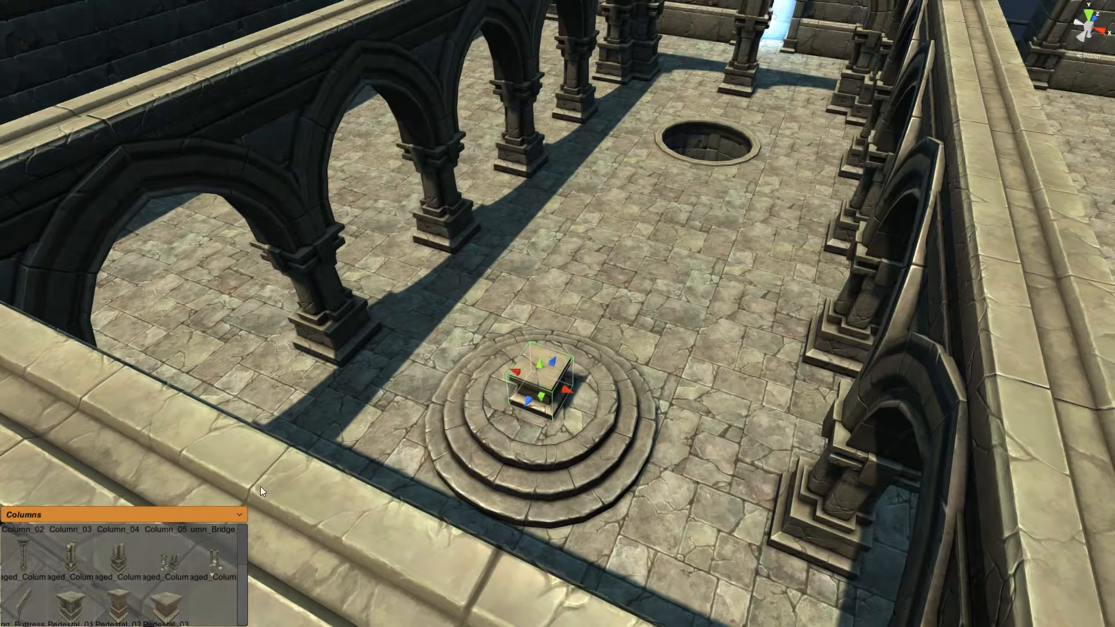
# Step: Rest a Treasure_Chest_01 from the Props palette on the pedestal
pyautogui.click(242, 514)
pyautogui.moveTo(242, 561); pyautogui.dragTo(242, 602)
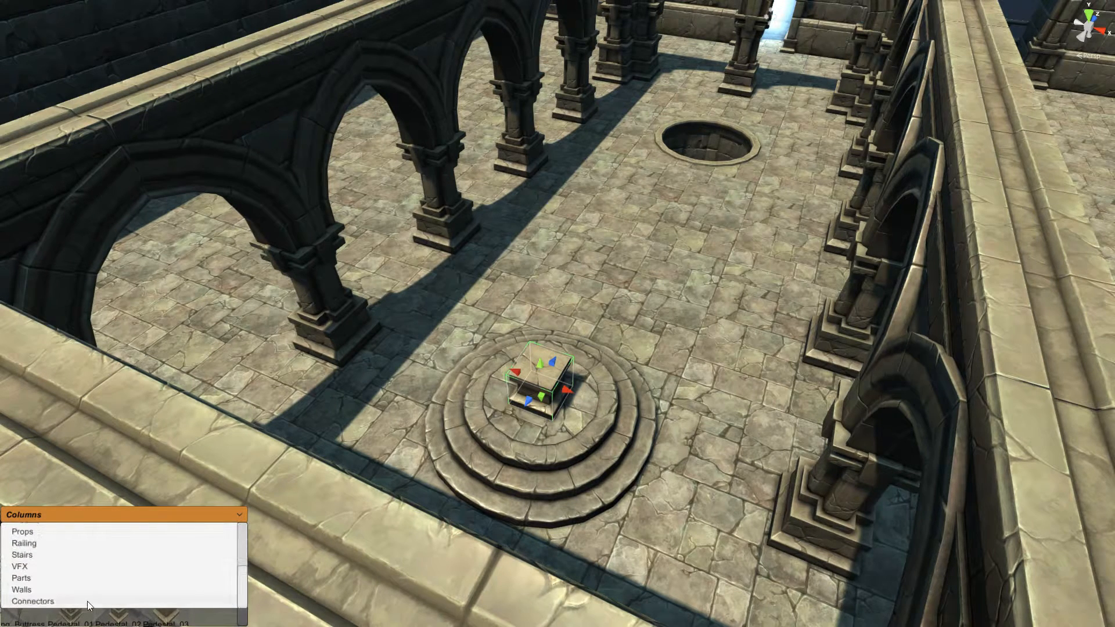
pyautogui.click(27, 534)
pyautogui.scroll(-5, 237, 559)
pyautogui.moveTo(81, 611); pyautogui.dragTo(541, 365)
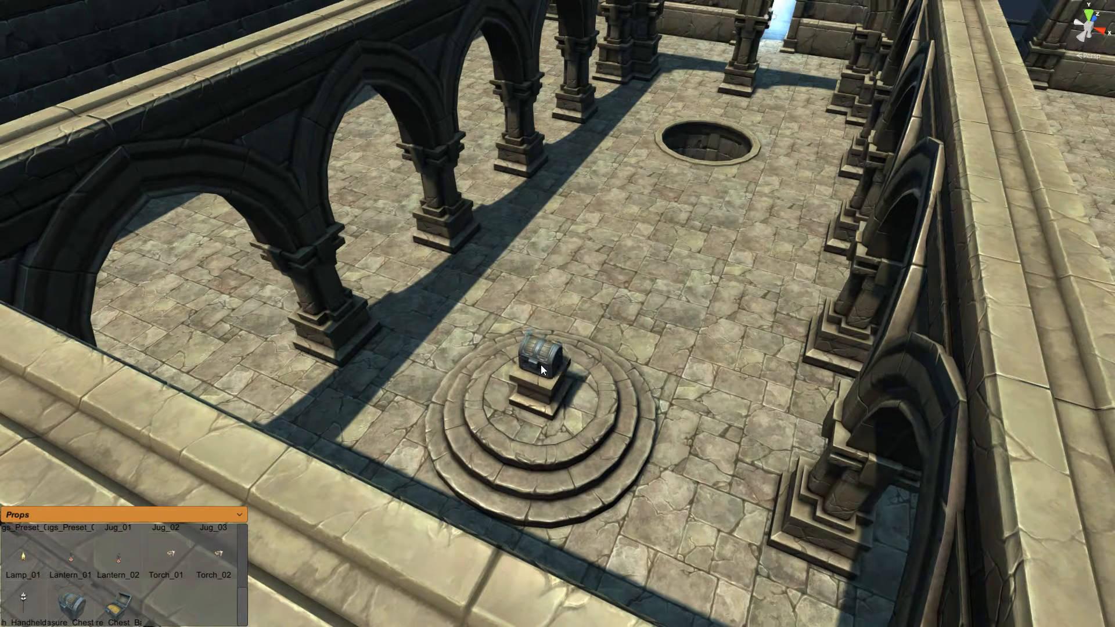
pyautogui.click(703, 323)
pyautogui.click(685, 325)
pyautogui.moveTo(686, 327); pyautogui.dragTo(645, 315, button='right')
pyautogui.press('w')
pyautogui.press('s')
pyautogui.press('s')
pyautogui.press('s')
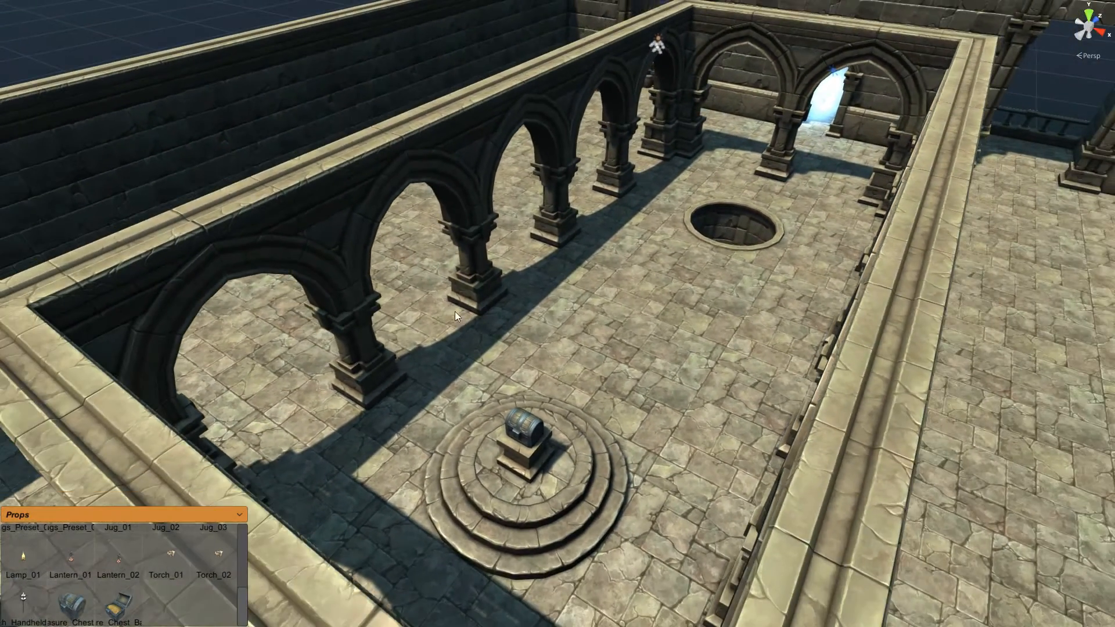
# Step: Drop a Bricks rubble pile from the Damaged palette beside the arch pillar
pyautogui.click(239, 514)
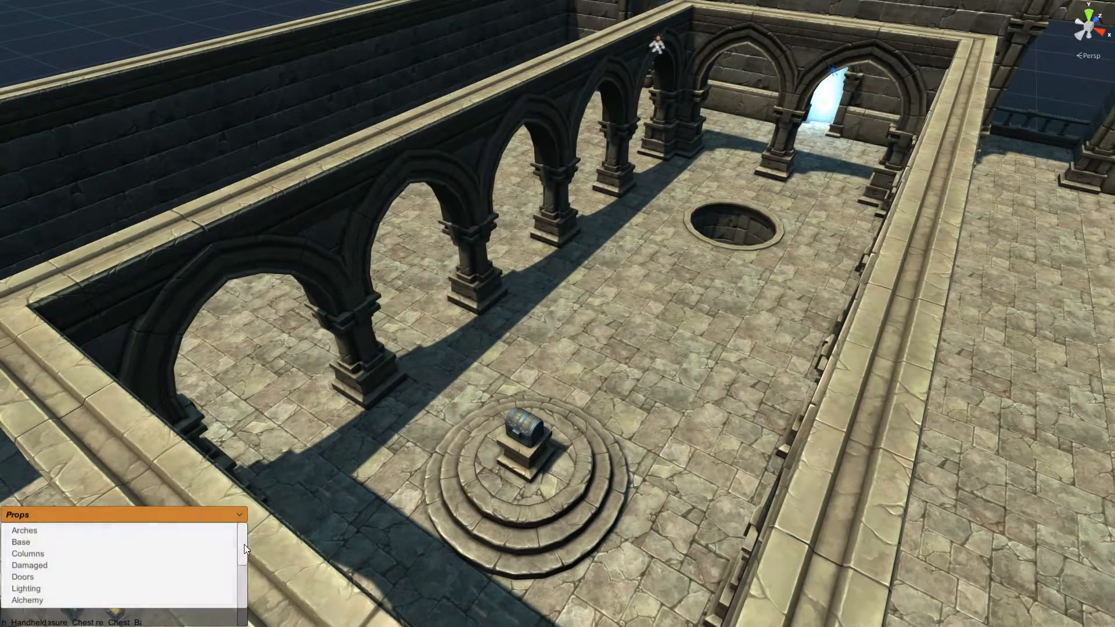
pyautogui.click(77, 566)
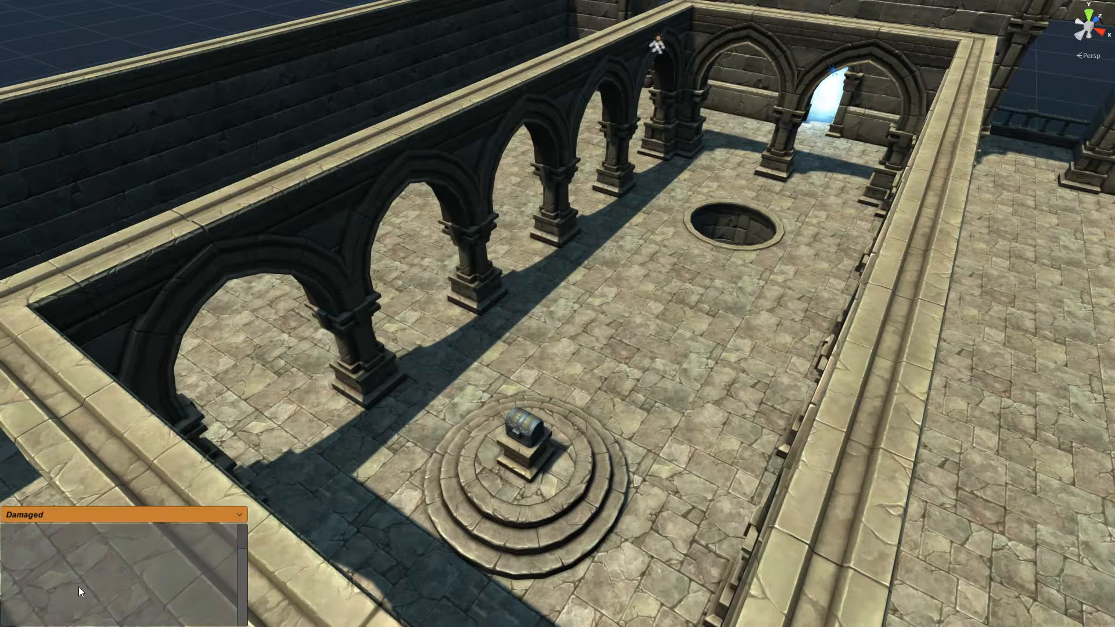
pyautogui.moveTo(147, 561); pyautogui.dragTo(471, 337)
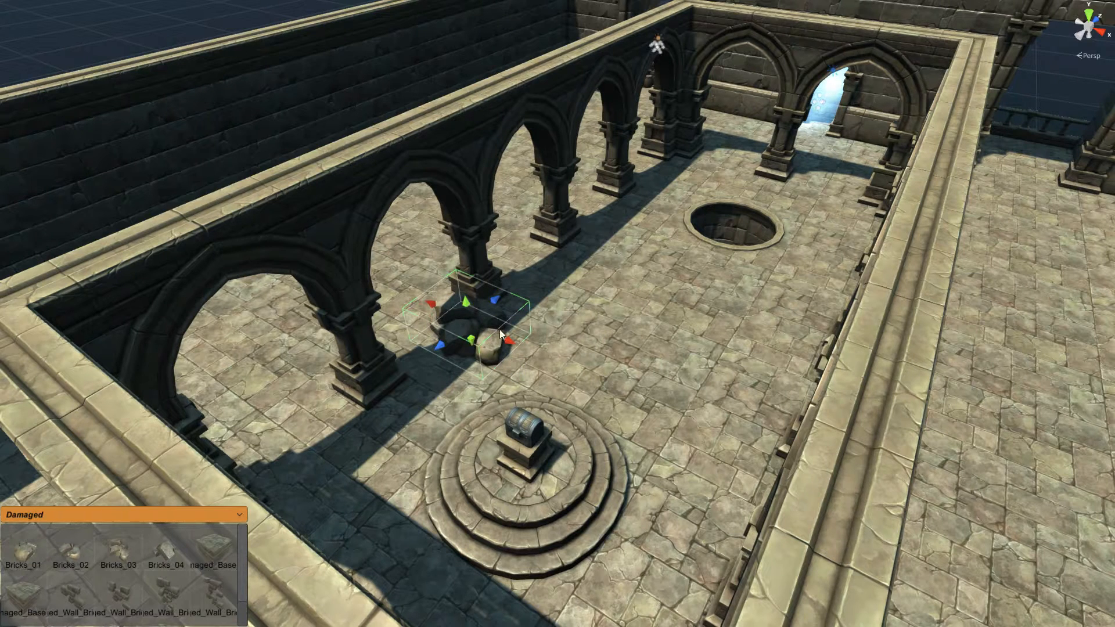
pyautogui.click(484, 349)
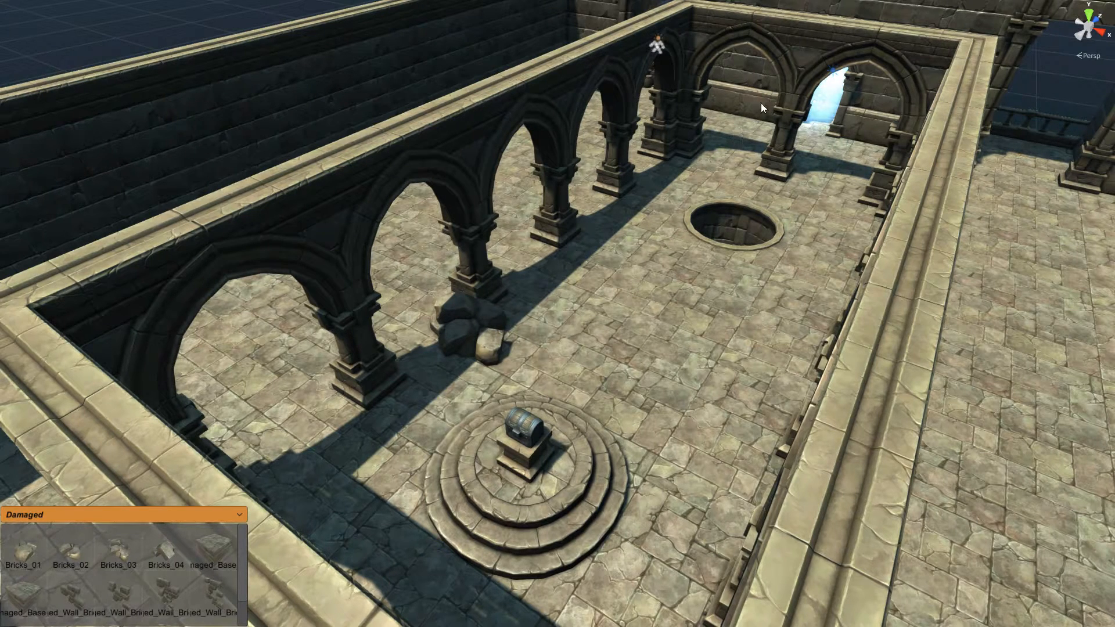
# Step: Orbit and zoom the view to look along the top of the far wall's right end
pyautogui.moveTo(802, 75); pyautogui.dragTo(513, 370, button='middle')
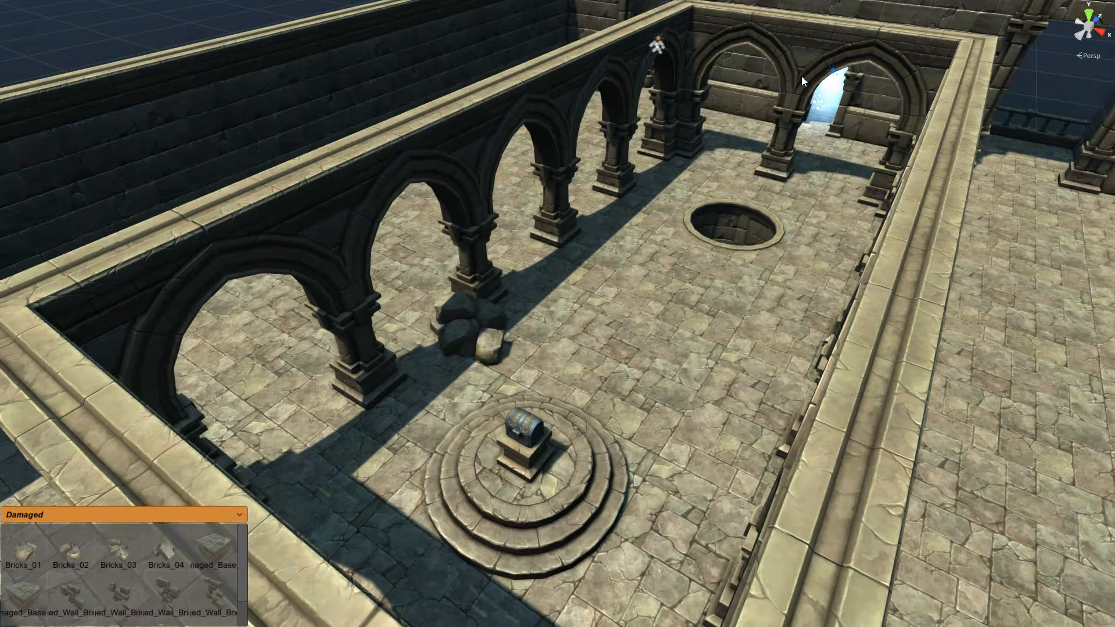
pyautogui.keyDown('alt'); pyautogui.moveTo(513, 370); pyautogui.dragTo(578, 371); pyautogui.keyUp('alt')
pyautogui.scroll(2, 572, 358)
pyautogui.moveTo(578, 372); pyautogui.dragTo(540, 356, button='right')
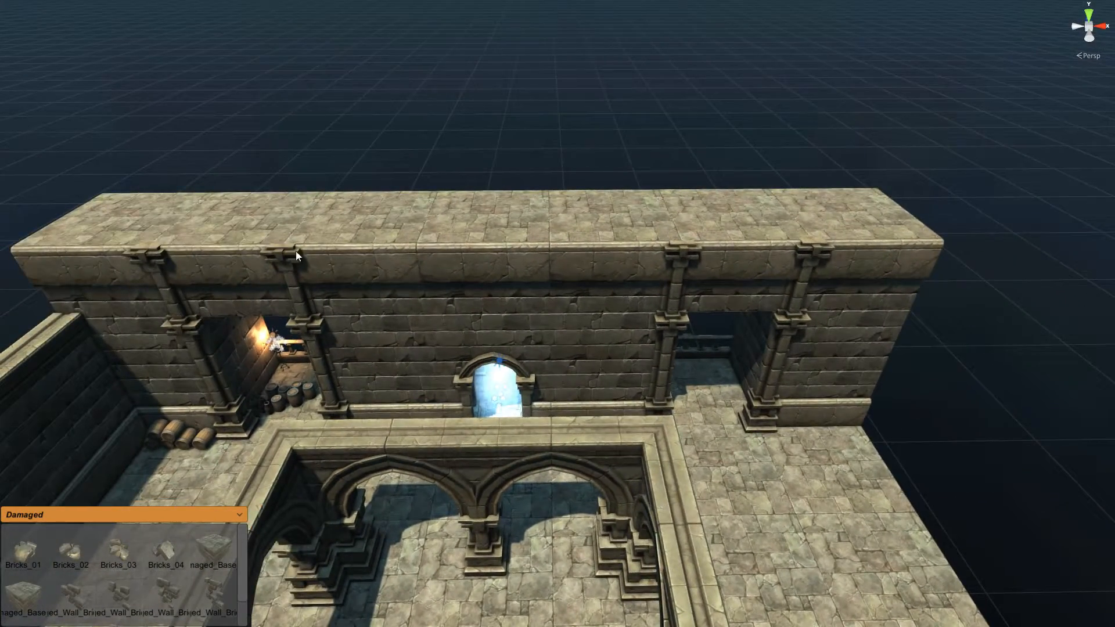
pyautogui.moveTo(373, 330); pyautogui.dragTo(389, 329, button='right')
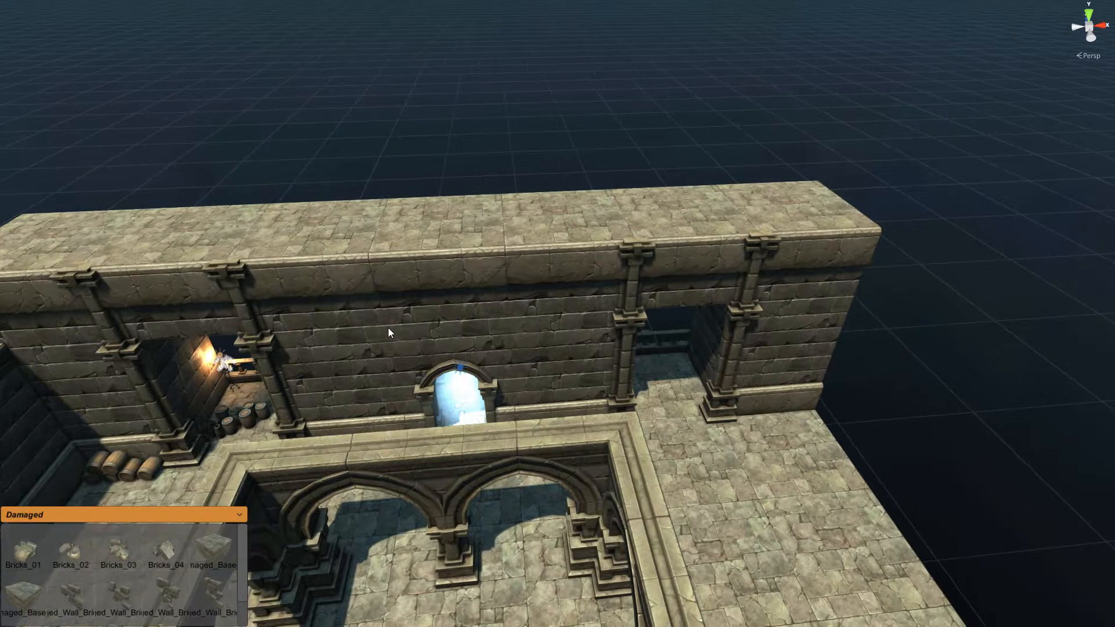
pyautogui.moveTo(209, 222); pyautogui.dragTo(196, 218, button='right')
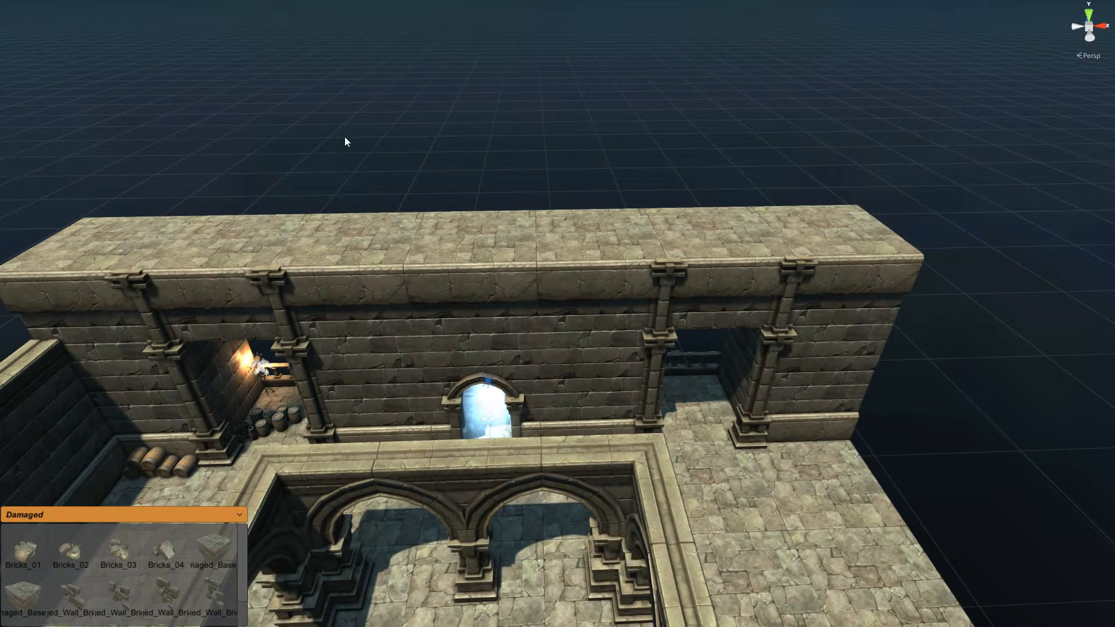
pyautogui.moveTo(307, 187); pyautogui.dragTo(346, 202, button='right')
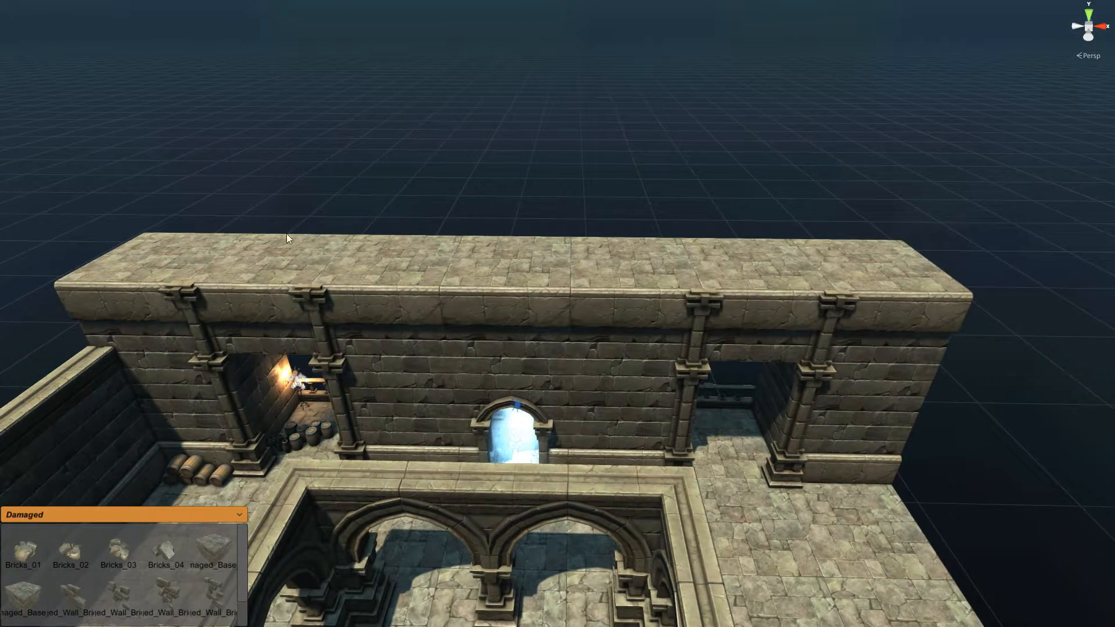
pyautogui.moveTo(254, 235); pyautogui.dragTo(669, 260, button='right')
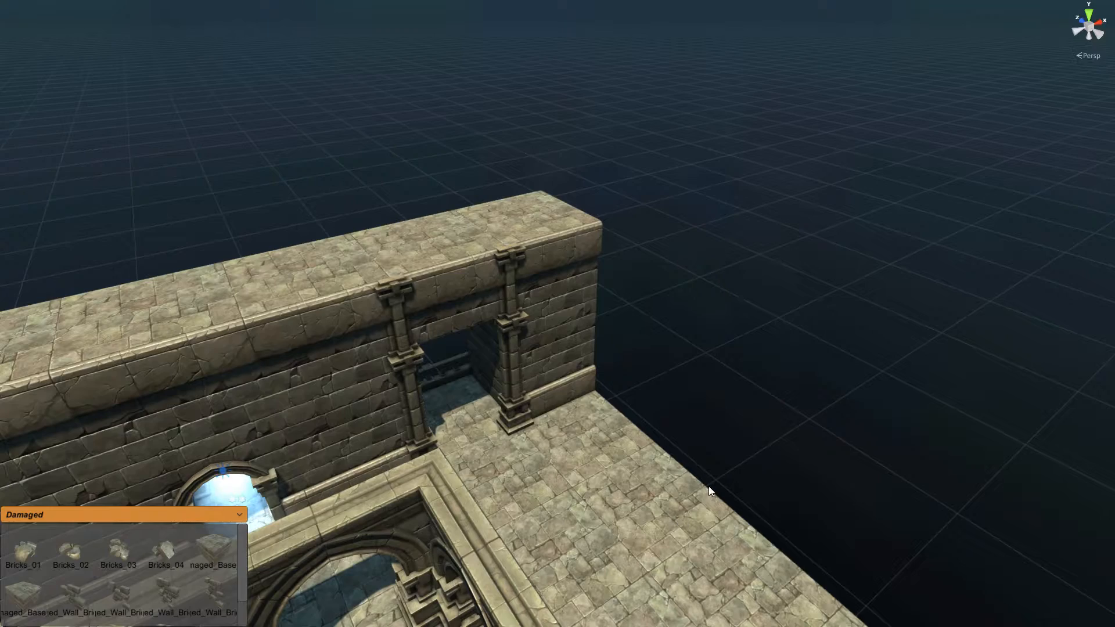
pyautogui.moveTo(674, 527); pyautogui.dragTo(667, 511, button='right')
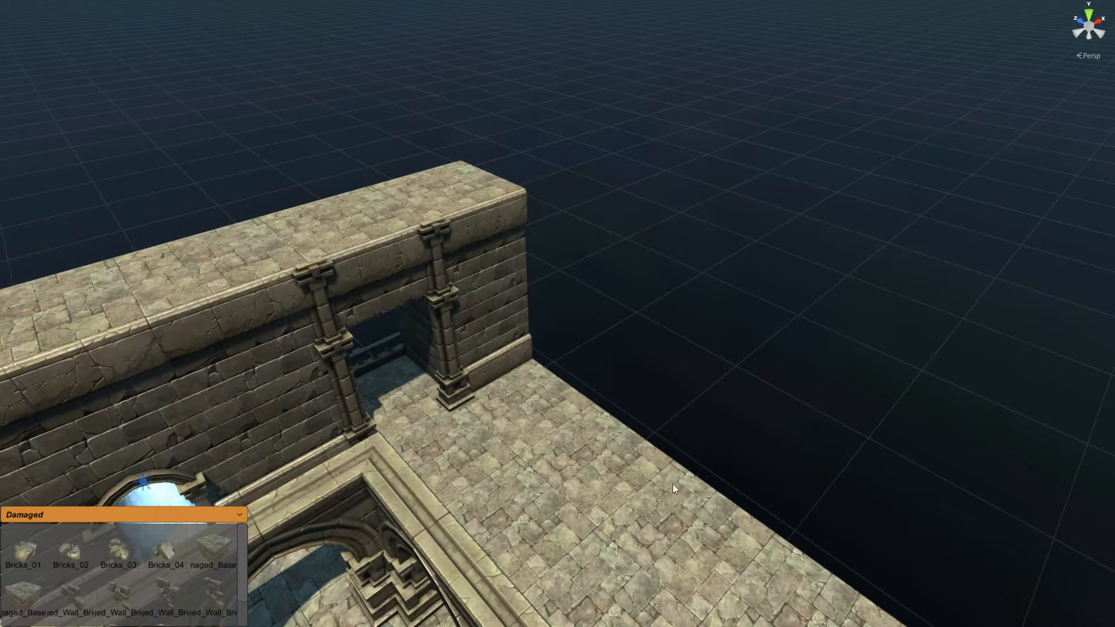
pyautogui.moveTo(558, 401); pyautogui.dragTo(572, 447, button='right')
pyautogui.scroll(2, 451, 387)
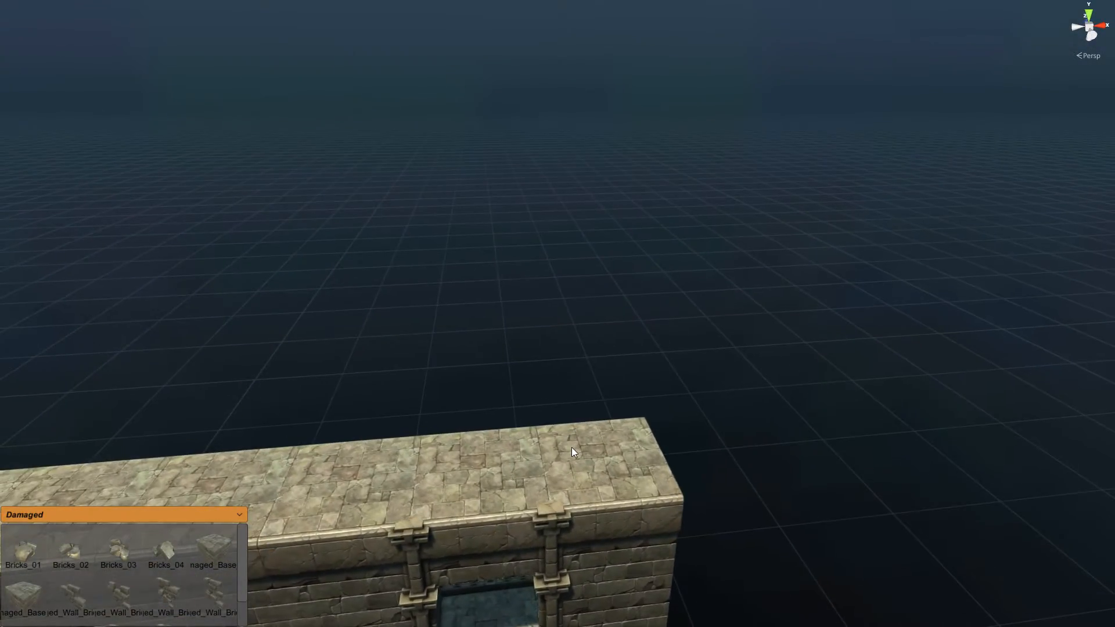
# Step: Select two wall-top blocks and extrude them backward into a projecting ledge
pyautogui.click(384, 460)
pyautogui.keyDown('shift'); pyautogui.click(470, 458); pyautogui.keyUp('shift')
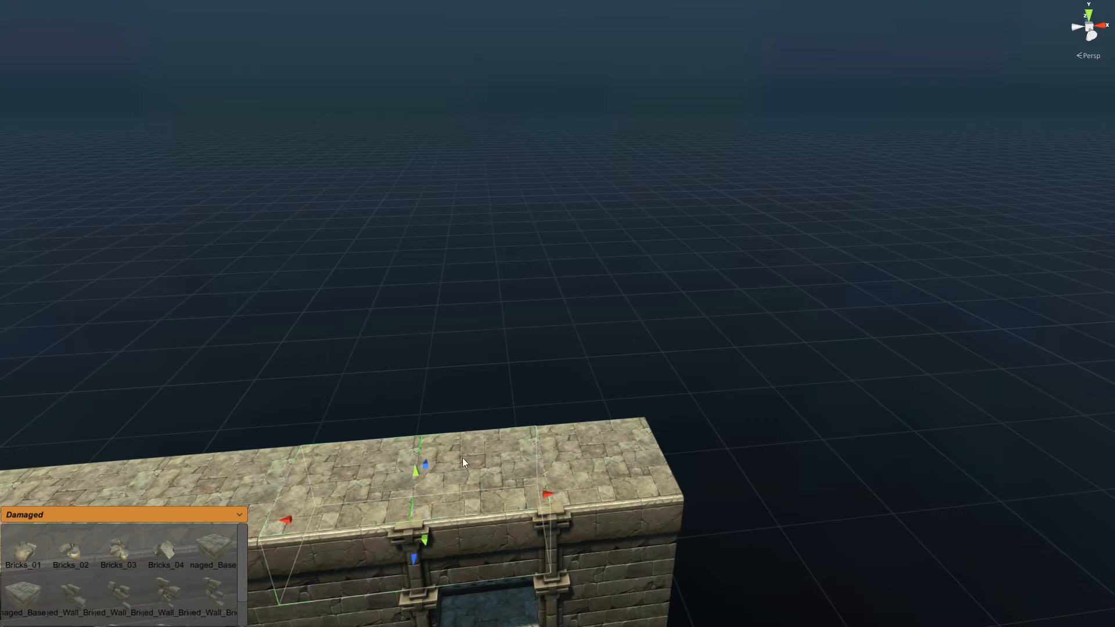
pyautogui.moveTo(425, 465); pyautogui.dragTo(435, 390)
pyautogui.moveTo(584, 345); pyautogui.dragTo(679, 310, button='middle')
pyautogui.click(679, 311)
pyautogui.click(195, 516)
pyautogui.scroll(-3, 241, 605)
# Step: Place an Exit_Blocker_Large wall piece from Connectors at the platform's near edge
pyautogui.click(46, 600)
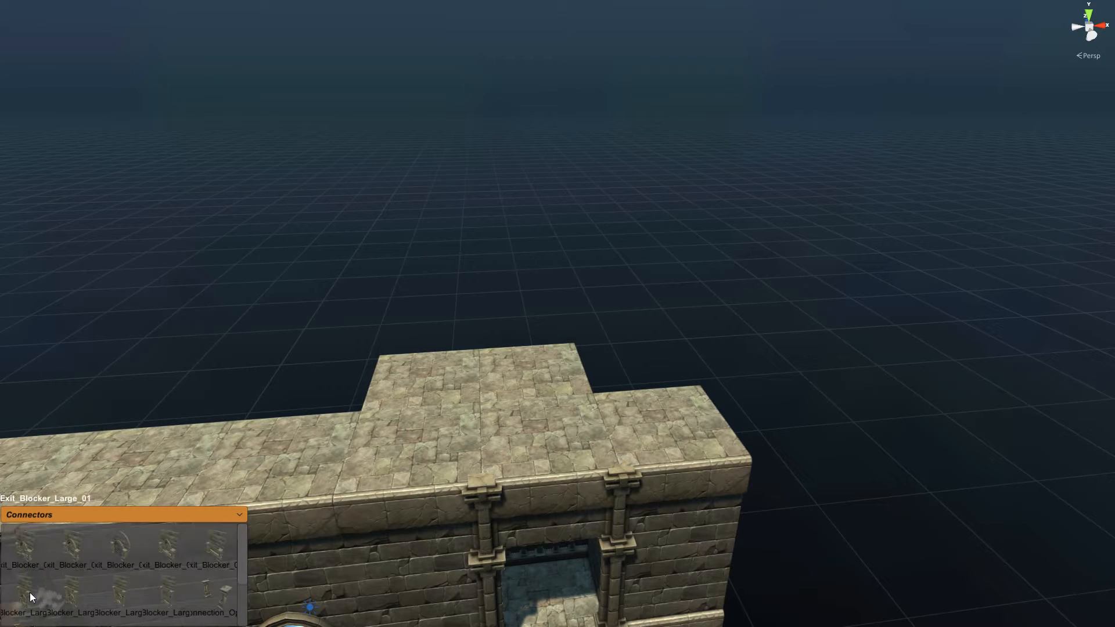
pyautogui.click(166, 604)
pyautogui.click(561, 322)
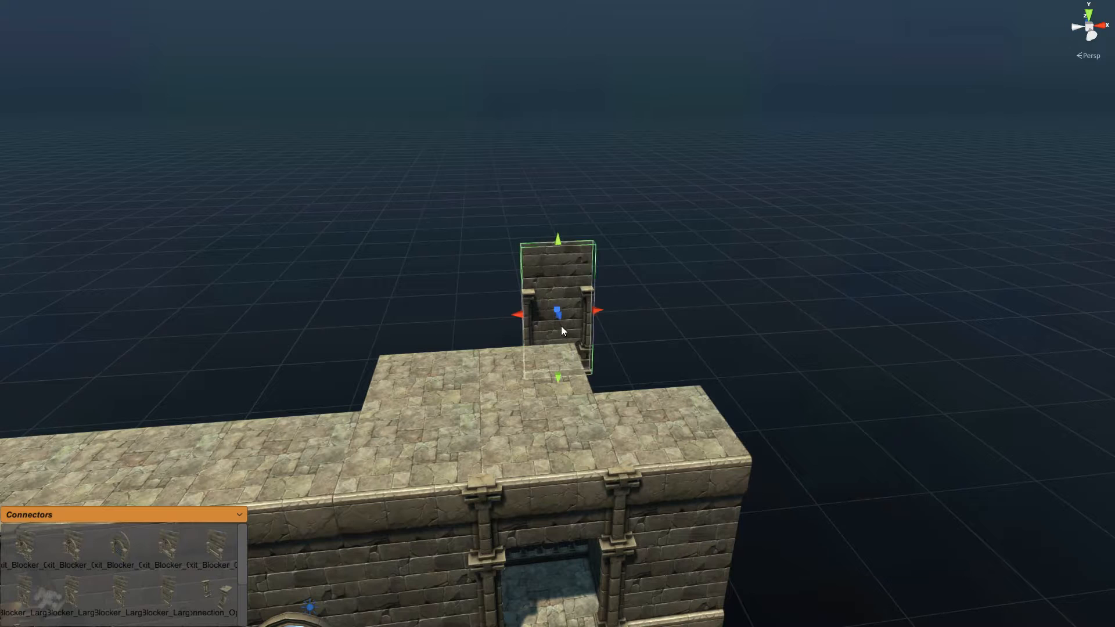
pyautogui.moveTo(561, 339); pyautogui.dragTo(528, 353)
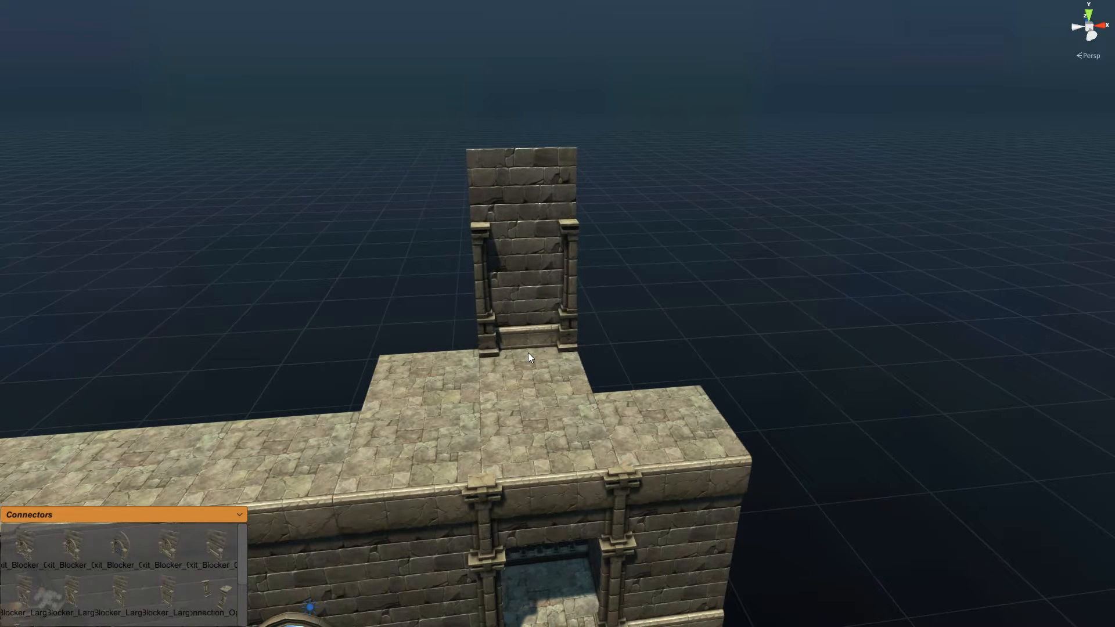
# Step: Snap an arched Connectors wall piece onto the rear wall of the terrace
pyautogui.click(122, 605)
pyautogui.click(604, 369)
pyautogui.moveTo(604, 369); pyautogui.dragTo(426, 358)
pyautogui.click(737, 254)
pyautogui.moveTo(723, 258); pyautogui.dragTo(456, 295, button='right')
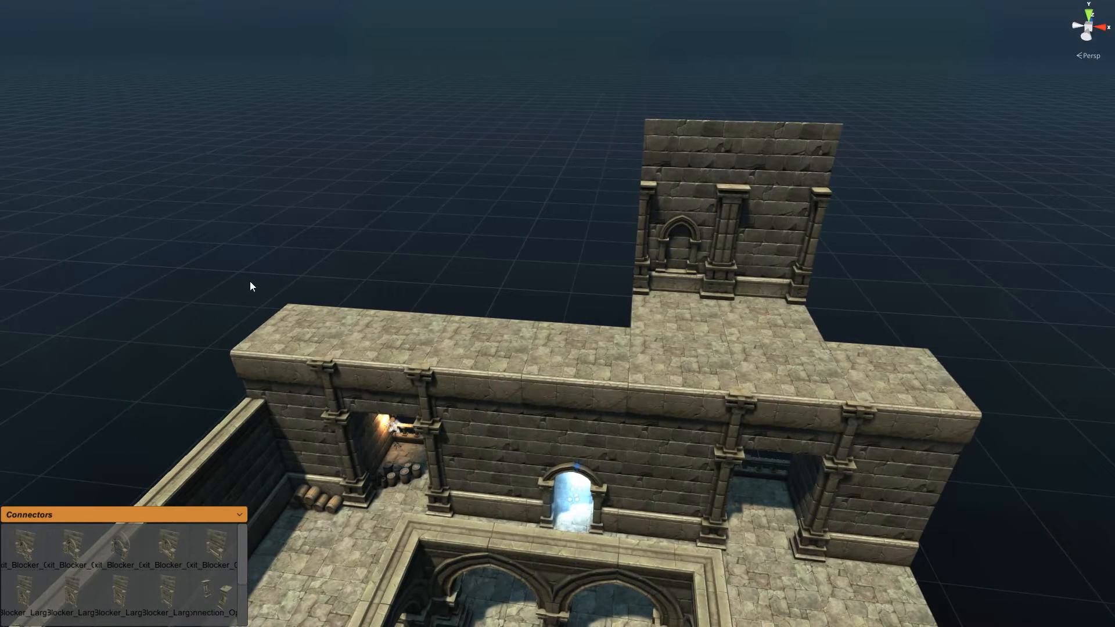
# Step: Copy the arched wall section and its floor tile along the row into a long wall
pyautogui.click(689, 218)
pyautogui.click(779, 227)
pyautogui.click(707, 324)
pyautogui.moveTo(512, 285); pyautogui.dragTo(534, 292, button='right')
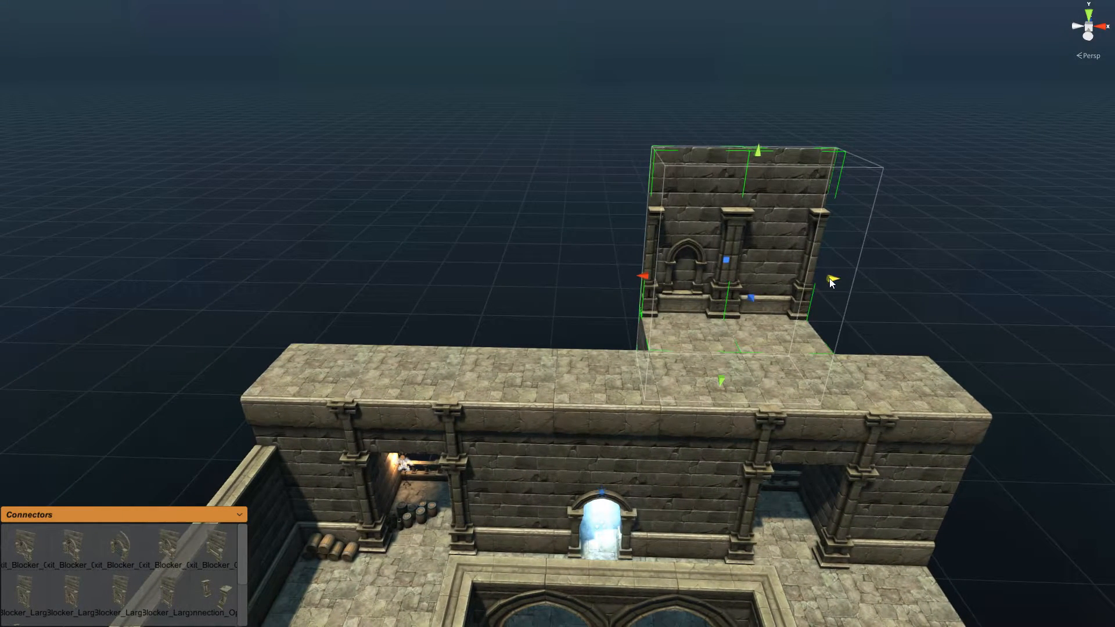
pyautogui.moveTo(825, 279); pyautogui.dragTo(437, 288)
pyautogui.click(559, 112)
# Step: Extrude a tall wall block at the wall's end and widen the floor outward
pyautogui.moveTo(559, 114); pyautogui.dragTo(603, 170, button='right')
pyautogui.scroll(2, 603, 173)
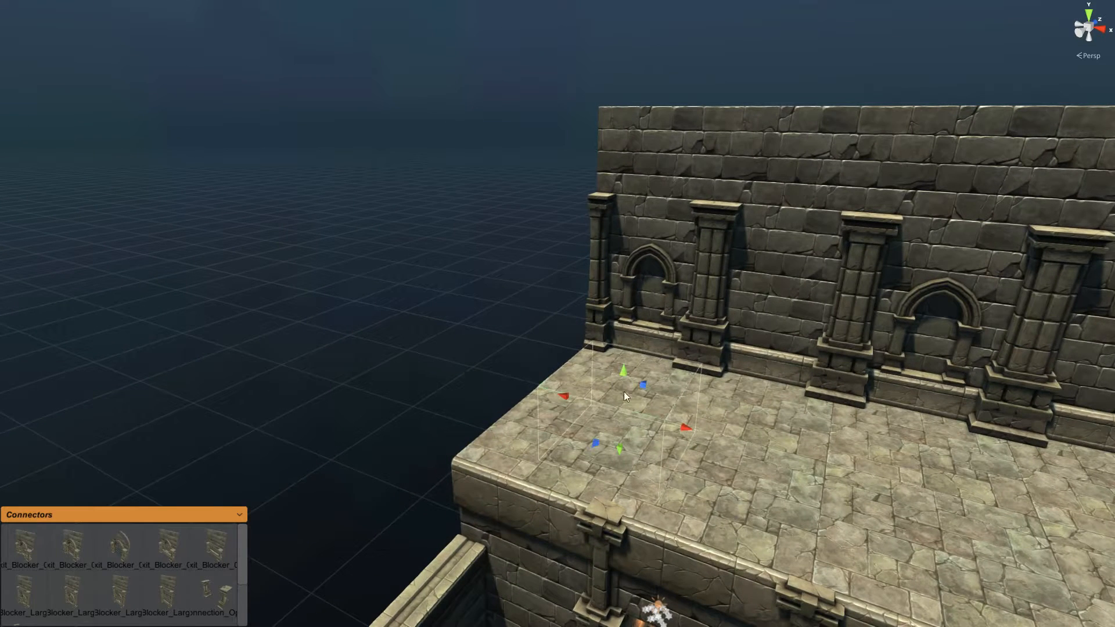
pyautogui.moveTo(683, 432); pyautogui.dragTo(551, 396)
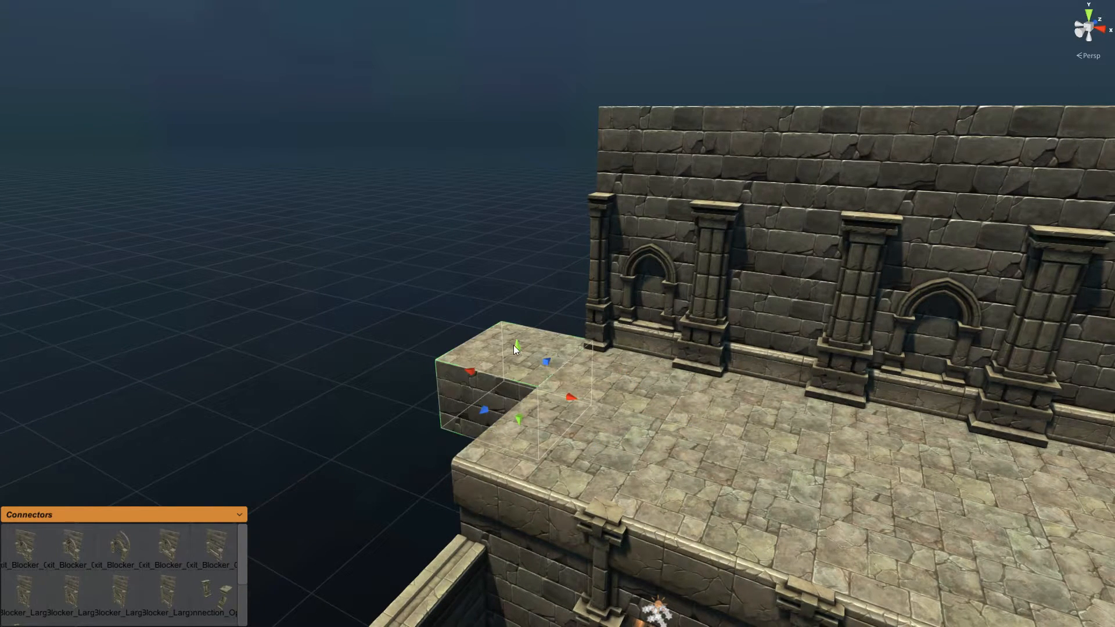
pyautogui.moveTo(514, 348); pyautogui.dragTo(519, 95)
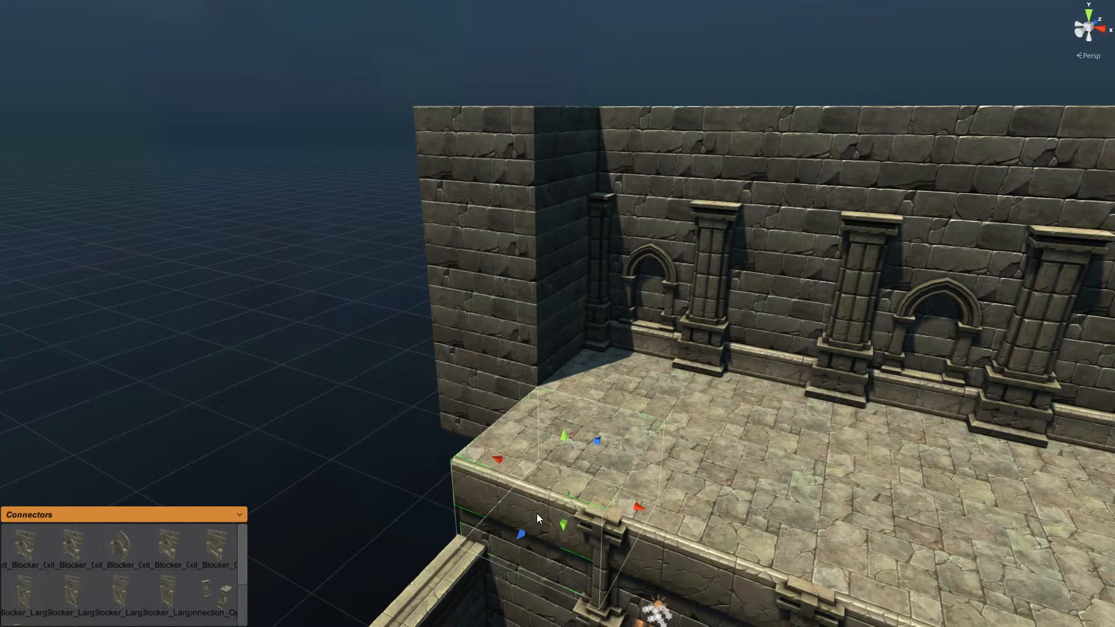
pyautogui.moveTo(638, 505); pyautogui.dragTo(458, 445)
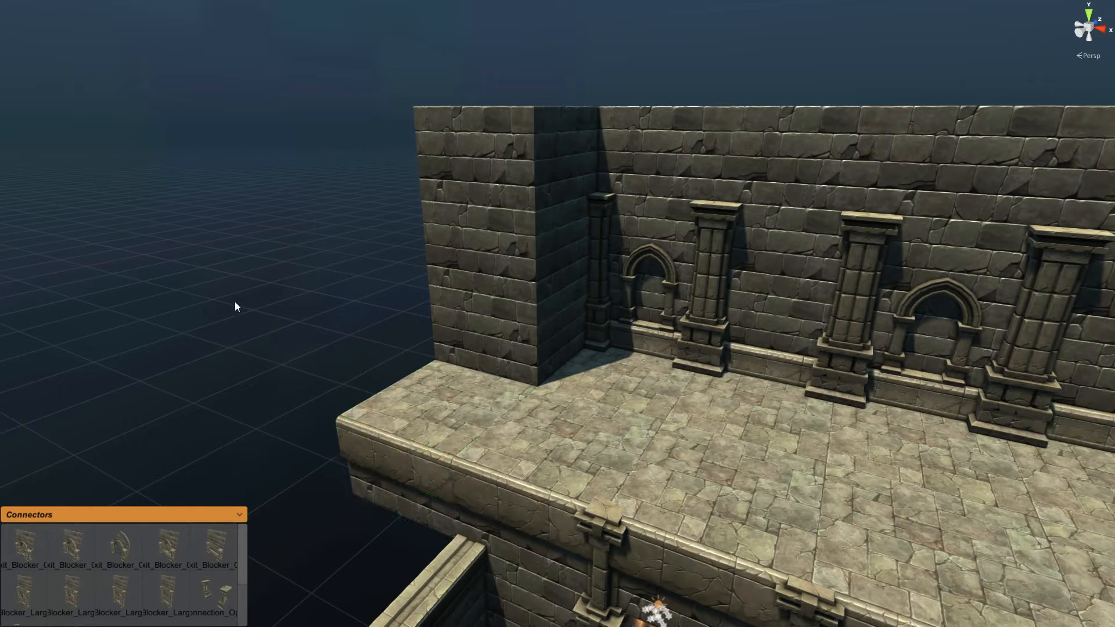
# Step: Place a Base_Arch_01 block from the Base palette at the floor's outer edge
pyautogui.click(144, 516)
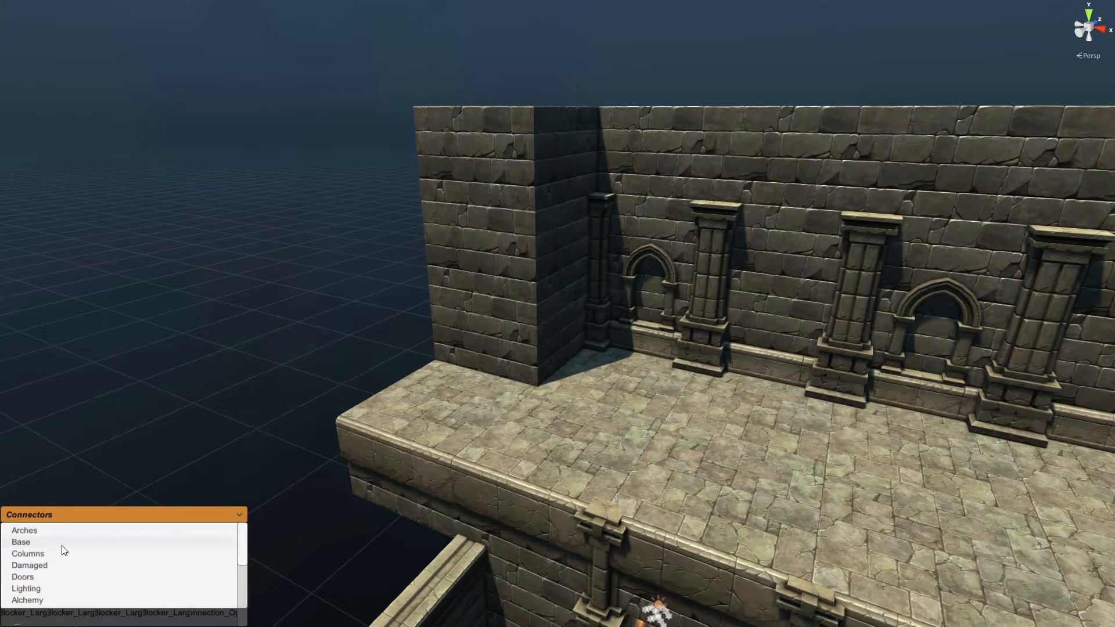
pyautogui.click(21, 543)
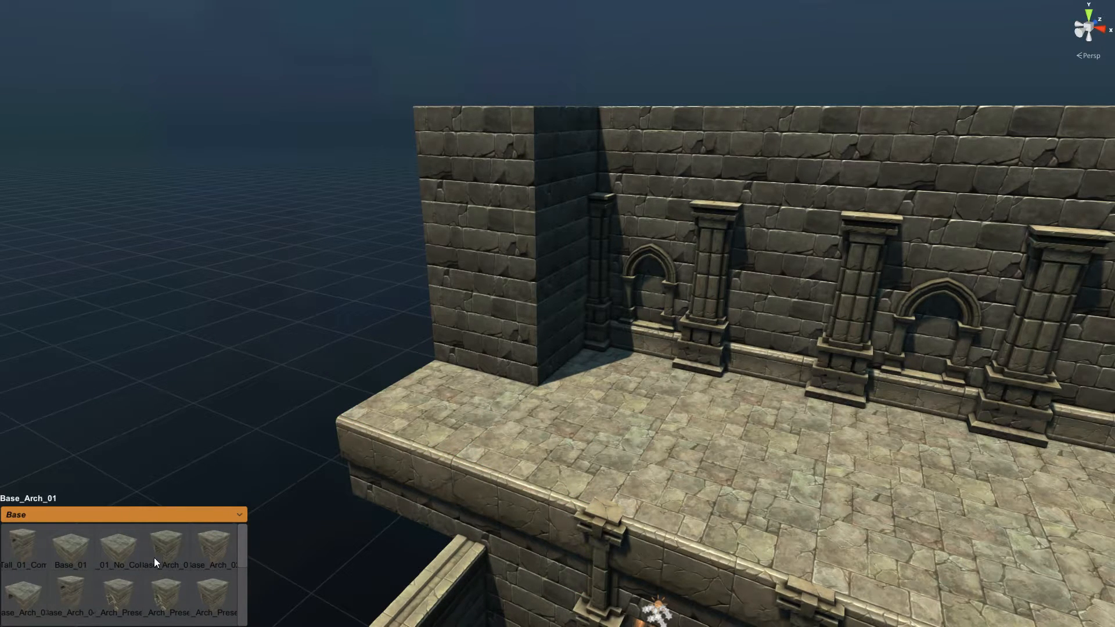
pyautogui.moveTo(154, 558); pyautogui.dragTo(603, 360)
pyautogui.moveTo(620, 318); pyautogui.dragTo(443, 406)
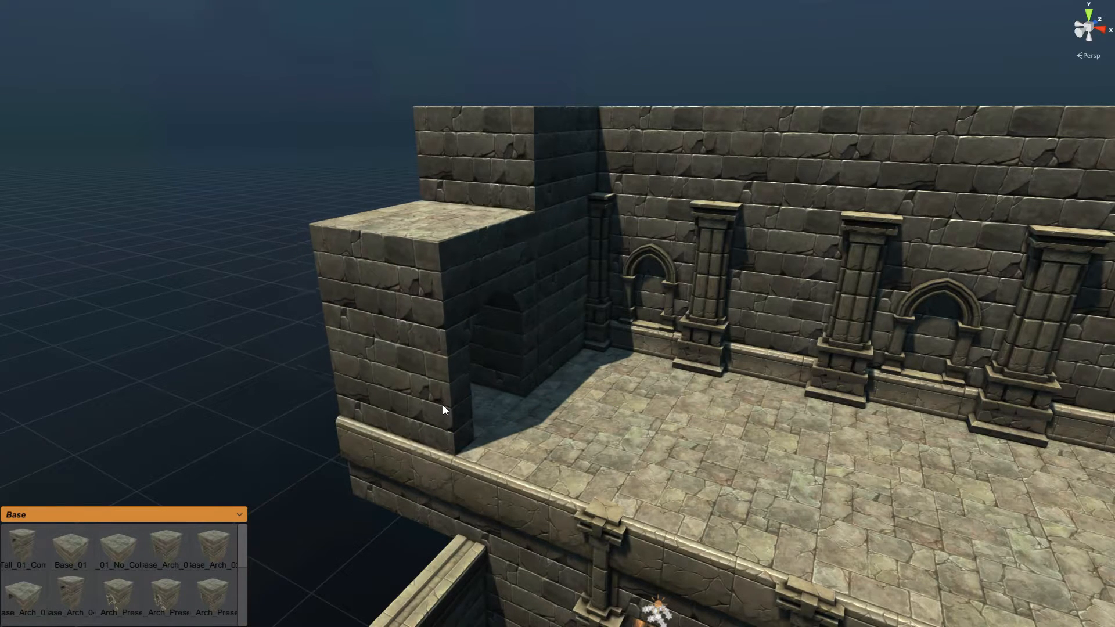
pyautogui.moveTo(495, 398); pyautogui.dragTo(454, 395, button='right')
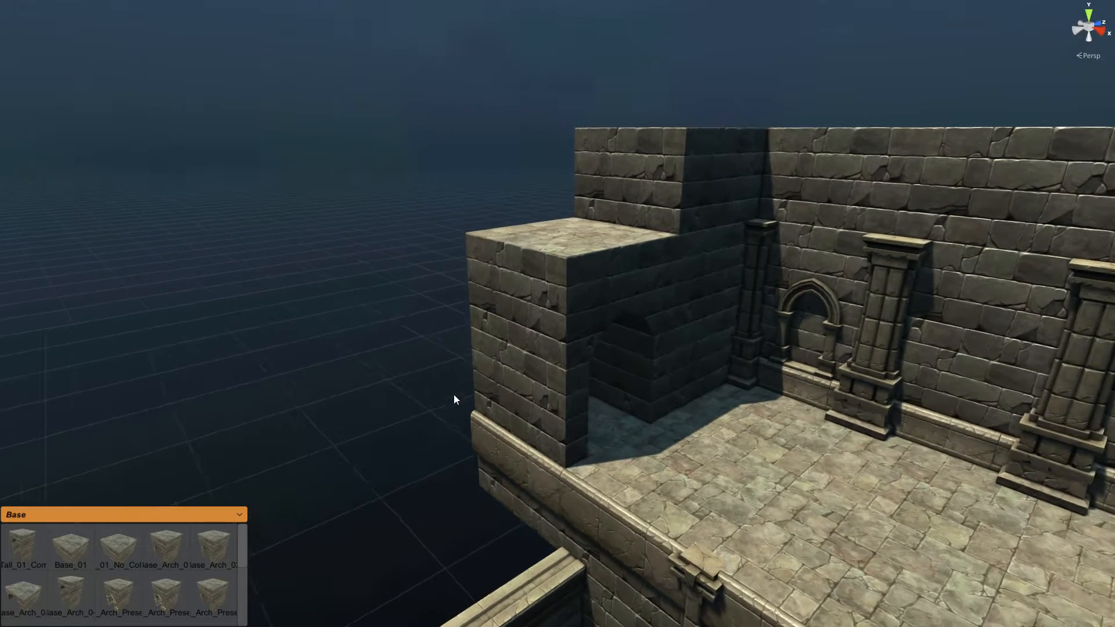
# Step: Shift the upper stone block one snap left onto the new arch block
pyautogui.click(688, 183)
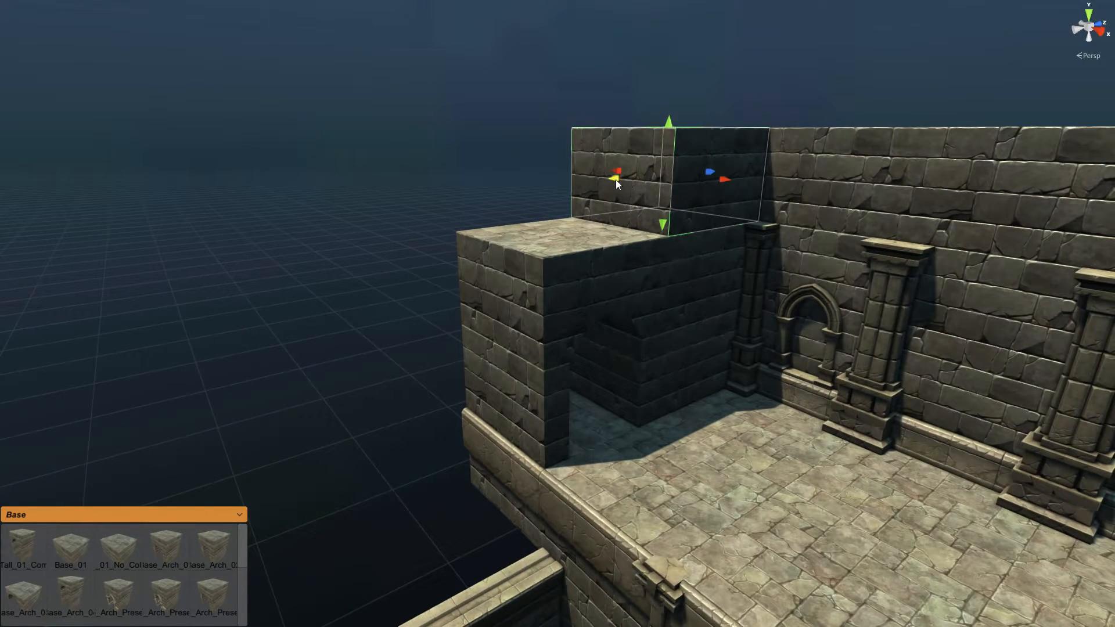
pyautogui.moveTo(533, 192); pyautogui.dragTo(483, 203)
pyautogui.moveTo(365, 220); pyautogui.dragTo(383, 245, button='right')
pyautogui.scroll(-4, 382, 245)
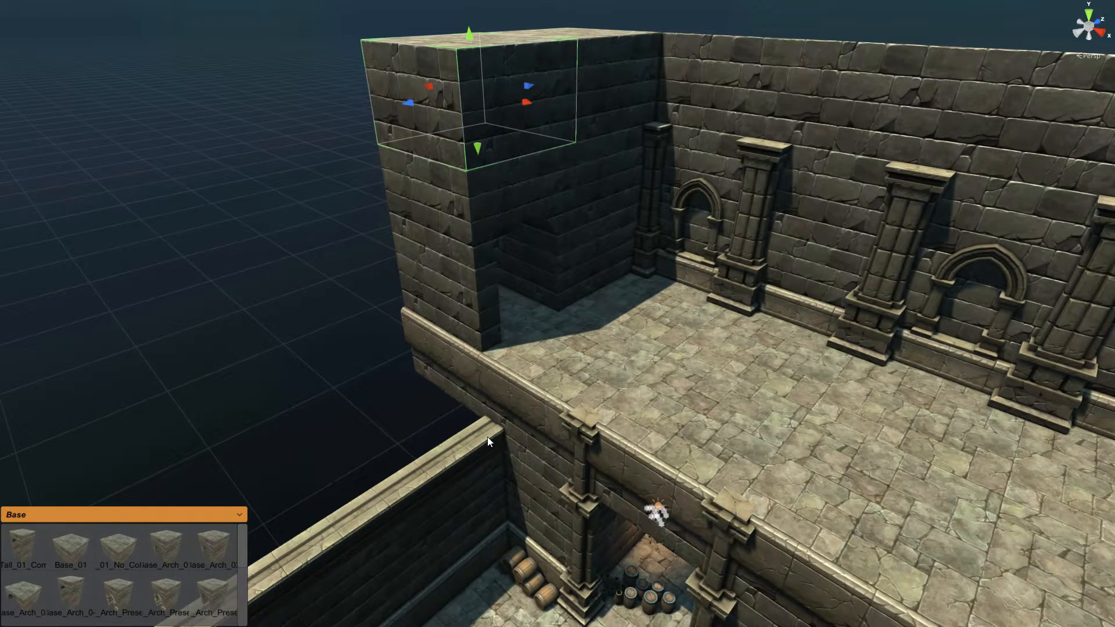
pyautogui.scroll(-2, 488, 435)
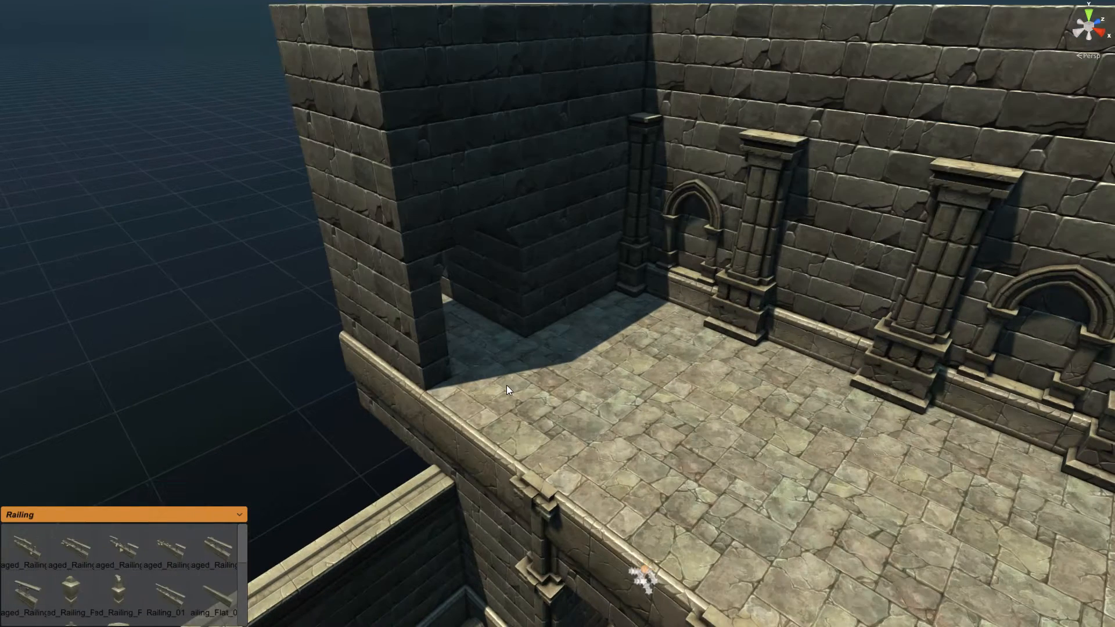
# Step: Place the arched wooden door from the Doors palette, turned a quarter, in the tower's corner opening
pyautogui.click(244, 509)
pyautogui.click(29, 575)
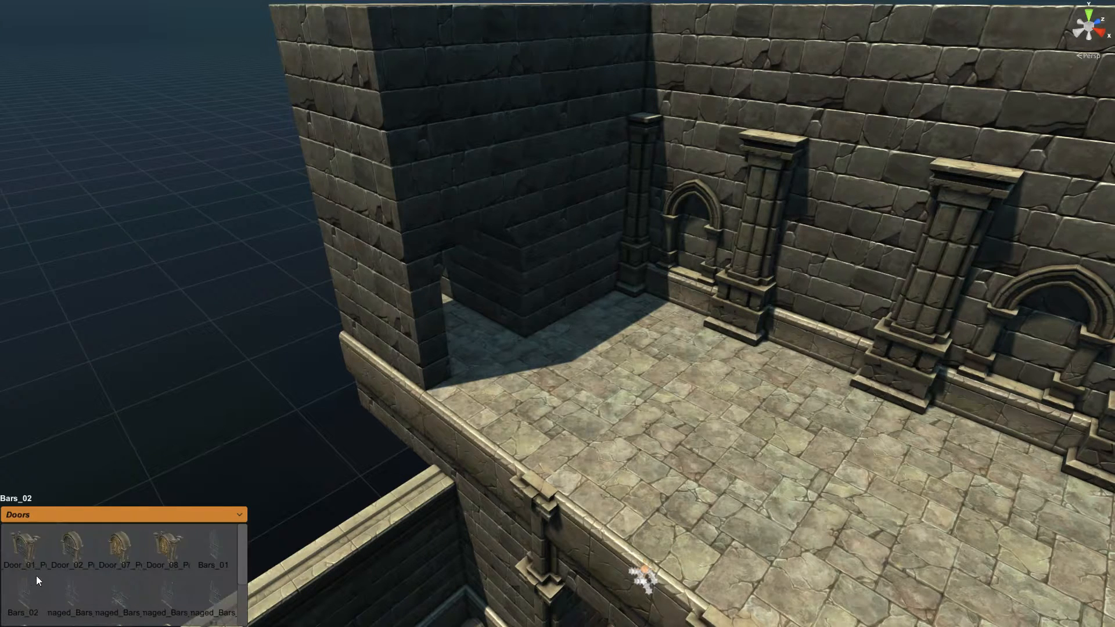
pyautogui.click(65, 547)
pyautogui.moveTo(598, 333); pyautogui.dragTo(565, 383)
pyautogui.press('y')
pyautogui.press('y')
pyautogui.press('y')
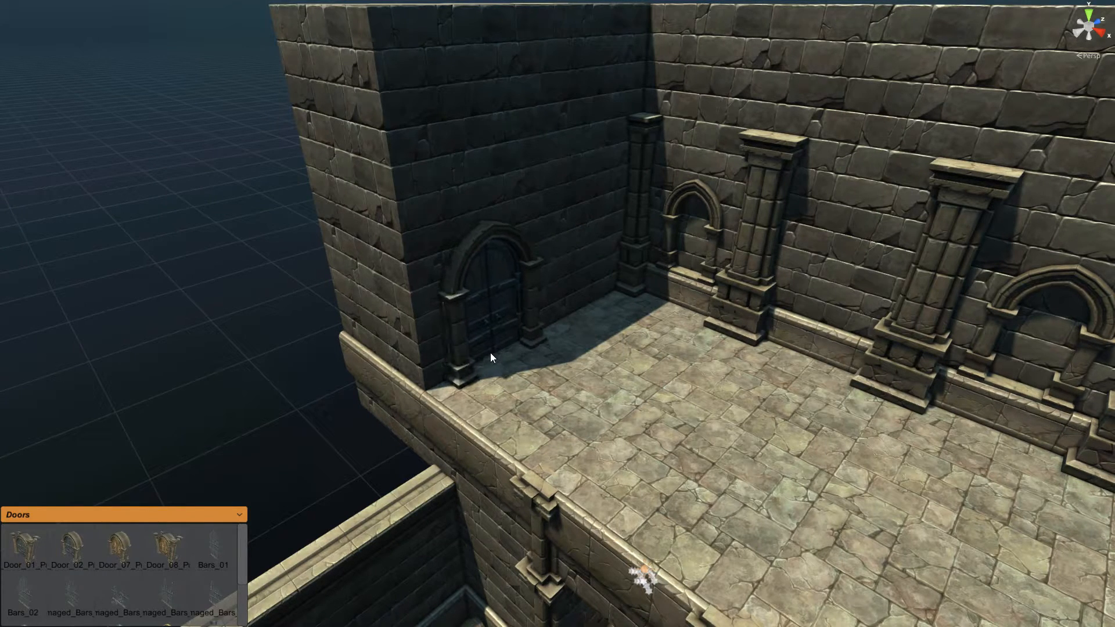
pyautogui.click(489, 352)
pyautogui.click(277, 374)
pyautogui.press('d')
pyautogui.moveTo(468, 358); pyautogui.dragTo(561, 408, button='right')
pyautogui.press('w')
pyautogui.press('s')
pyautogui.press('a')
pyautogui.scroll(-1, 560, 408)
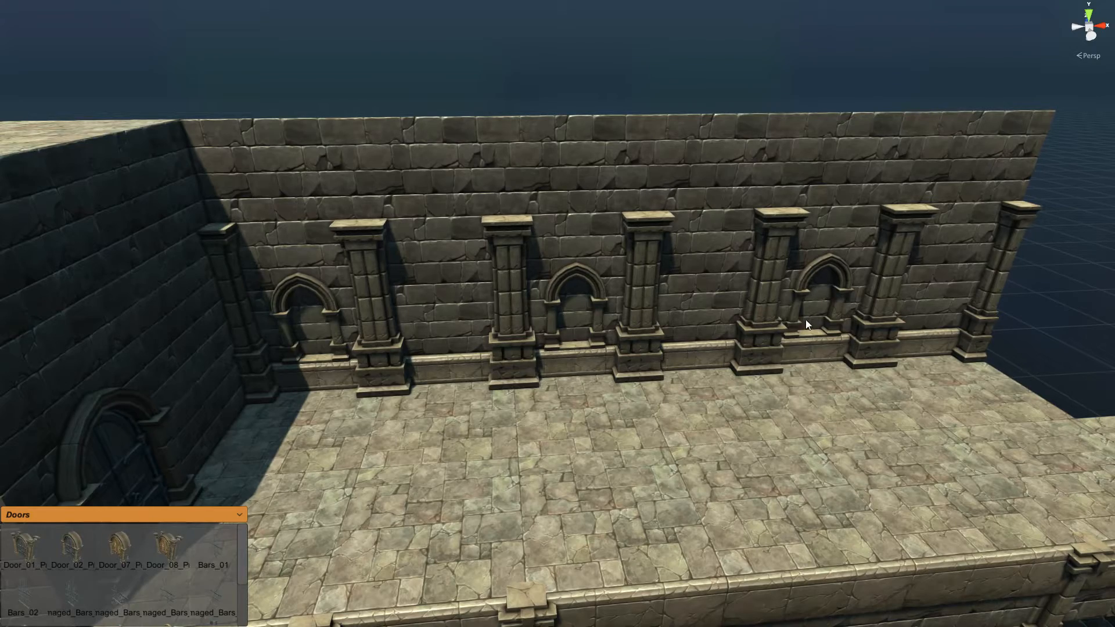
pyautogui.moveTo(355, 354); pyautogui.dragTo(340, 355, button='right')
# Step: Pick the Torch_01 prop from the Props palette
pyautogui.click(179, 516)
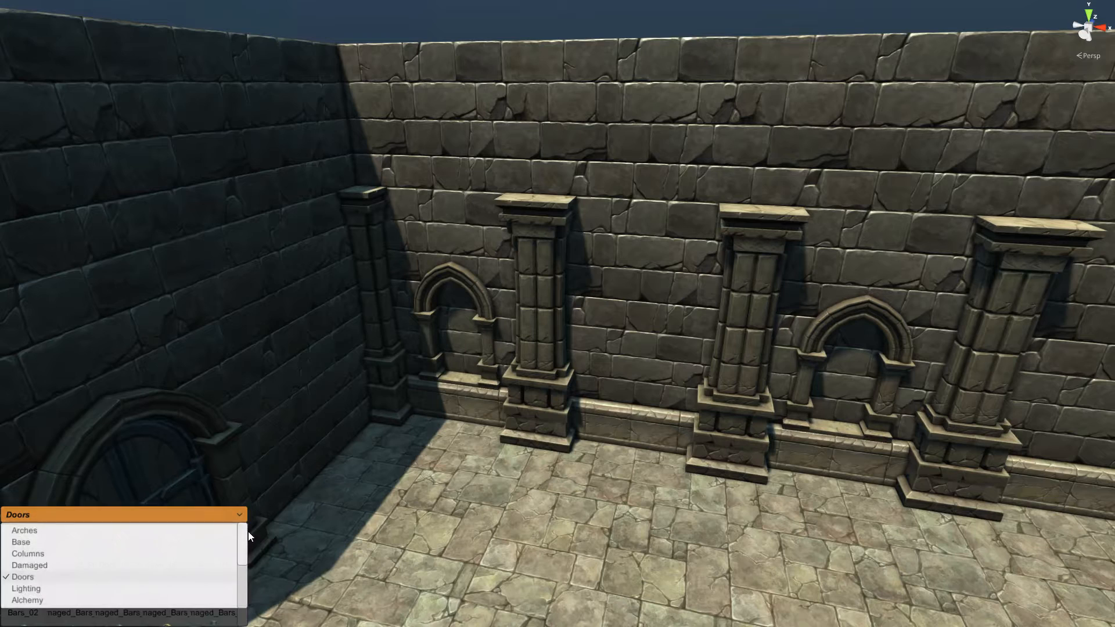
pyautogui.scroll(-2, 245, 579)
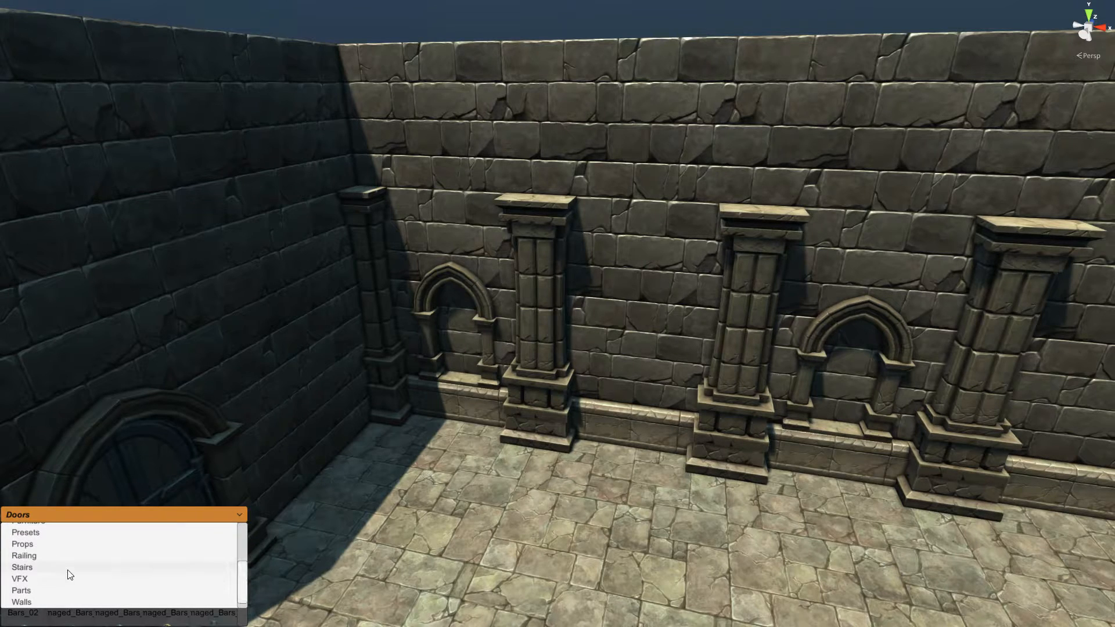
pyautogui.click(28, 544)
pyautogui.scroll(-5, 244, 578)
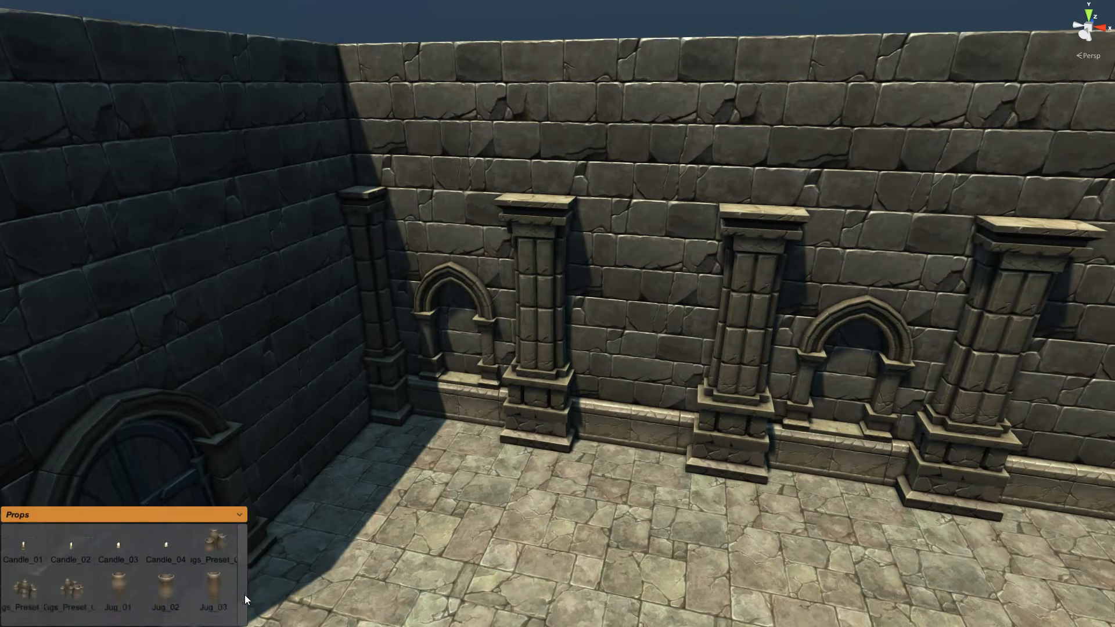
pyautogui.click(169, 582)
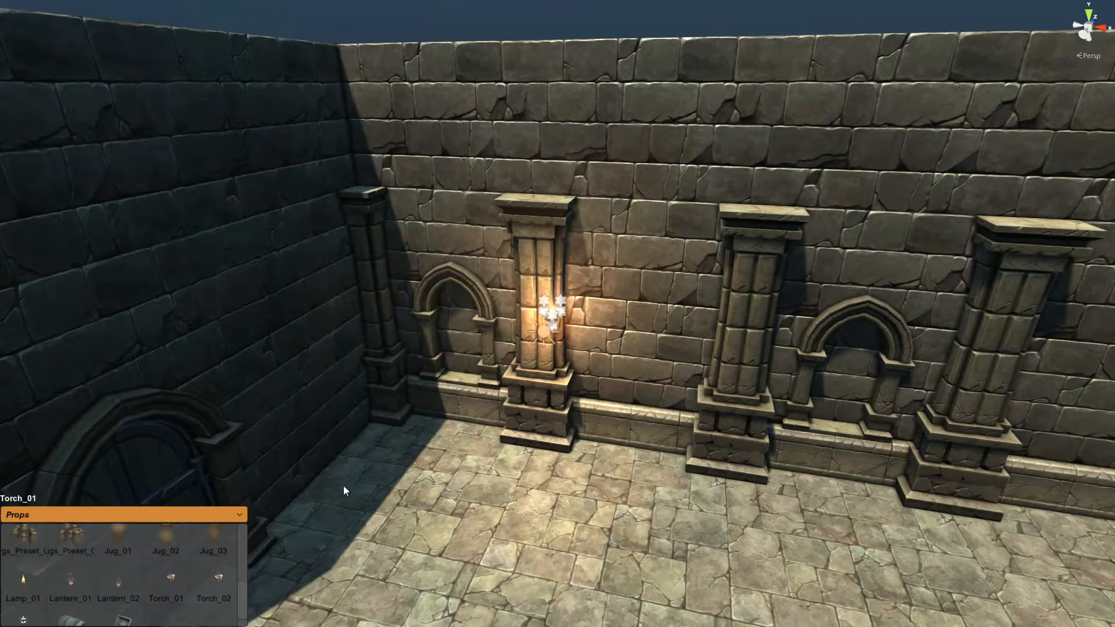
# Step: Move the torch into the first arched wall niche
pyautogui.moveTo(555, 325); pyautogui.dragTo(574, 331, button='right')
pyautogui.press('w')
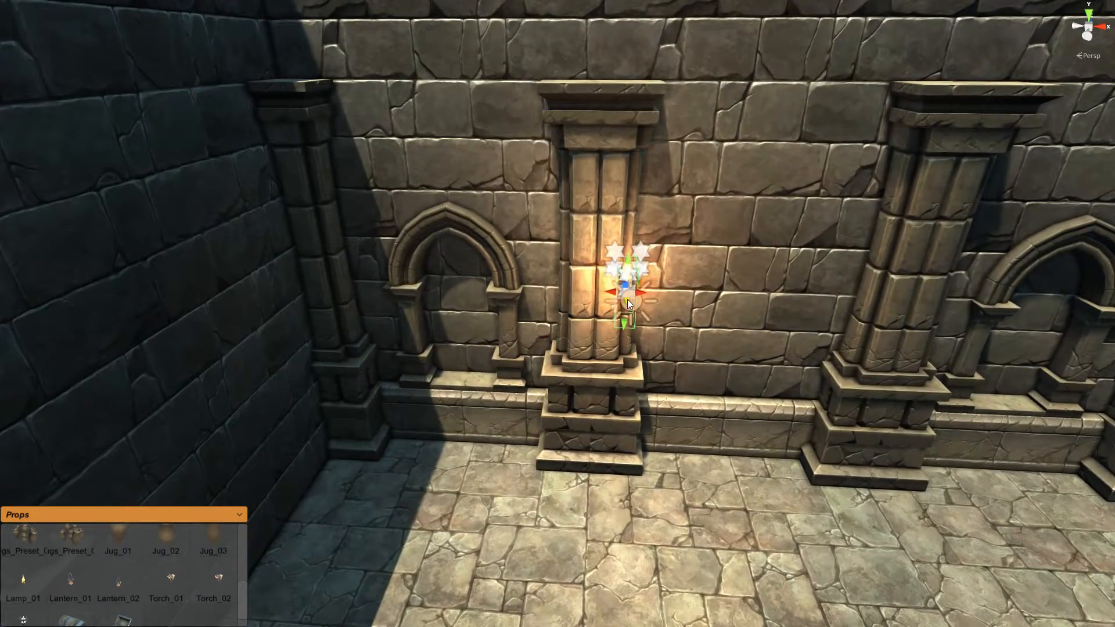
pyautogui.moveTo(627, 299); pyautogui.dragTo(464, 310)
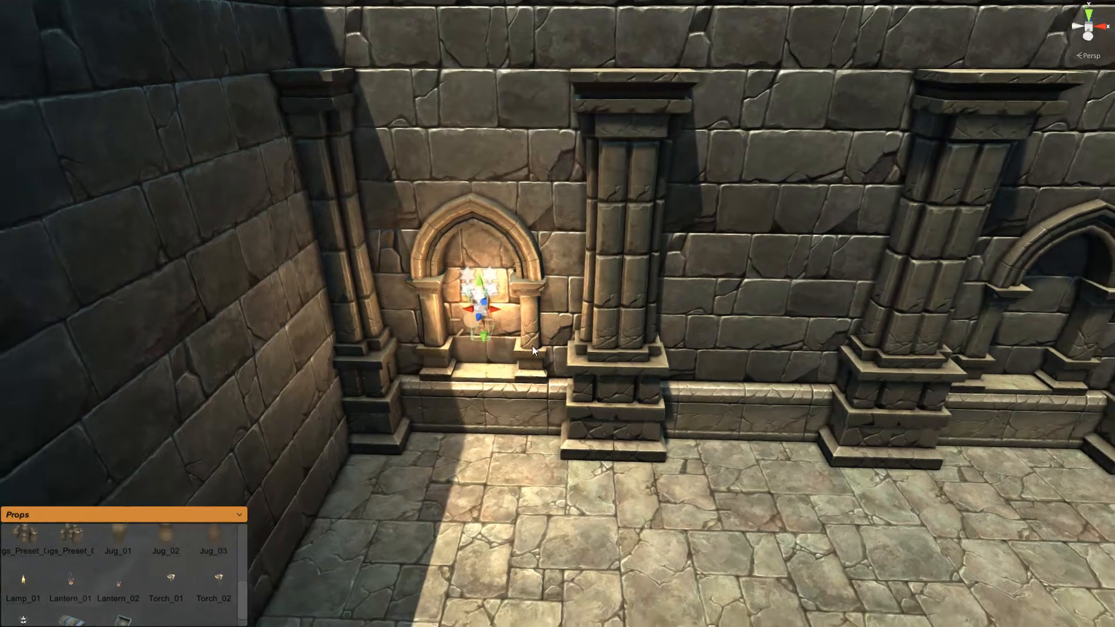
pyautogui.moveTo(533, 346); pyautogui.dragTo(480, 330, button='right')
pyautogui.press('w')
pyautogui.press('s')
pyautogui.press('d')
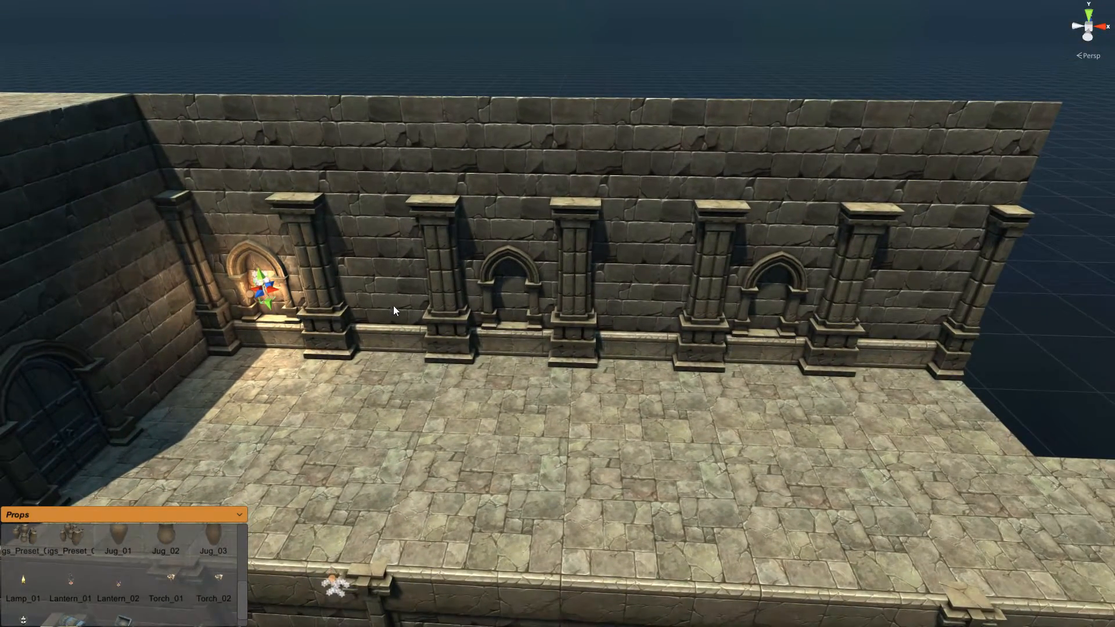
pyautogui.scroll(5, 387, 319)
pyautogui.press('w')
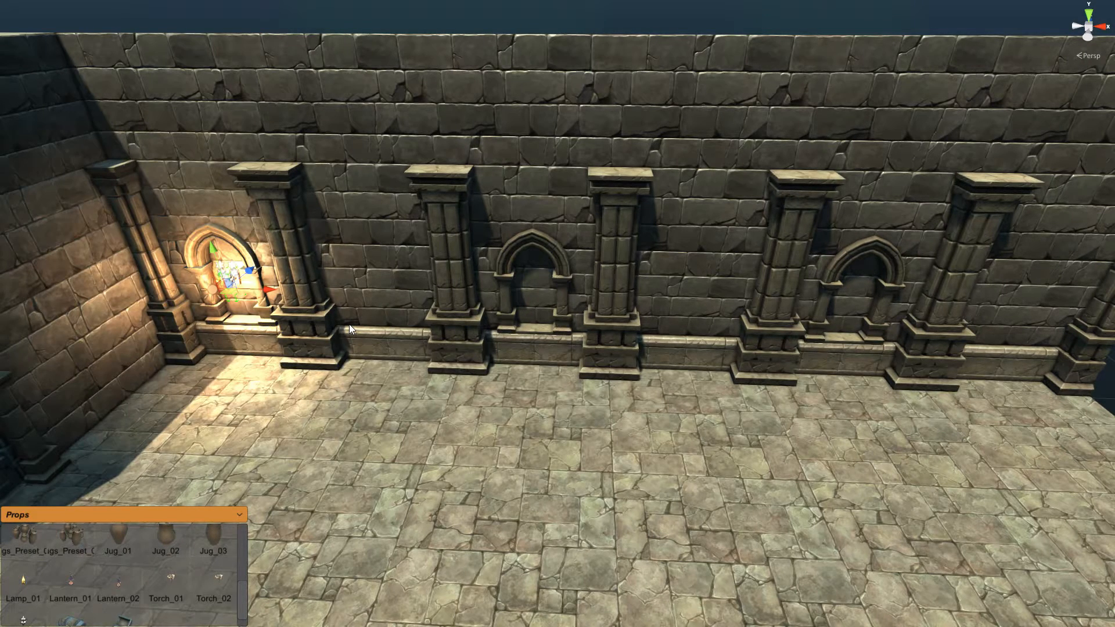
# Step: Duplicate the torch with Ctrl+D and slide the copy along X into another niche
pyautogui.hotkey('ctrl', 'd')
pyautogui.moveTo(259, 293); pyautogui.dragTo(589, 313)
pyautogui.moveTo(669, 352); pyautogui.dragTo(536, 351, button='middle')
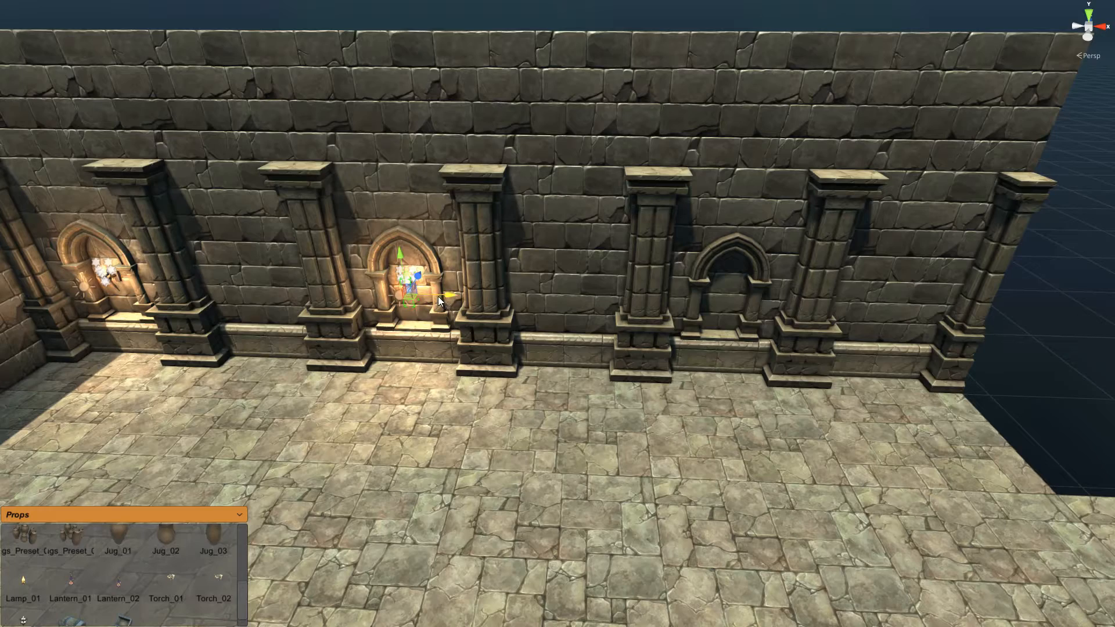
pyautogui.moveTo(432, 297); pyautogui.dragTo(762, 304)
pyautogui.moveTo(584, 365); pyautogui.dragTo(518, 370, button='right')
pyautogui.press('s')
pyautogui.press('w')
# Step: Switch the asset palette to Presets
pyautogui.click(234, 512)
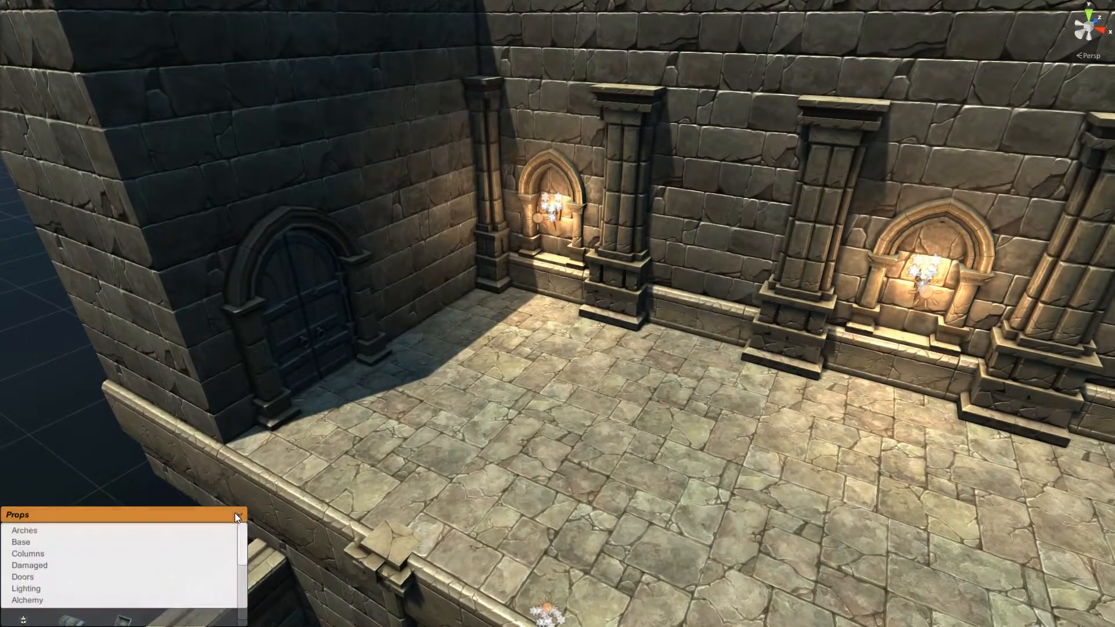
pyautogui.moveTo(244, 546); pyautogui.dragTo(244, 580)
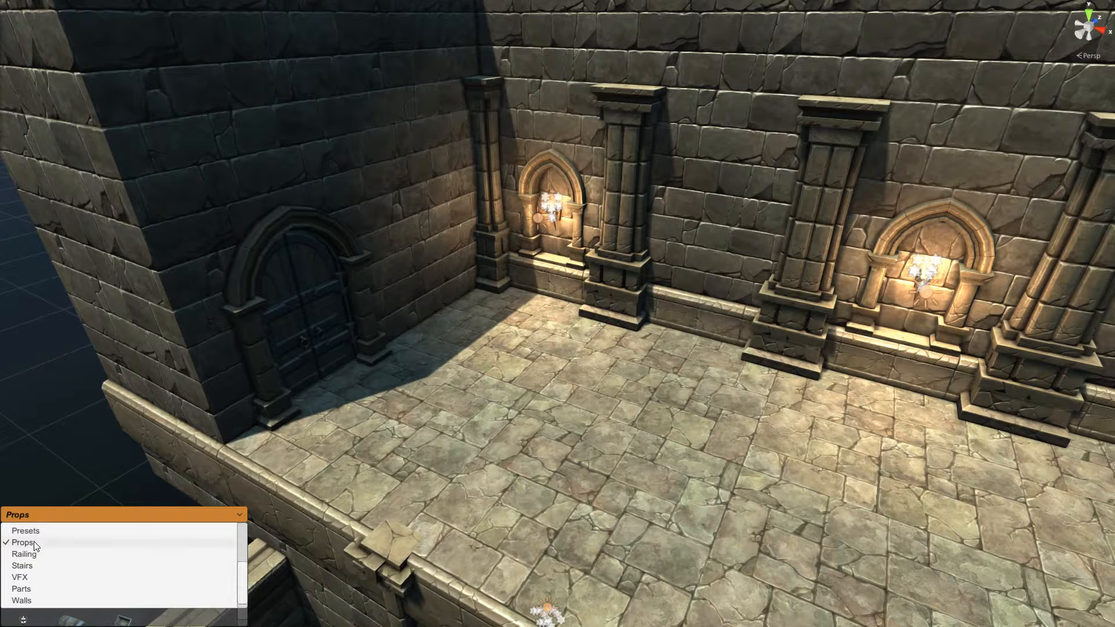
pyautogui.click(88, 542)
pyautogui.click(232, 517)
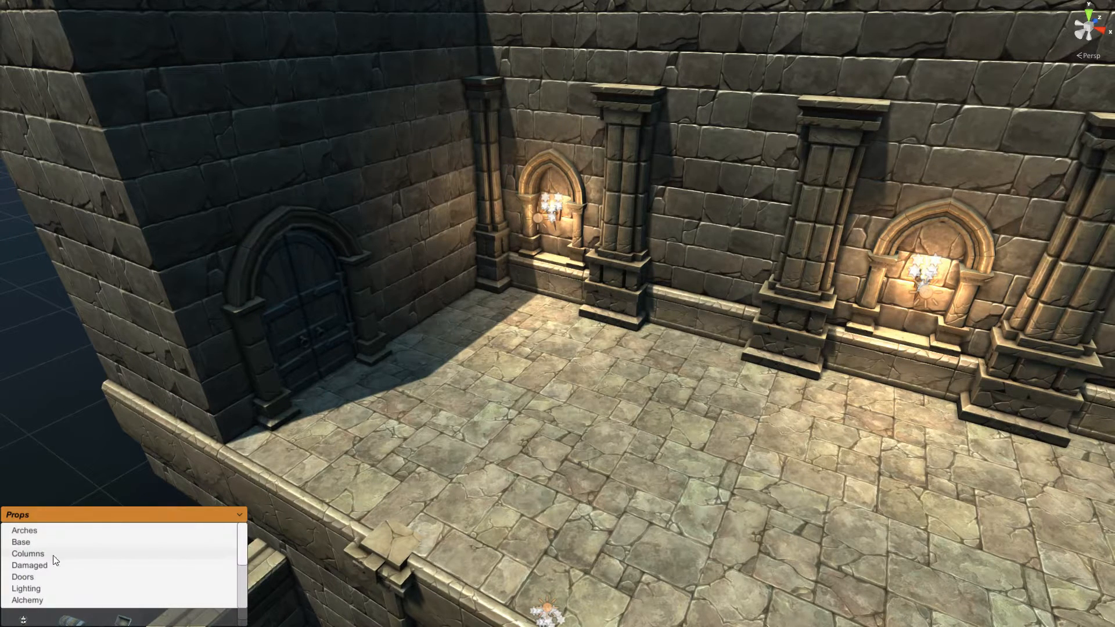
pyautogui.moveTo(244, 557); pyautogui.dragTo(244, 591)
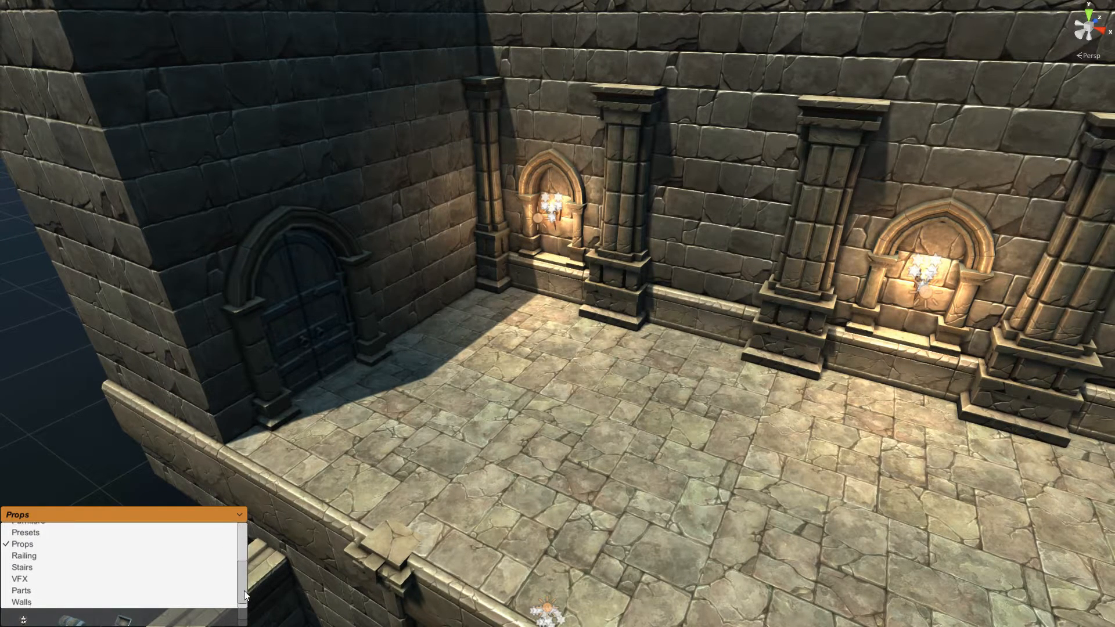
pyautogui.click(29, 534)
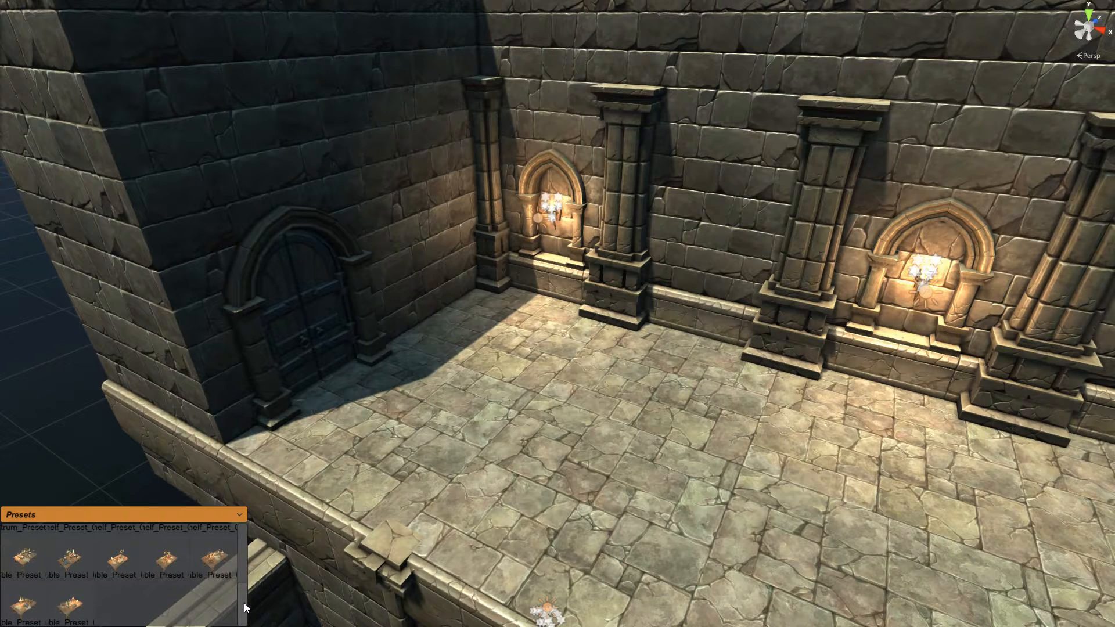
pyautogui.moveTo(244, 604); pyautogui.dragTo(247, 531)
# Step: Set three cupboard and bookcase presets against the terrace back wall
pyautogui.moveTo(125, 561); pyautogui.dragTo(457, 313)
pyautogui.moveTo(85, 553); pyautogui.dragTo(689, 343)
pyautogui.moveTo(178, 589); pyautogui.dragTo(698, 414)
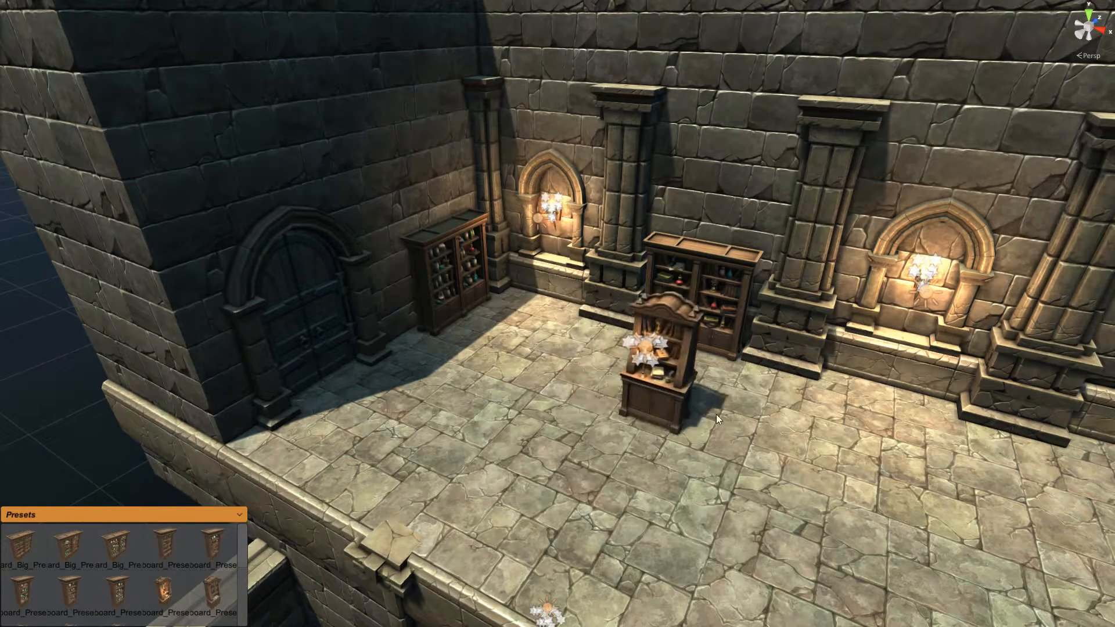
pyautogui.moveTo(813, 419); pyautogui.dragTo(878, 407, button='right')
pyautogui.moveTo(850, 382); pyautogui.dragTo(838, 337)
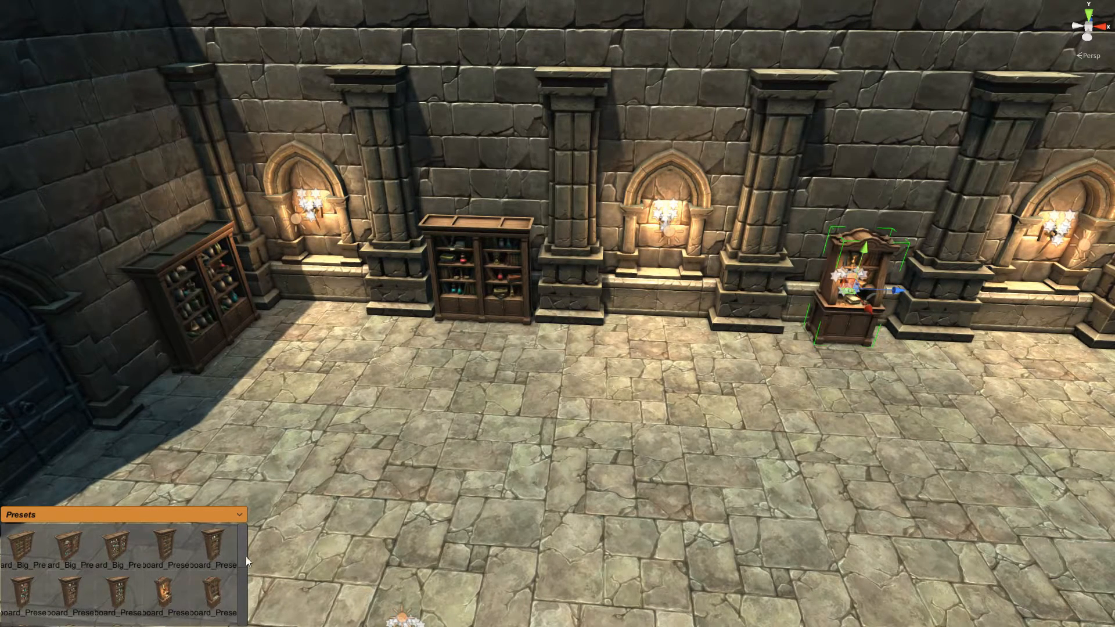
pyautogui.scroll(-5, 175, 575)
# Step: Place two cluttered table presets on the floor beside the bookcase and pillar
pyautogui.moveTo(23, 560); pyautogui.dragTo(547, 422)
pyautogui.moveTo(551, 309); pyautogui.dragTo(392, 338)
pyautogui.moveTo(61, 565); pyautogui.dragTo(517, 385)
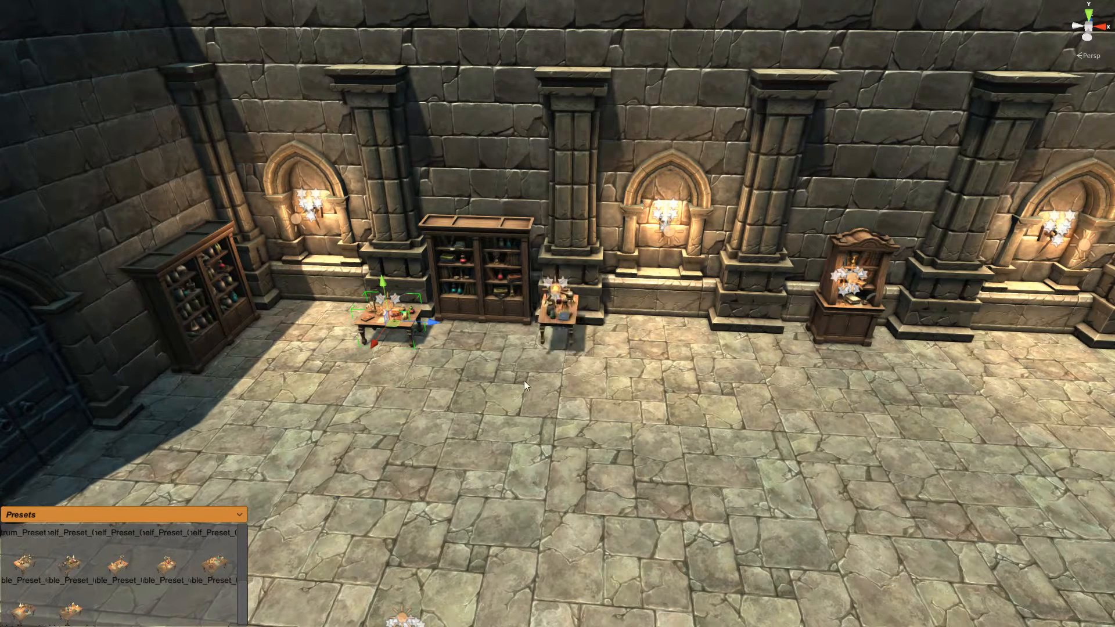
pyautogui.moveTo(554, 312); pyautogui.dragTo(567, 347)
pyautogui.moveTo(564, 370); pyautogui.dragTo(629, 365, button='right')
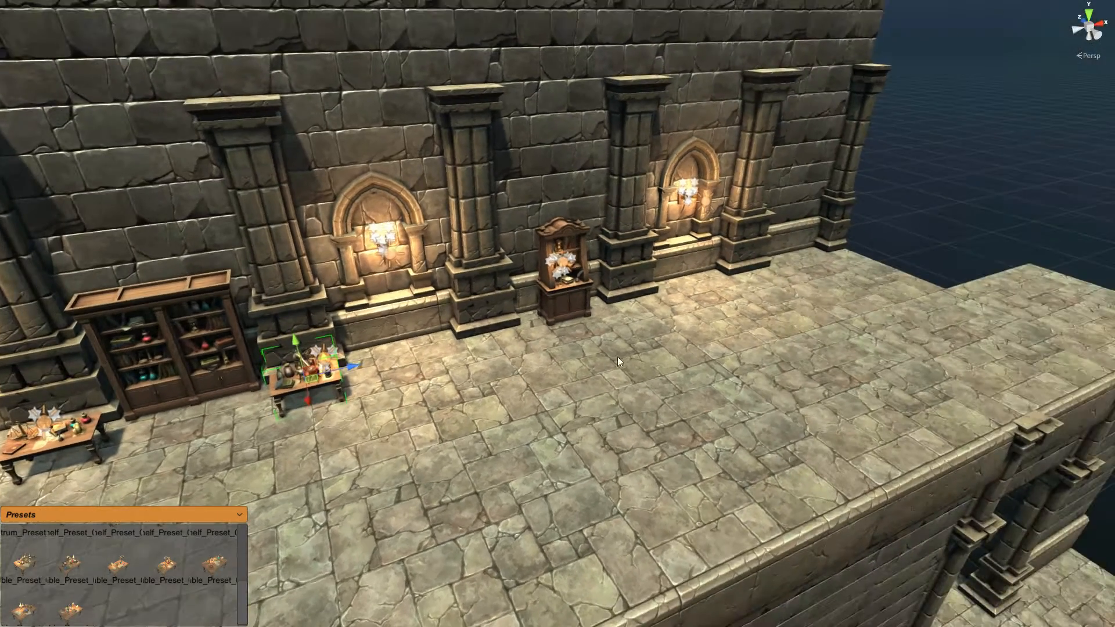
pyautogui.moveTo(686, 339); pyautogui.dragTo(552, 375, button='right')
pyautogui.moveTo(362, 430); pyautogui.dragTo(365, 348, button='middle')
pyautogui.moveTo(365, 350); pyautogui.dragTo(330, 357, button='right')
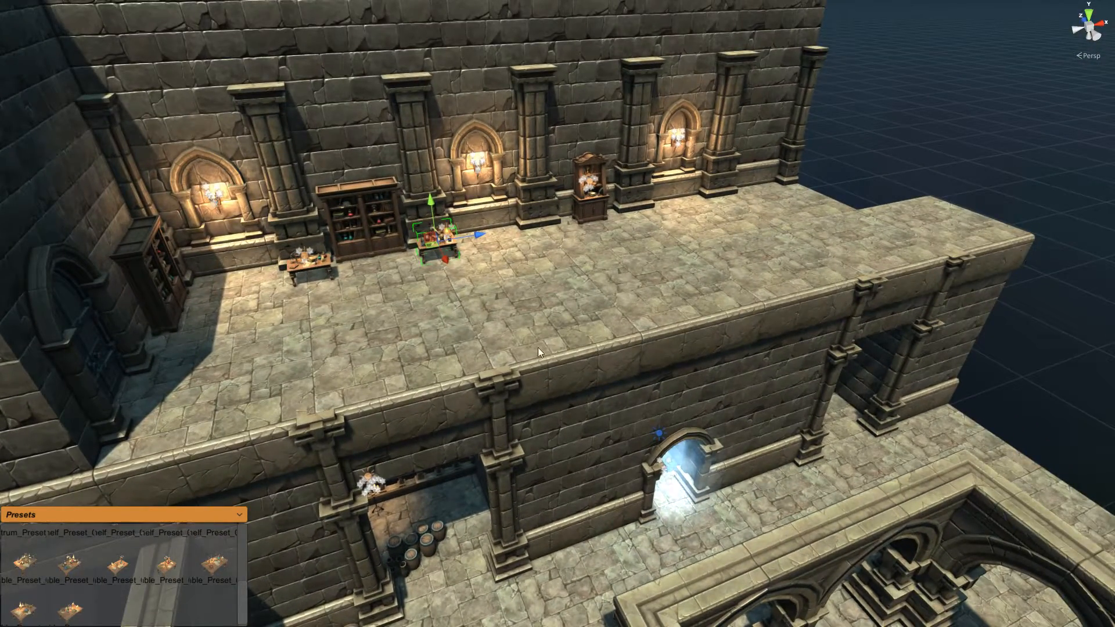
pyautogui.moveTo(552, 345); pyautogui.dragTo(393, 378, button='right')
# Step: Switch to the Railing palette, try a Railing_01 on the ledge, then delete it
pyautogui.click(184, 515)
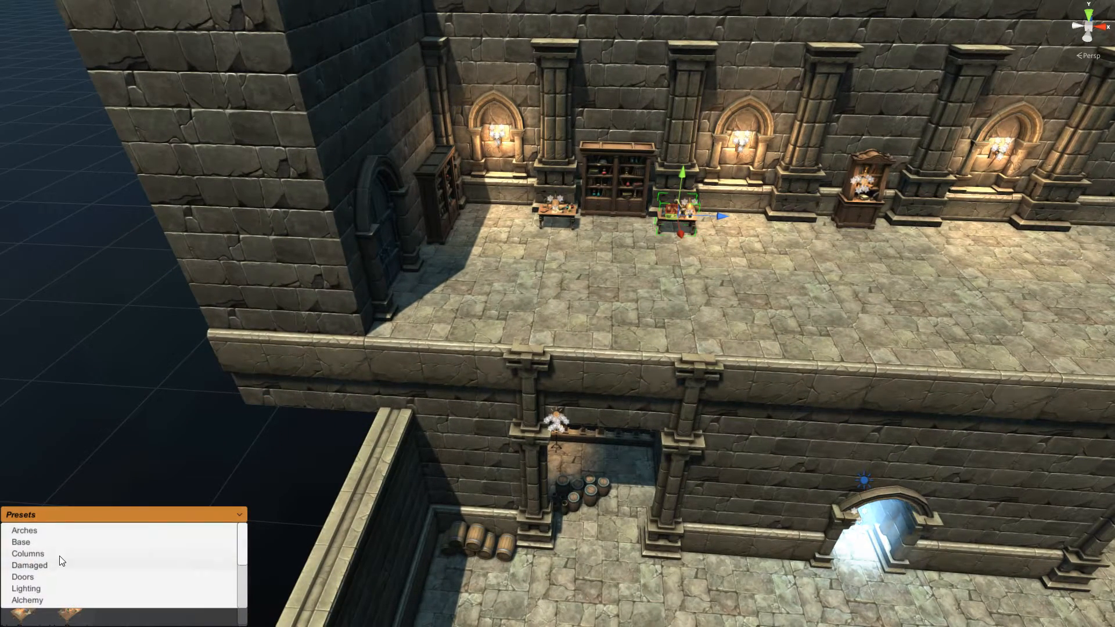
pyautogui.moveTo(241, 553); pyautogui.dragTo(237, 598)
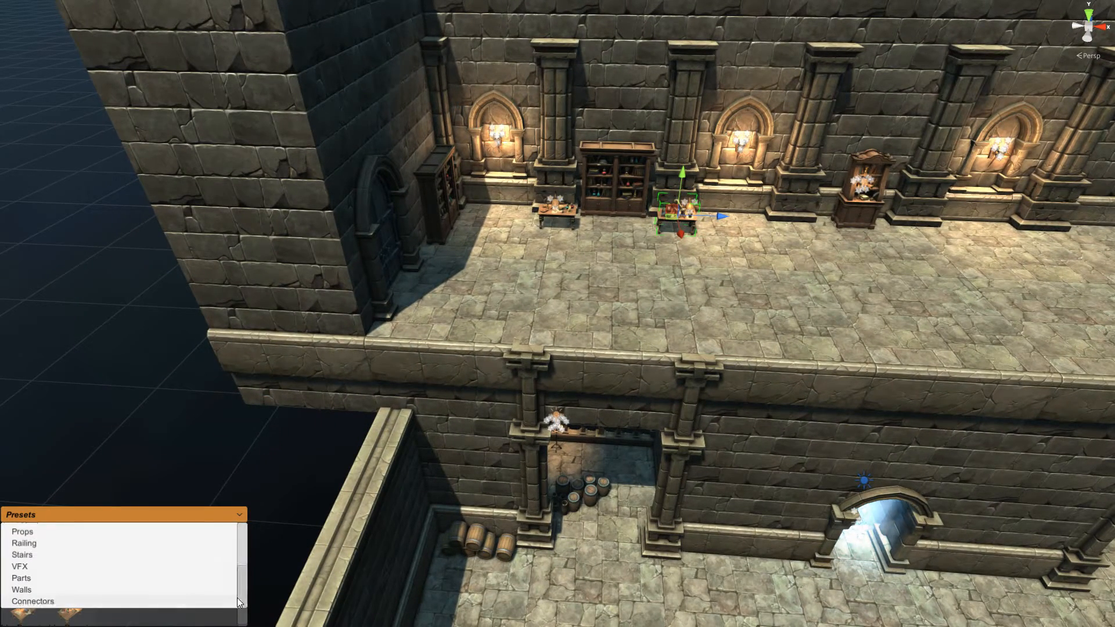
pyautogui.click(23, 544)
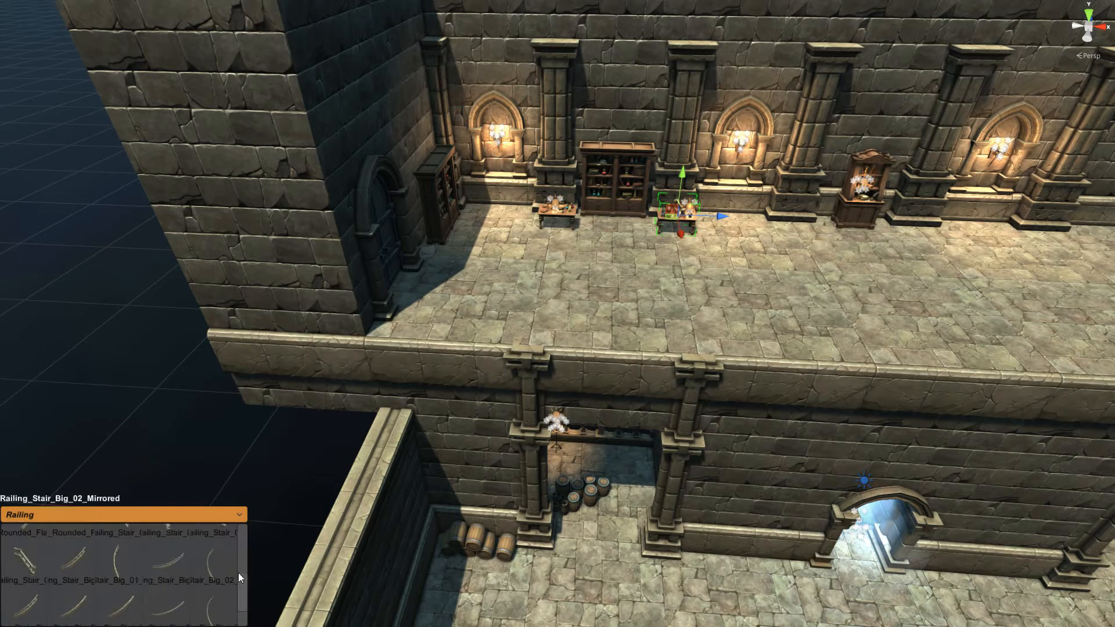
pyautogui.scroll(1, 243, 553)
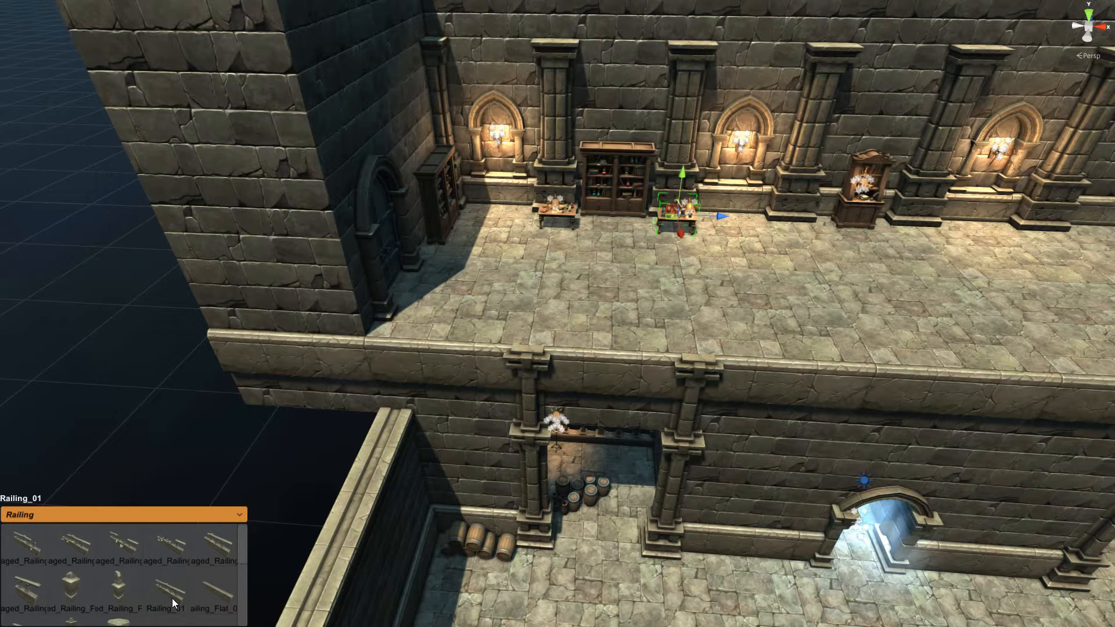
pyautogui.moveTo(172, 599); pyautogui.dragTo(487, 344)
pyautogui.moveTo(524, 296); pyautogui.dragTo(436, 341)
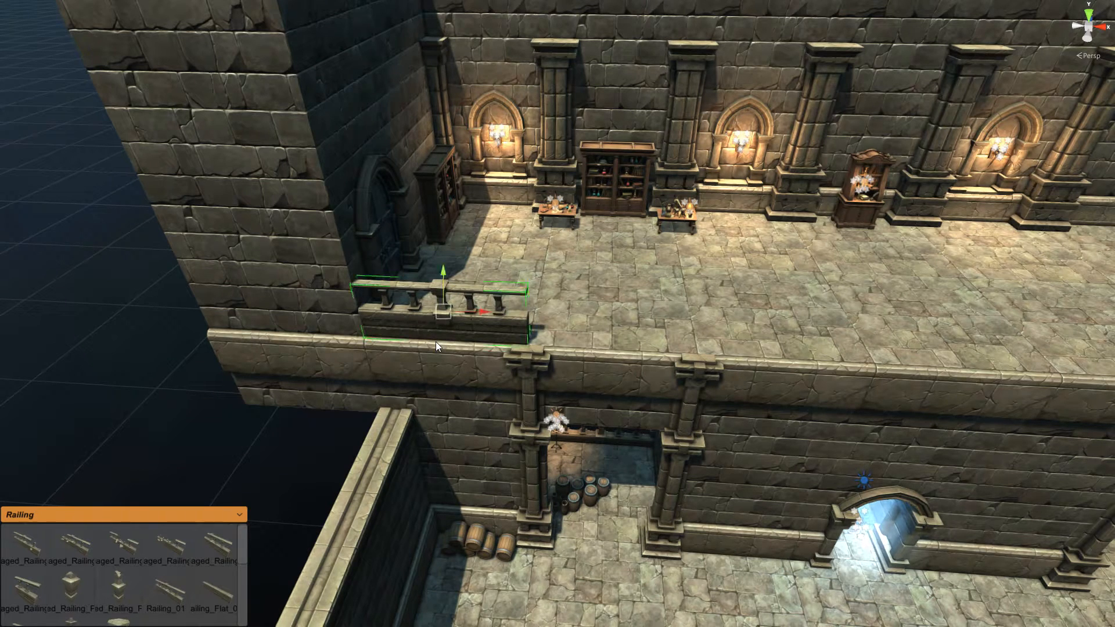
pyautogui.moveTo(459, 296); pyautogui.dragTo(448, 304)
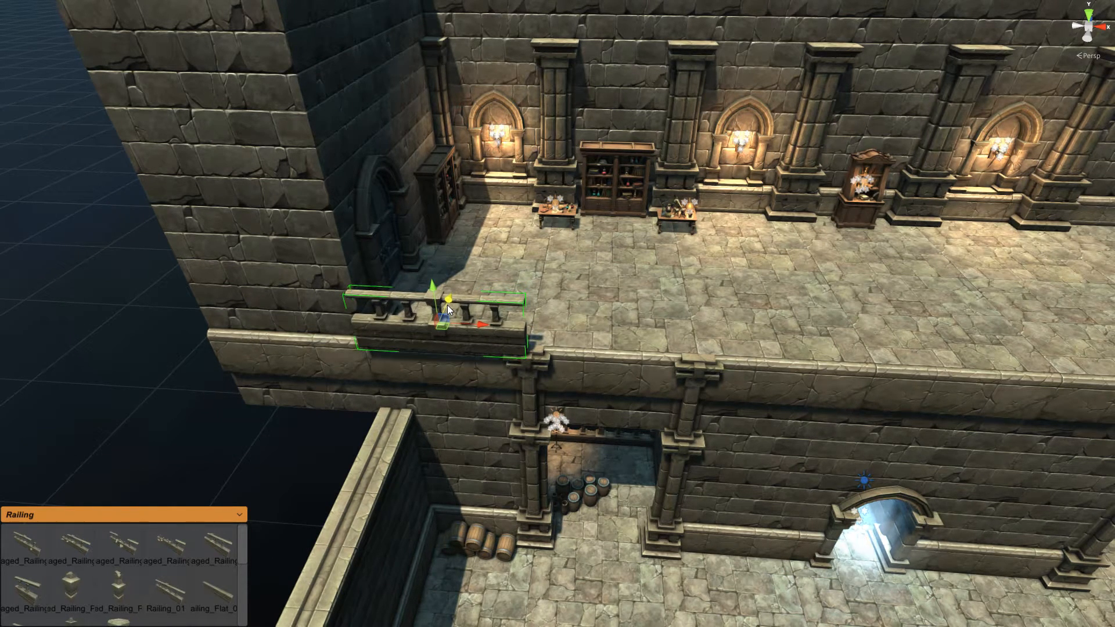
pyautogui.press('Delete')
# Step: Bring a Damaged_Railing into the scene and turn it 180 degrees
pyautogui.moveTo(77, 551); pyautogui.dragTo(575, 303)
pyautogui.press('w')
pyautogui.moveTo(575, 303); pyautogui.dragTo(589, 301, button='right')
pyautogui.keyDown('alt'); pyautogui.moveTo(589, 301); pyautogui.dragTo(525, 293); pyautogui.keyUp('alt')
pyautogui.press('f')
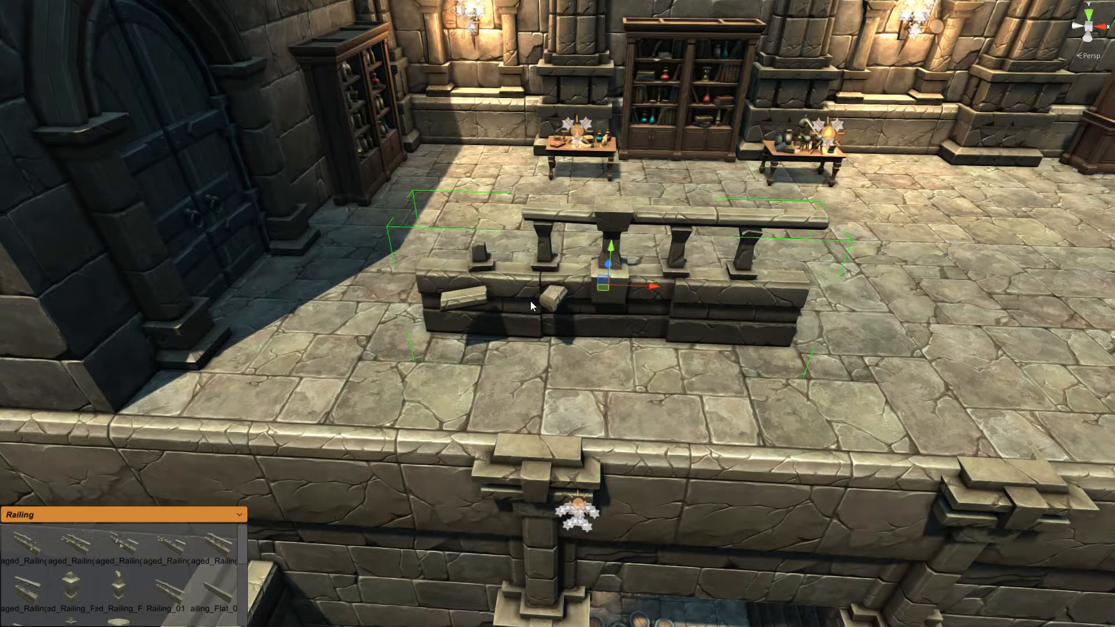
pyautogui.press('y')
pyautogui.press('y')
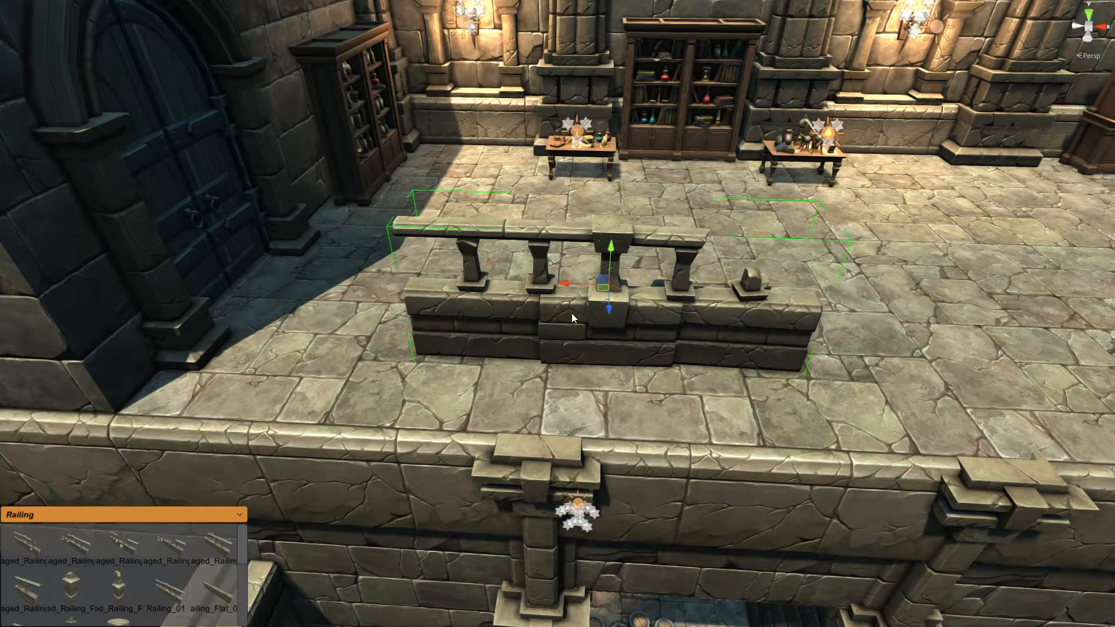
# Step: Slide the damaged railing onto the left end of the terrace ledge
pyautogui.moveTo(462, 358); pyautogui.dragTo(517, 336, button='middle')
pyautogui.moveTo(571, 322); pyautogui.dragTo(421, 380)
pyautogui.keyDown('alt'); pyautogui.moveTo(537, 344); pyautogui.dragTo(619, 316); pyautogui.keyUp('alt')
pyautogui.moveTo(620, 315); pyautogui.dragTo(464, 315, button='middle')
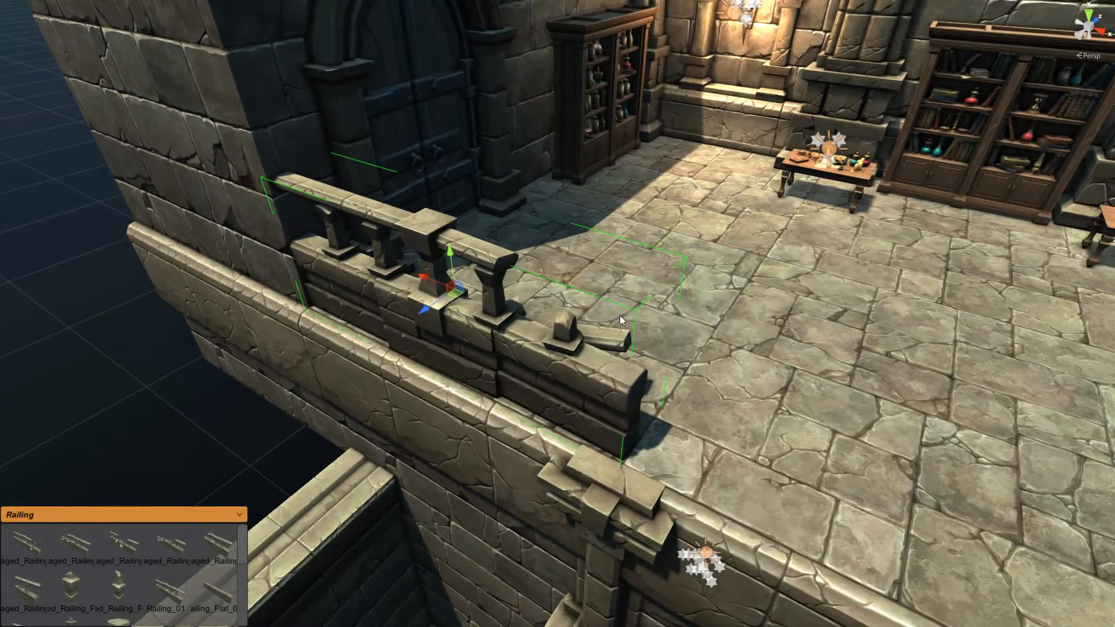
pyautogui.keyDown('alt'); pyautogui.moveTo(432, 307); pyautogui.dragTo(500, 300); pyautogui.keyUp('alt')
pyautogui.scroll(2, 610, 319)
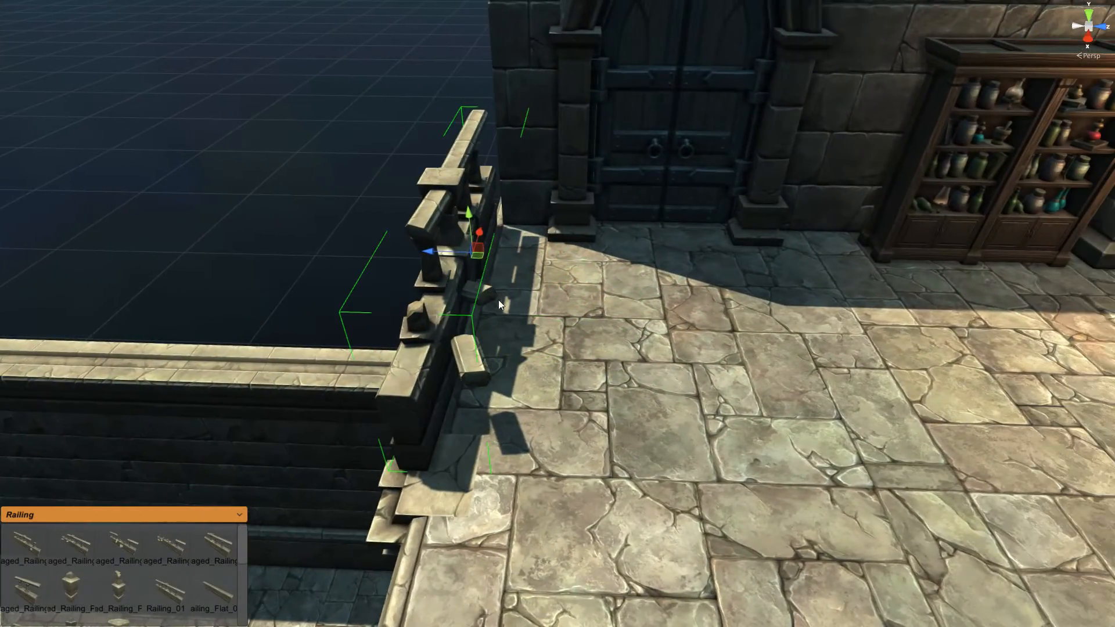
pyautogui.moveTo(451, 254); pyautogui.dragTo(477, 283)
pyautogui.keyDown('alt'); pyautogui.moveTo(251, 272); pyautogui.dragTo(426, 259); pyautogui.keyUp('alt')
pyautogui.scroll(-3, 426, 259)
pyautogui.keyDown('alt'); pyautogui.moveTo(609, 455); pyautogui.dragTo(613, 419); pyautogui.keyUp('alt')
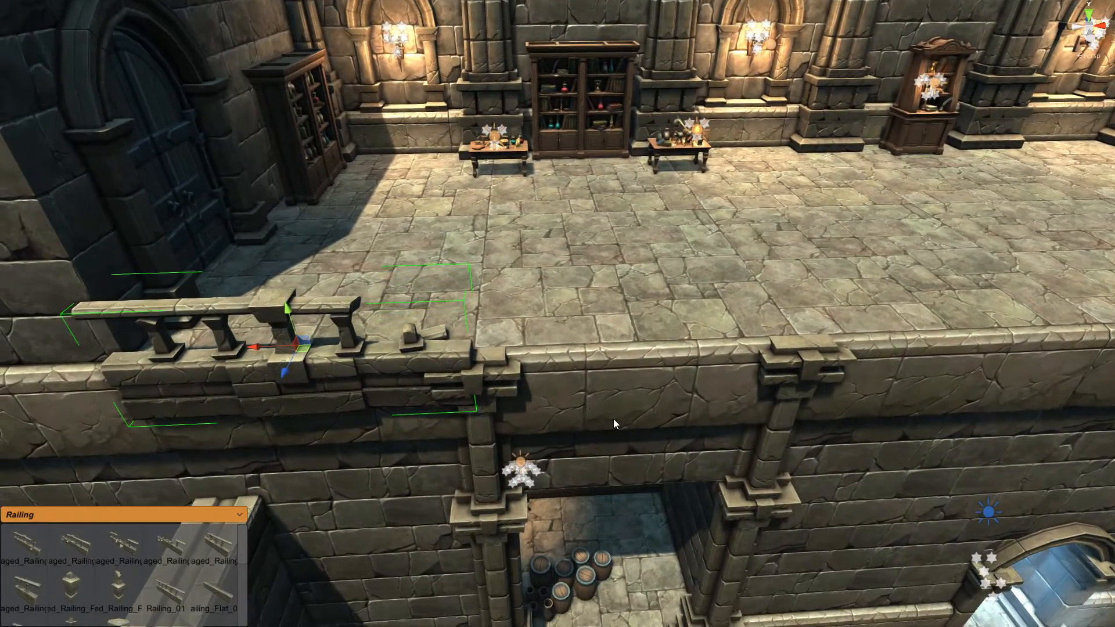
# Step: Add a Railing_01 and vertex-snap it onto the ledge corner
pyautogui.click(169, 593)
pyautogui.click(481, 293)
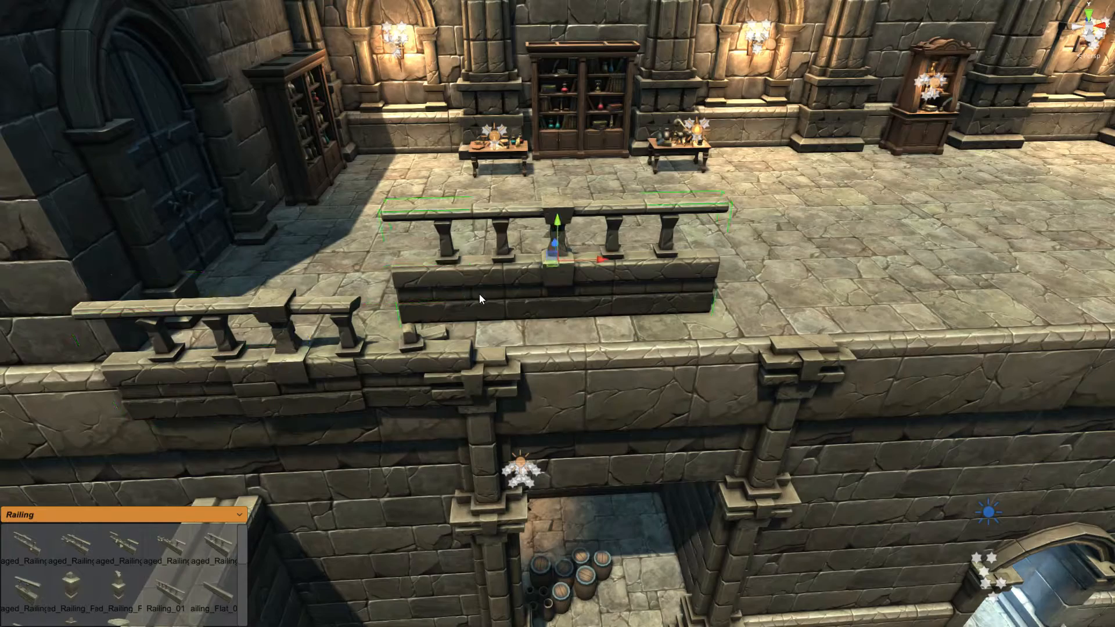
pyautogui.press('d')
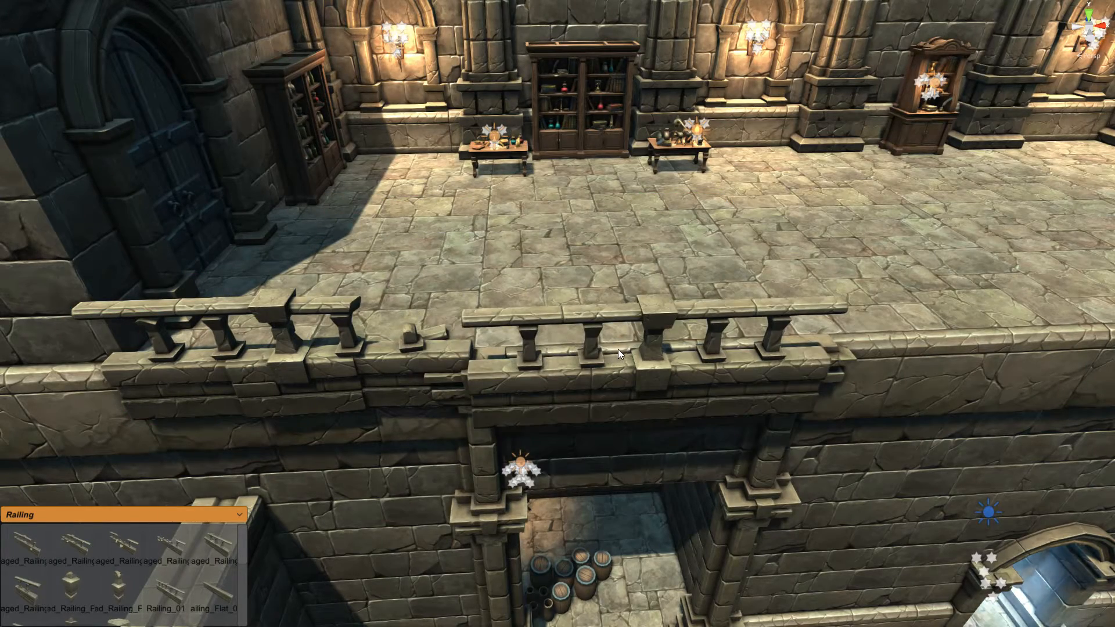
pyautogui.click(630, 340)
pyautogui.moveTo(558, 385); pyautogui.dragTo(586, 391, button='right')
pyautogui.scroll(3, 587, 391)
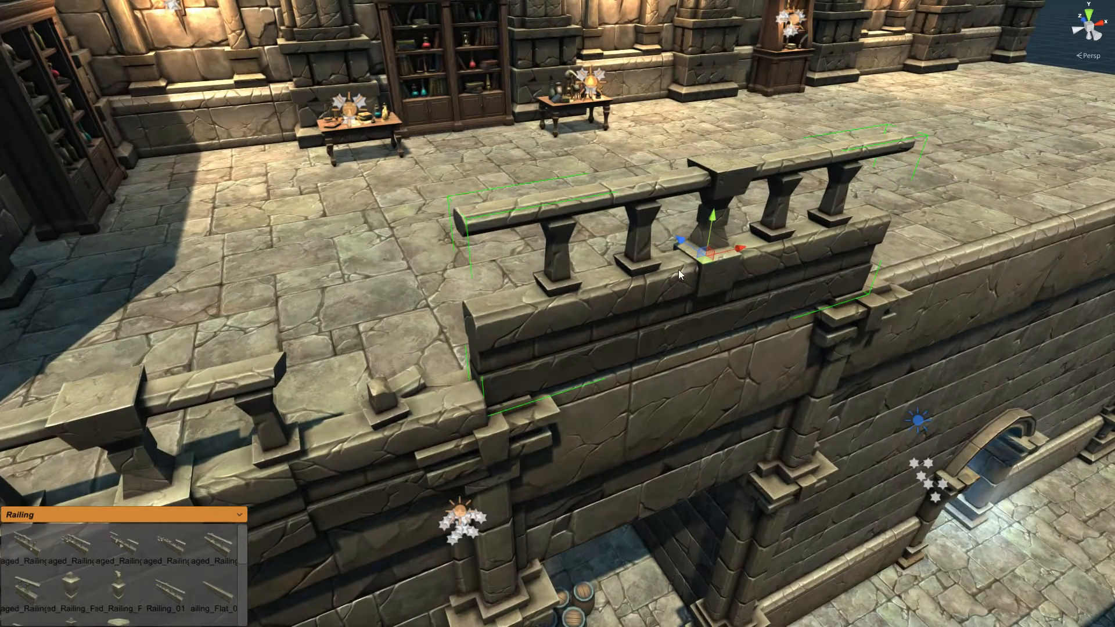
pyautogui.press('v')
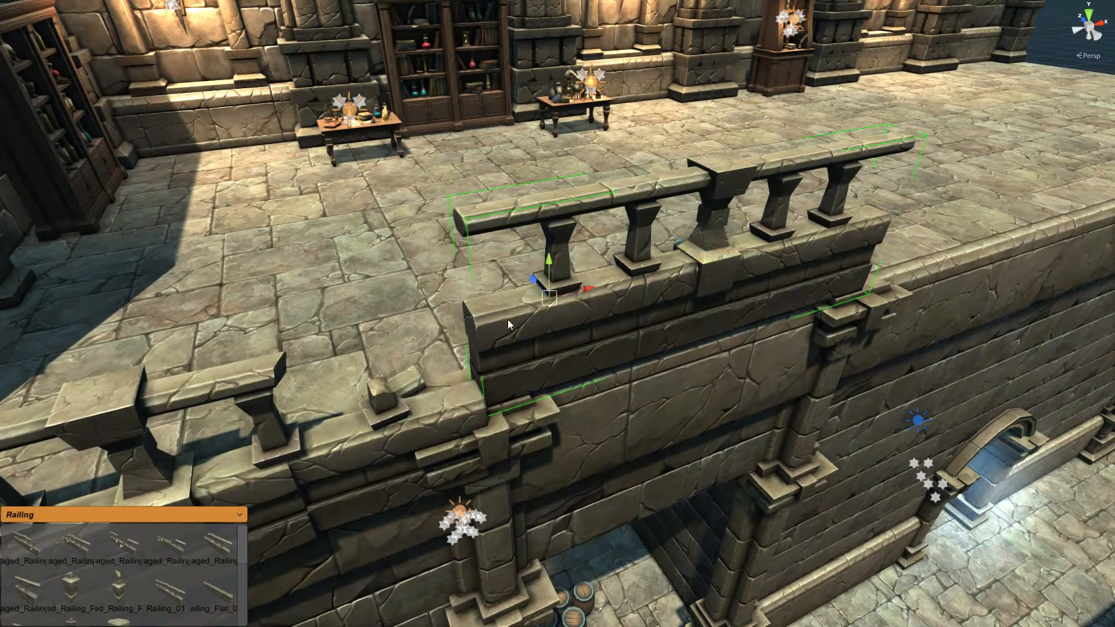
pyautogui.moveTo(470, 318); pyautogui.dragTo(481, 400)
pyautogui.scroll(-10, 836, 245)
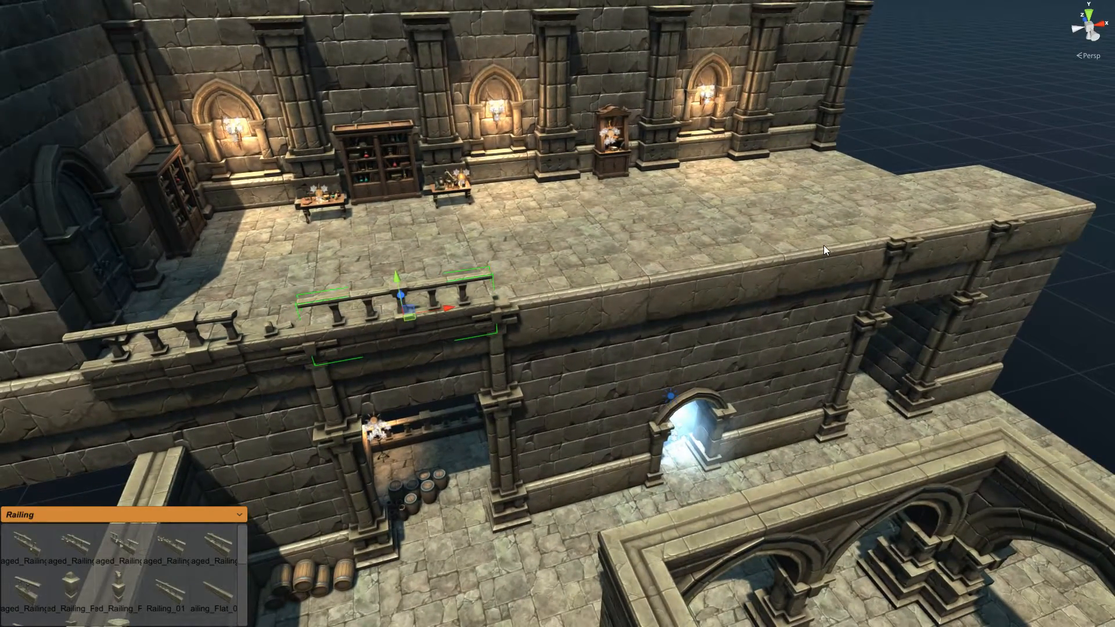
pyautogui.moveTo(497, 378); pyautogui.dragTo(505, 383, button='right')
# Step: Extrude the railing to the far end of the ledge, then delete one piece to leave a gap
pyautogui.press('u')
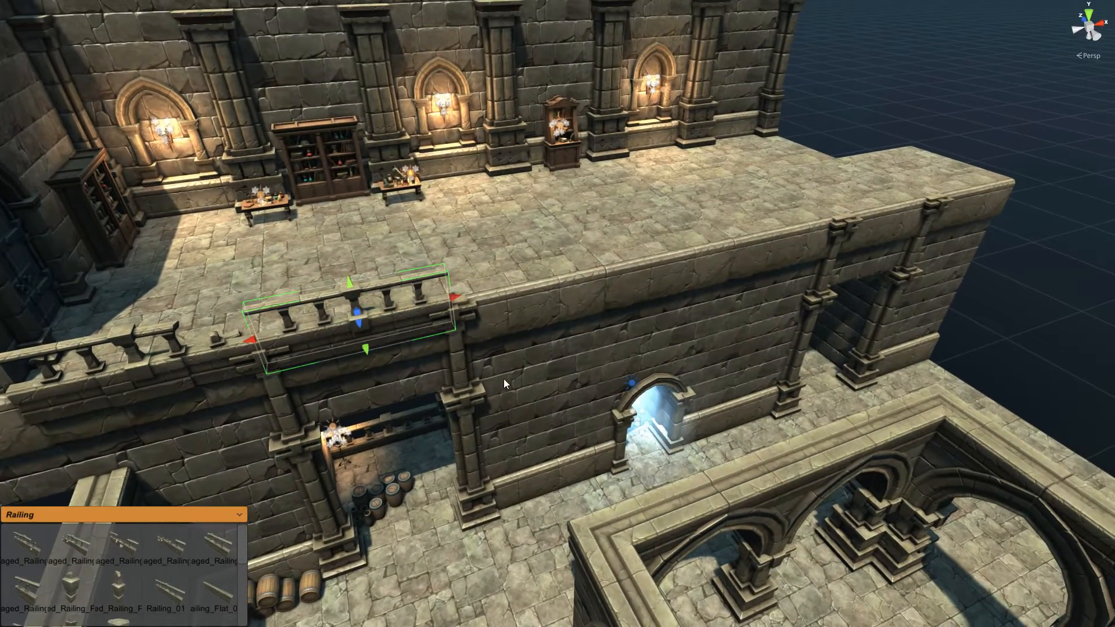
pyautogui.moveTo(475, 299); pyautogui.dragTo(1036, 194)
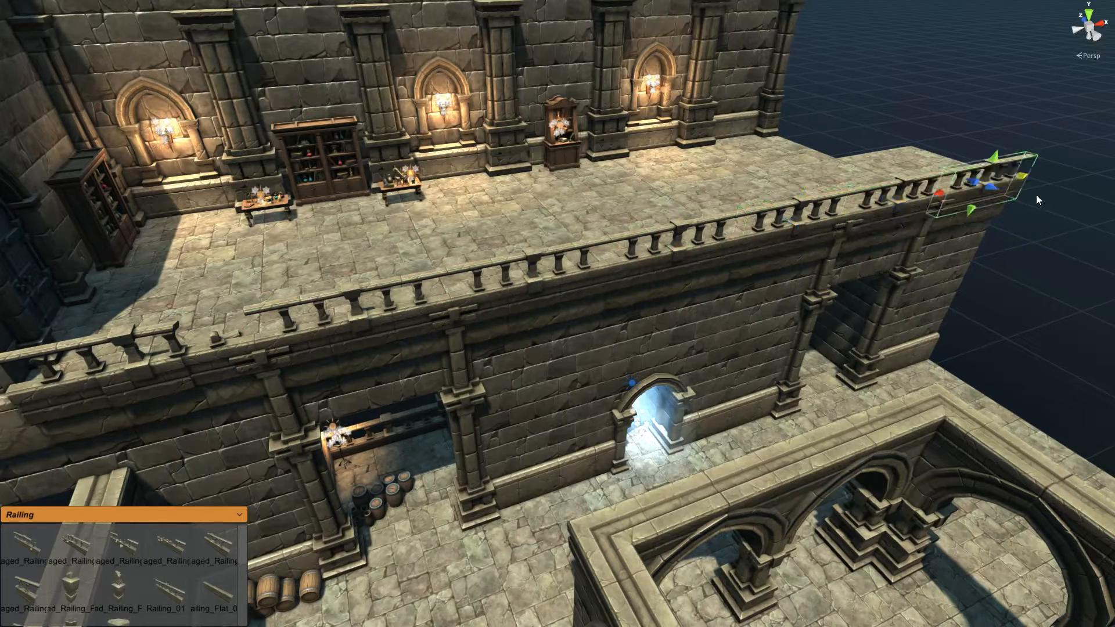
pyautogui.moveTo(678, 315); pyautogui.dragTo(625, 315, button='right')
pyautogui.press('w')
pyautogui.click(626, 315)
pyautogui.press('Delete')
pyautogui.moveTo(723, 339)
pyautogui.mouseDown(button='right')
pyautogui.moveTo(779, 331)
pyautogui.moveTo(737, 348)
pyautogui.mouseUp(button='right')
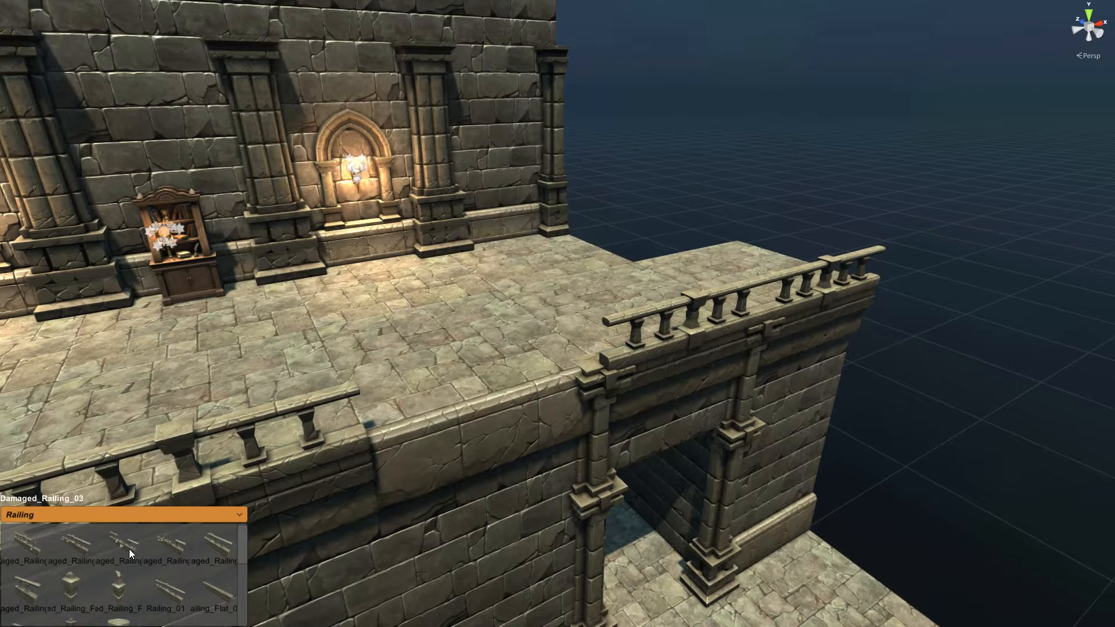
# Step: Vertex-snap a Damaged_Railing_03 into the gap in the balustrade
pyautogui.moveTo(129, 548); pyautogui.dragTo(454, 388)
pyautogui.press('f')
pyautogui.moveTo(533, 304); pyautogui.dragTo(551, 308)
pyautogui.moveTo(484, 353); pyautogui.dragTo(497, 349, button='middle')
pyautogui.press('v')
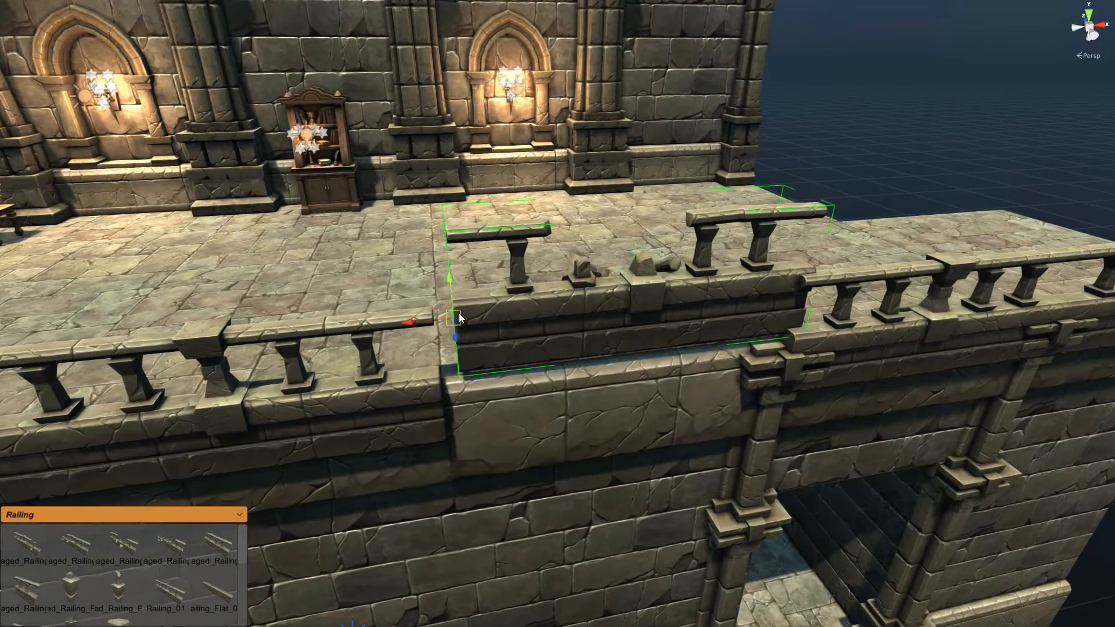
pyautogui.moveTo(487, 322); pyautogui.dragTo(478, 355, button='right')
pyautogui.press('v')
pyautogui.moveTo(454, 470); pyautogui.dragTo(449, 483)
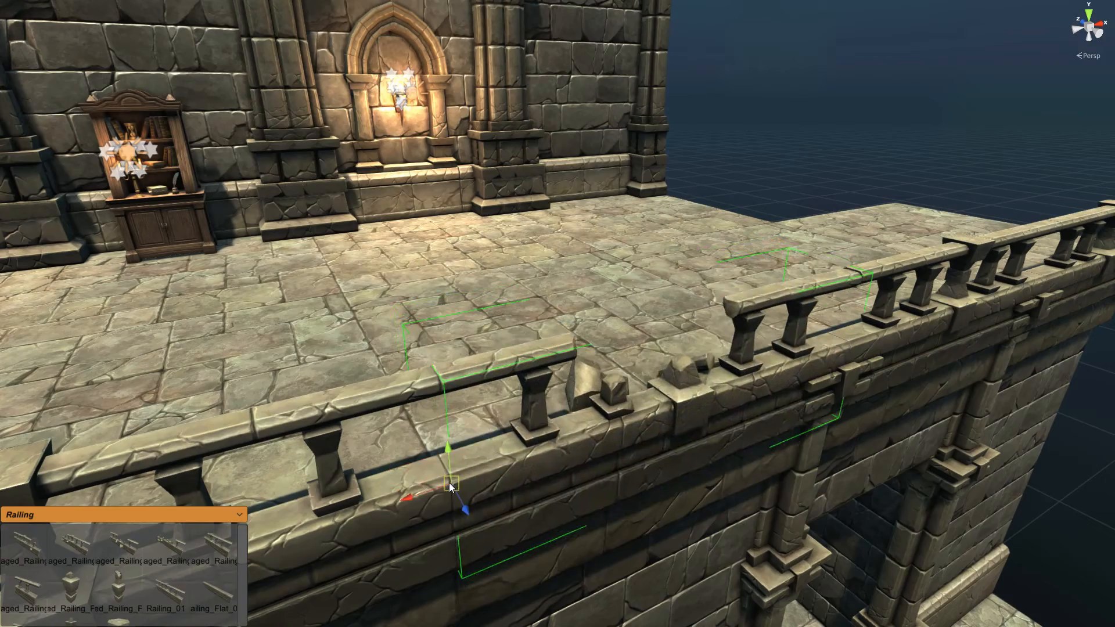
pyautogui.click(933, 101)
pyautogui.moveTo(812, 147); pyautogui.dragTo(773, 175, button='right')
# Step: Add a Damaged_Railing_Pillar_01 and move it left along the railing
pyautogui.click(460, 426)
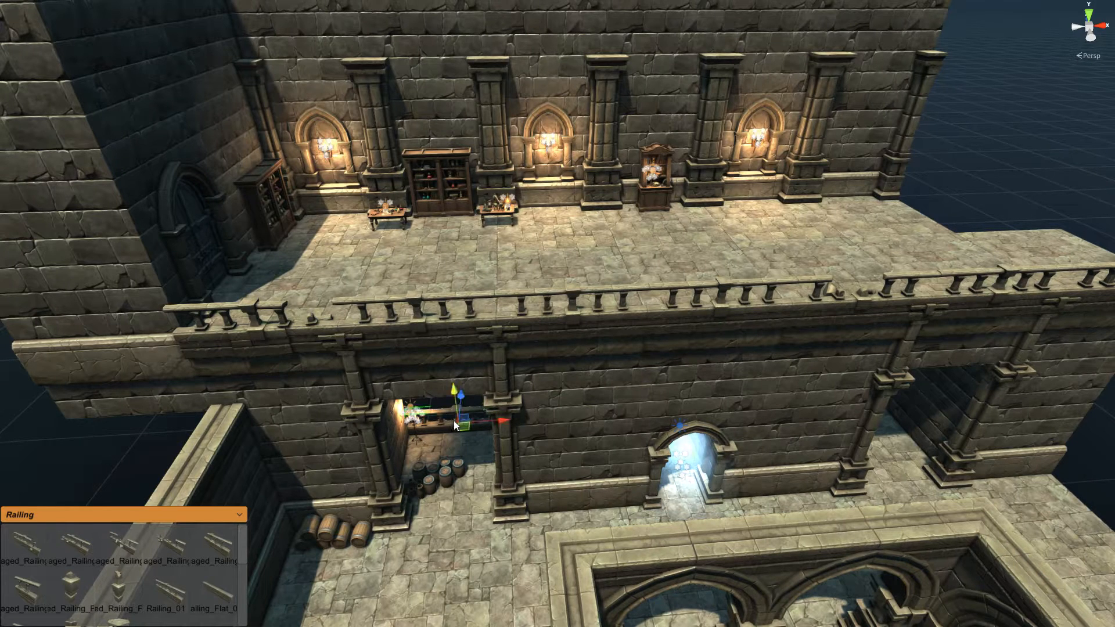
pyautogui.click(76, 583)
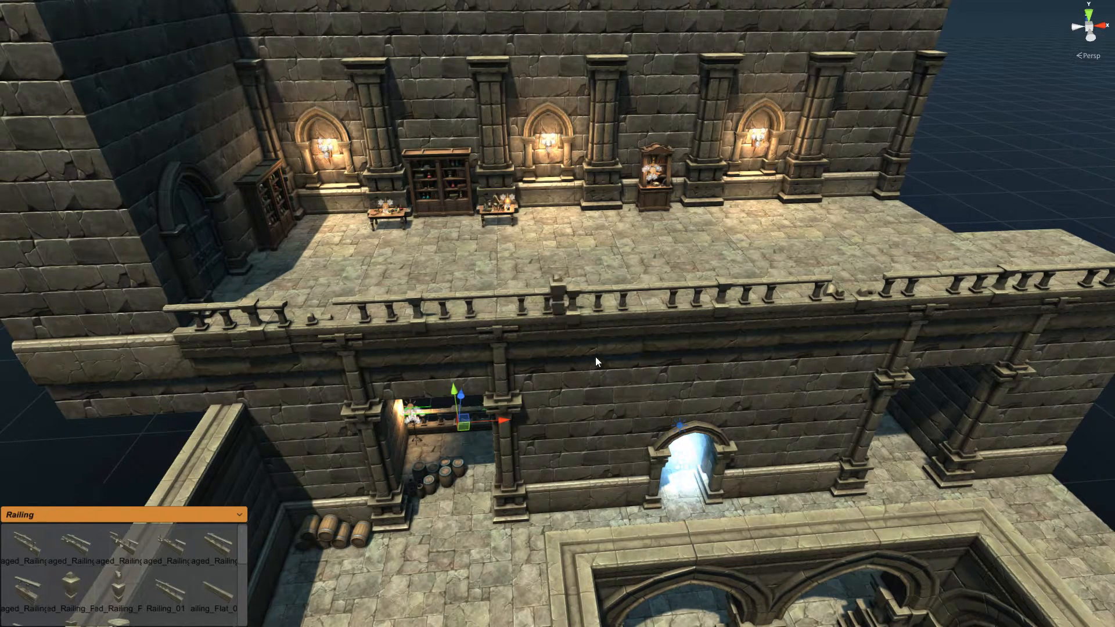
pyautogui.click(555, 307)
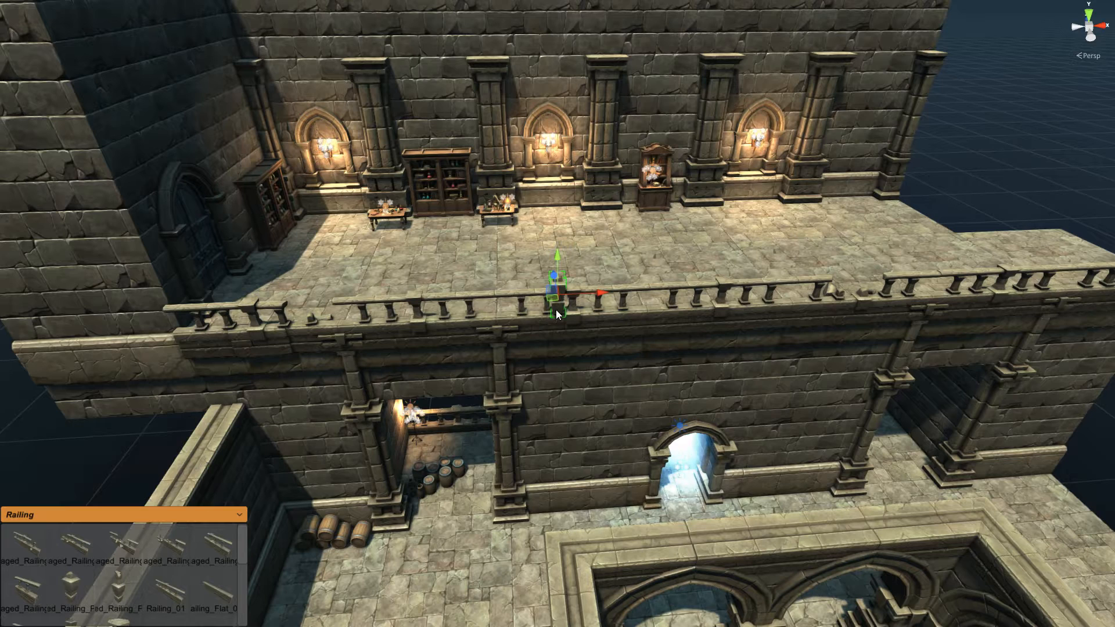
pyautogui.moveTo(559, 309); pyautogui.dragTo(506, 313)
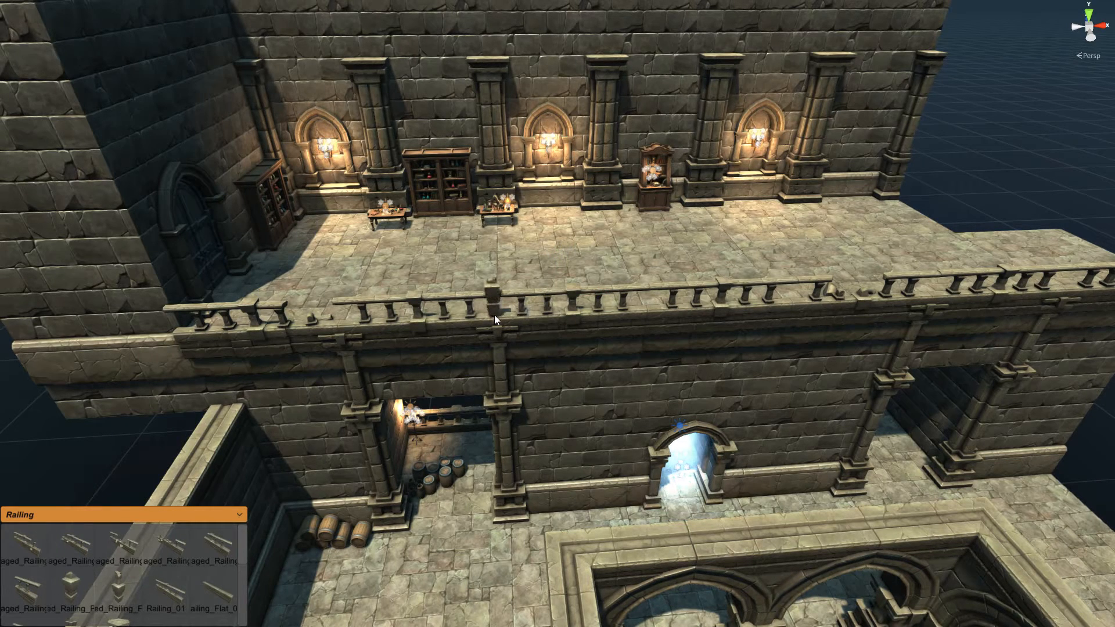
pyautogui.click(494, 316)
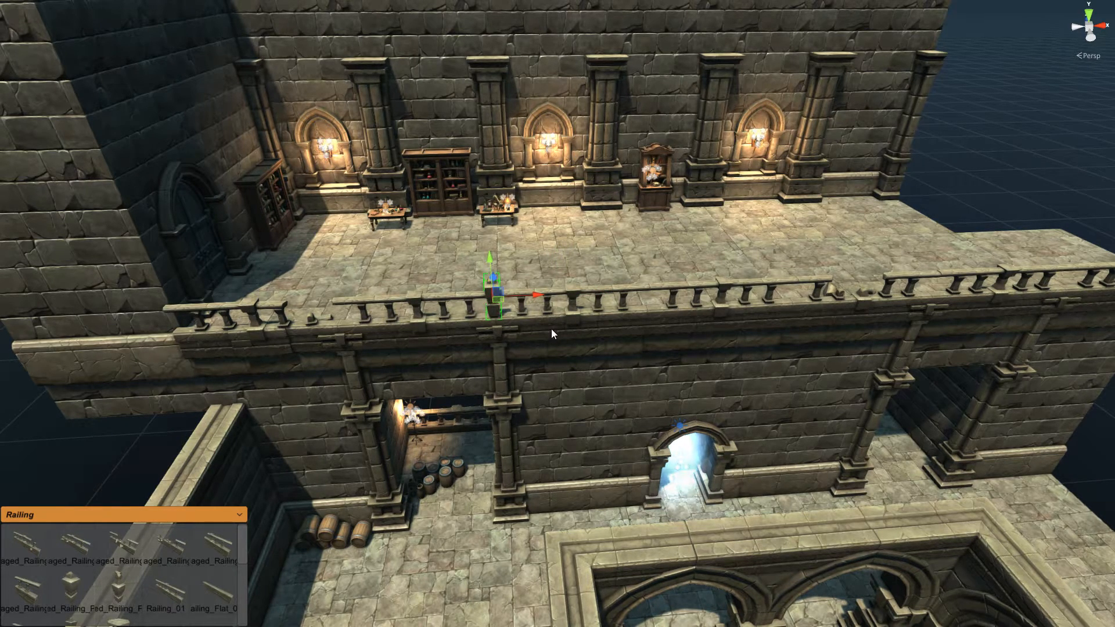
# Step: Duplicate the pillar with Ctrl+D, spacing copies evenly along the balustrade
pyautogui.hotkey('ctrl', 'd')
pyautogui.moveTo(522, 295); pyautogui.dragTo(683, 295)
pyautogui.moveTo(883, 335); pyautogui.dragTo(701, 362, button='middle')
pyautogui.hotkey('ctrl', 'd')
pyautogui.moveTo(497, 311); pyautogui.dragTo(911, 299)
pyautogui.hotkey('ctrl', 'd')
pyautogui.hotkey('ctrl', 'd')
pyautogui.click(950, 192)
pyautogui.moveTo(813, 273); pyautogui.dragTo(471, 356, button='right')
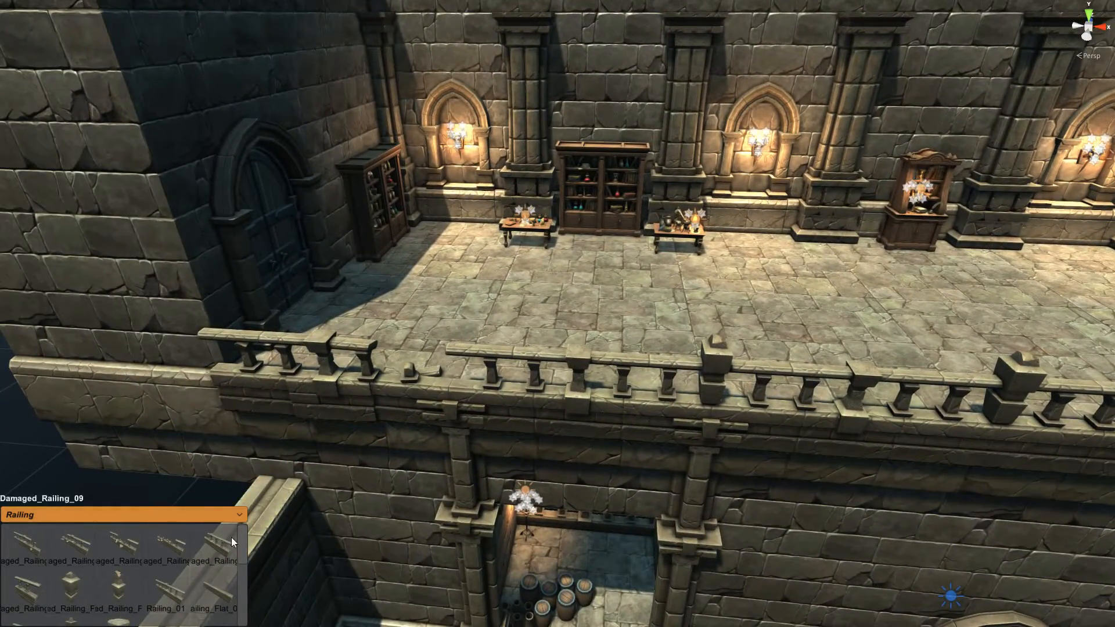
# Step: Switch the palette to Columns and drop a damaged column onto the terrace
pyautogui.click(236, 517)
pyautogui.click(57, 555)
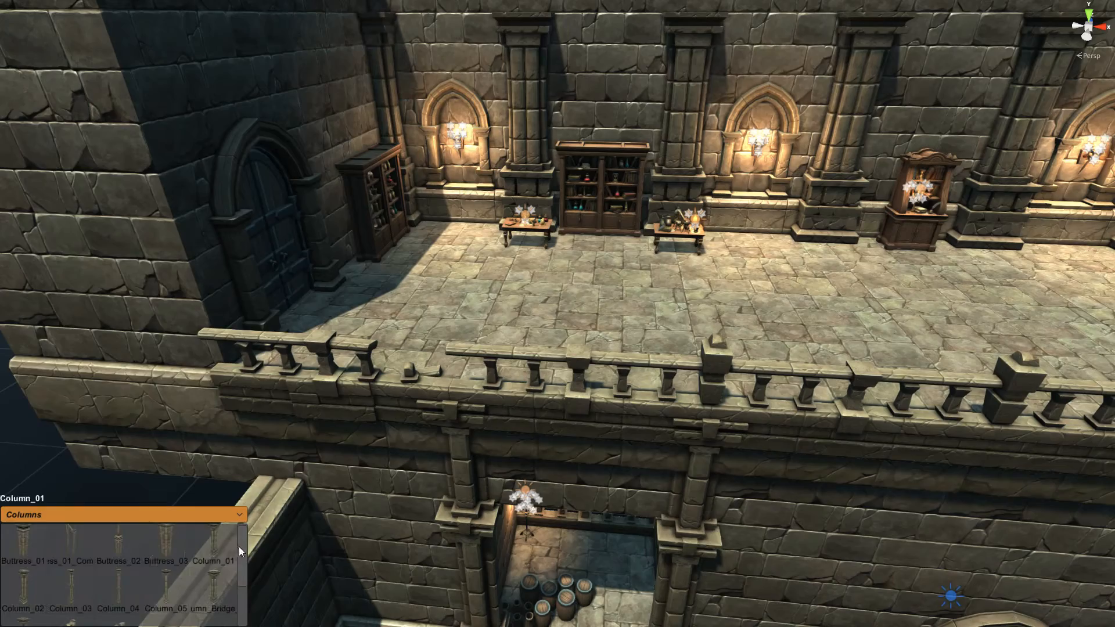
pyautogui.moveTo(236, 547); pyautogui.dragTo(240, 599)
pyautogui.moveTo(191, 558); pyautogui.dragTo(473, 358)
# Step: Move the damaged column across the terrace floor into its fallen position
pyautogui.click(620, 293)
pyautogui.moveTo(744, 243); pyautogui.dragTo(717, 307, button='right')
pyautogui.press('s')
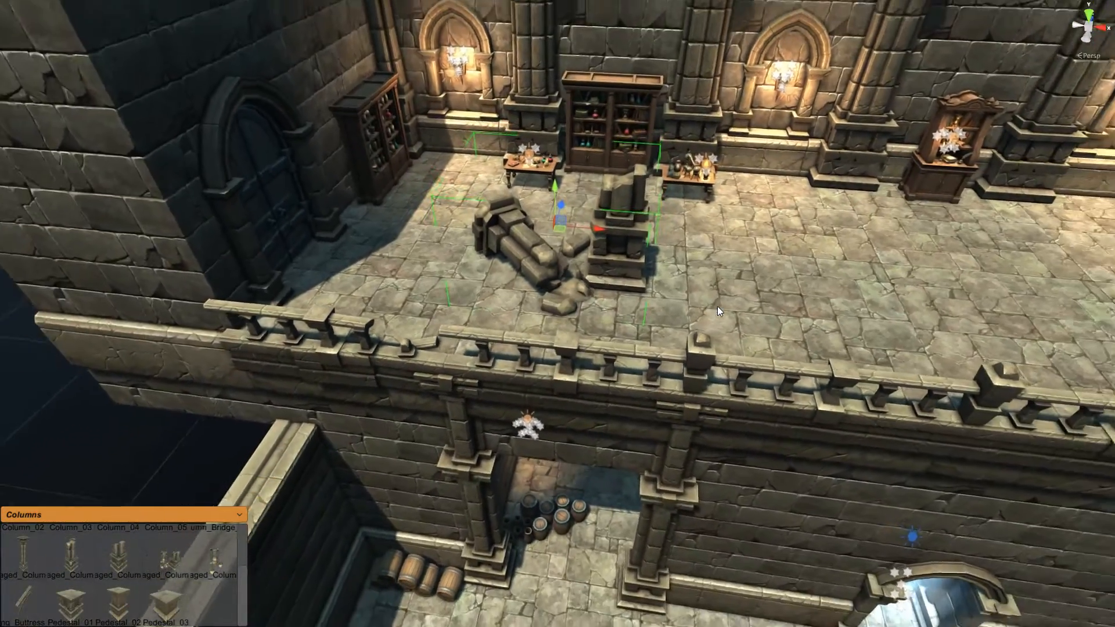
pyautogui.moveTo(588, 277); pyautogui.dragTo(510, 302)
pyautogui.moveTo(785, 298); pyautogui.dragTo(435, 291, button='middle')
pyautogui.moveTo(214, 566); pyautogui.dragTo(736, 335)
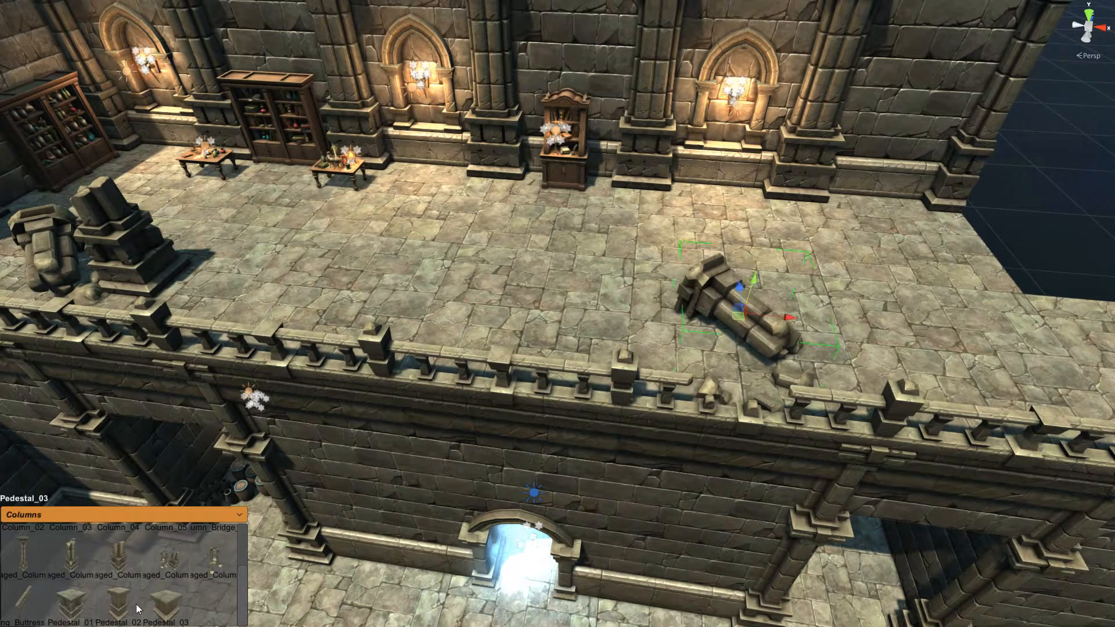
# Step: Add a column-on-pedestal ruin to the terrace
pyautogui.moveTo(72, 561); pyautogui.dragTo(451, 316)
pyautogui.scroll(-2, 704, 381)
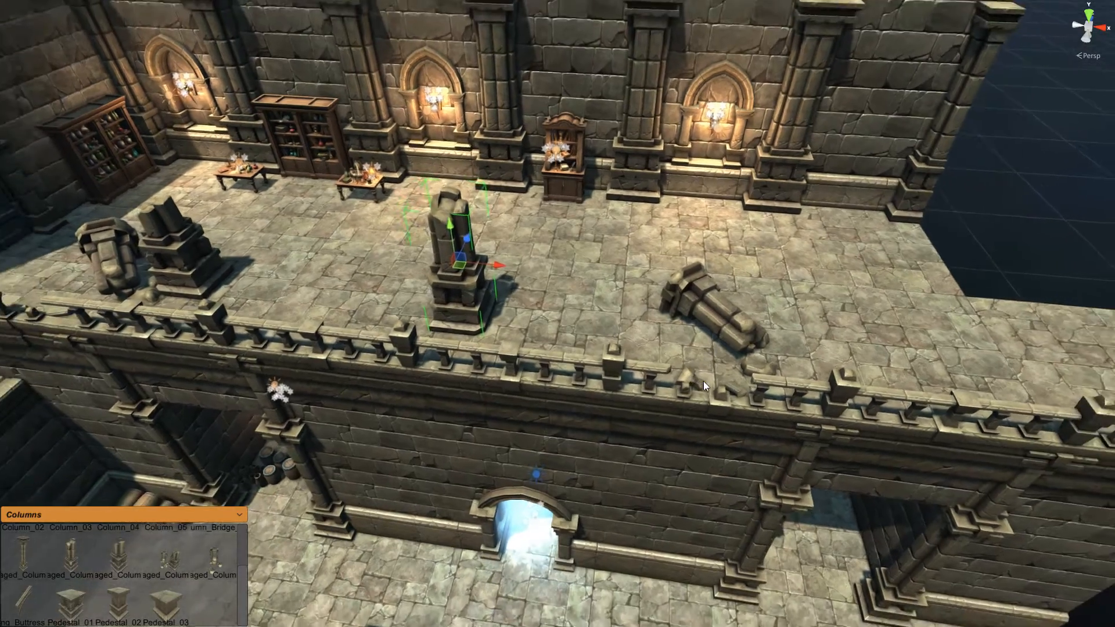
pyautogui.scroll(-2, 703, 381)
pyautogui.click(1103, 213)
pyautogui.moveTo(1049, 273); pyautogui.dragTo(499, 262, button='middle')
# Step: Extrude a floor tile so it sits flush against the terrace floor
pyautogui.click(745, 385)
pyautogui.moveTo(745, 387); pyautogui.dragTo(780, 363, button='right')
pyautogui.press('shift')
pyautogui.keyDown('shift'); pyautogui.moveTo(649, 400); pyautogui.dragTo(619, 13); pyautogui.keyUp('shift')
pyautogui.moveTo(832, 240); pyautogui.dragTo(688, 284, button='right')
pyautogui.moveTo(884, 315); pyautogui.dragTo(413, 263, button='middle')
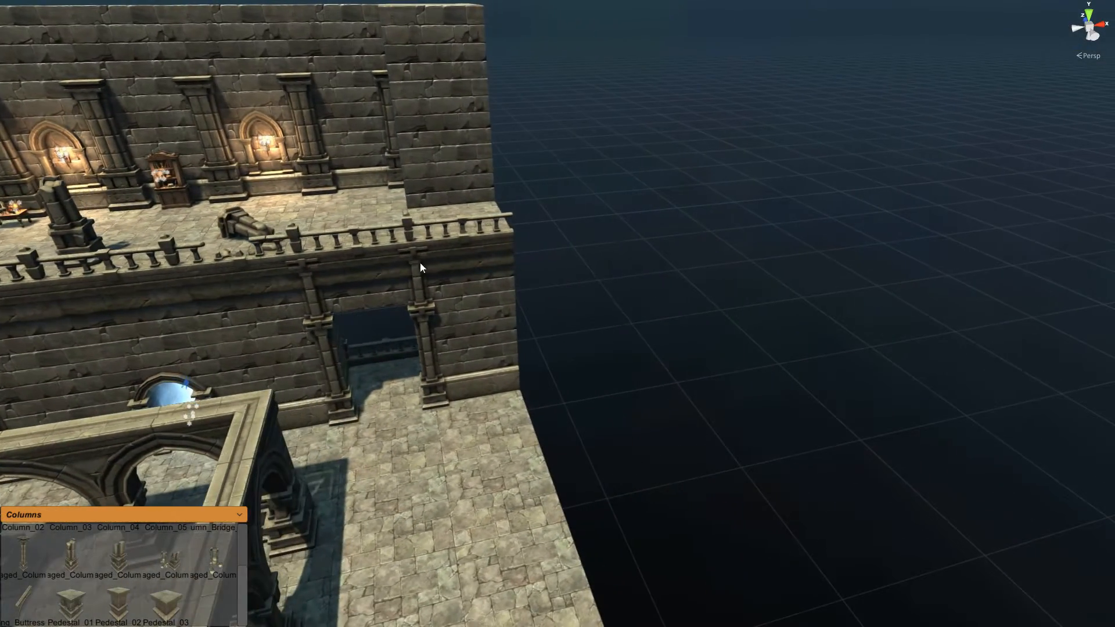
pyautogui.moveTo(676, 344); pyautogui.dragTo(659, 382, button='right')
pyautogui.press('d')
pyautogui.press('d')
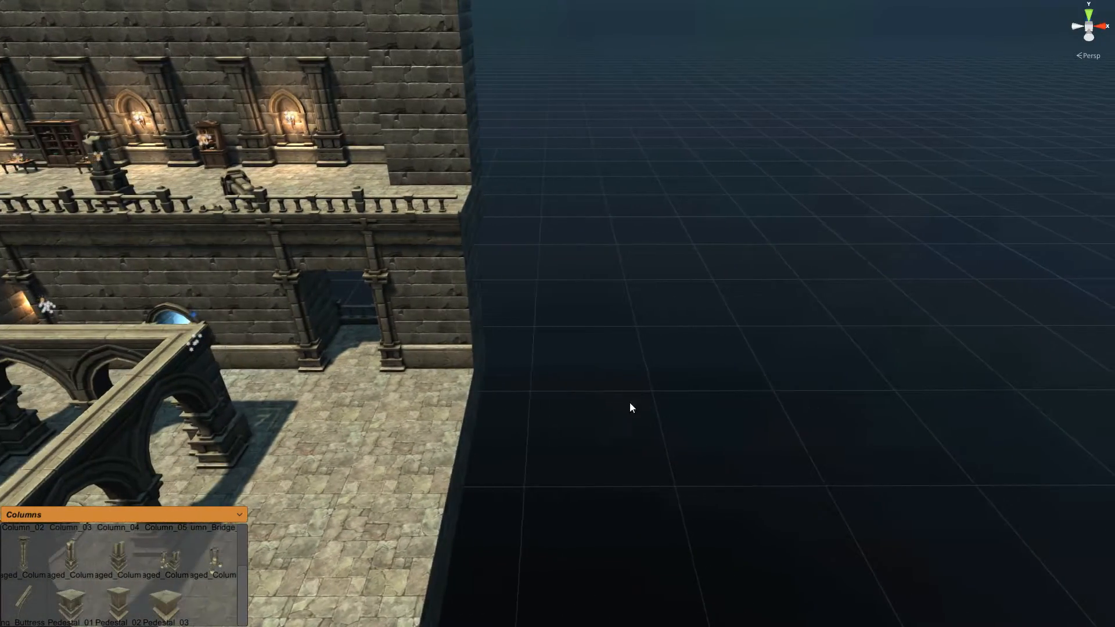
pyautogui.moveTo(666, 291); pyautogui.dragTo(574, 286, button='right')
pyautogui.press('d')
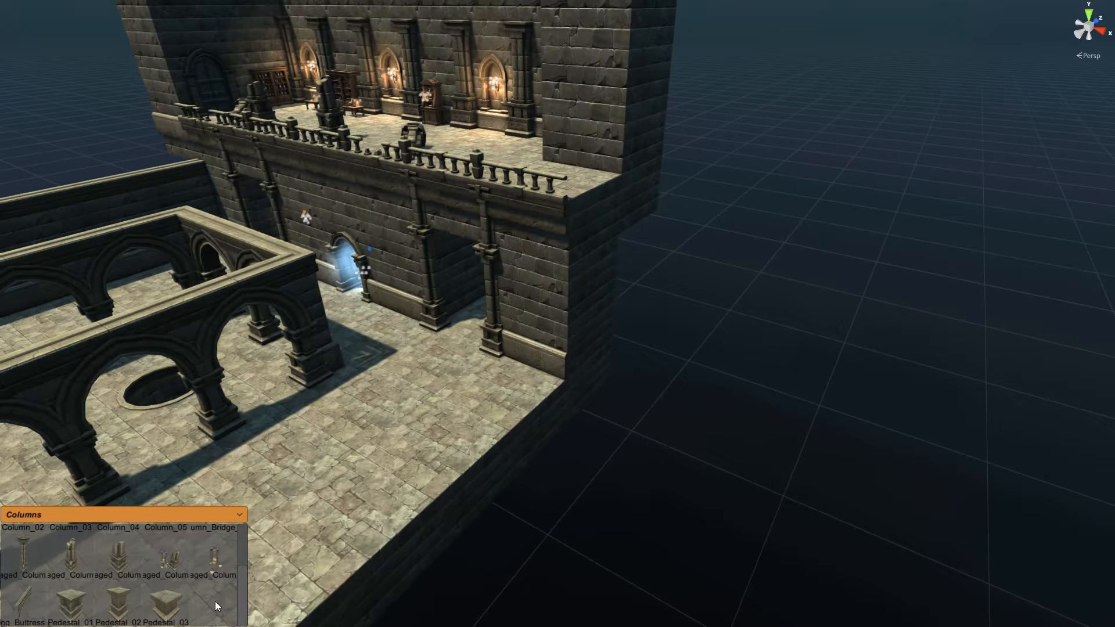
# Step: Switch the palette to Stairs and add a Stair_01 staircase beside the wall
pyautogui.click(240, 514)
pyautogui.scroll(-5, 35, 581)
pyautogui.click(30, 580)
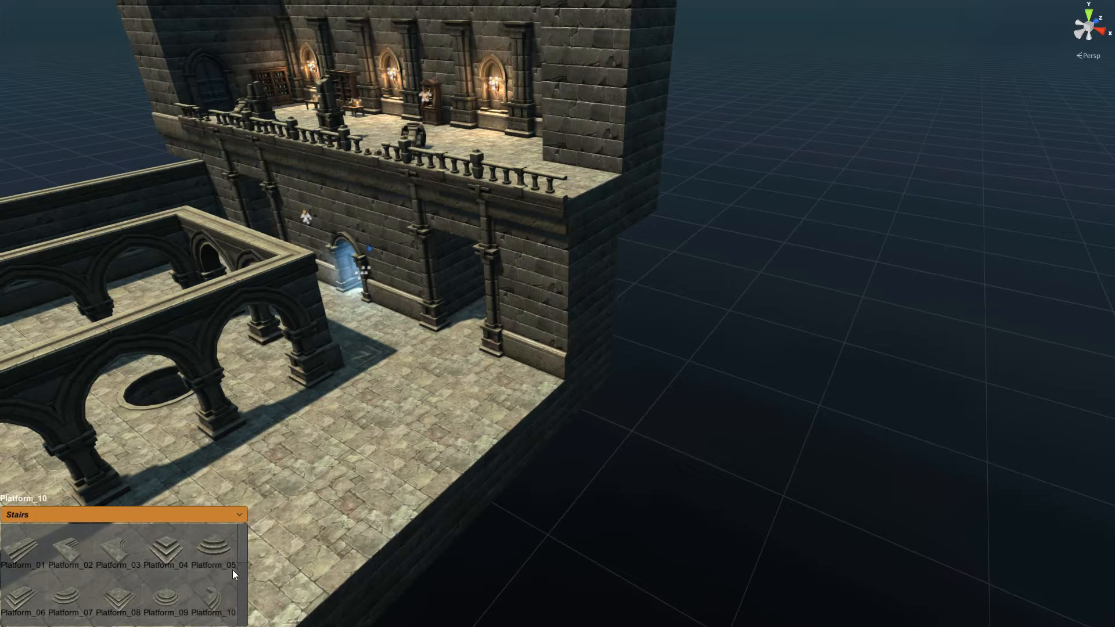
pyautogui.moveTo(244, 548)
pyautogui.mouseDown()
pyautogui.moveTo(234, 582)
pyautogui.moveTo(239, 565)
pyautogui.mouseUp()
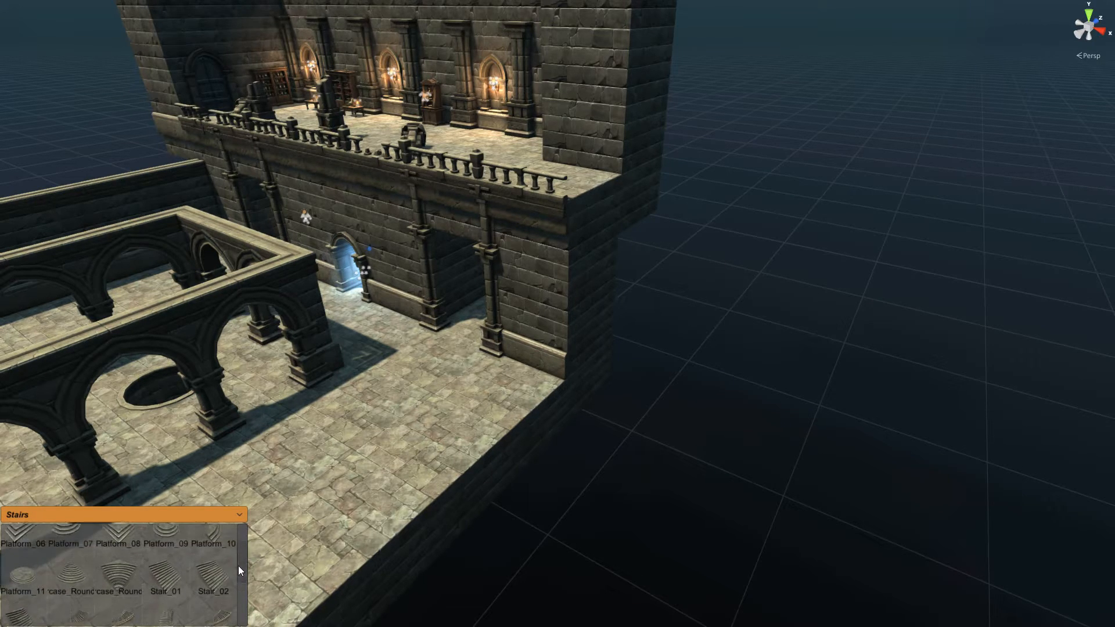
pyautogui.click(164, 586)
# Step: Snap the Stair_01 staircase to the balcony edge and bring it into view
pyautogui.moveTo(715, 361); pyautogui.dragTo(638, 407, button='middle')
pyautogui.click(426, 405)
pyautogui.moveTo(426, 403); pyautogui.dragTo(516, 266)
pyautogui.click(705, 396)
pyautogui.moveTo(686, 382); pyautogui.dragTo(724, 383, button='right')
pyautogui.press('a')
pyautogui.press('w')
pyautogui.press('s')
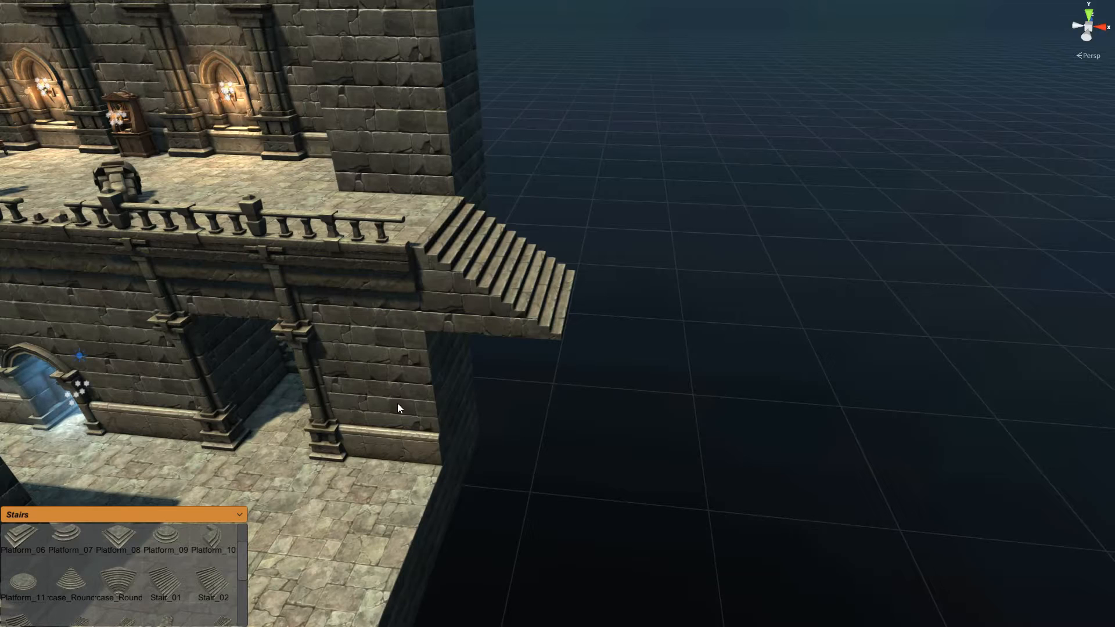
pyautogui.click(432, 388)
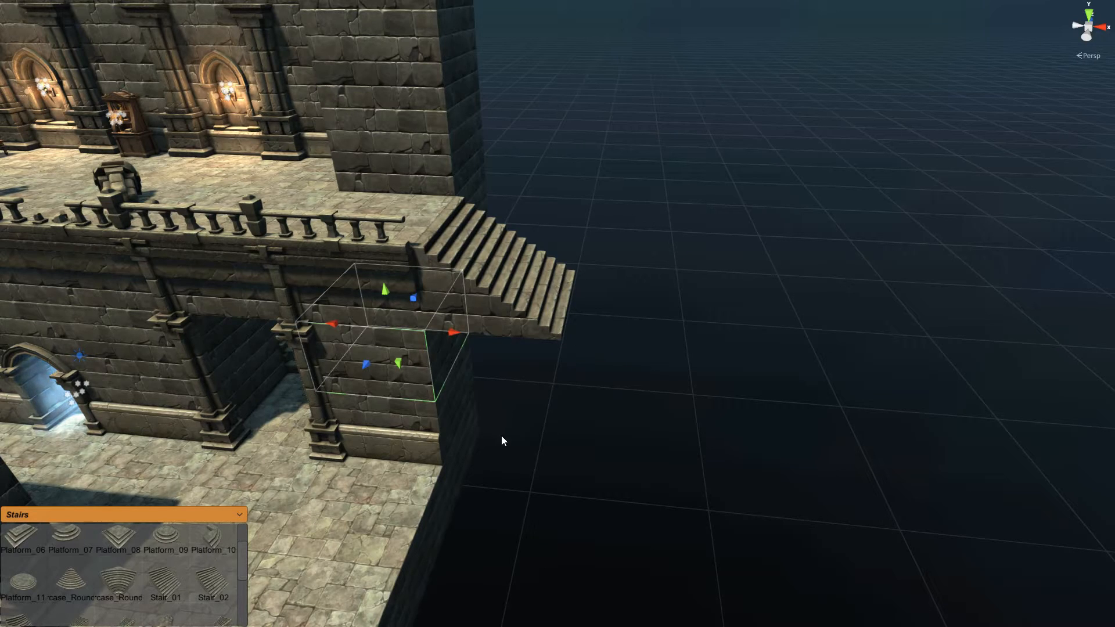
pyautogui.click(423, 503)
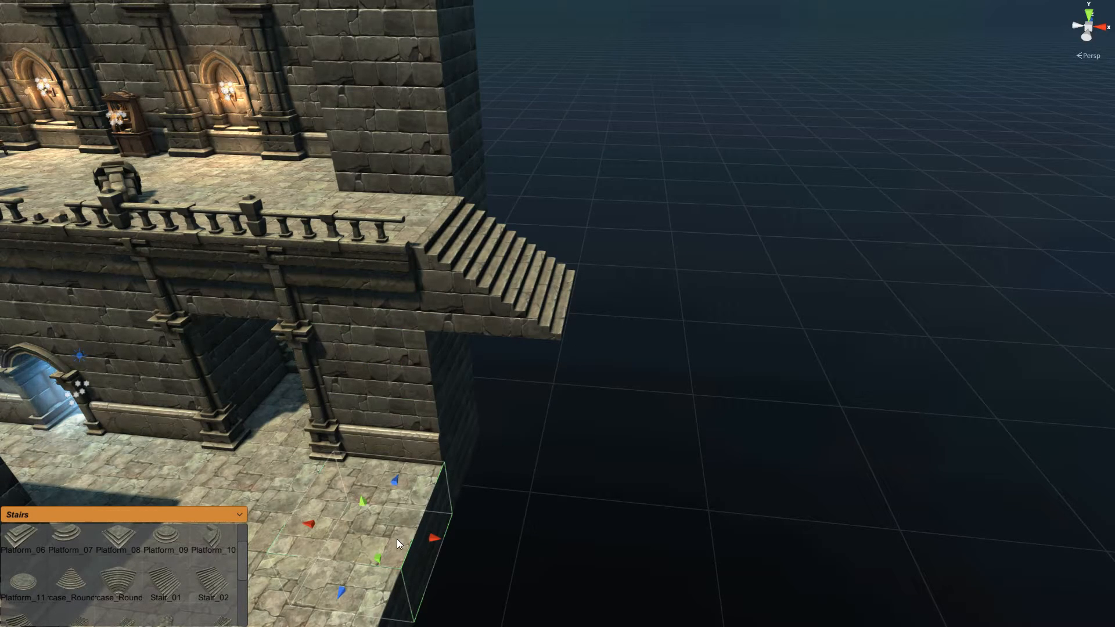
pyautogui.press('w')
pyautogui.press('v')
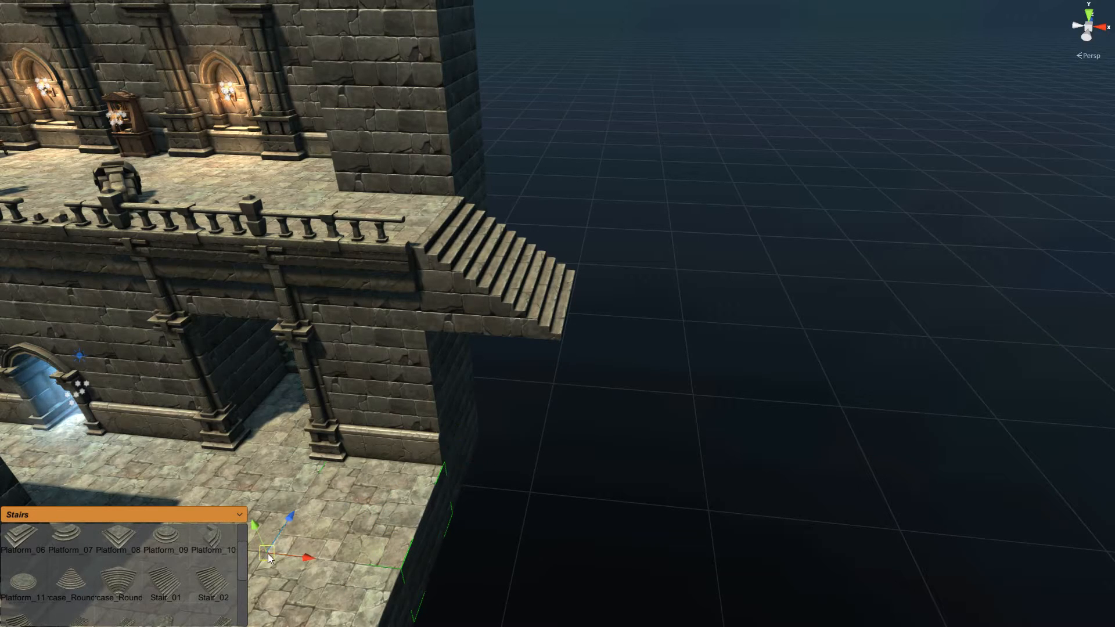
pyautogui.moveTo(268, 553); pyautogui.dragTo(569, 344)
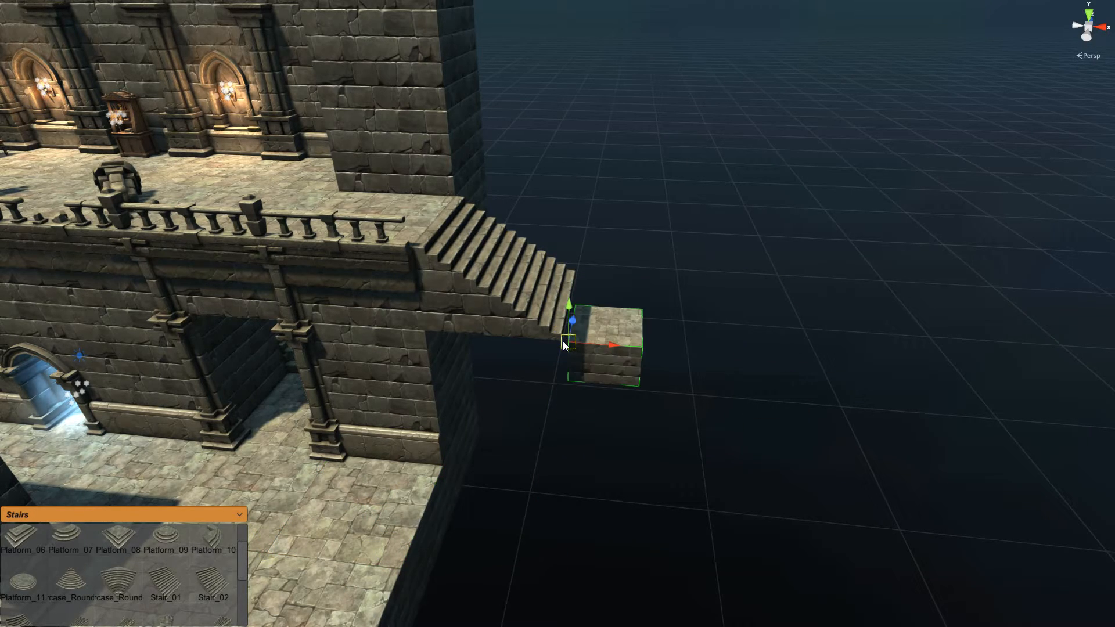
pyautogui.click(700, 234)
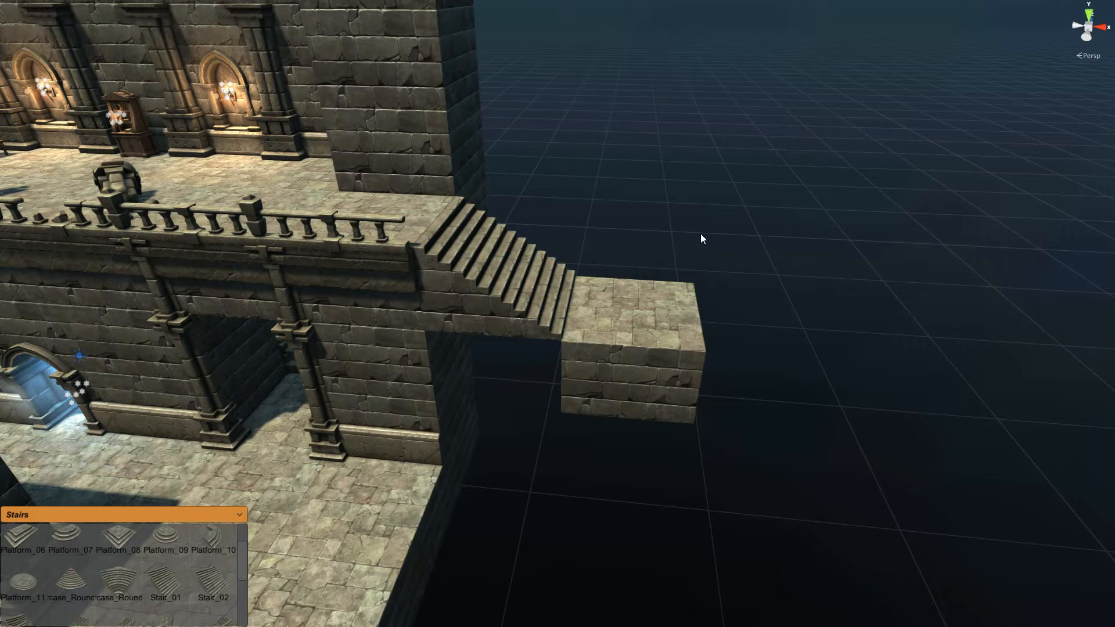
pyautogui.click(687, 400)
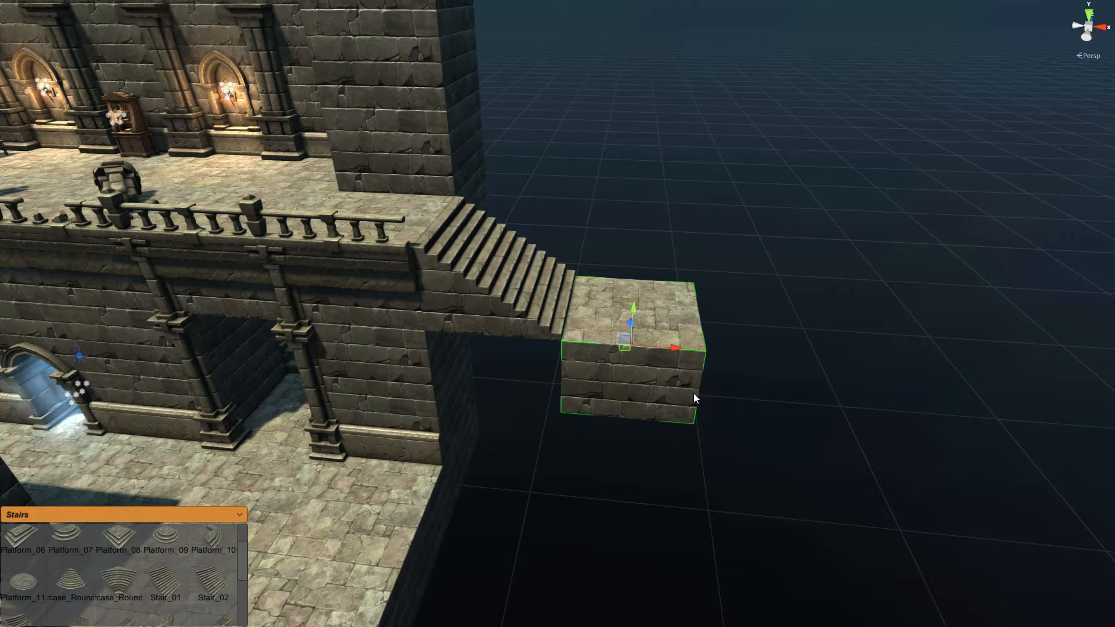
pyautogui.press('Delete')
pyautogui.moveTo(762, 259); pyautogui.dragTo(692, 358, button='middle')
pyautogui.scroll(5, 692, 352)
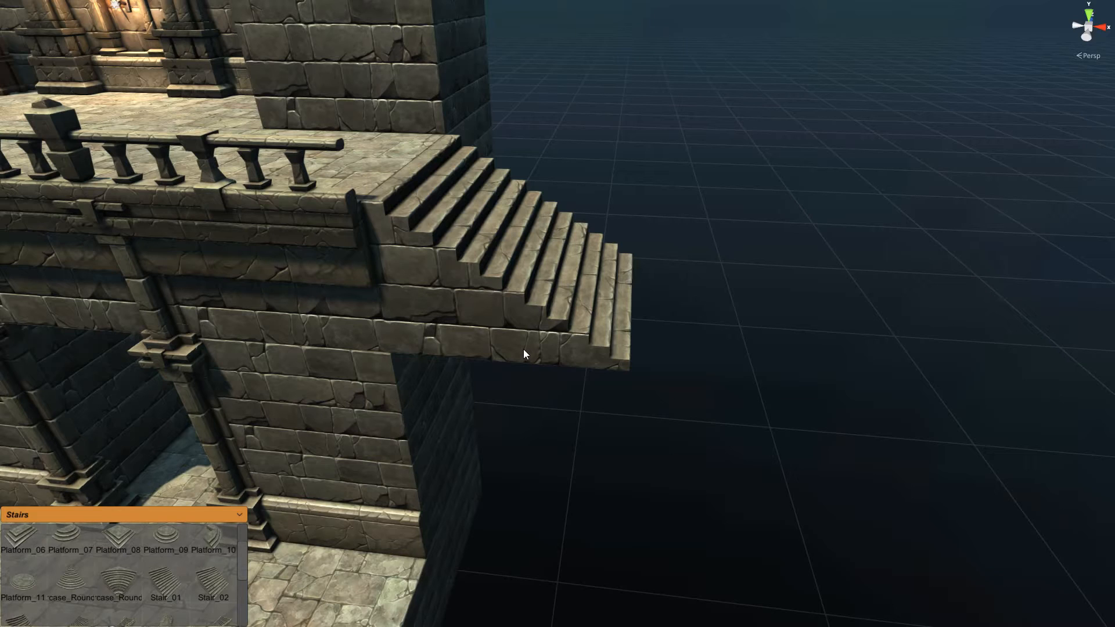
pyautogui.moveTo(783, 397); pyautogui.dragTo(585, 401, button='right')
pyautogui.press('d')
pyautogui.press('a')
pyautogui.moveTo(569, 409); pyautogui.dragTo(562, 346, button='middle')
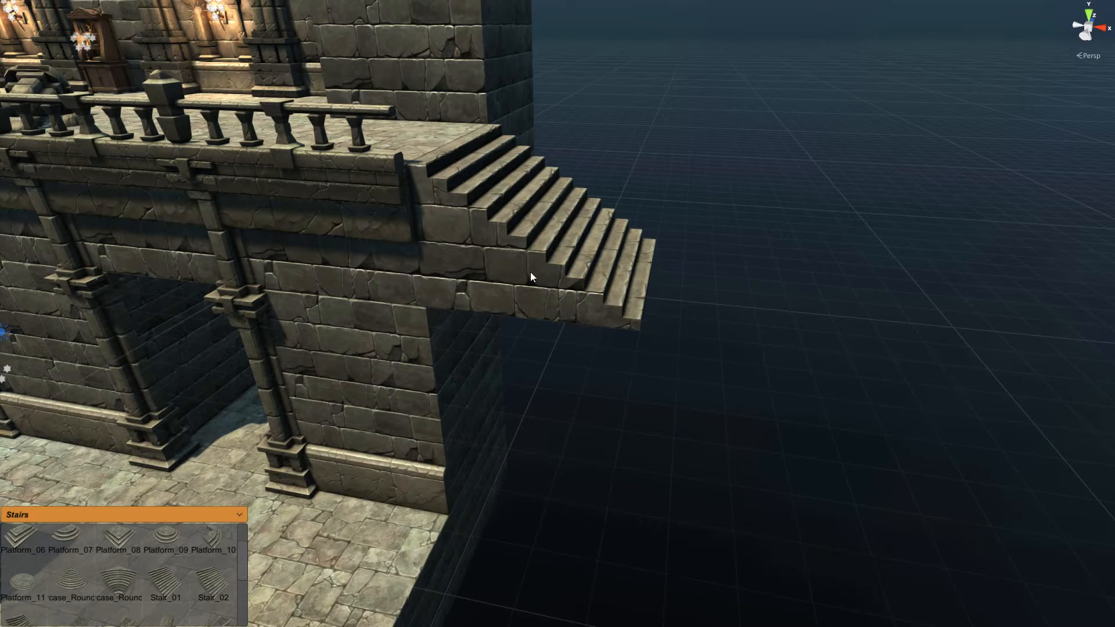
pyautogui.press(']')
pyautogui.press(']')
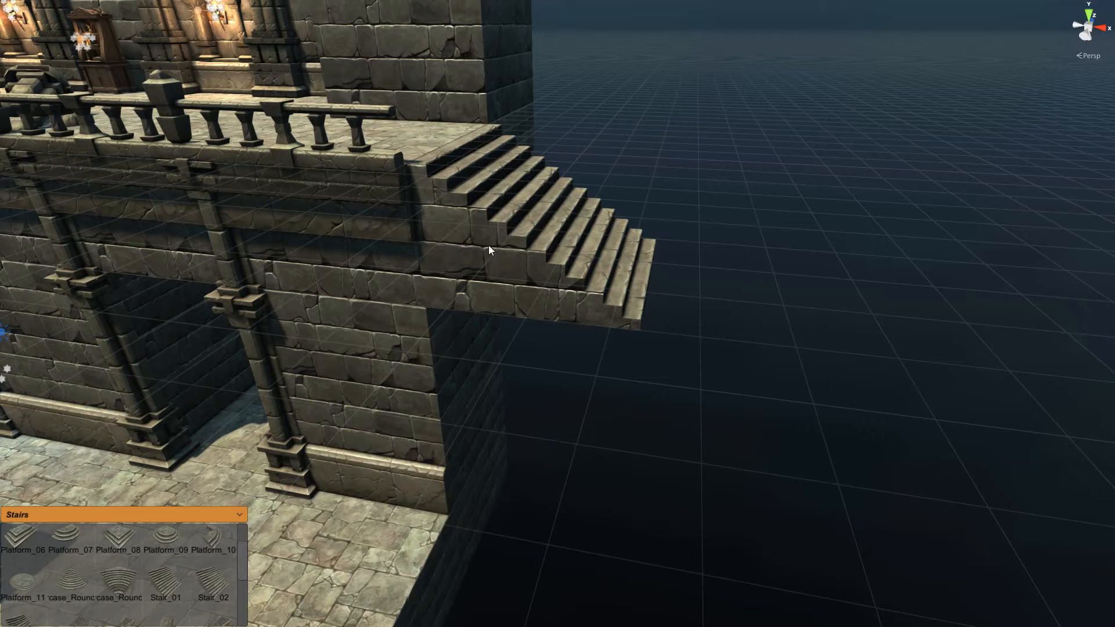
pyautogui.click(524, 302)
pyautogui.moveTo(722, 325); pyautogui.dragTo(165, 492, button='middle')
# Step: Place a Base_01 stone block from the Base palette at the end of the stairs
pyautogui.click(231, 522)
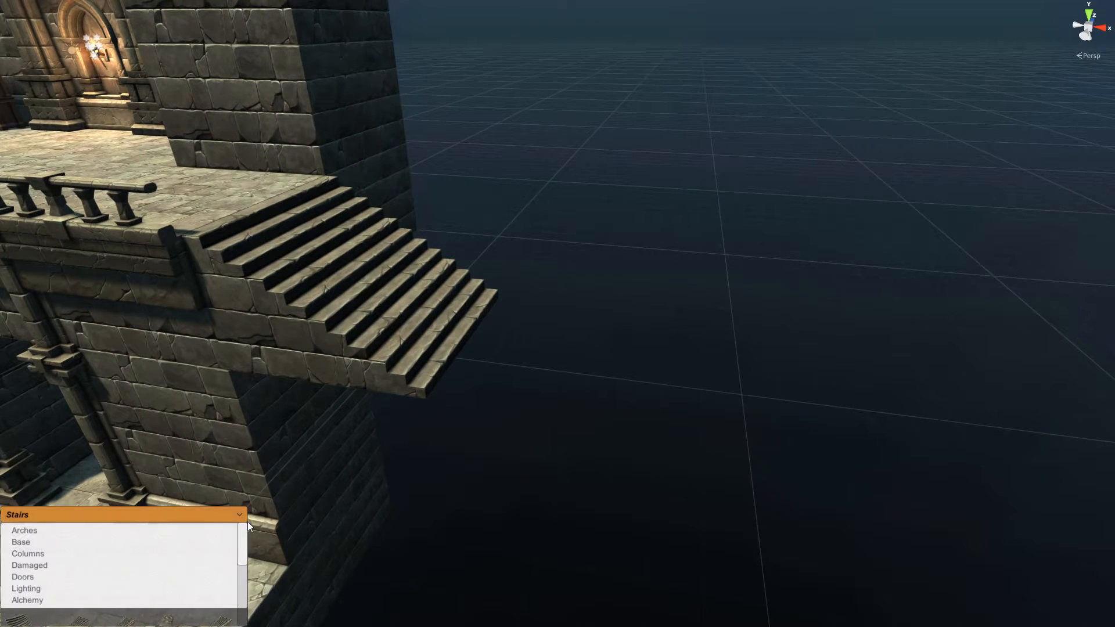
pyautogui.click(29, 544)
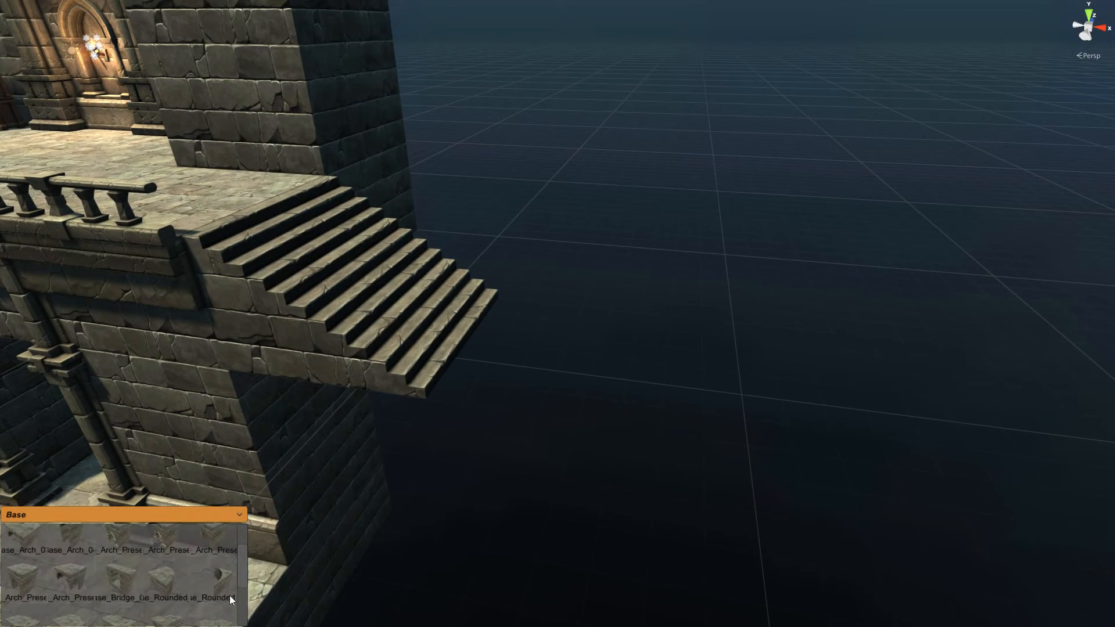
pyautogui.scroll(1, 243, 572)
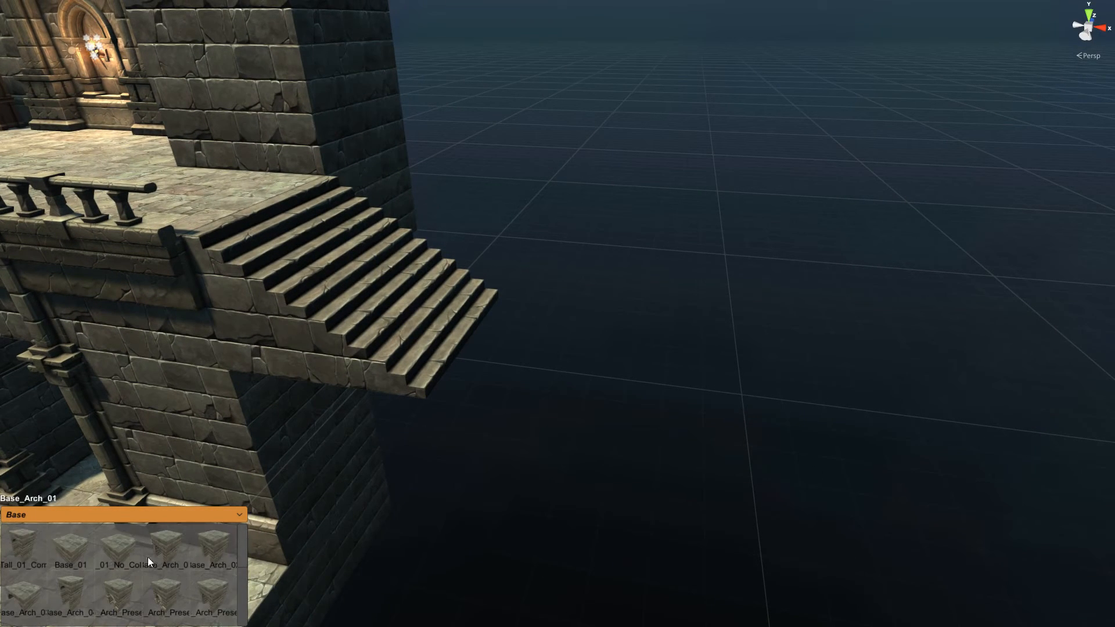
pyautogui.click(73, 549)
pyautogui.press('d')
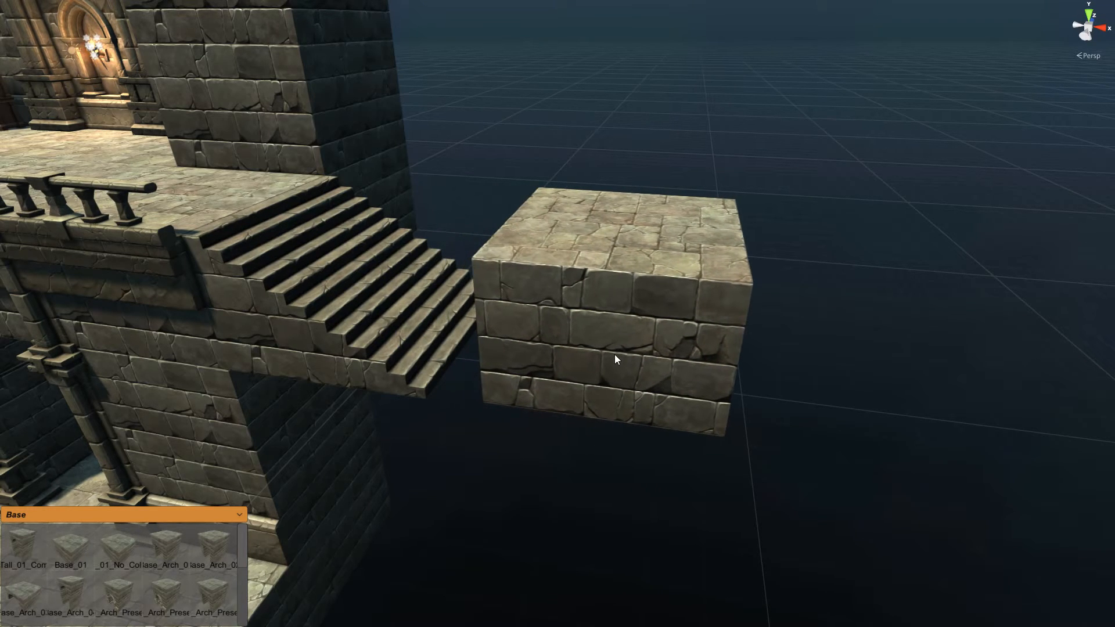
pyautogui.moveTo(606, 360); pyautogui.dragTo(611, 364, button='right')
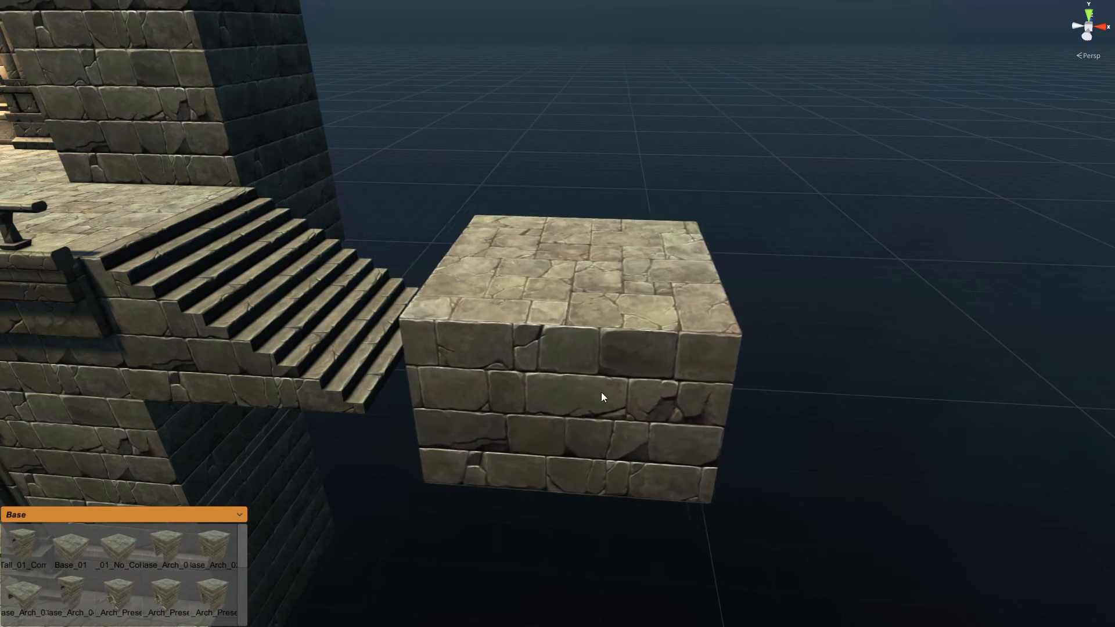
pyautogui.moveTo(589, 365); pyautogui.dragTo(588, 380, button='right')
pyautogui.scroll(-2, 603, 315)
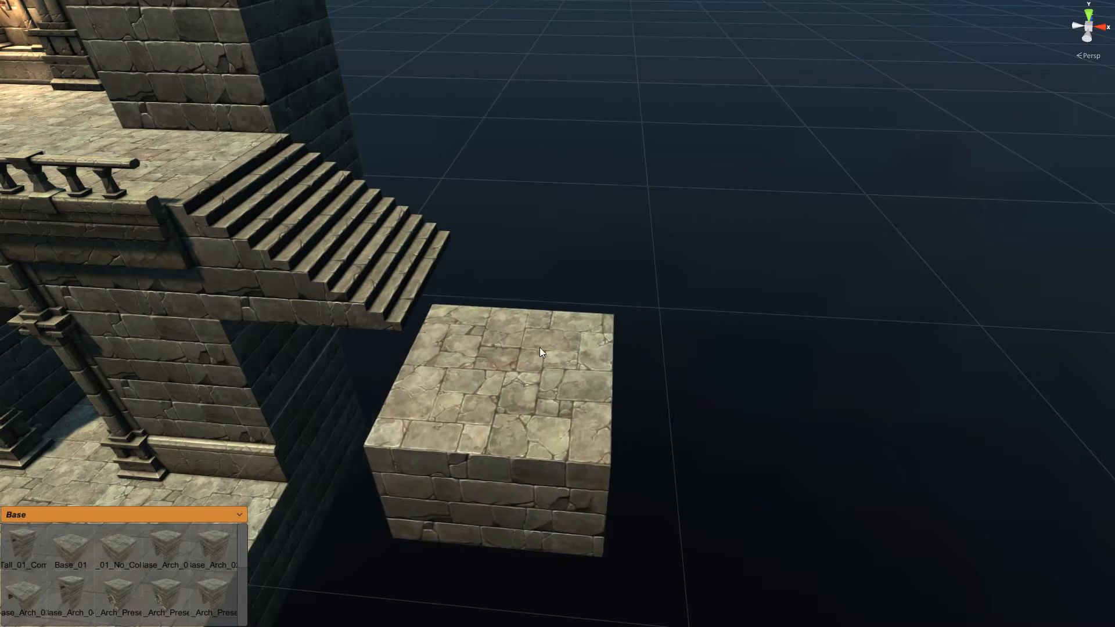
pyautogui.scroll(2, 554, 309)
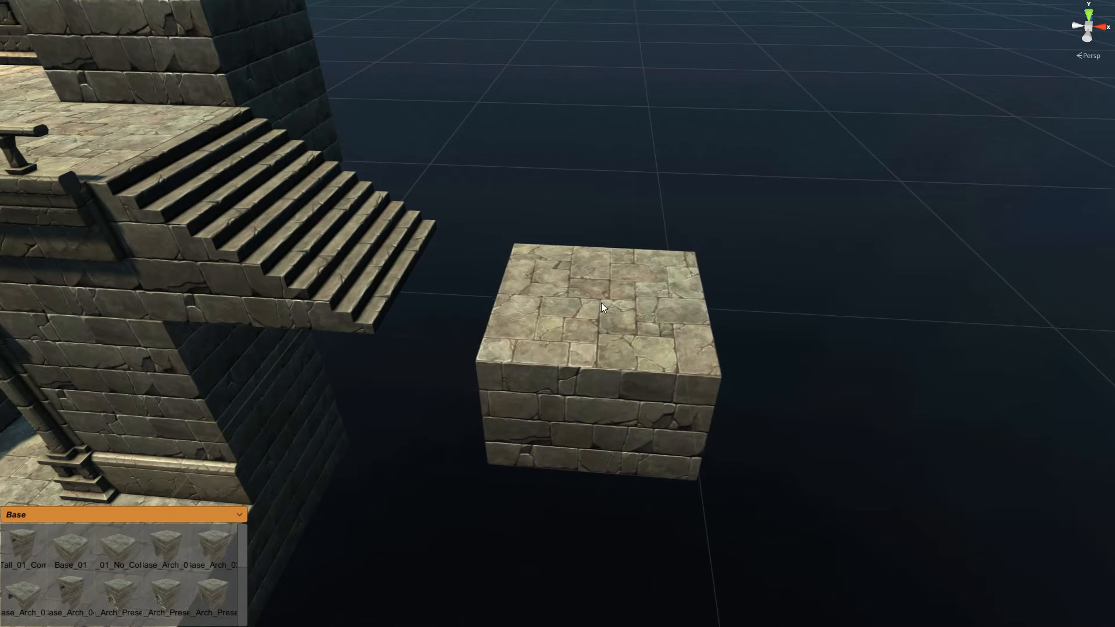
pyautogui.click(508, 276)
# Step: Extrude the Base_01 block into a long stone floor slab
pyautogui.moveTo(785, 276); pyautogui.dragTo(644, 313, button='right')
pyautogui.press('u')
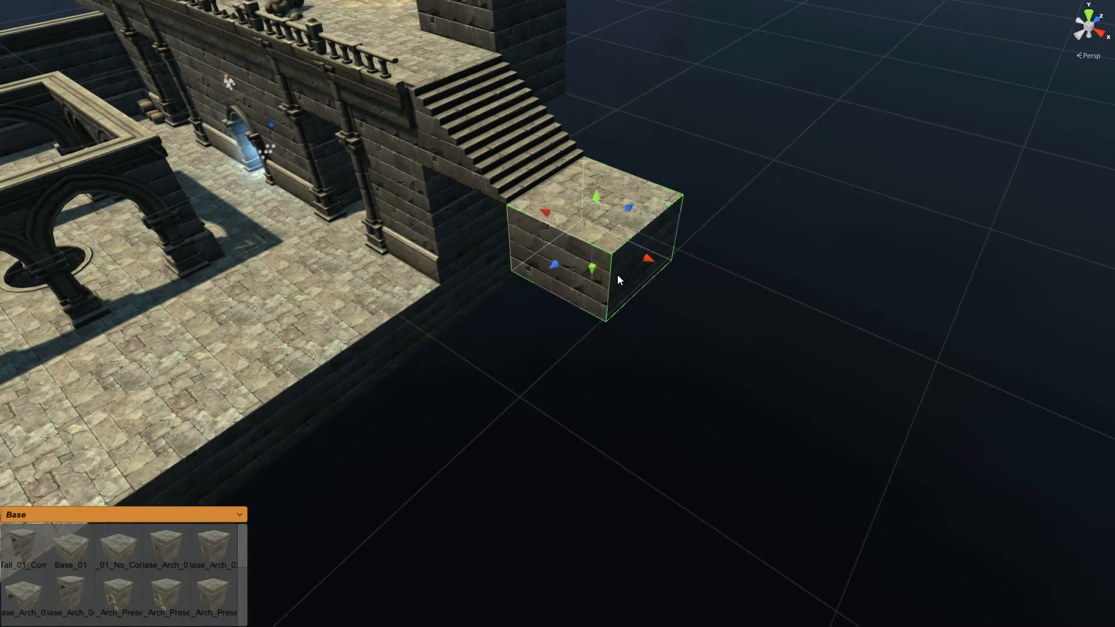
pyautogui.moveTo(629, 212); pyautogui.dragTo(301, 384)
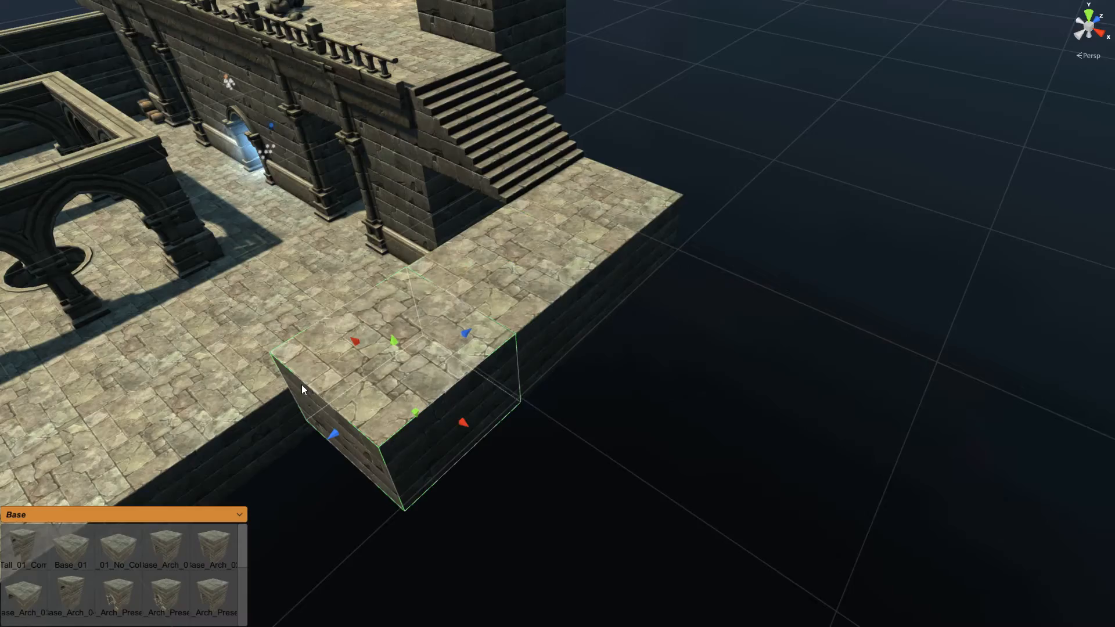
pyautogui.moveTo(301, 385); pyautogui.dragTo(436, 343, button='middle')
pyautogui.keyDown('alt'); pyautogui.moveTo(436, 343); pyautogui.dragTo(416, 339); pyautogui.keyUp('alt')
pyautogui.keyDown('alt'); pyautogui.moveTo(426, 338); pyautogui.dragTo(634, 298); pyautogui.keyUp('alt')
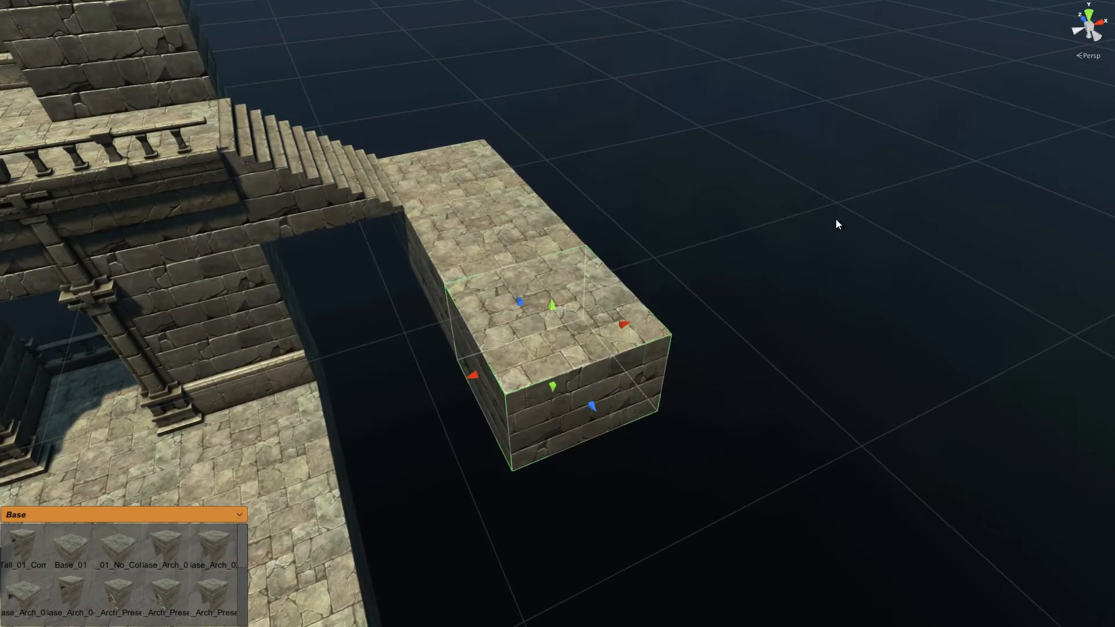
pyautogui.moveTo(653, 339); pyautogui.dragTo(731, 254, button='middle')
# Step: Copy the staircase so a second flight descends from the slab's far end
pyautogui.click(416, 118)
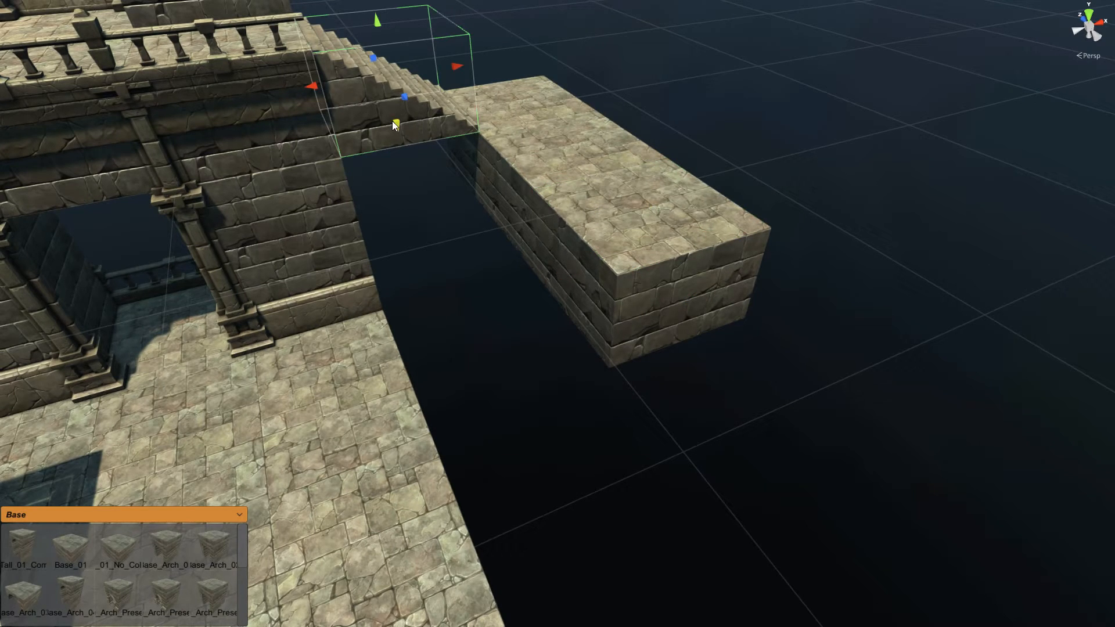
pyautogui.moveTo(393, 125); pyautogui.dragTo(778, 313)
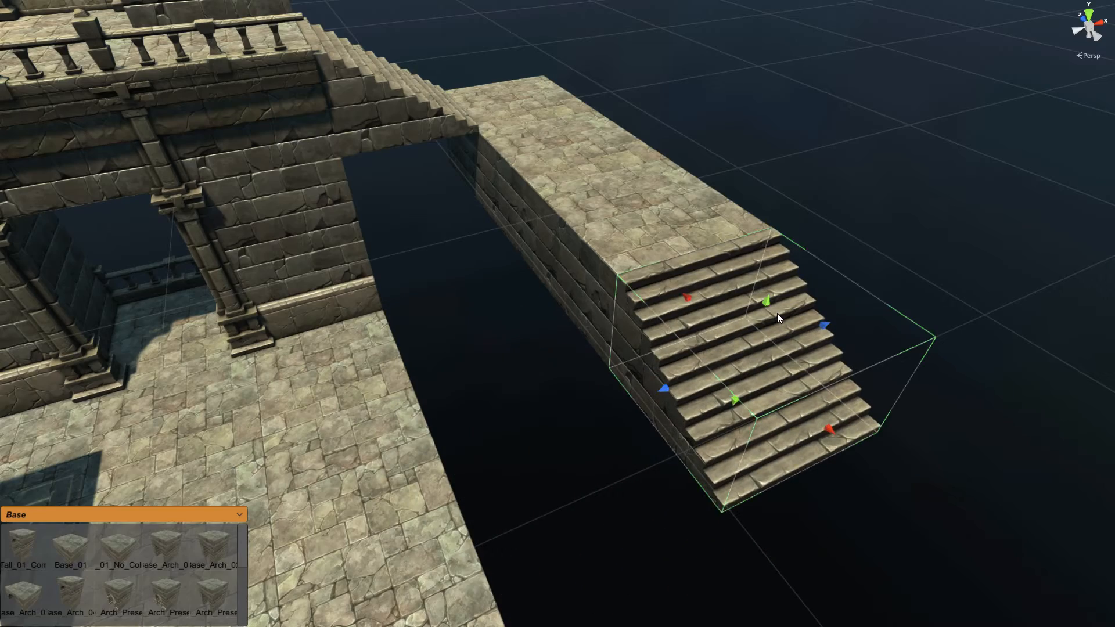
pyautogui.moveTo(480, 426); pyautogui.dragTo(598, 361, button='right')
pyautogui.press('s')
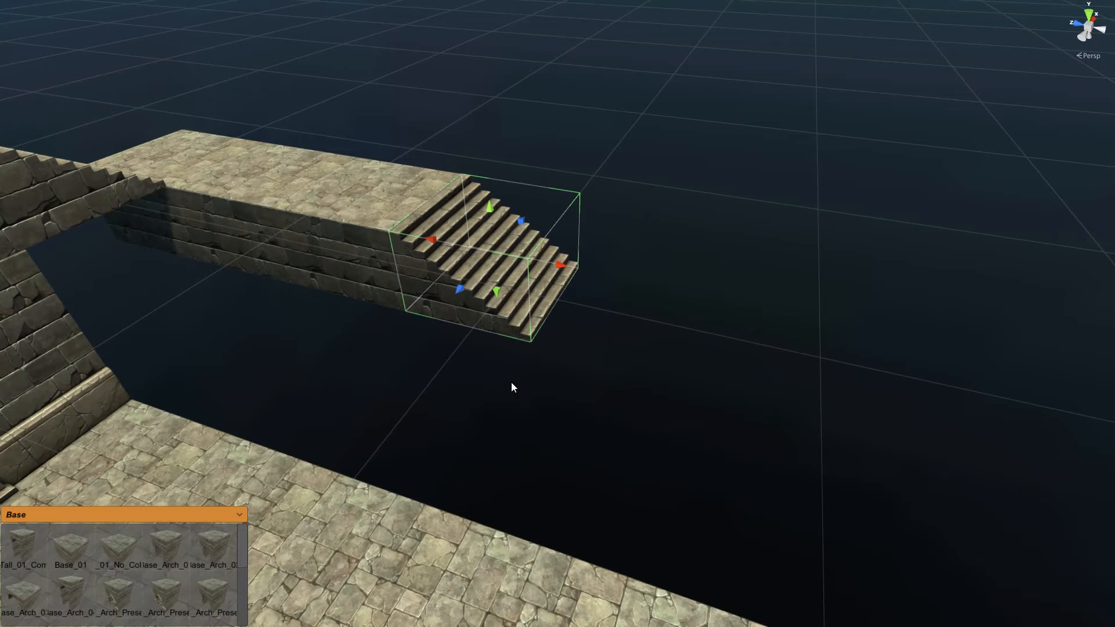
pyautogui.moveTo(512, 383); pyautogui.dragTo(512, 384, button='right')
# Step: Lower the snapping grid a level and place a Base_01 block beside the stairs
pyautogui.press('d')
pyautogui.press('w')
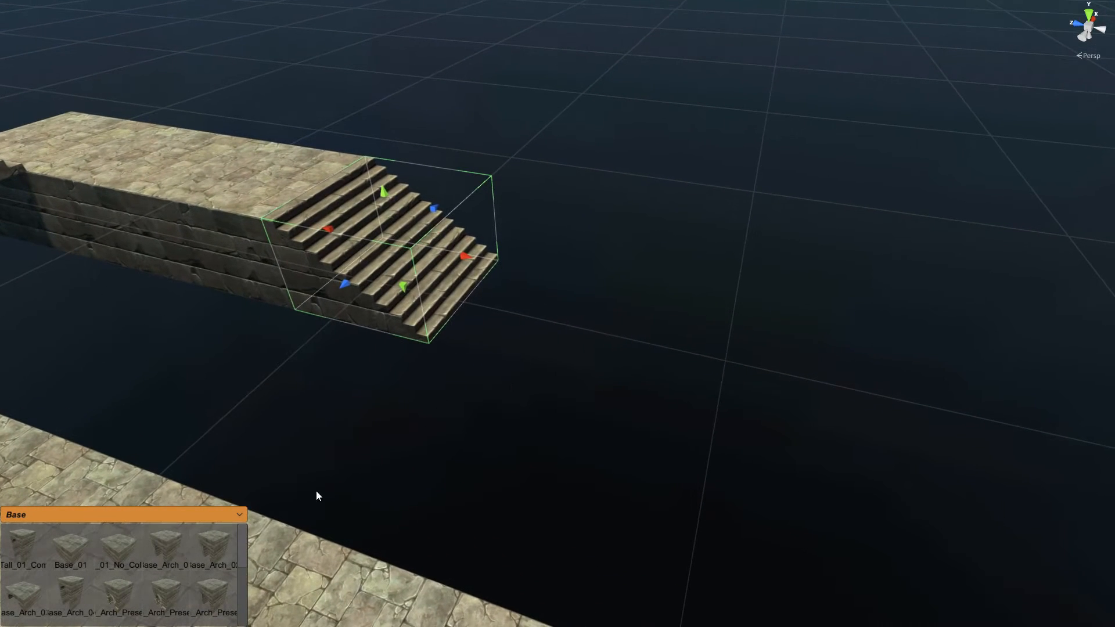
pyautogui.click(74, 555)
pyautogui.click(534, 335)
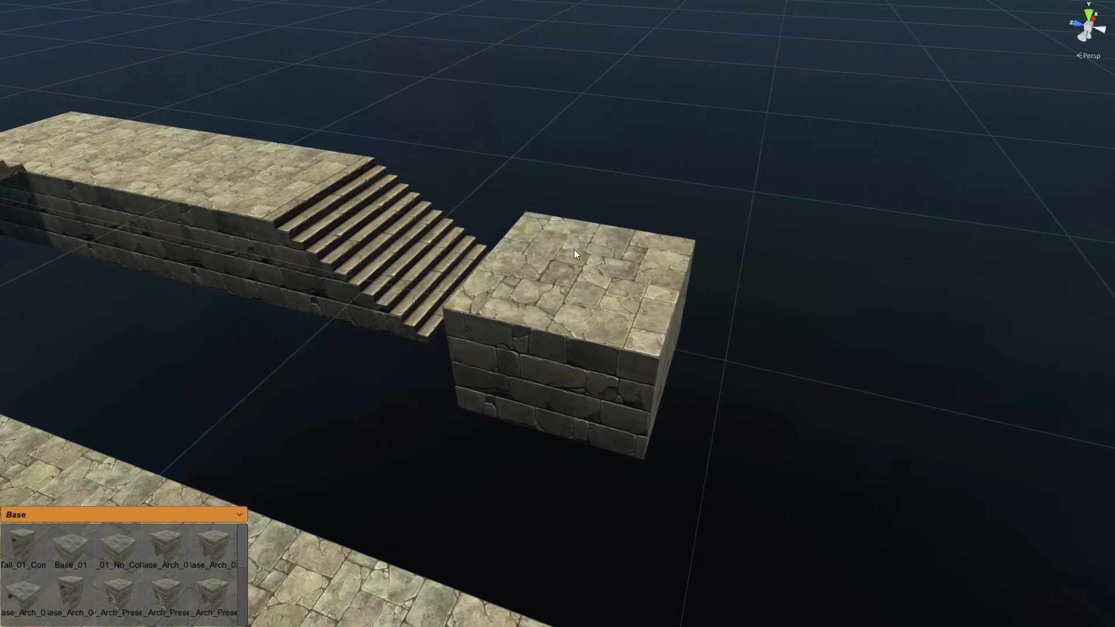
pyautogui.click(577, 255)
pyautogui.press('a')
pyautogui.moveTo(536, 389); pyautogui.dragTo(536, 389, button='right')
pyautogui.press('w')
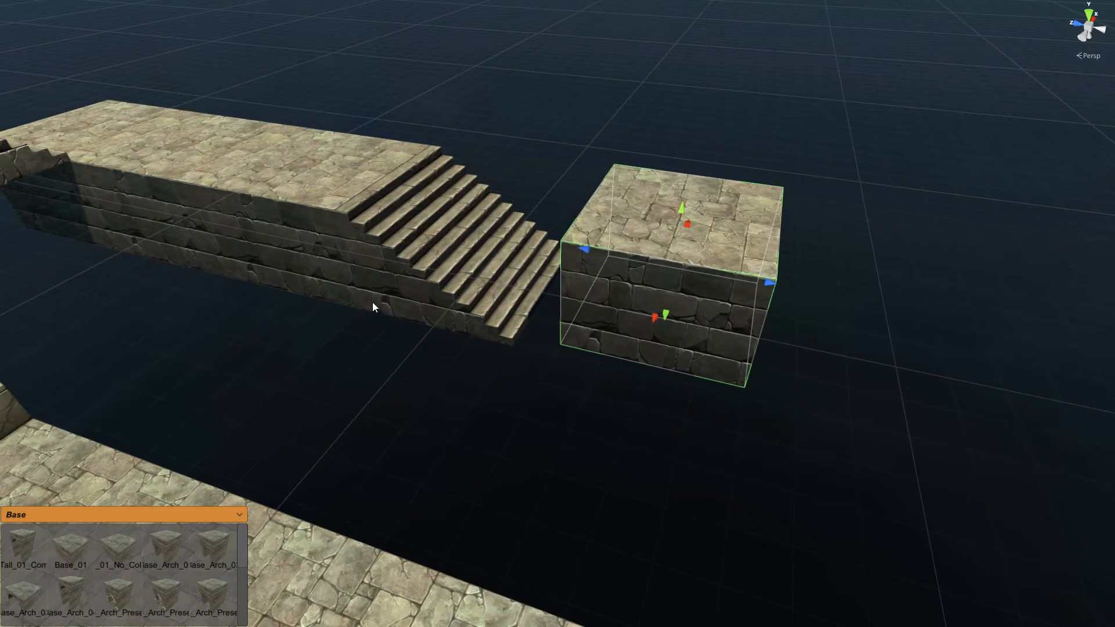
pyautogui.press('[')
pyautogui.press('[')
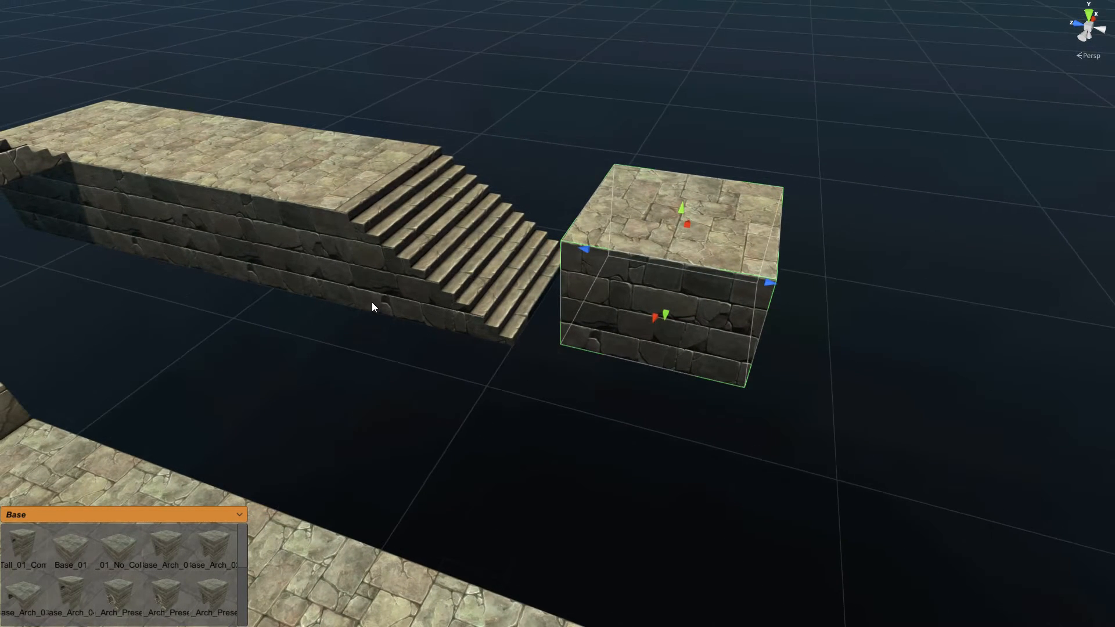
pyautogui.press('d')
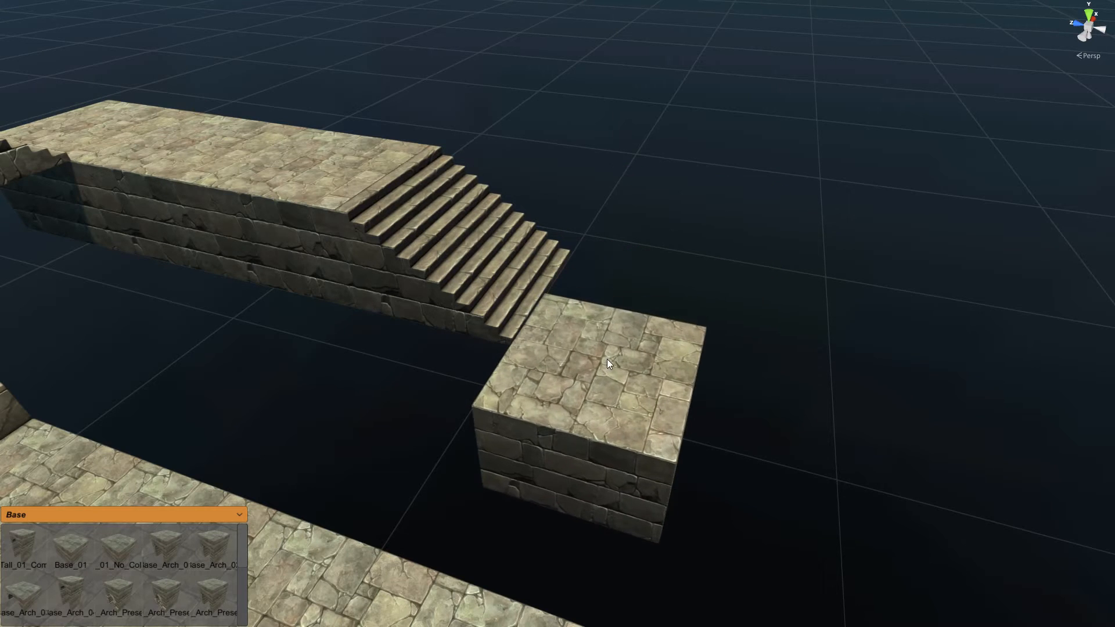
pyautogui.click(623, 312)
# Step: Reposition the block as a landing at the foot of the second flight
pyautogui.moveTo(629, 353); pyautogui.dragTo(562, 358, button='right')
pyautogui.press('d')
pyautogui.press('s')
pyautogui.press('d')
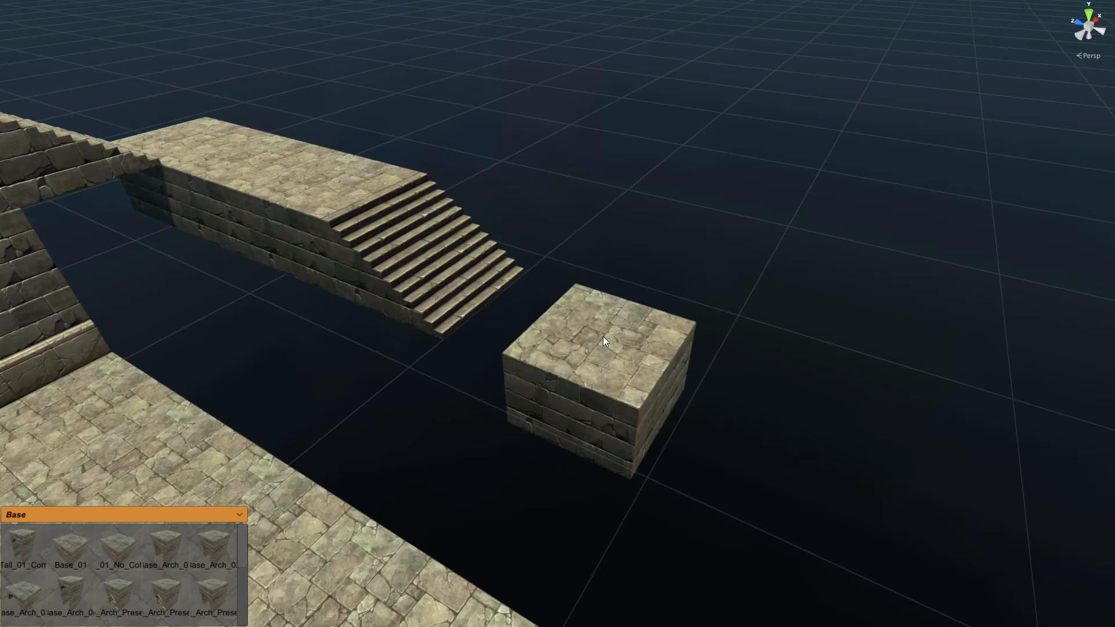
pyautogui.press('e')
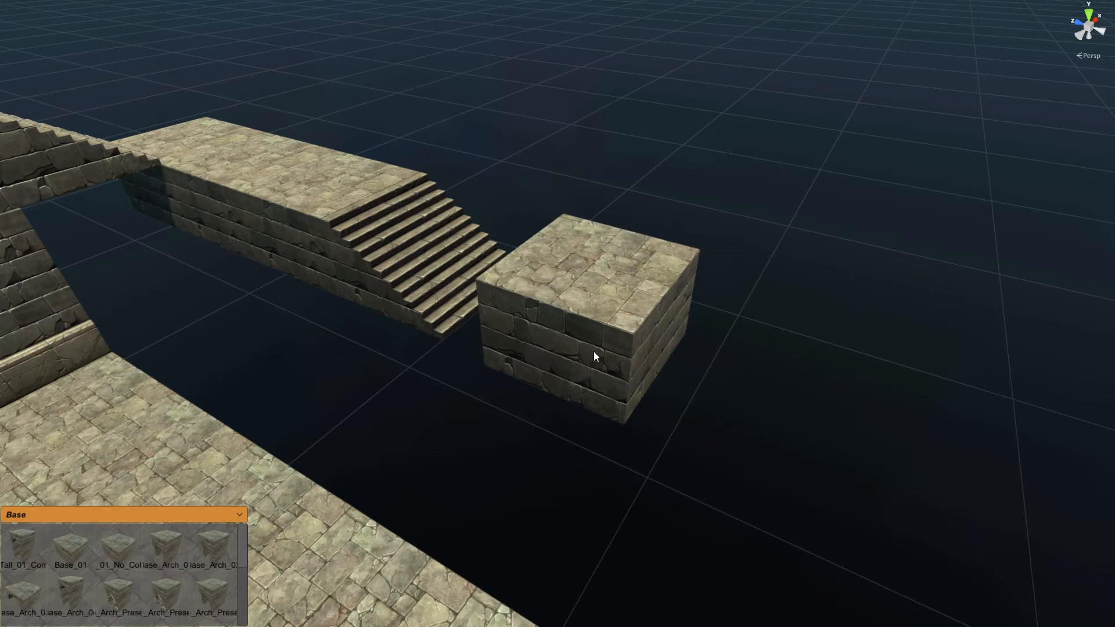
pyautogui.press('q')
pyautogui.click(542, 324)
pyautogui.moveTo(675, 277); pyautogui.dragTo(698, 287, button='right')
# Step: Duplicate the second staircase and attach the copy down the landing's side
pyautogui.click(332, 242)
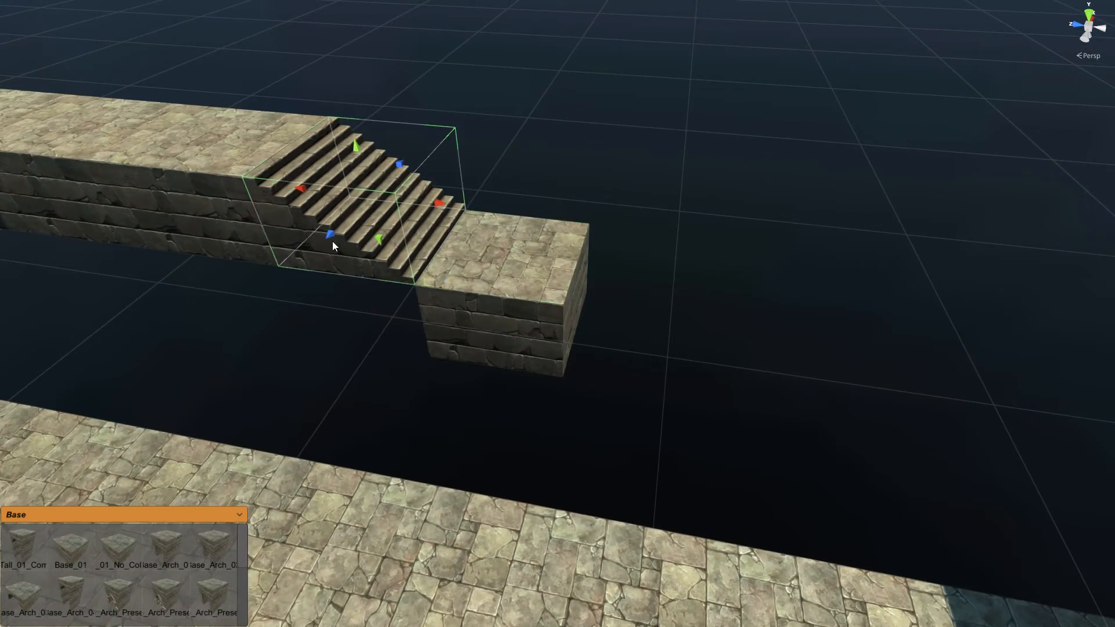
pyautogui.hotkey('ctrl', 'd')
pyautogui.click(461, 348)
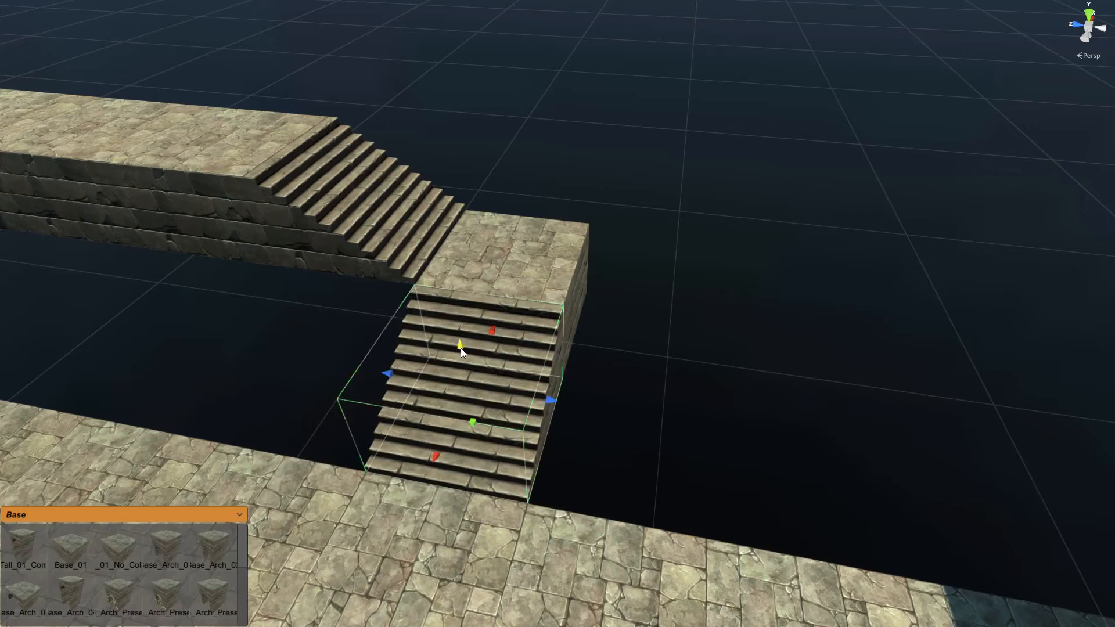
pyautogui.moveTo(657, 398); pyautogui.dragTo(643, 340, button='right')
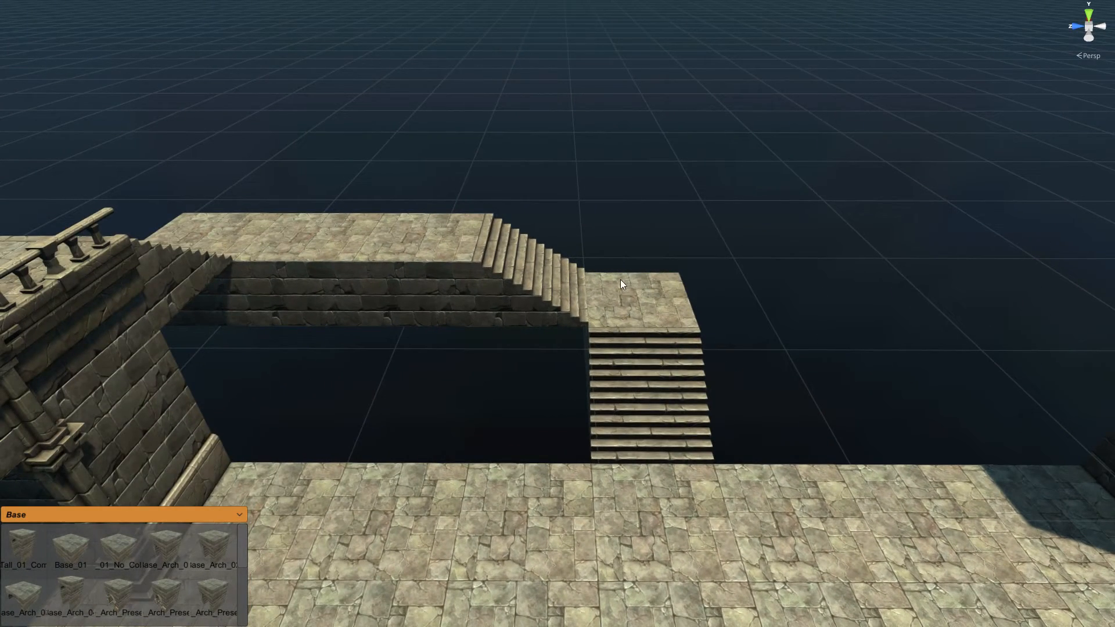
# Step: Switch the palette to Railing and pick the Railing_Stair piece
pyautogui.click(190, 516)
pyautogui.scroll(-5, 244, 594)
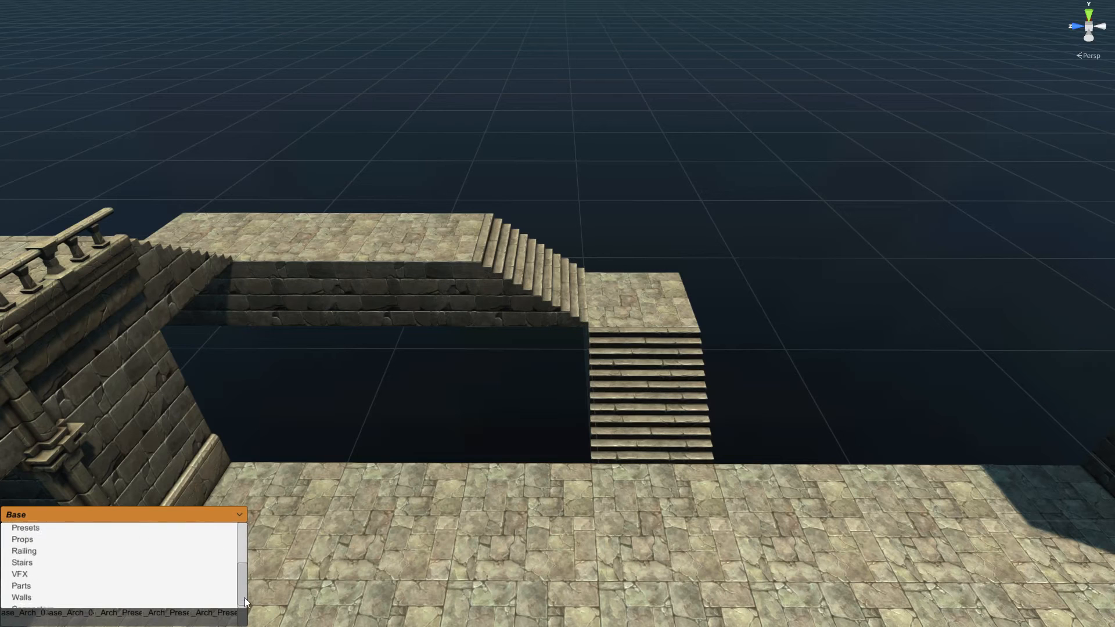
pyautogui.click(88, 555)
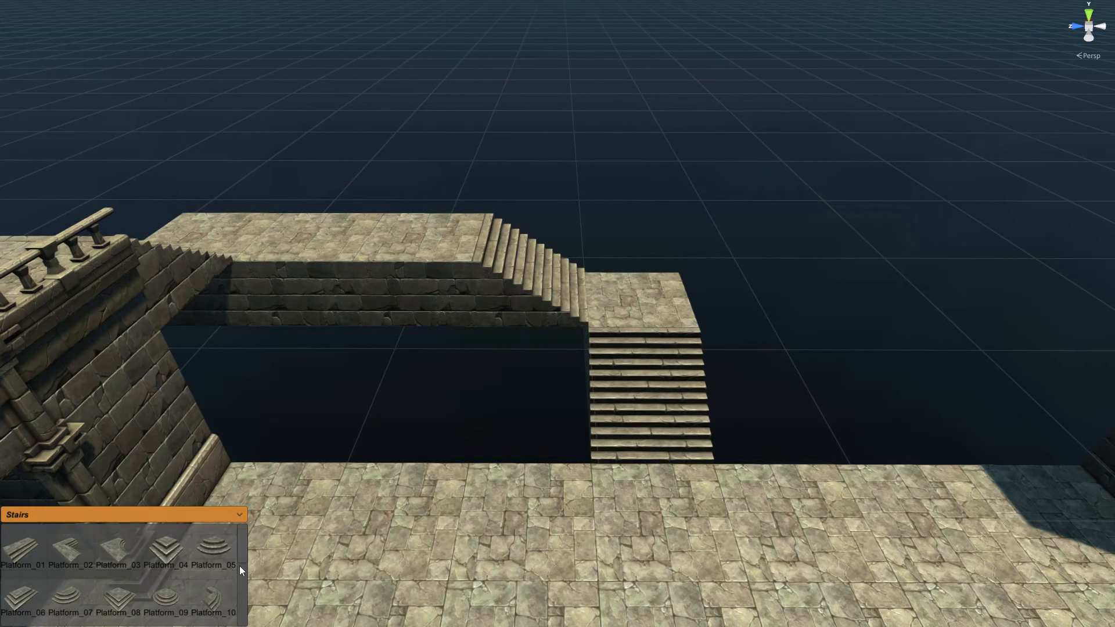
pyautogui.click(209, 515)
pyautogui.scroll(-2, 43, 584)
pyautogui.scroll(-1, 43, 581)
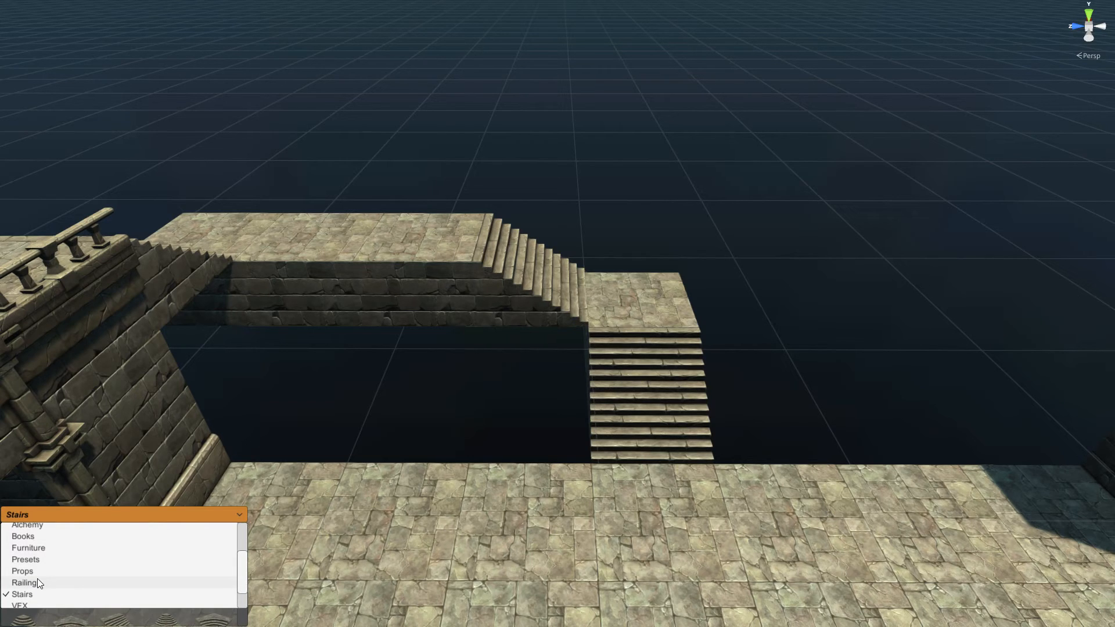
pyautogui.click(58, 578)
pyautogui.moveTo(239, 590); pyautogui.dragTo(243, 561)
pyautogui.click(110, 600)
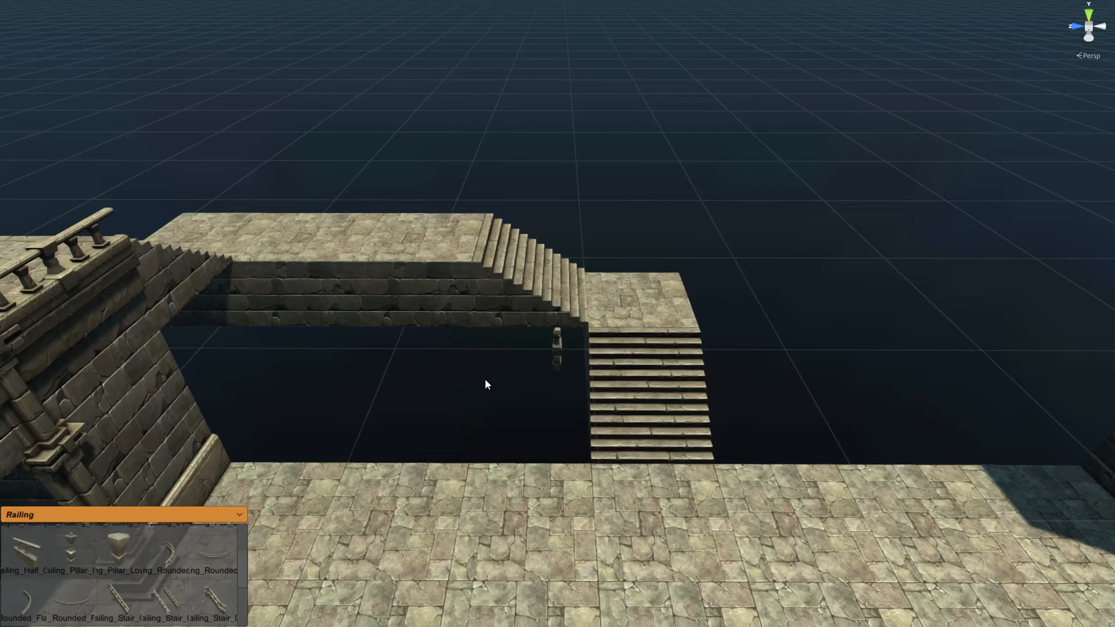
# Step: Rotate the stair railing, place it along the third flight, and raise it onto the edge
pyautogui.press('y')
pyautogui.press('y')
pyautogui.moveTo(552, 397); pyautogui.dragTo(575, 408, button='right')
pyautogui.click(555, 345)
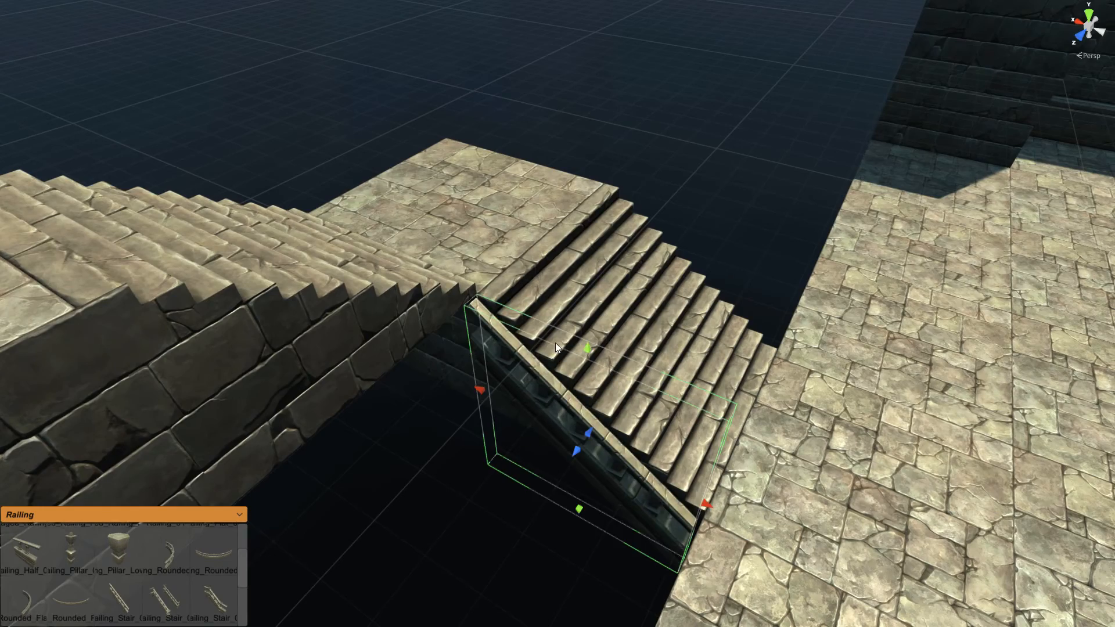
pyautogui.press('d')
pyautogui.moveTo(810, 348); pyautogui.dragTo(604, 349, button='right')
pyautogui.press('s')
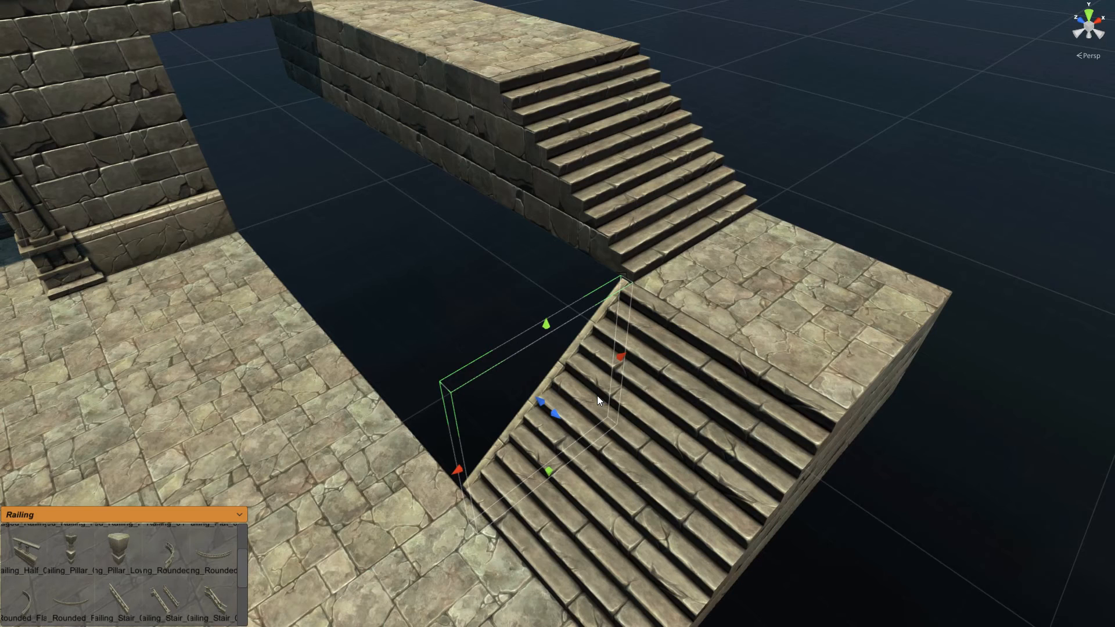
pyautogui.press('w')
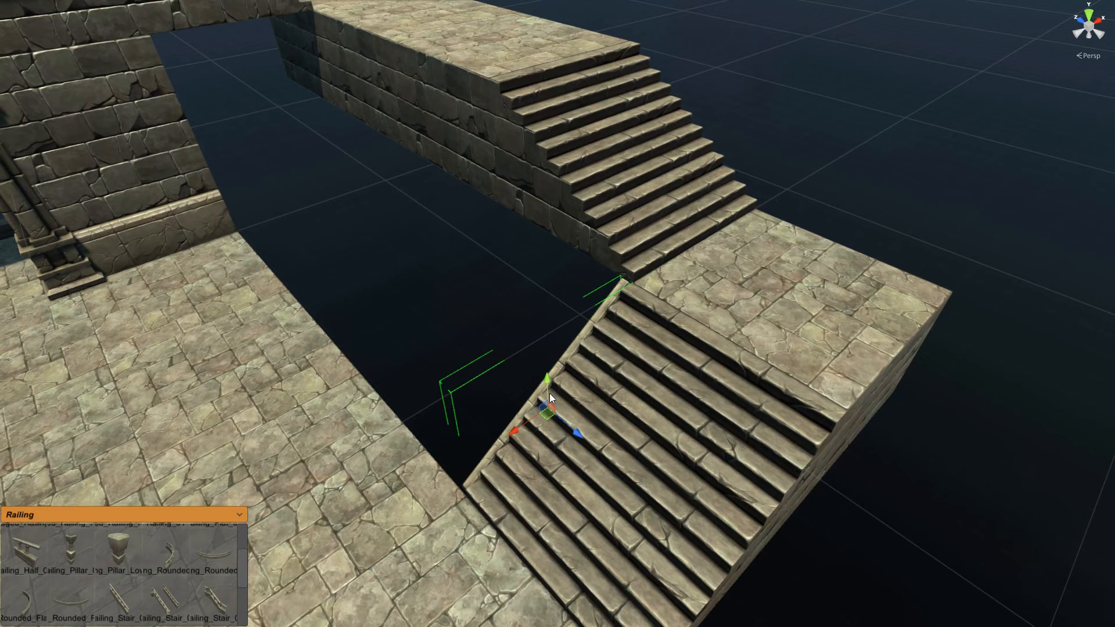
pyautogui.moveTo(548, 394); pyautogui.dragTo(759, 418)
pyautogui.click(852, 348)
pyautogui.press('s')
pyautogui.moveTo(838, 354); pyautogui.dragTo(623, 344, button='right')
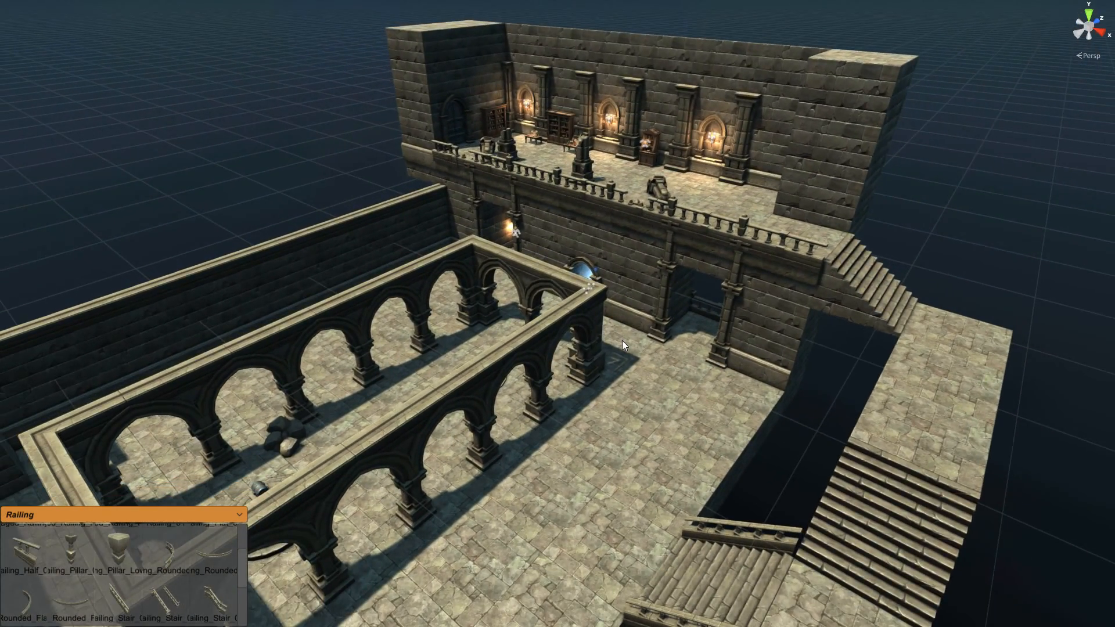